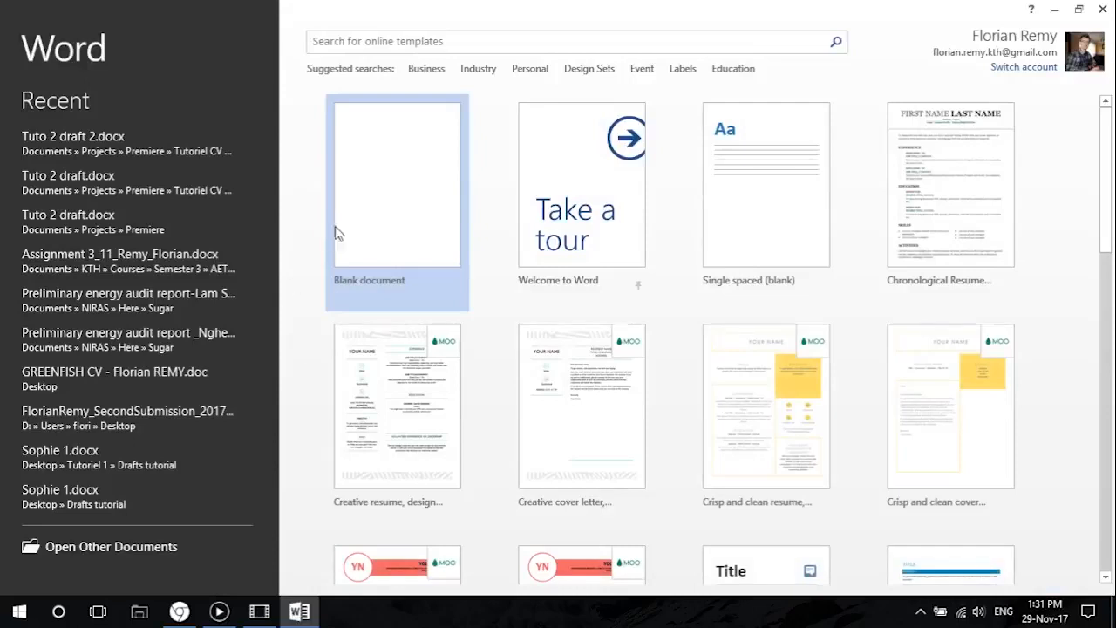
In a new blank document, insert a Simple Text Box and place it in the upper-left part of the page.
click(377, 204)
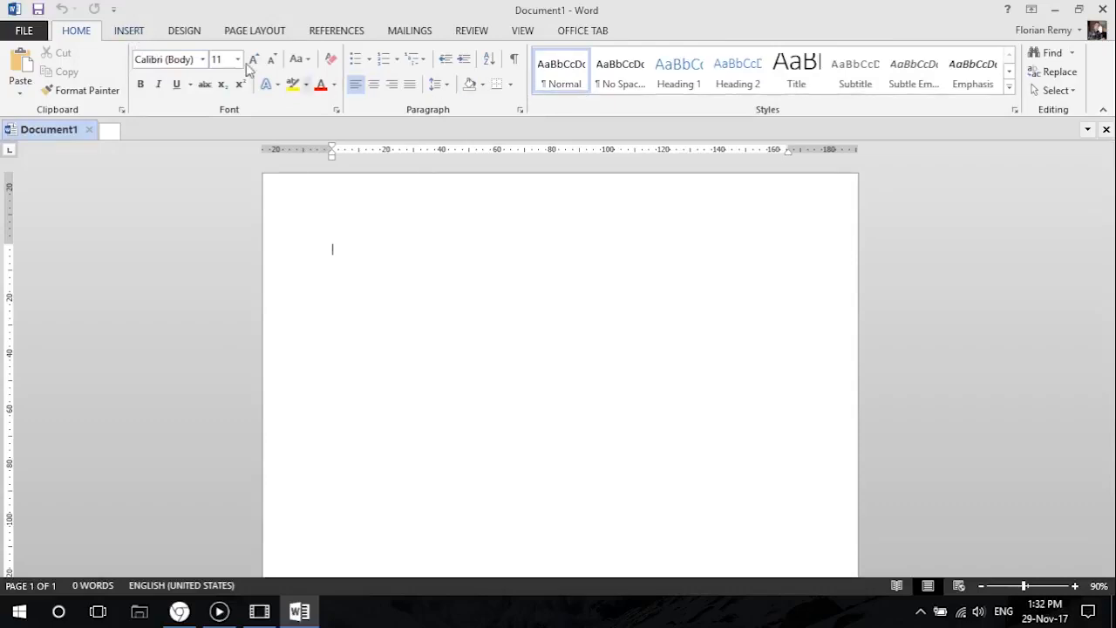
click(129, 33)
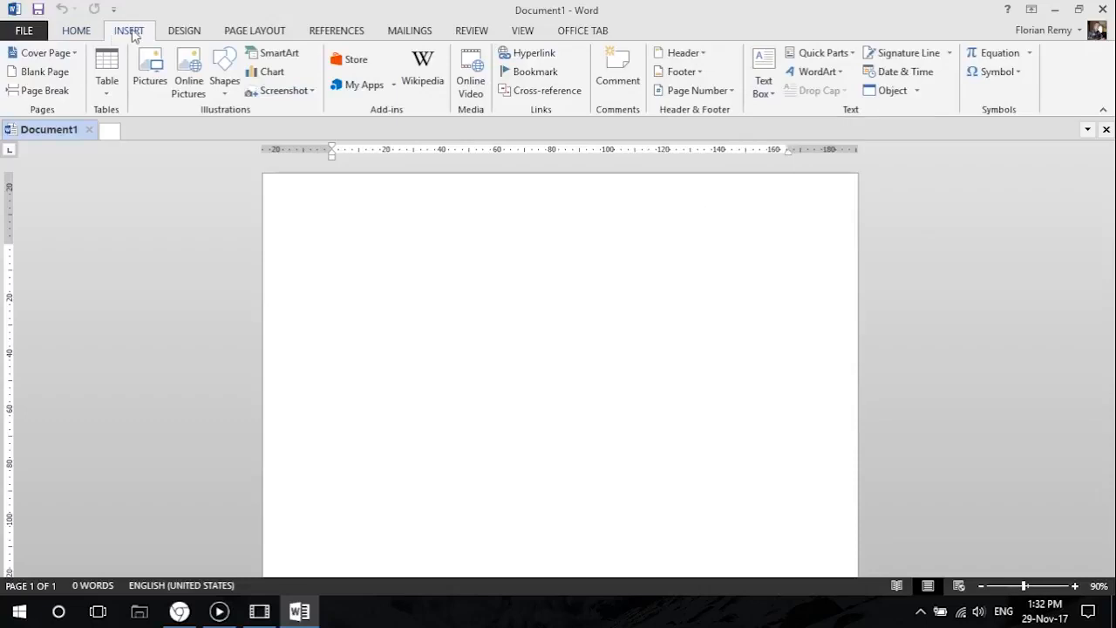
click(759, 70)
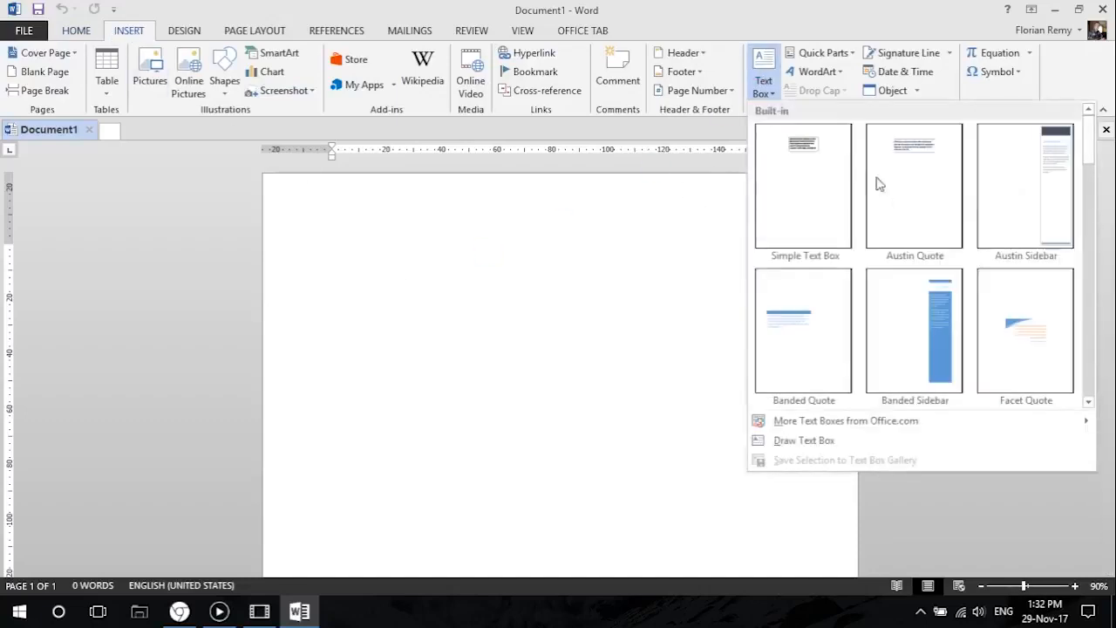
click(802, 184)
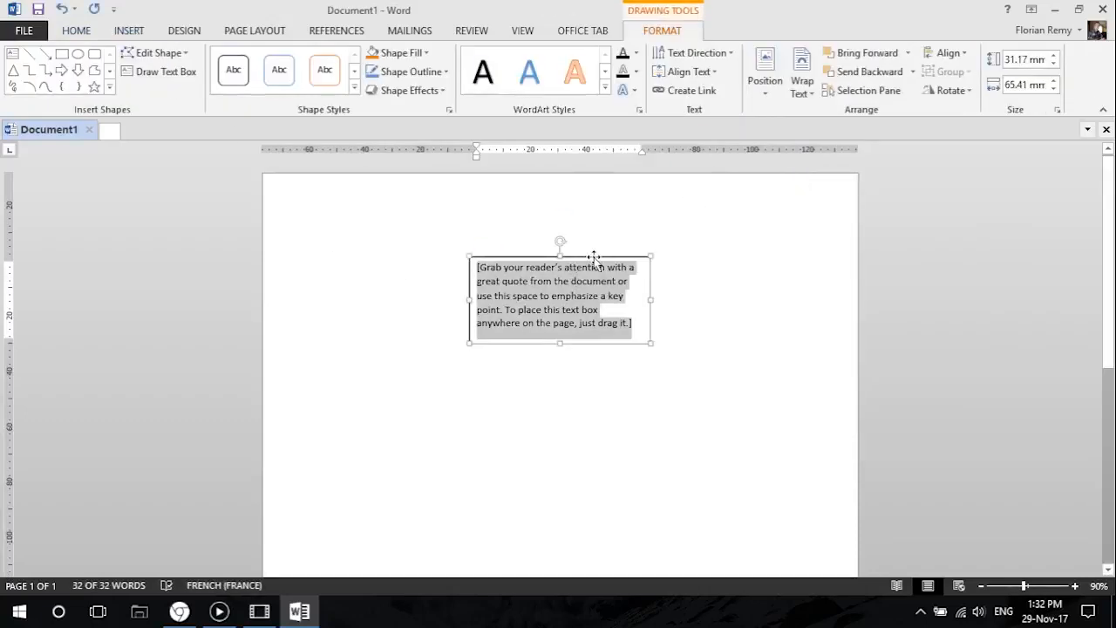
drag(594, 257, 474, 269)
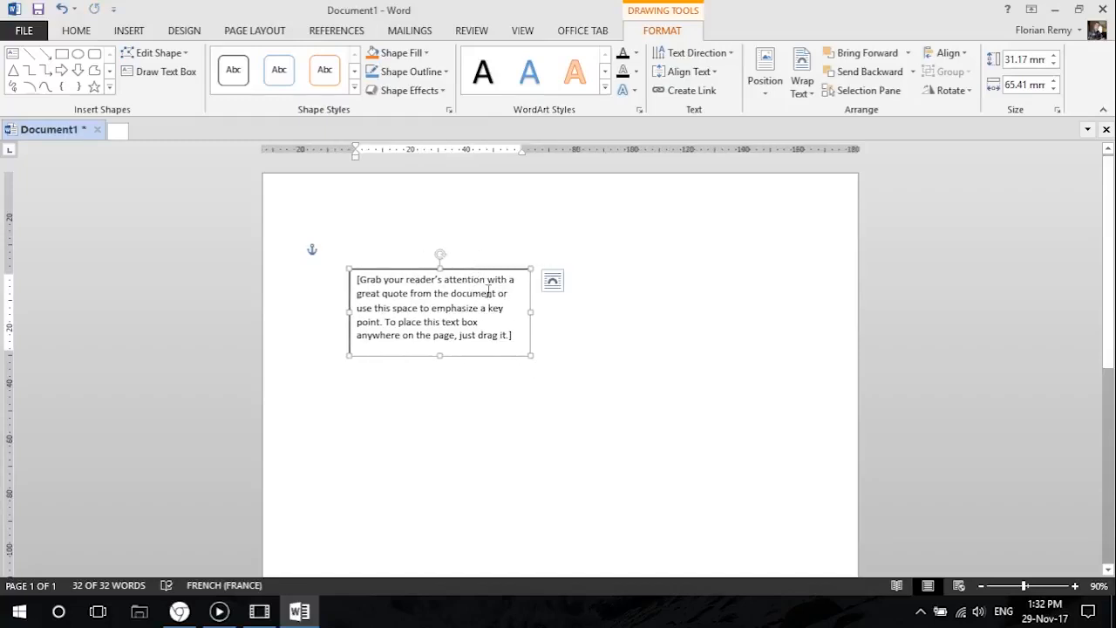
mouse_move(400, 270)
mouse_down()
mouse_move(496, 229)
mouse_move(428, 299)
mouse_move(381, 253)
mouse_move(409, 254)
mouse_up()
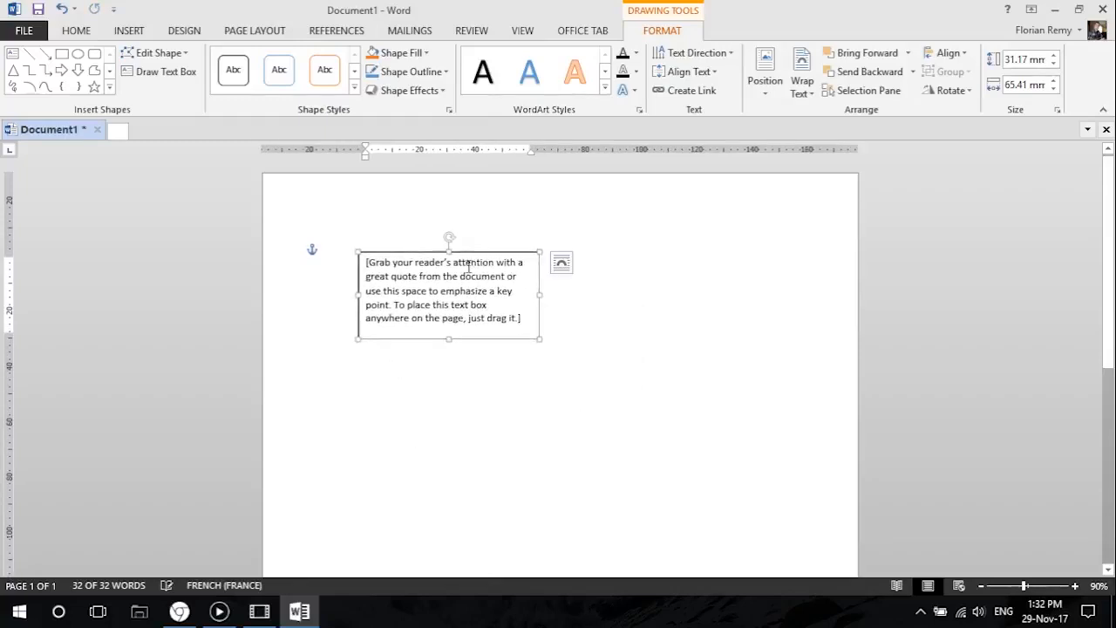
Format the text box with No Fill and No Outline.
click(599, 311)
click(486, 277)
click(493, 252)
click(409, 53)
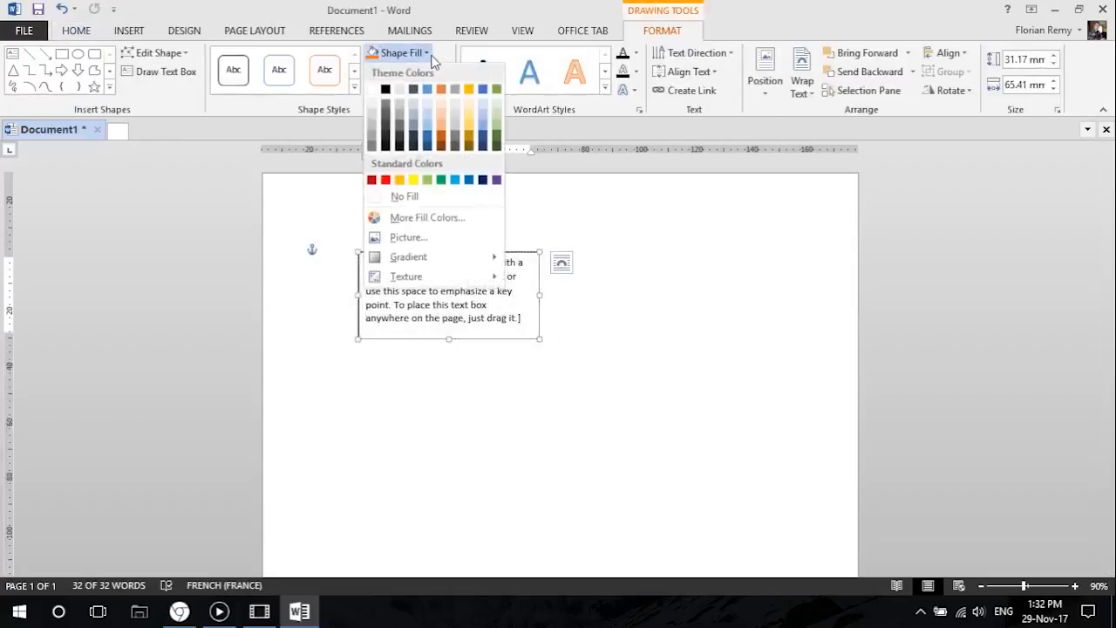
click(416, 198)
click(410, 72)
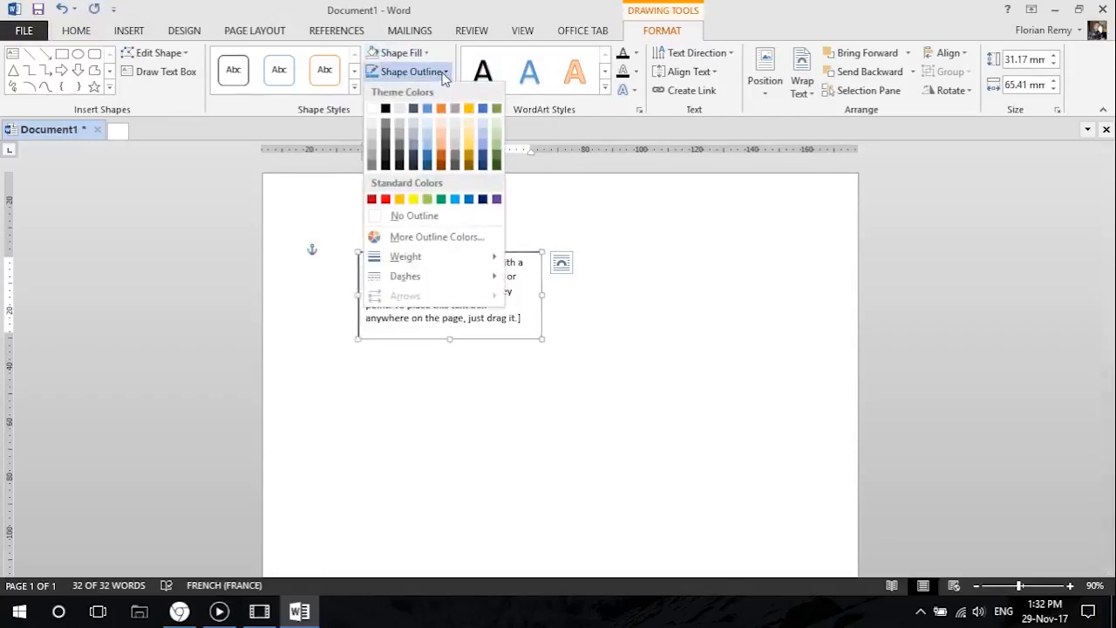
click(415, 216)
Try to move the text box into the page's top-left corner, beyond the margins.
click(630, 332)
click(378, 274)
drag(470, 252, 402, 196)
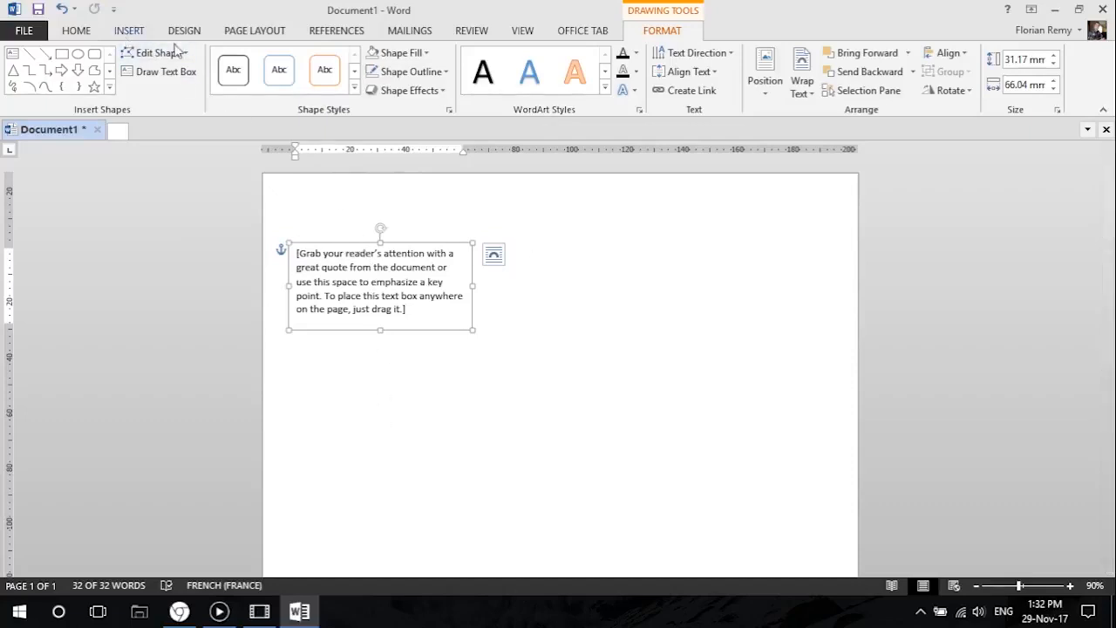
Set the top, bottom, left and right page margins to 0 for the whole document, ignoring the printable-area limit.
click(255, 30)
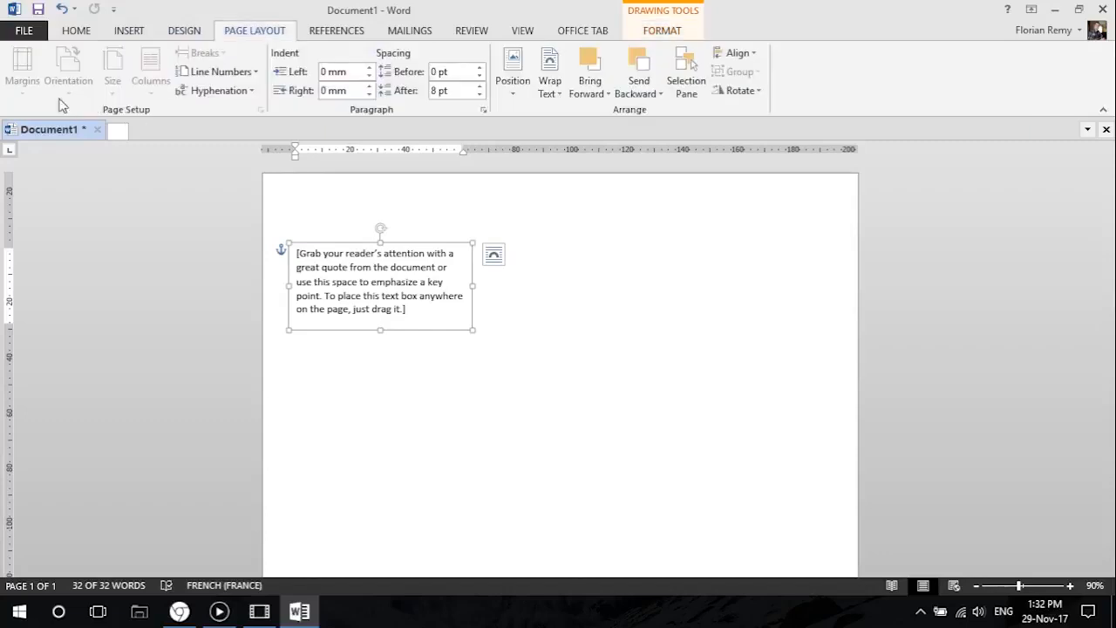
click(532, 237)
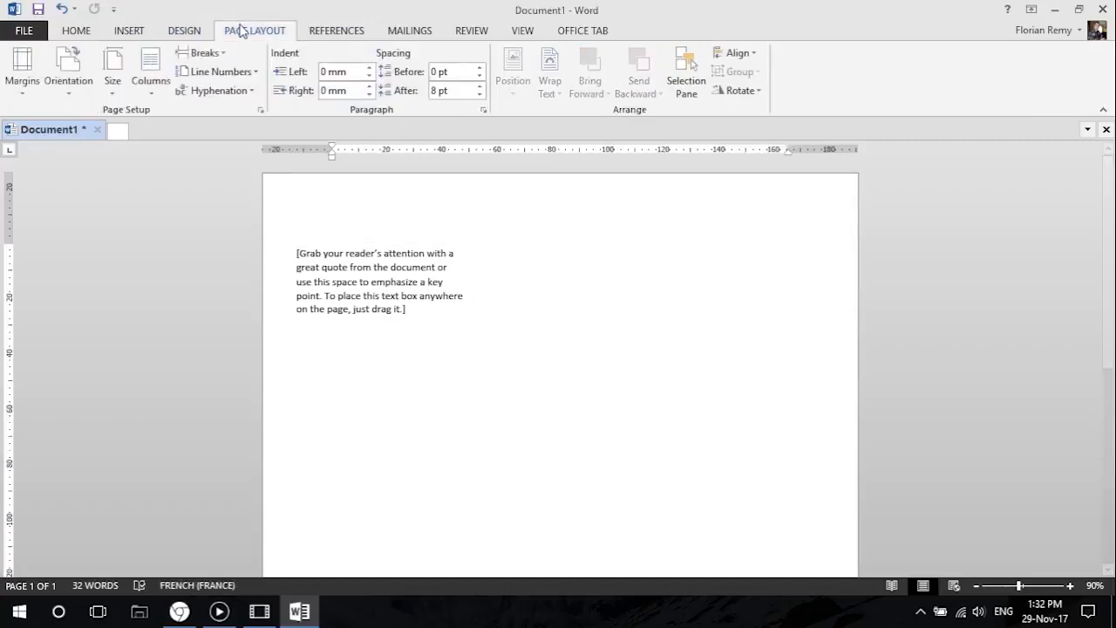
click(23, 87)
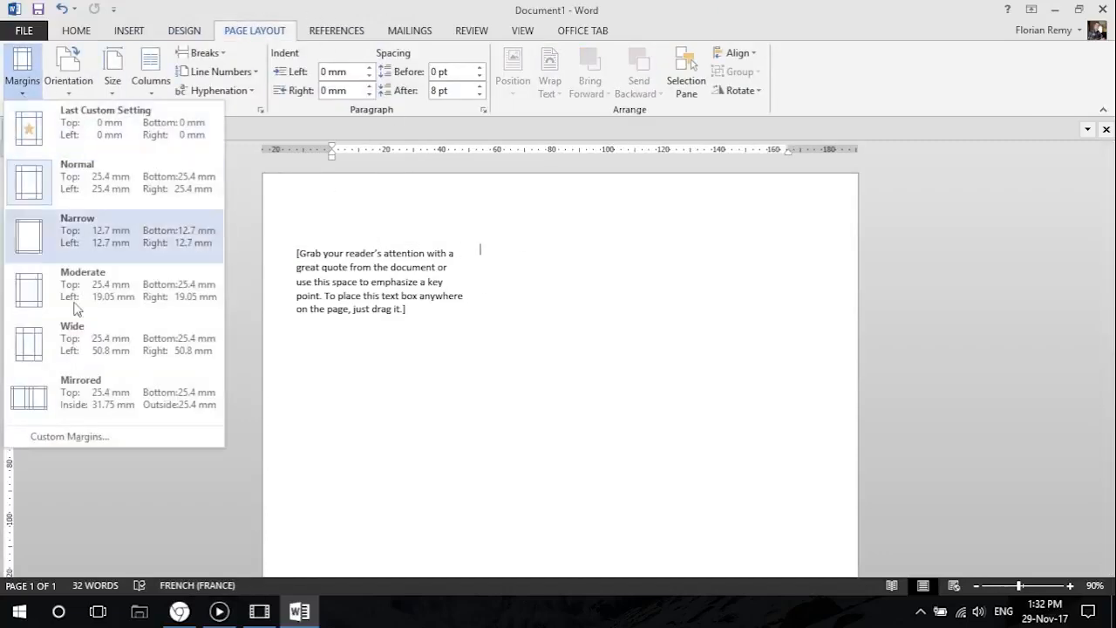
click(119, 436)
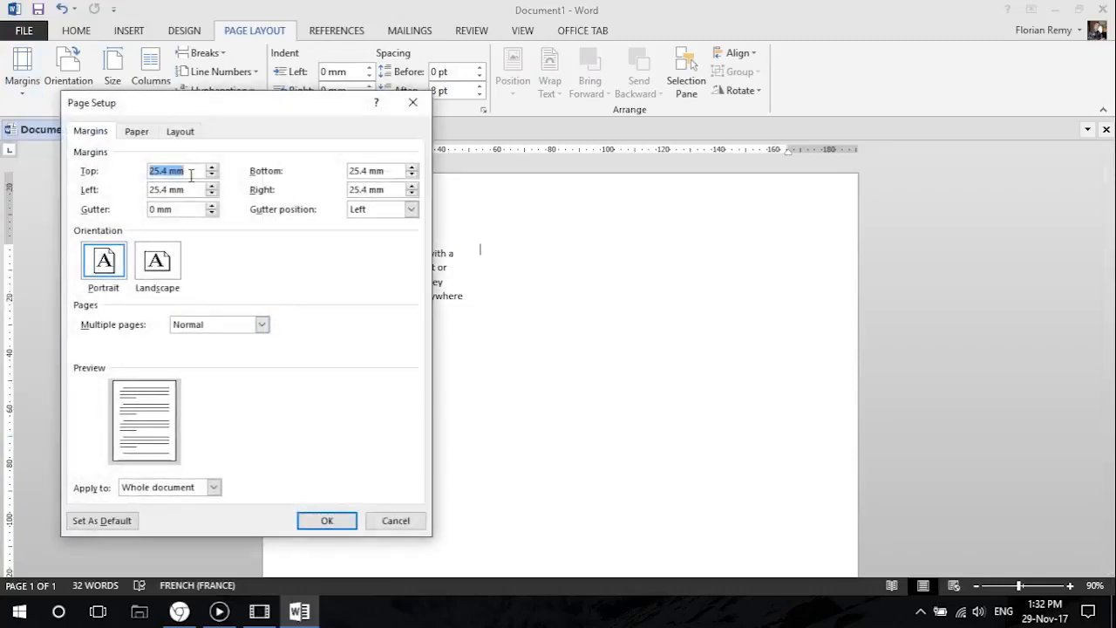
text(0)
key(Tab)
text(0)
key(Tab)
text(0)
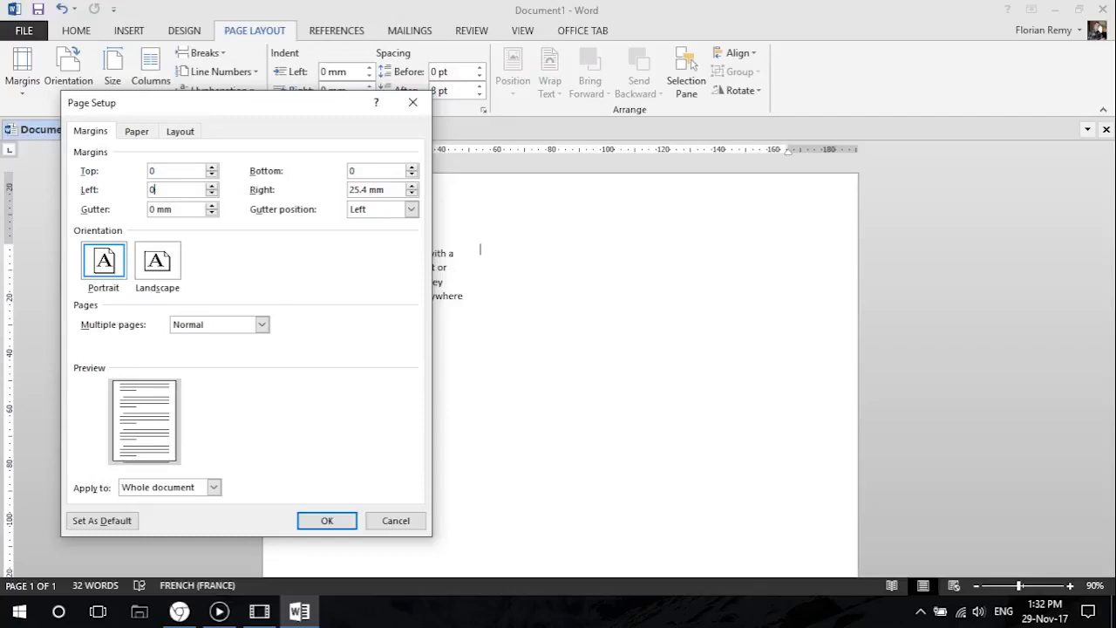
key(Tab)
text(0)
click(324, 523)
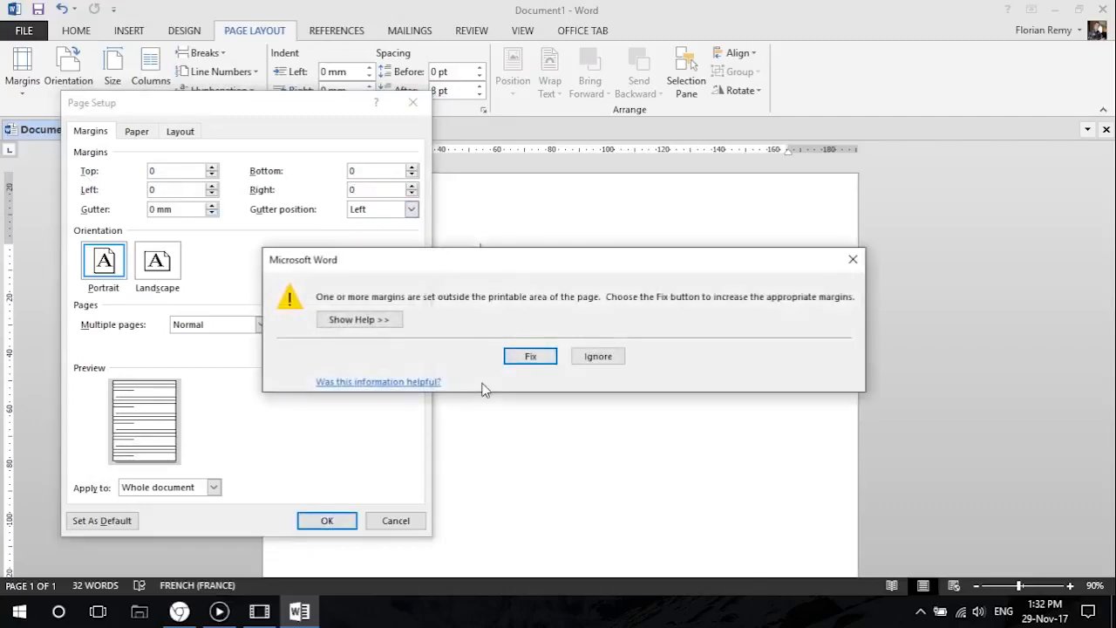
drag(499, 261, 274, 179)
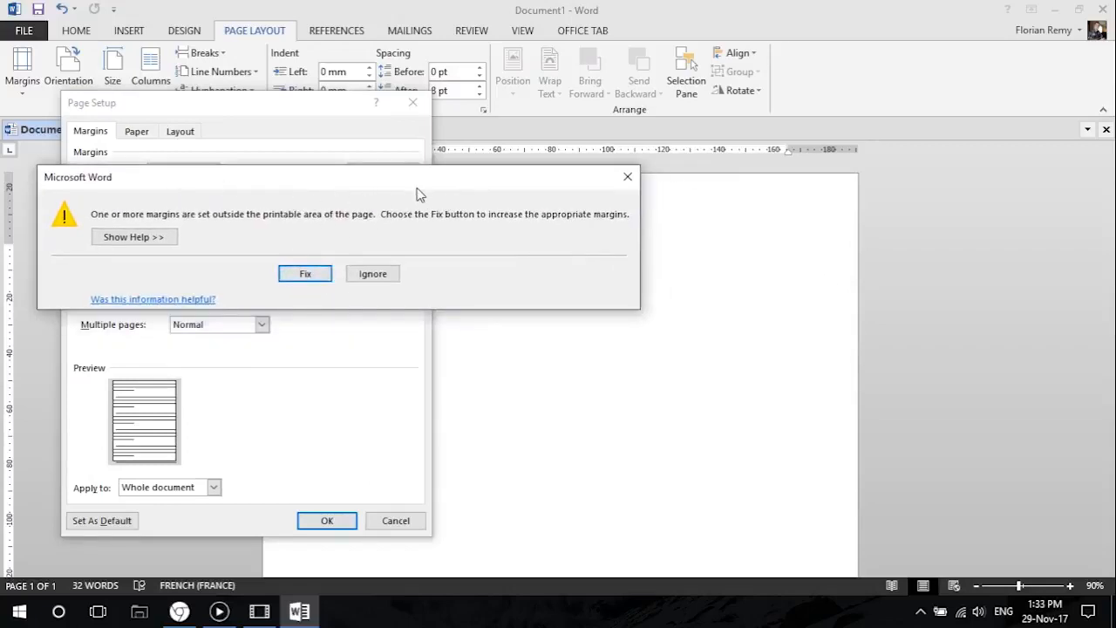
click(373, 275)
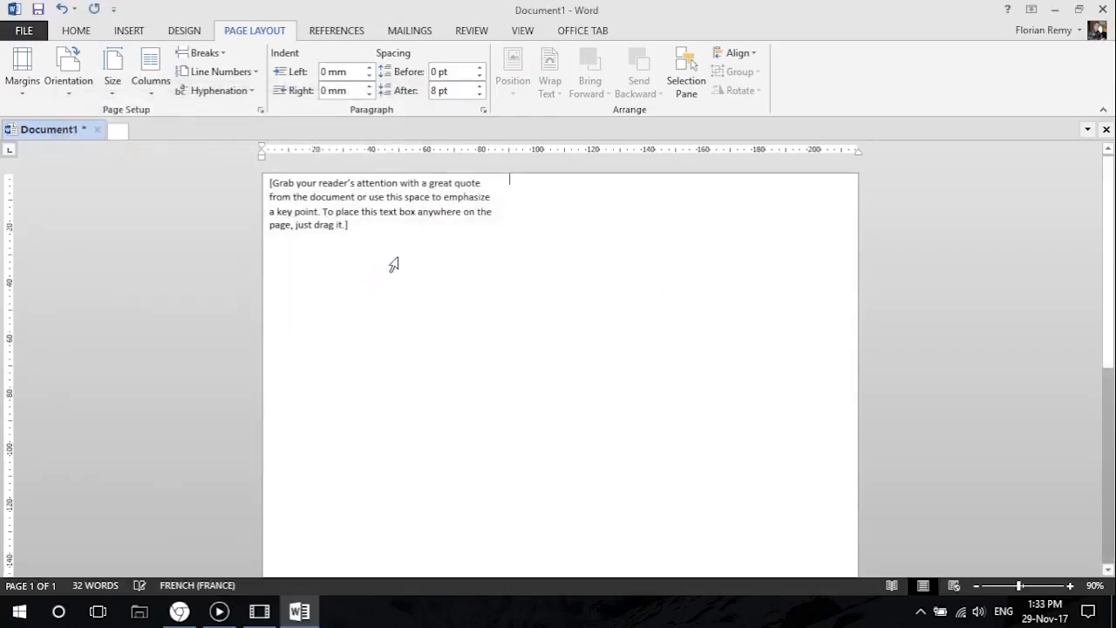
Move the text box away from the page's top-left corner, down and to the right.
click(342, 216)
drag(358, 250, 433, 307)
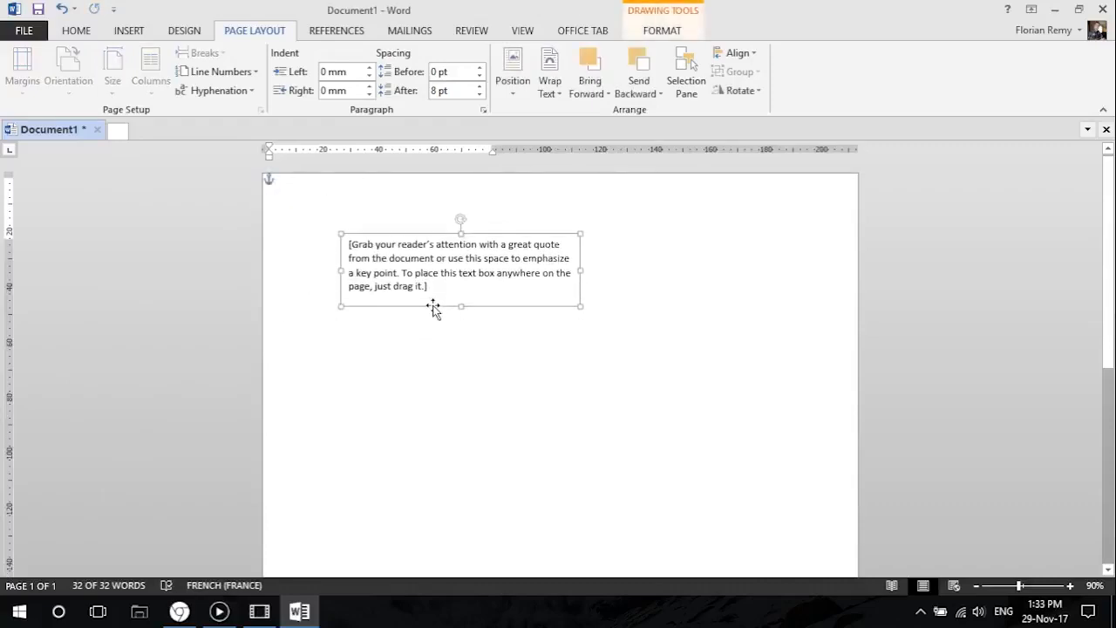
click(430, 368)
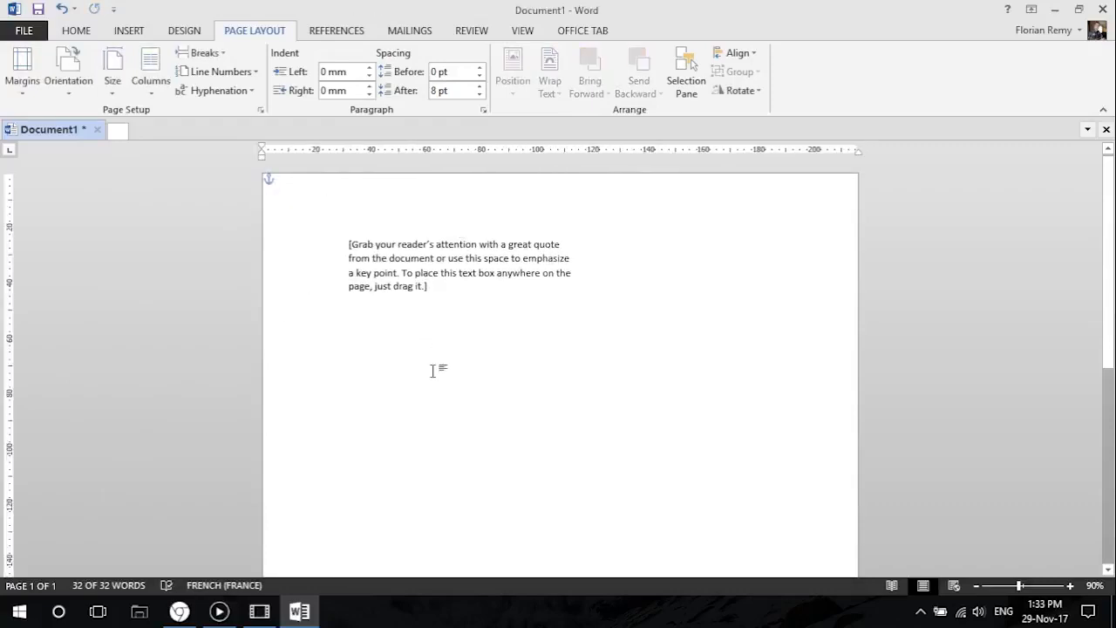
click(363, 250)
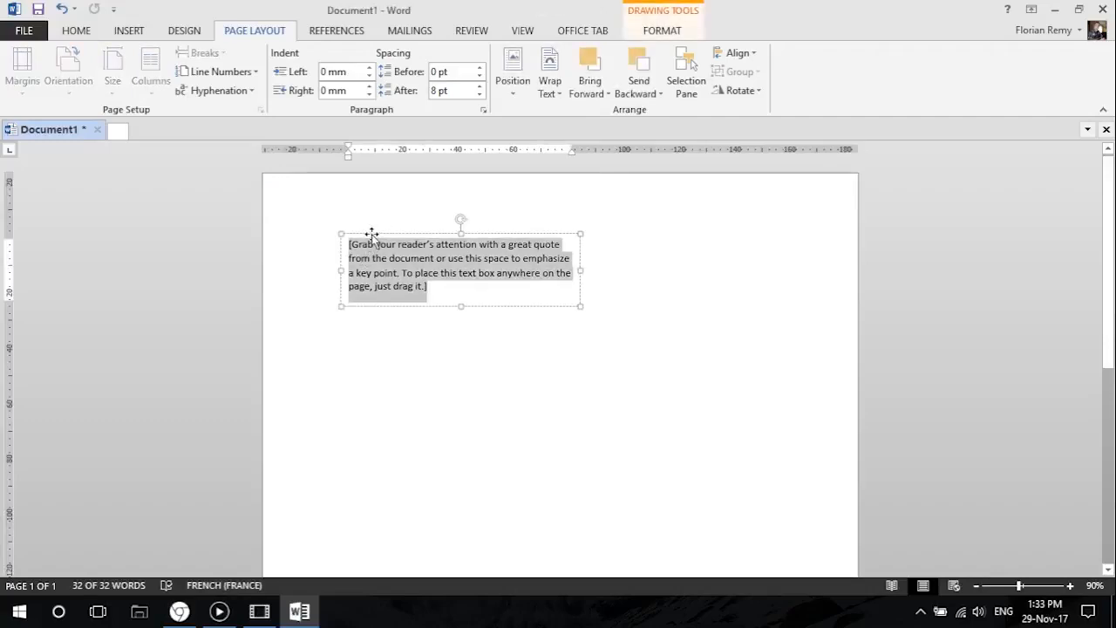
click(392, 340)
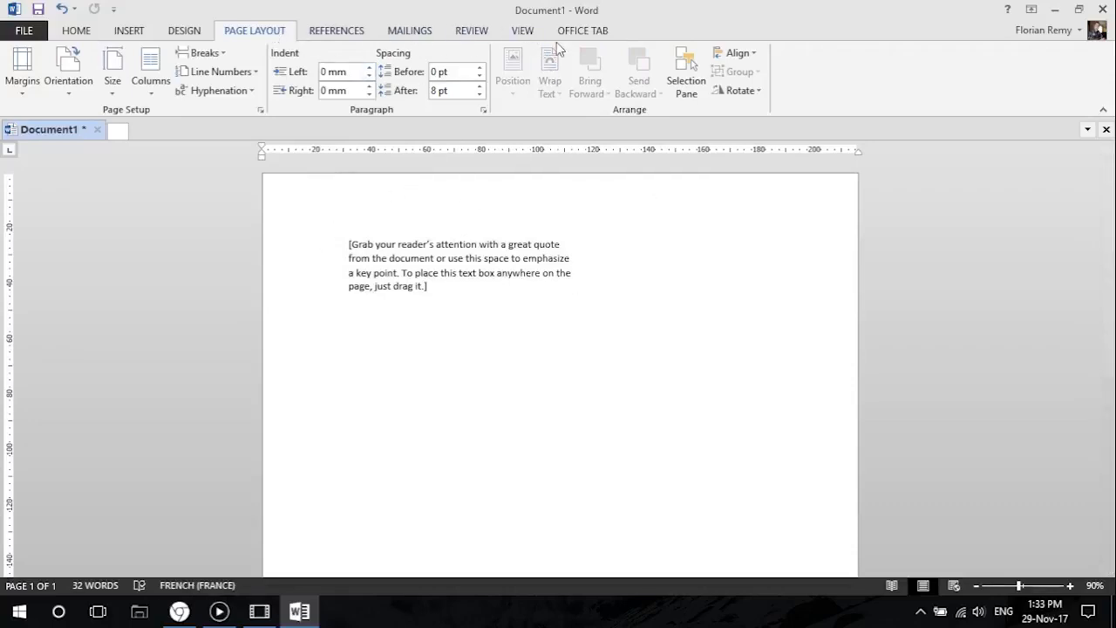
Show the gridlines and align the text box to them near the upper-left part of the page.
click(526, 35)
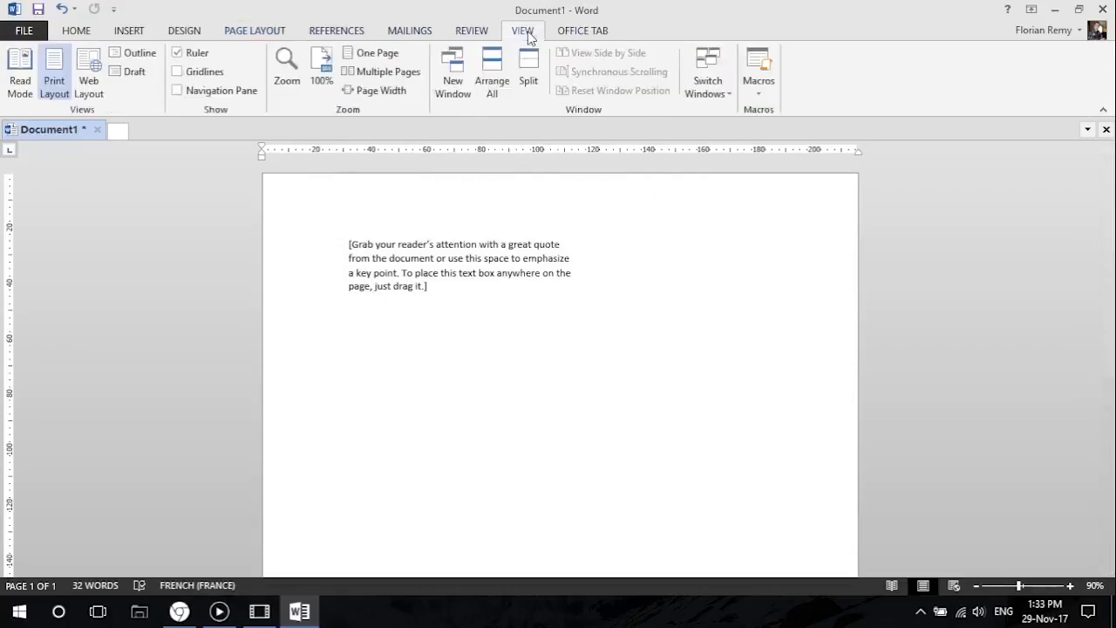
click(194, 76)
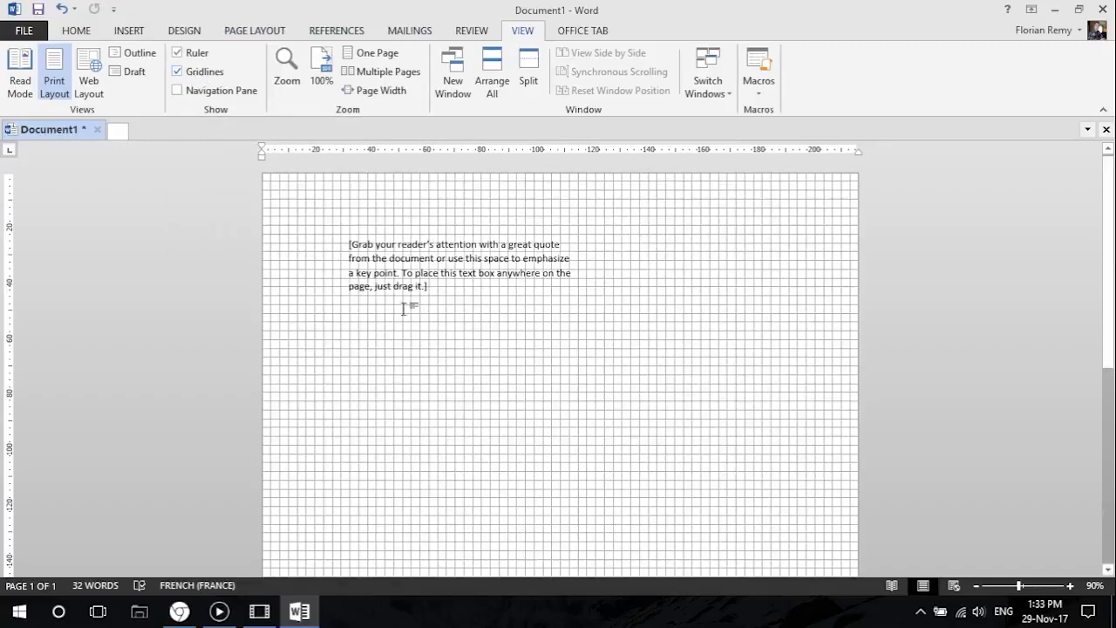
click(388, 244)
drag(386, 234, 320, 218)
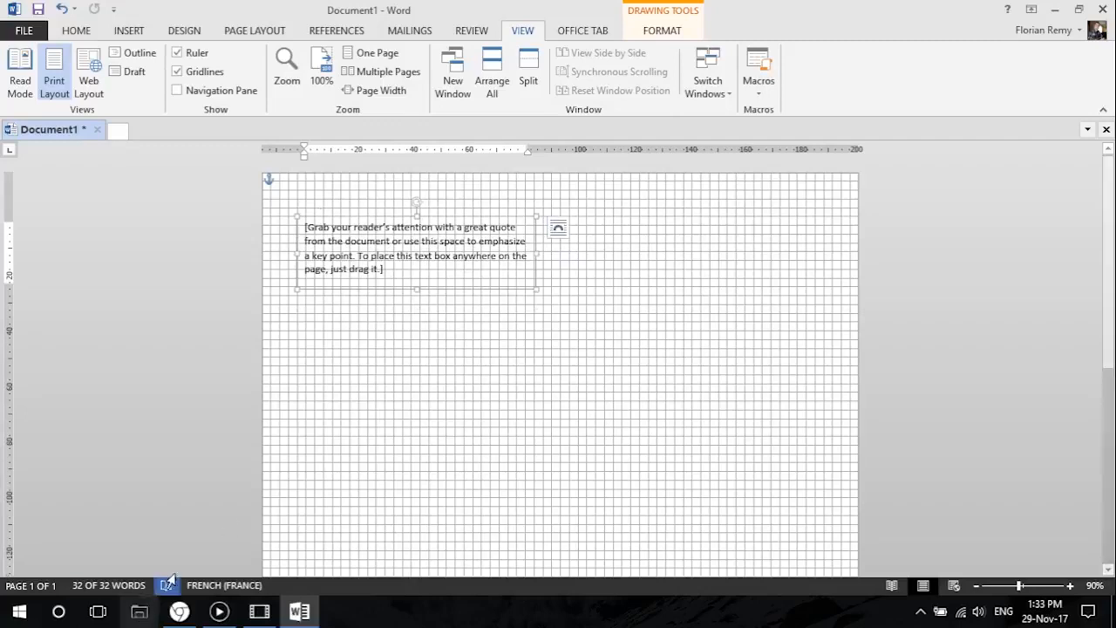
Switch to Chrome to examine the layout of the model resume, and return to Word.
mouse_move(175, 609)
click(208, 547)
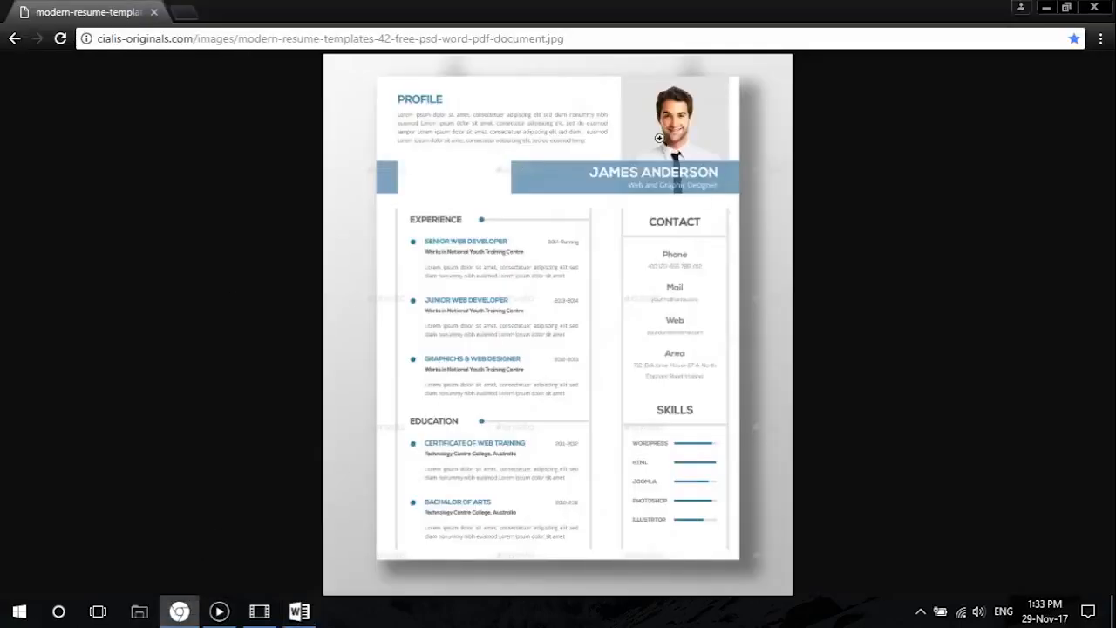
click(1045, 7)
Insert the picture photo.jpg from the Desktop folder into the document.
click(377, 366)
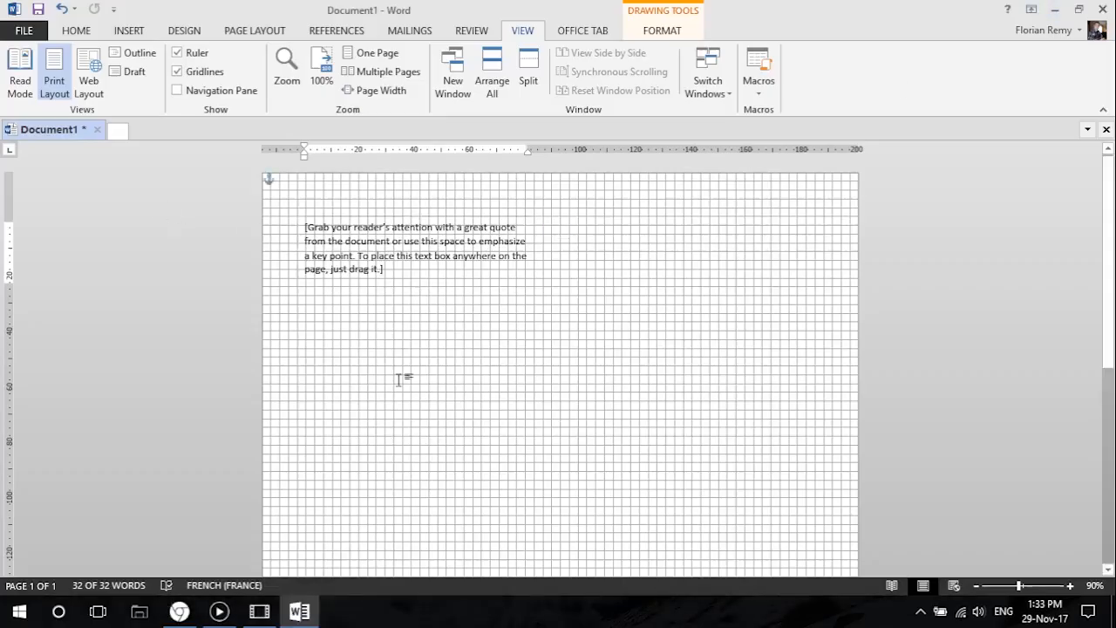
click(123, 32)
click(151, 80)
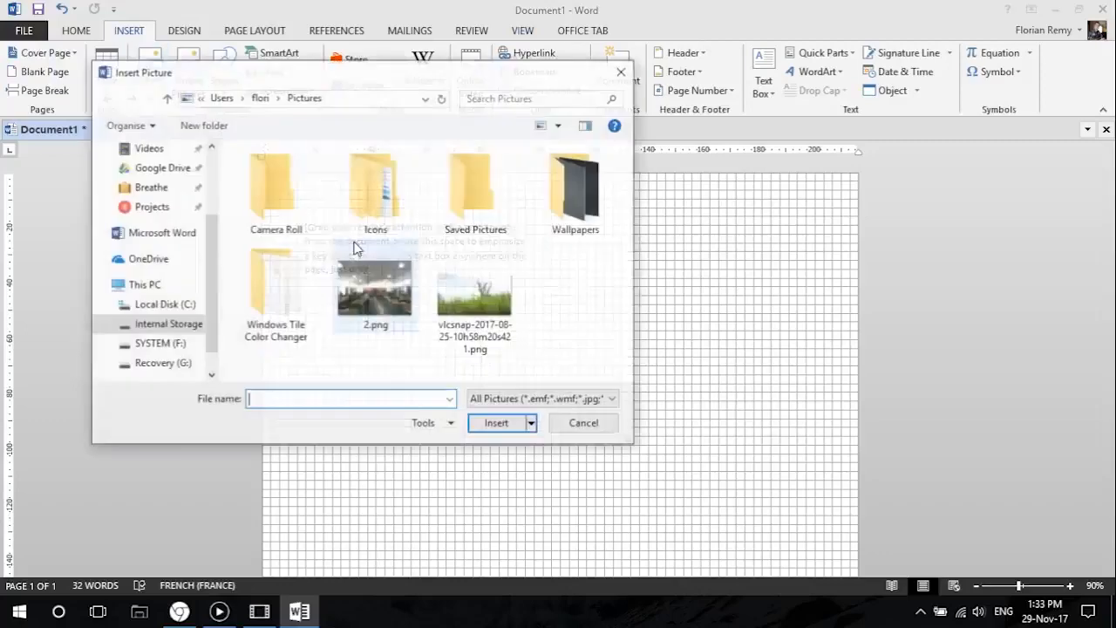
scroll(168, 215, up, 1)
scroll(169, 215, up, 2)
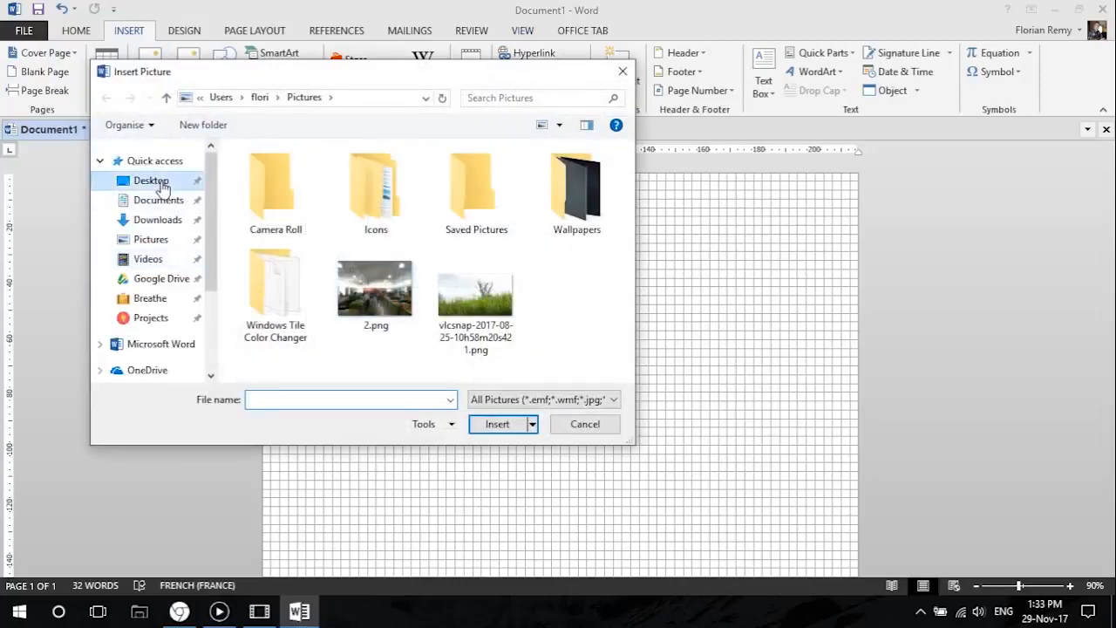
click(150, 181)
click(375, 183)
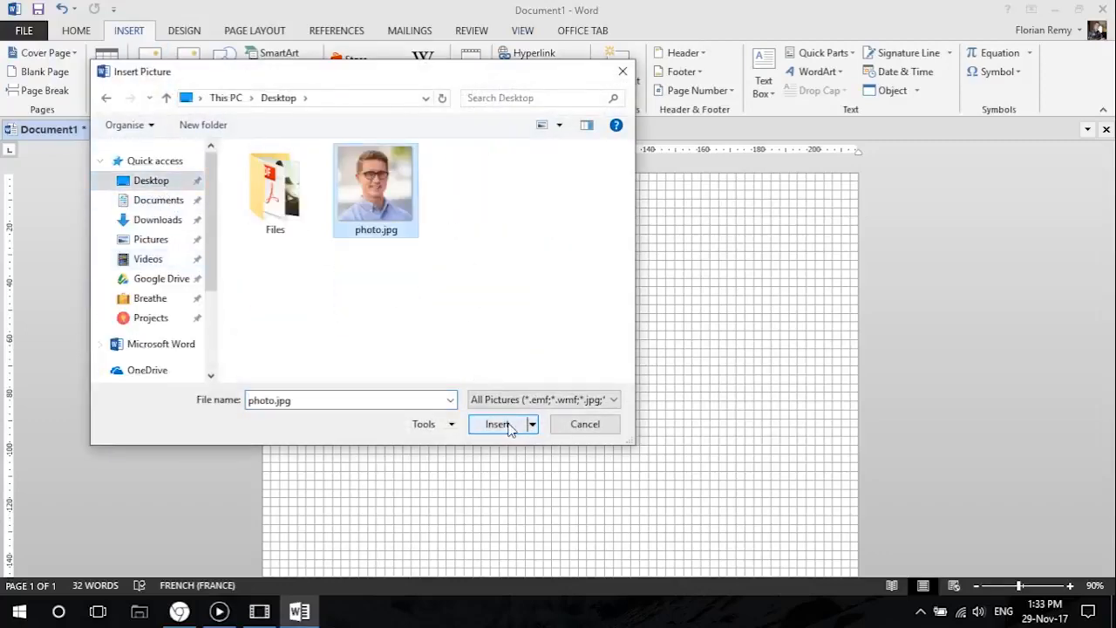
click(498, 424)
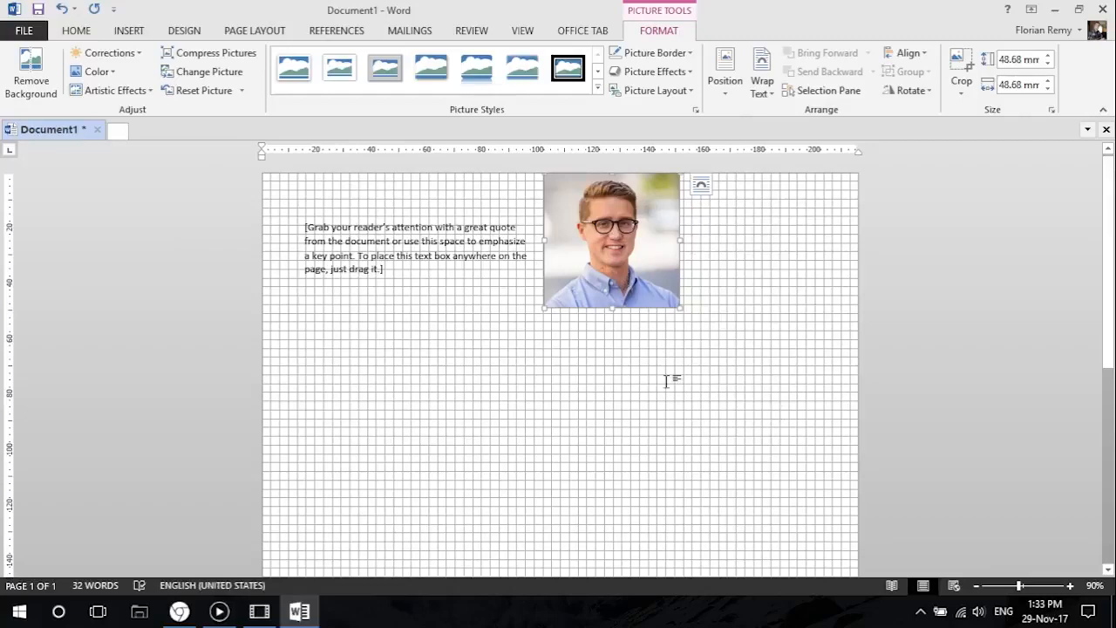
Set the photo's text wrapping to In Front of Text.
click(471, 316)
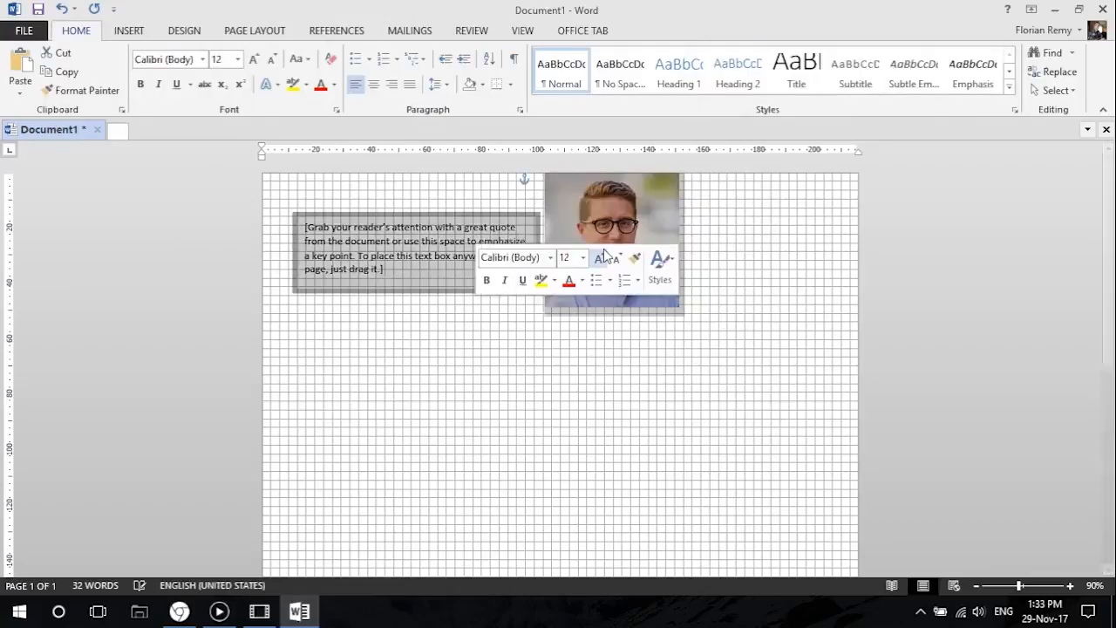
click(605, 231)
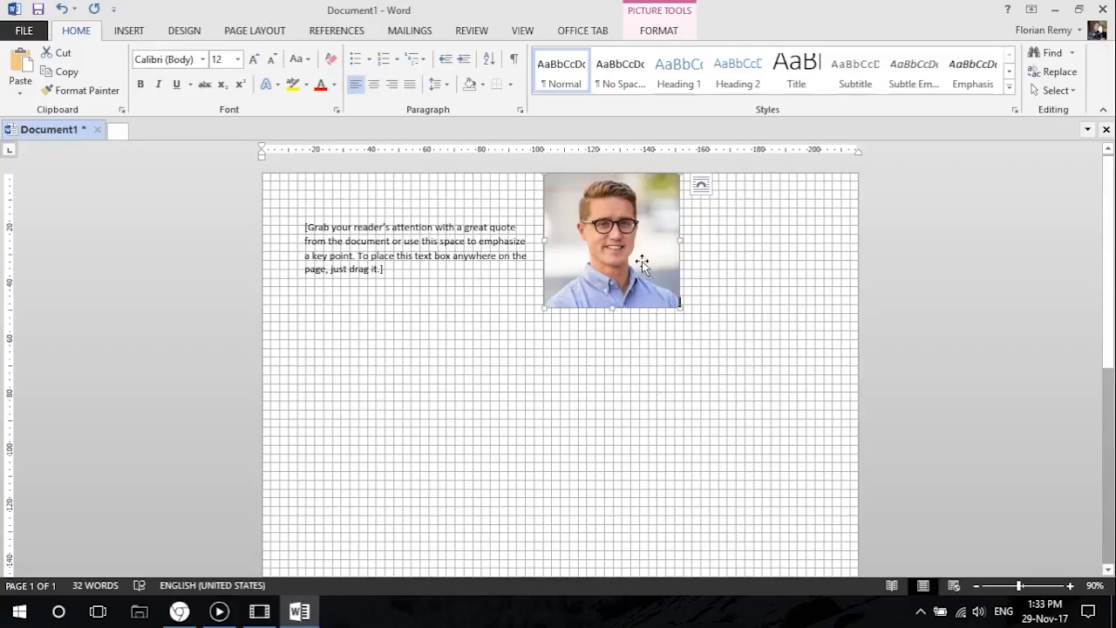
click(659, 33)
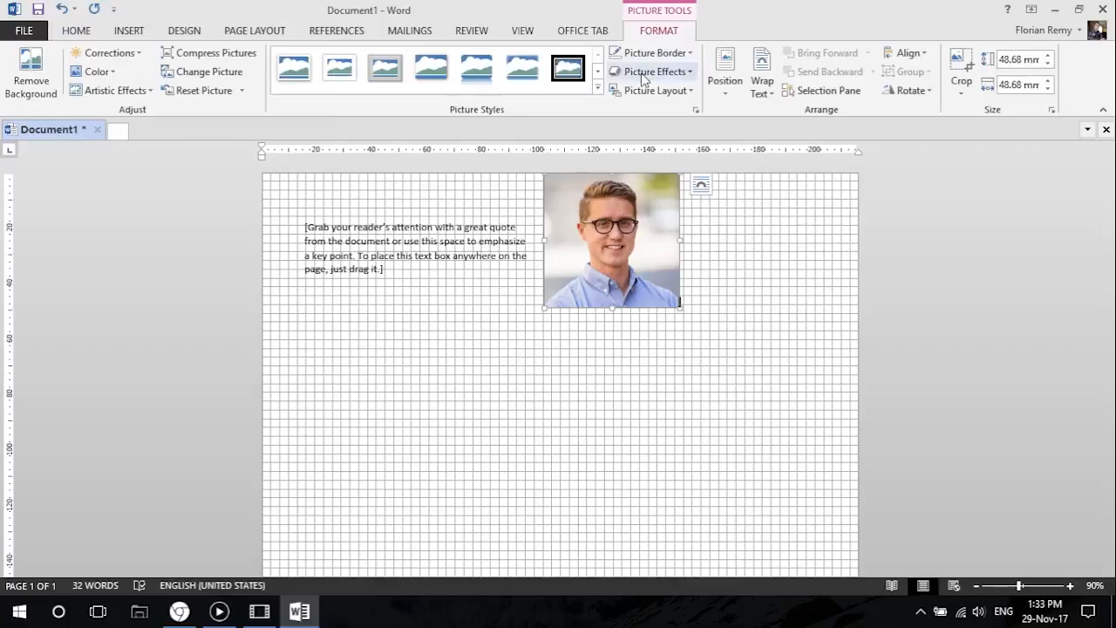
click(763, 91)
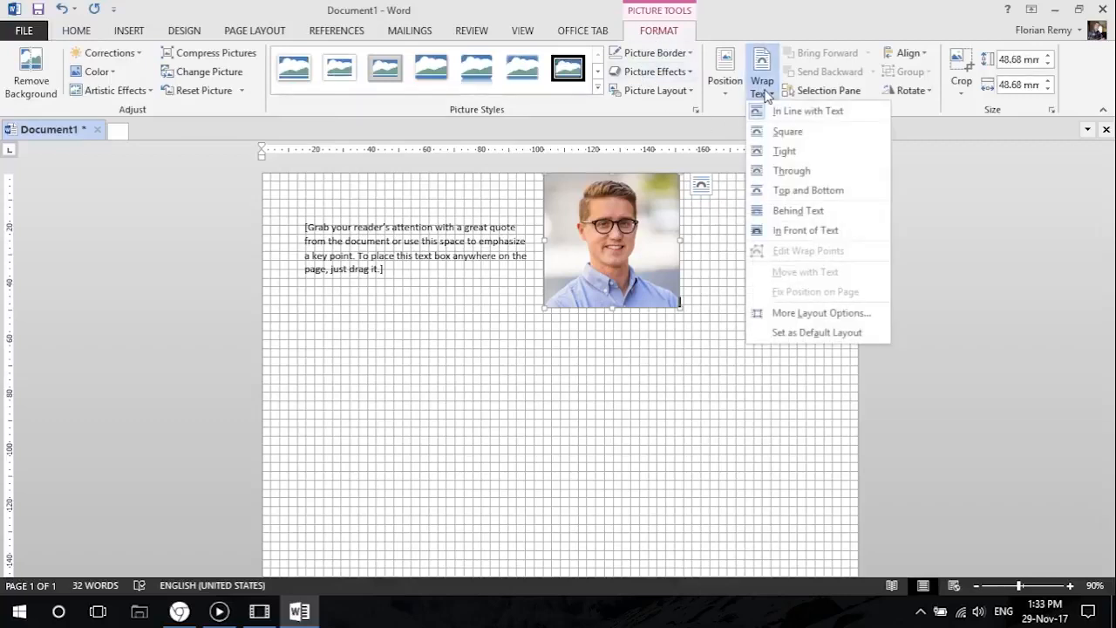
click(833, 231)
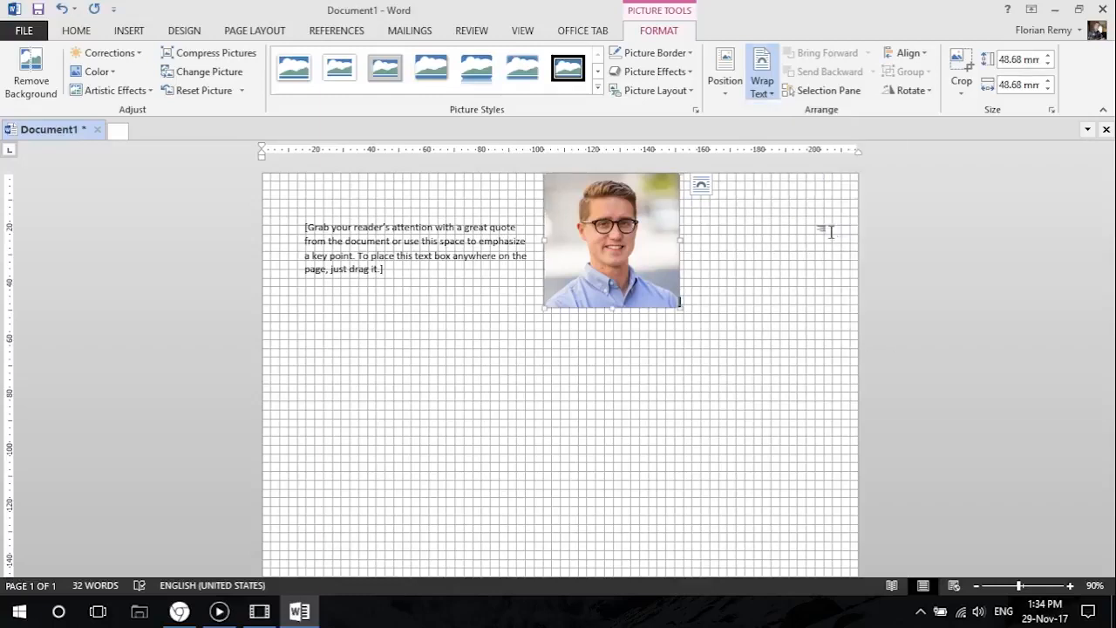
Move the photo toward the page's upper-right corner and enlarge it to about 63.78 mm square.
drag(619, 237, 742, 231)
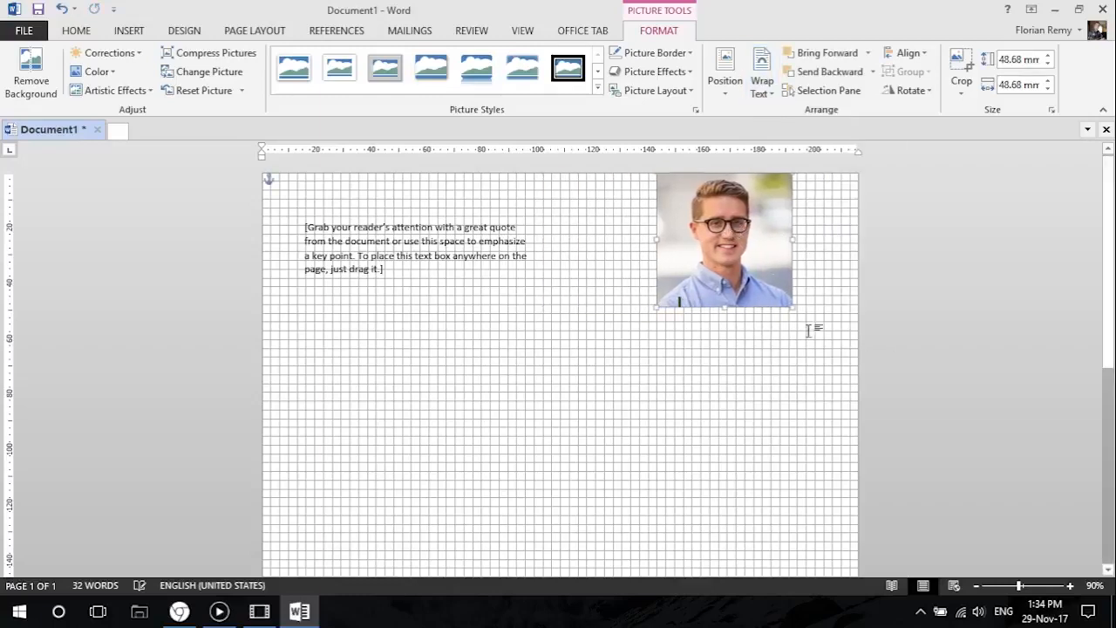
drag(805, 320, 825, 349)
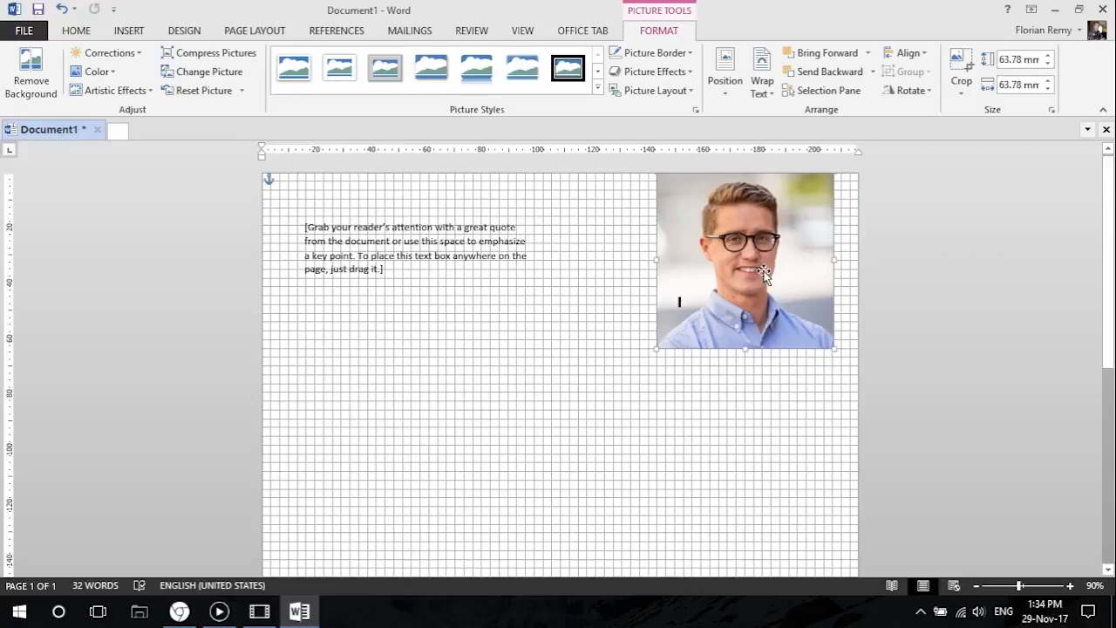
click(622, 392)
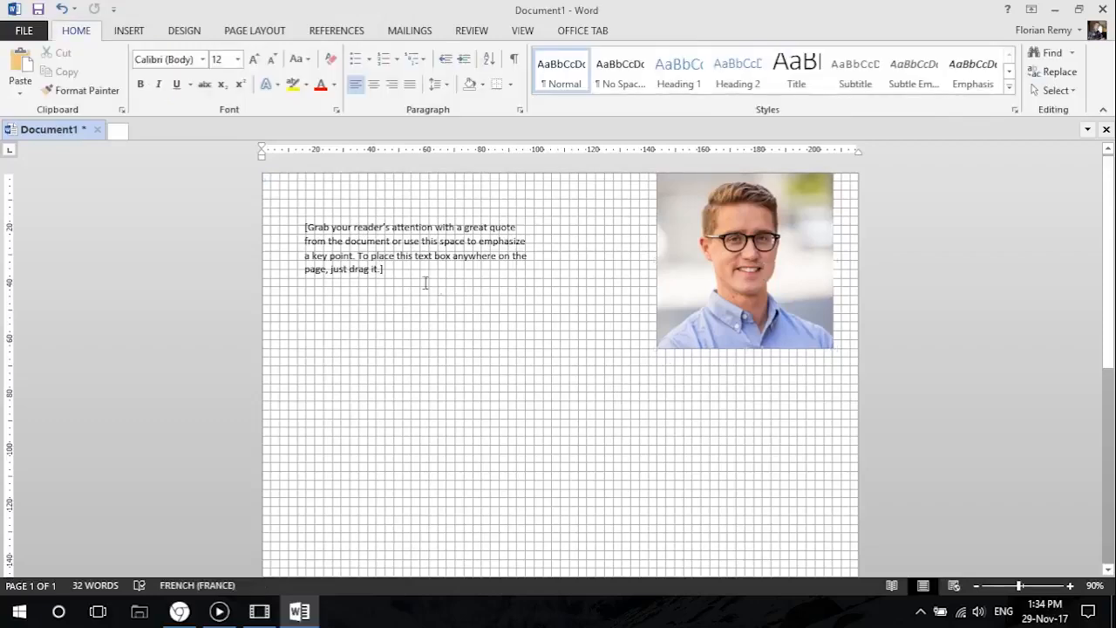
Check the model resume in Chrome, return to Word, and replace the text box's placeholder text with "Profil".
click(179, 611)
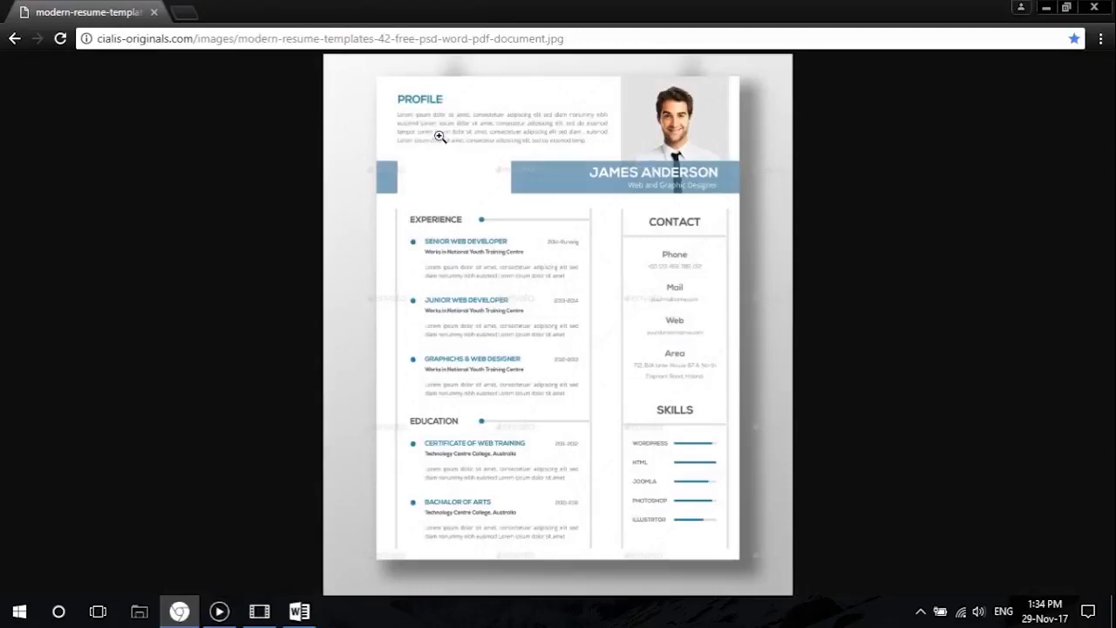
click(1046, 8)
click(396, 266)
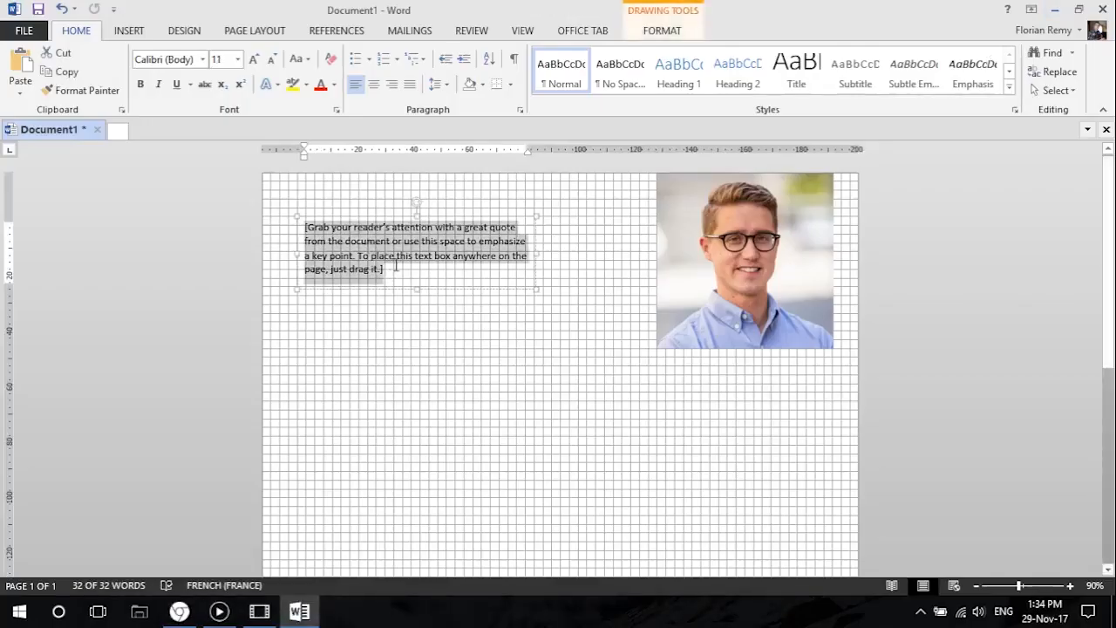
text(Profil)
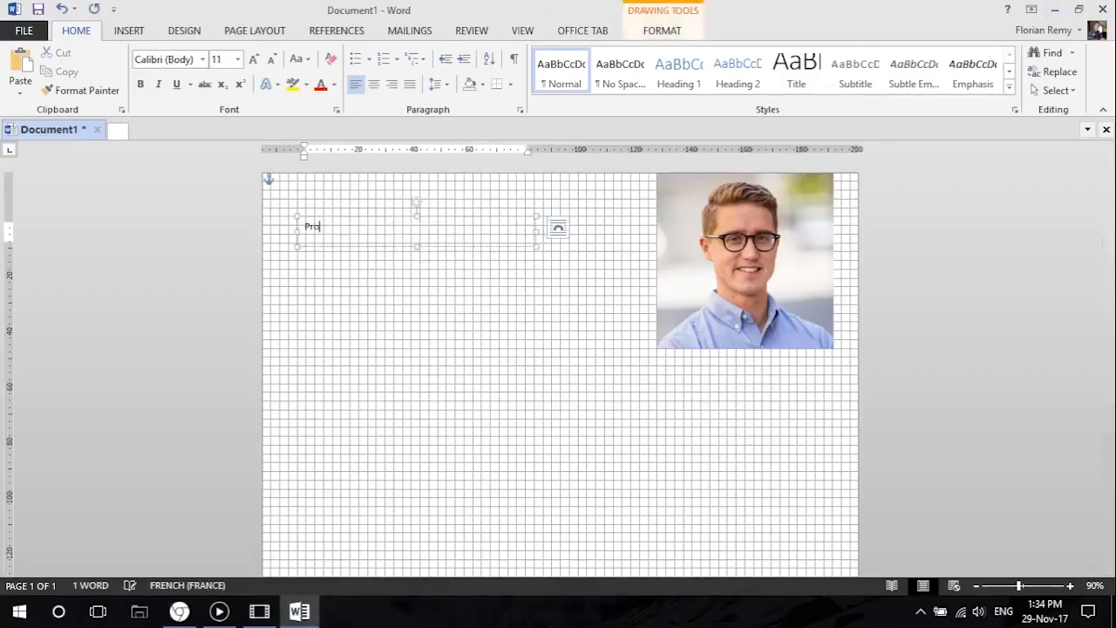
click(338, 300)
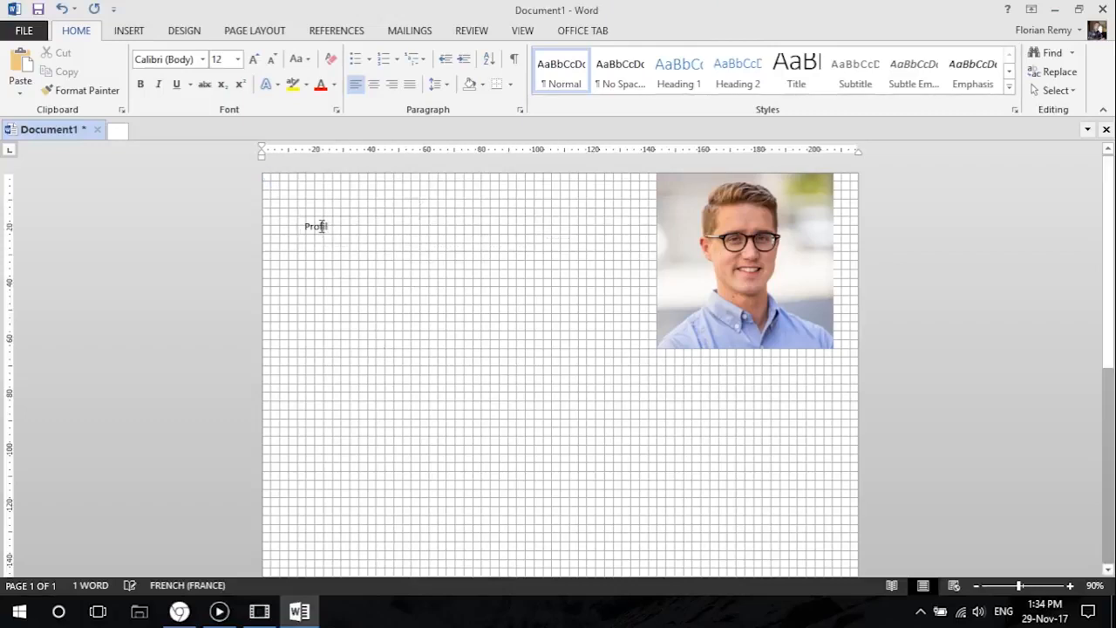
Convert the Profil heading to uppercase and move its text box up slightly.
click(322, 227)
click(331, 218)
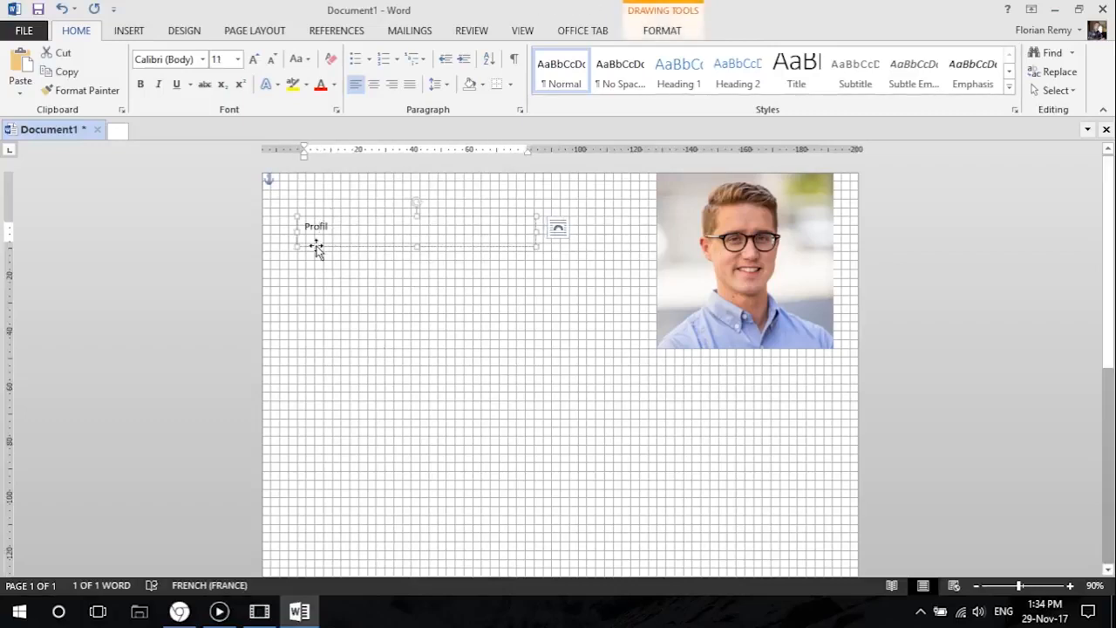
click(299, 60)
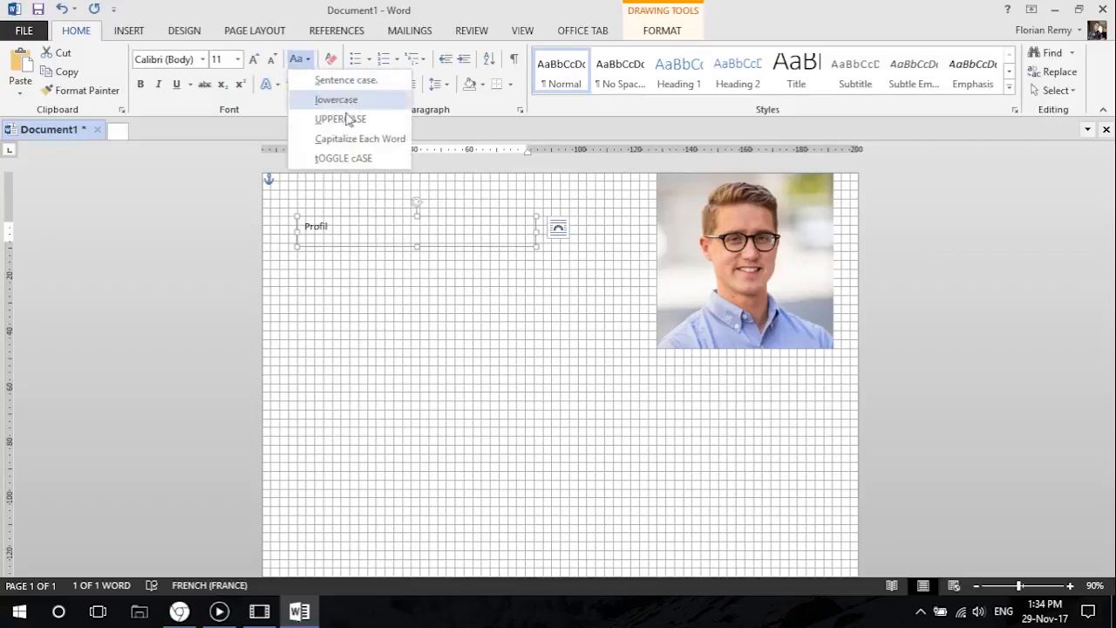
click(343, 121)
drag(348, 218, 342, 201)
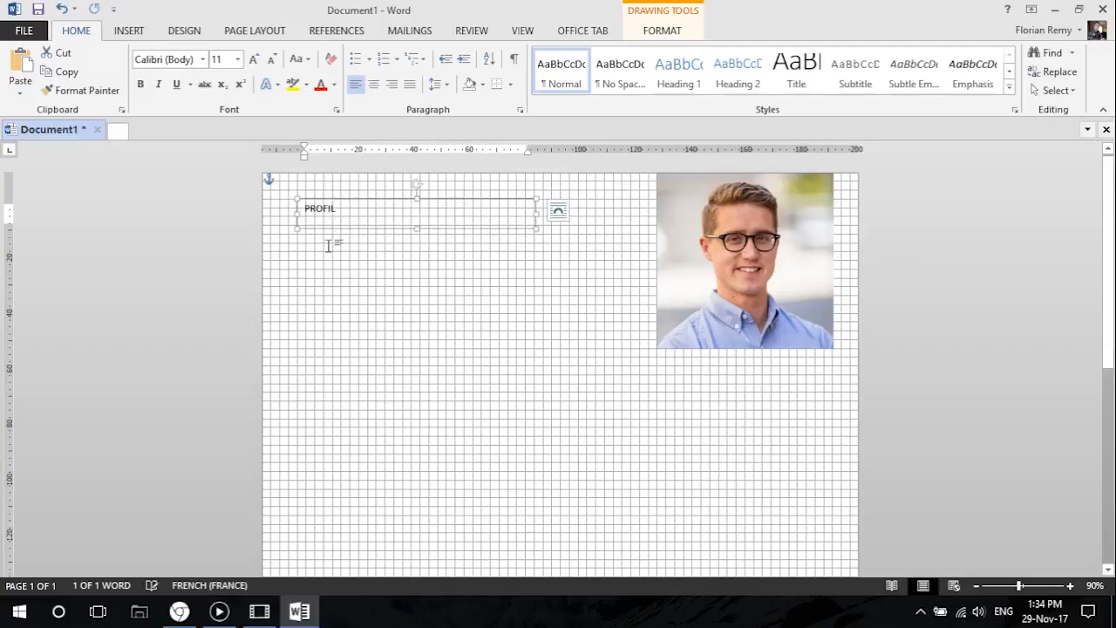
Increase the PROFIL heading's font size to 24 and reduce its text box's height to fit the line.
click(254, 59)
click(254, 59)
click(253, 59)
click(254, 59)
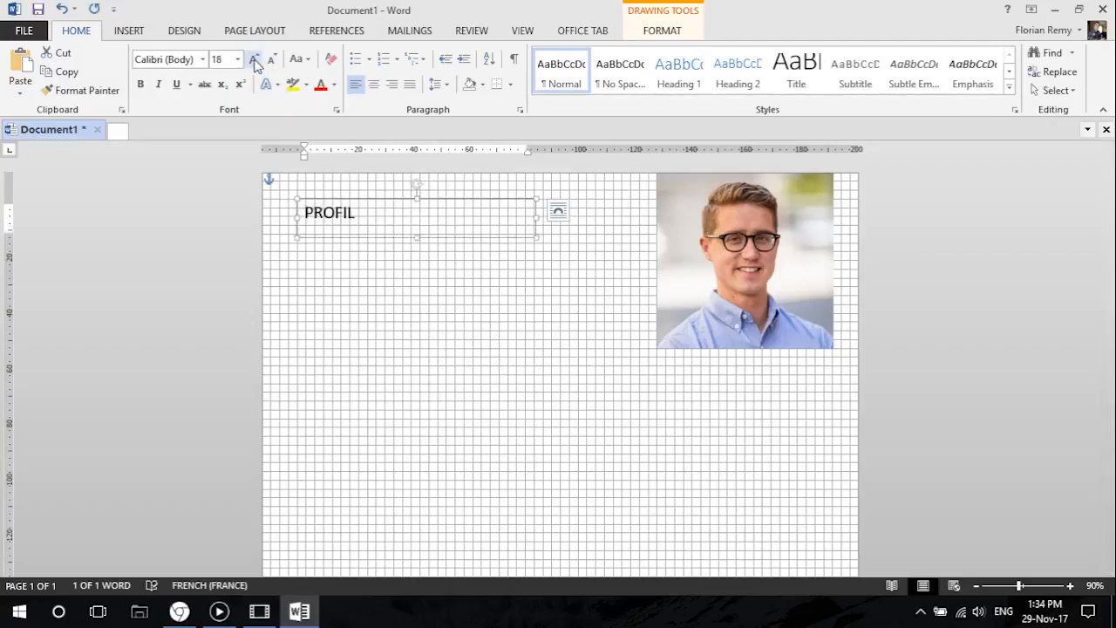
click(253, 59)
click(254, 59)
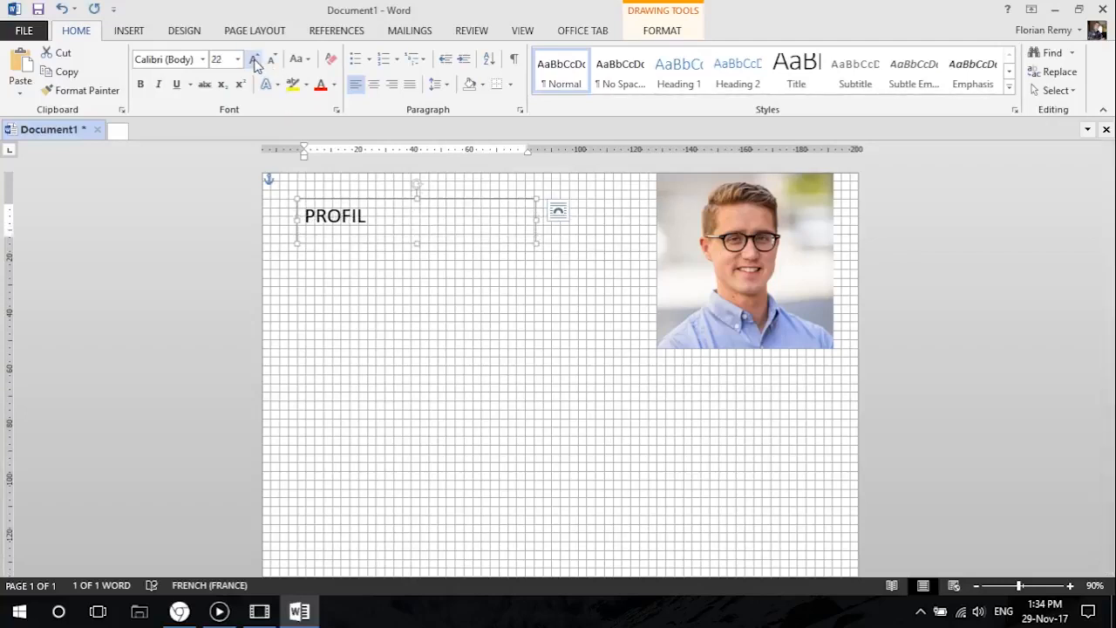
click(254, 59)
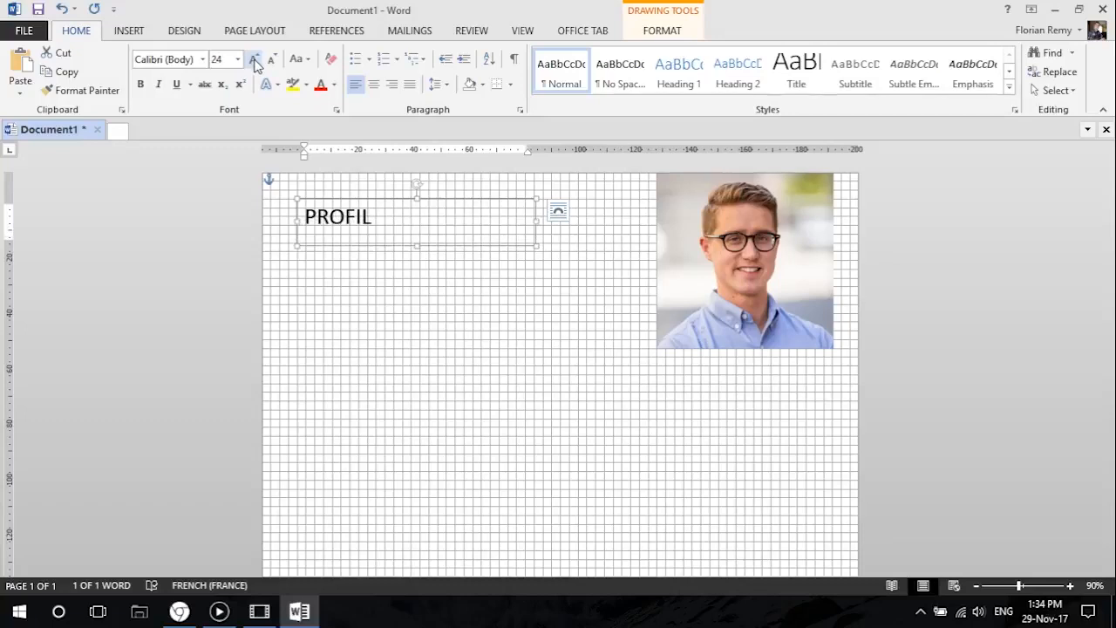
drag(419, 248, 418, 234)
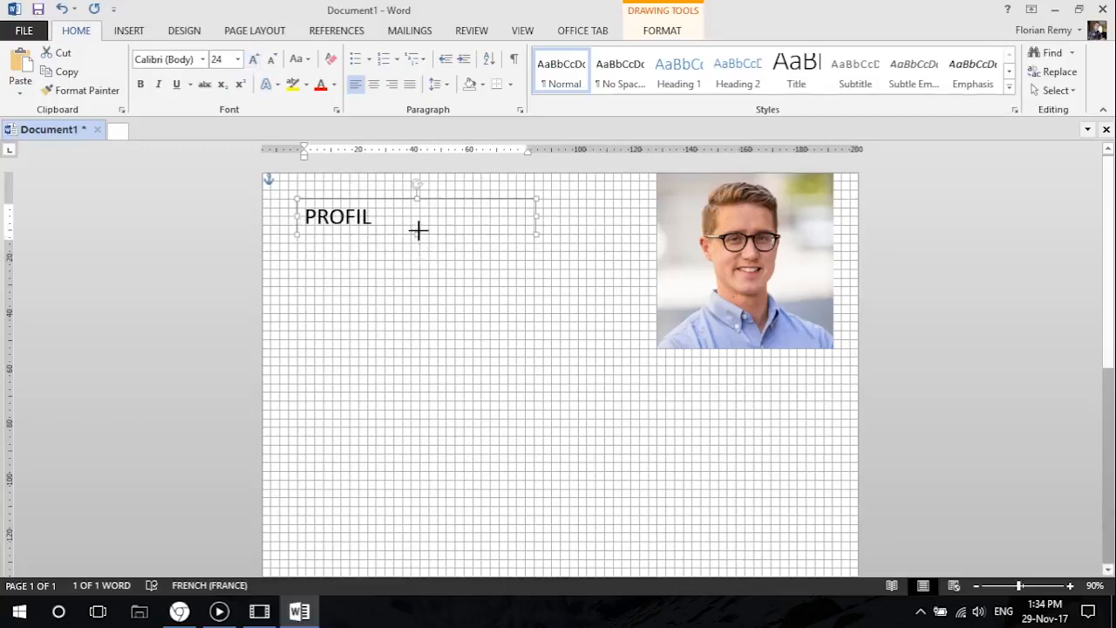
click(349, 356)
click(361, 212)
drag(359, 200, 353, 236)
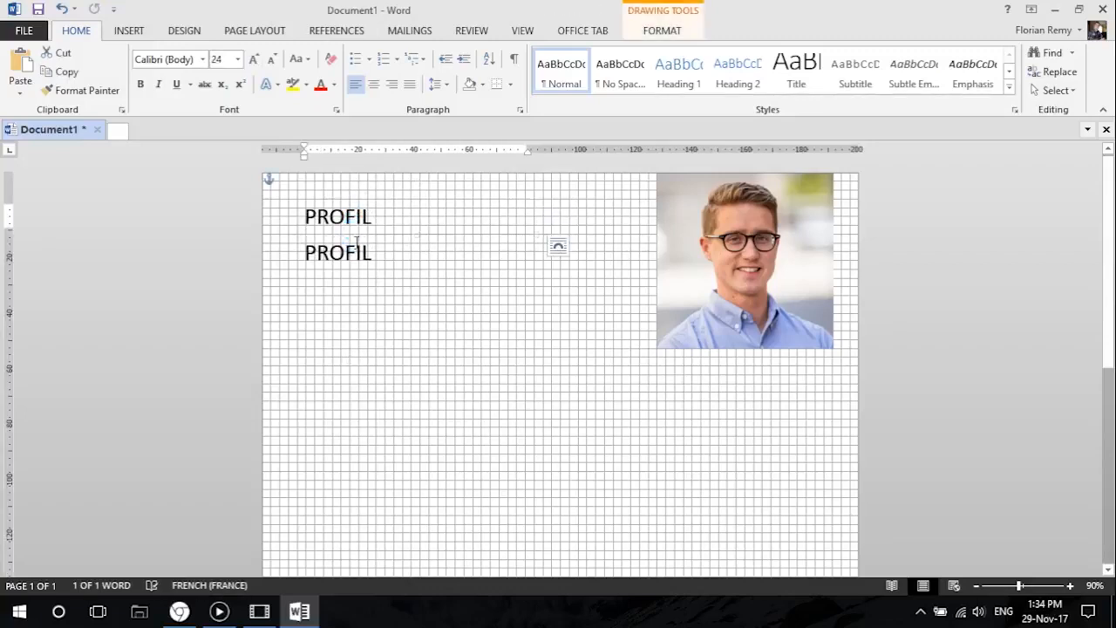
key(Delete)
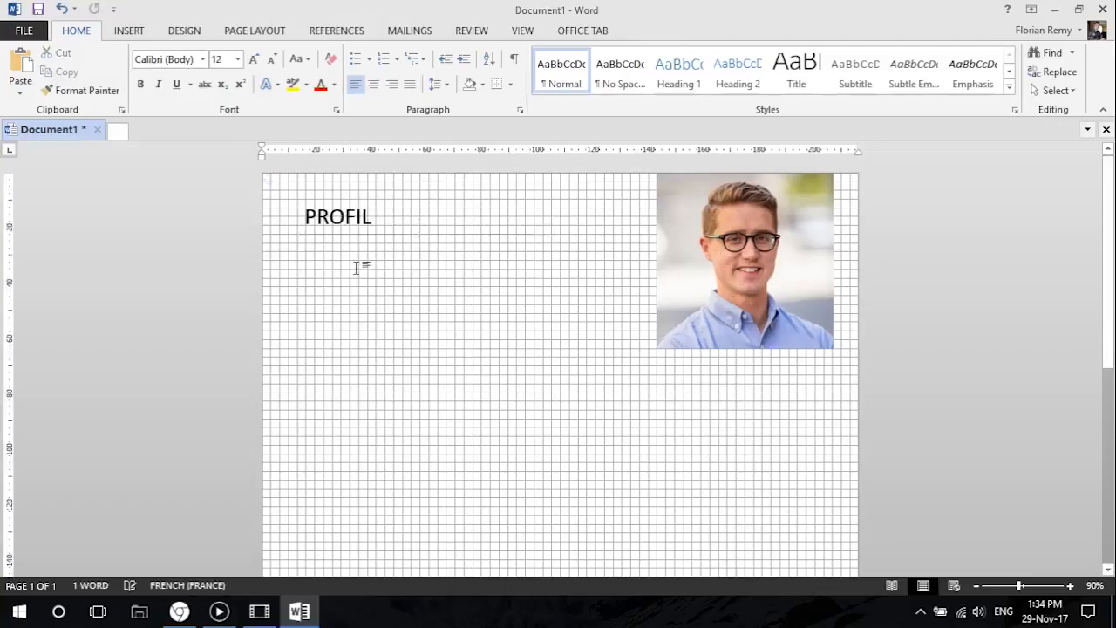
Duplicate the PROFIL text box and place the copy directly below the heading.
click(332, 219)
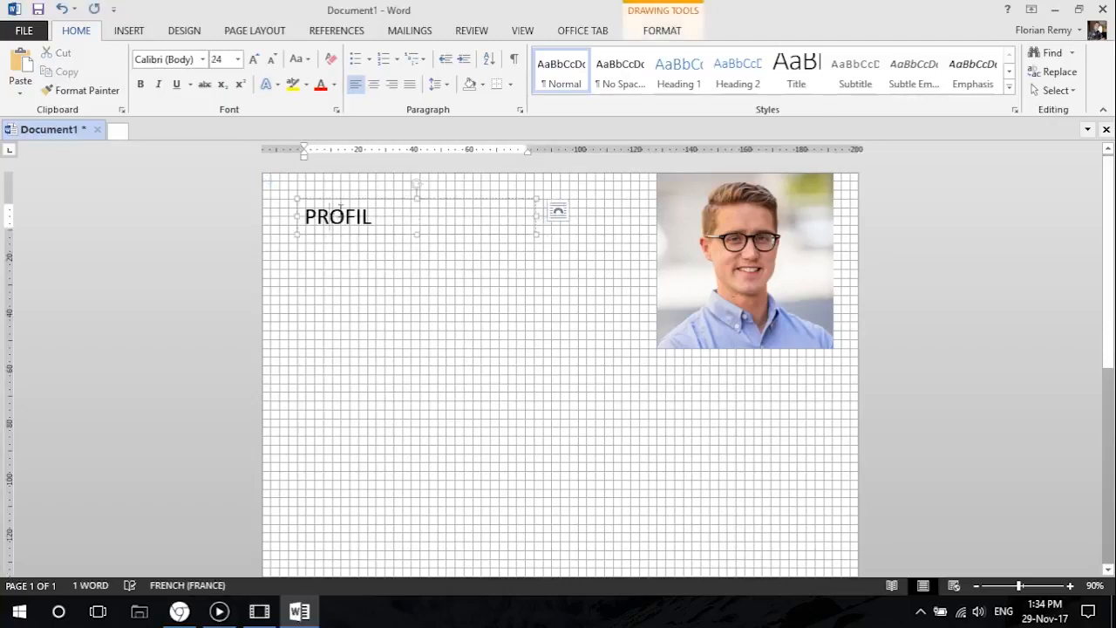
click(346, 200)
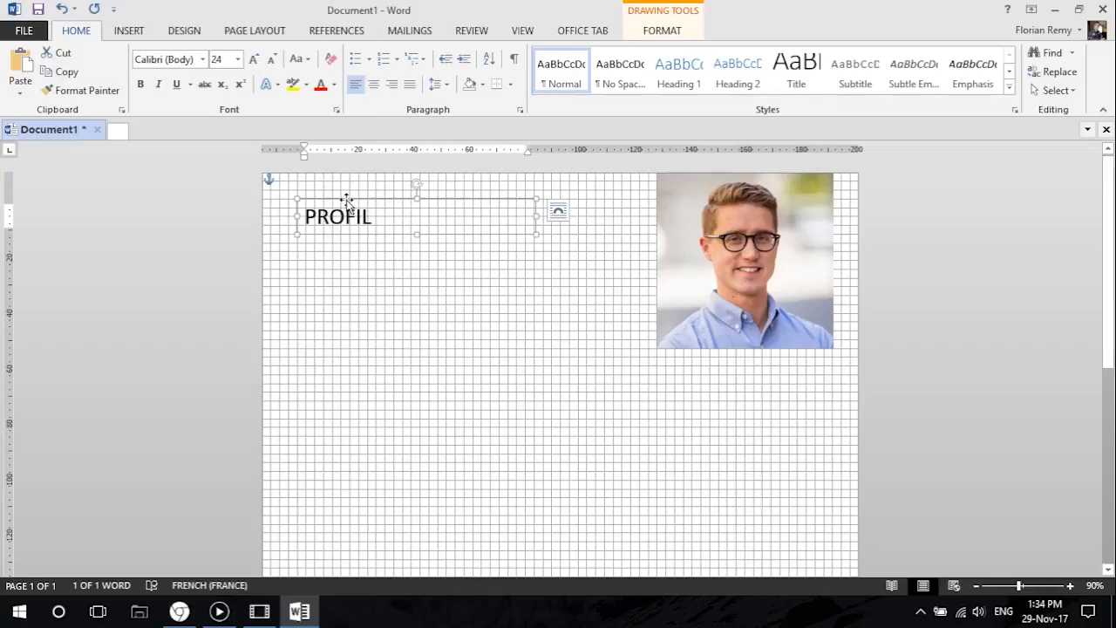
drag(346, 201, 346, 235)
drag(346, 234, 346, 223)
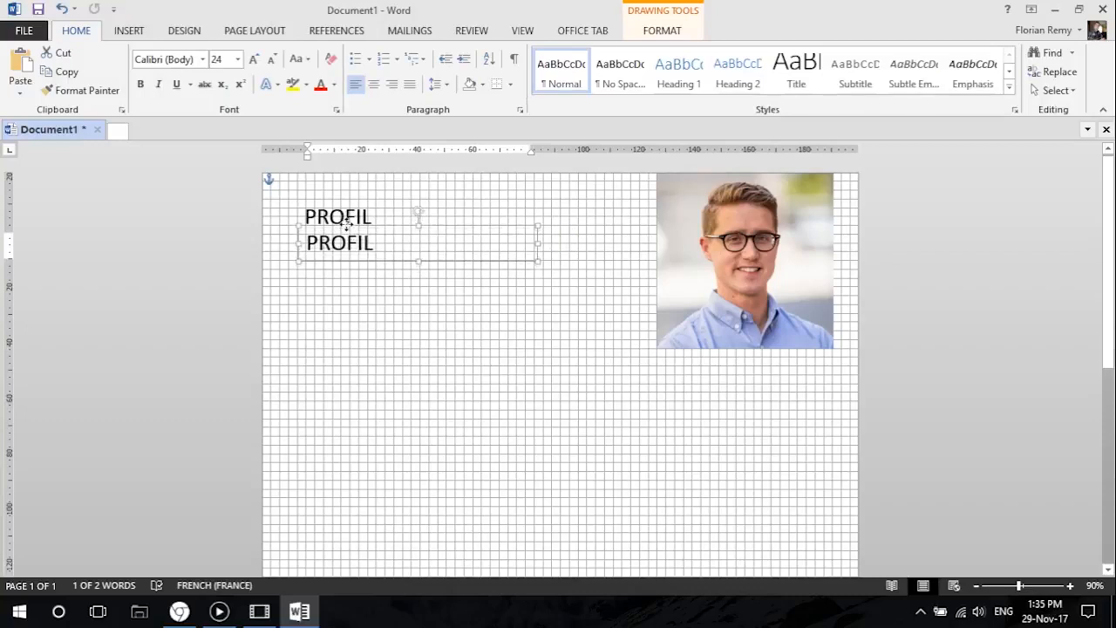
click(393, 298)
Apply the Normal style and sentence case to the text in the lower text box.
click(346, 243)
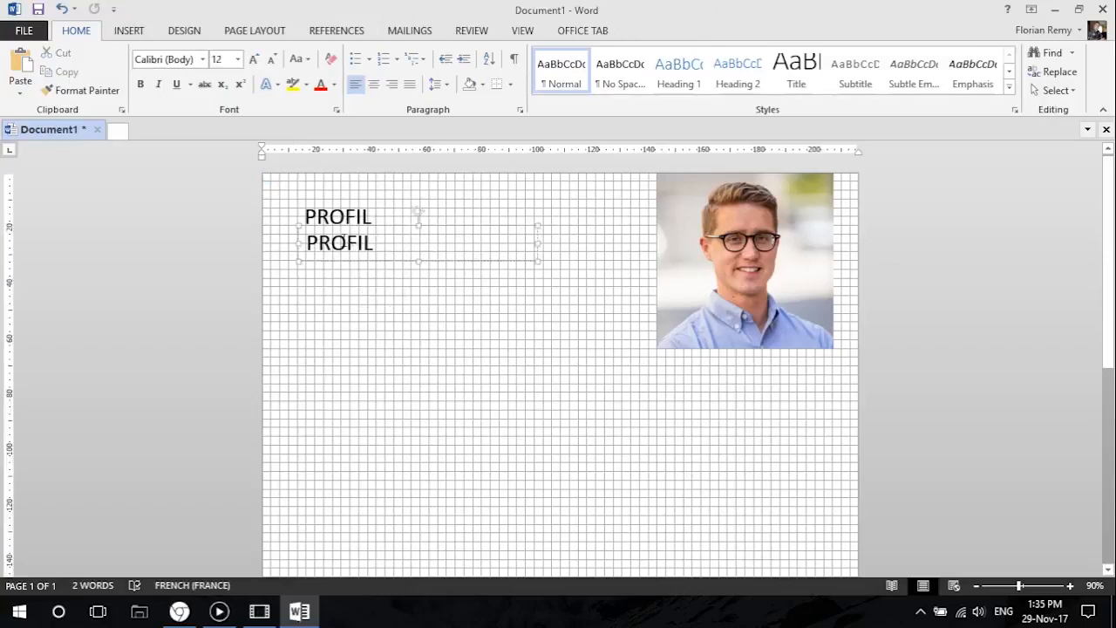
click(347, 227)
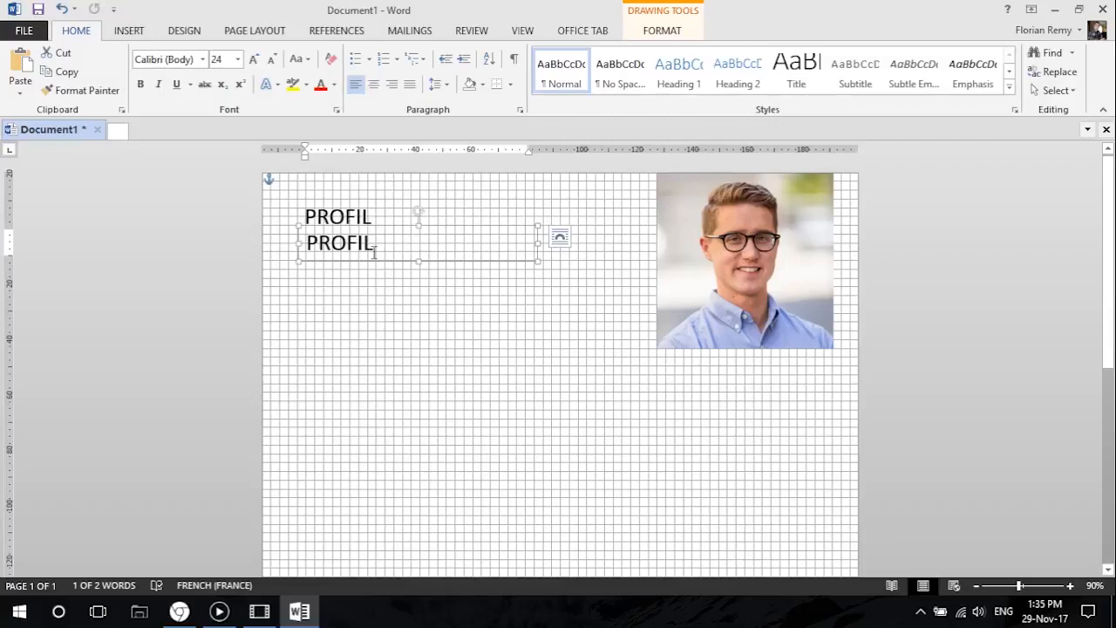
click(560, 74)
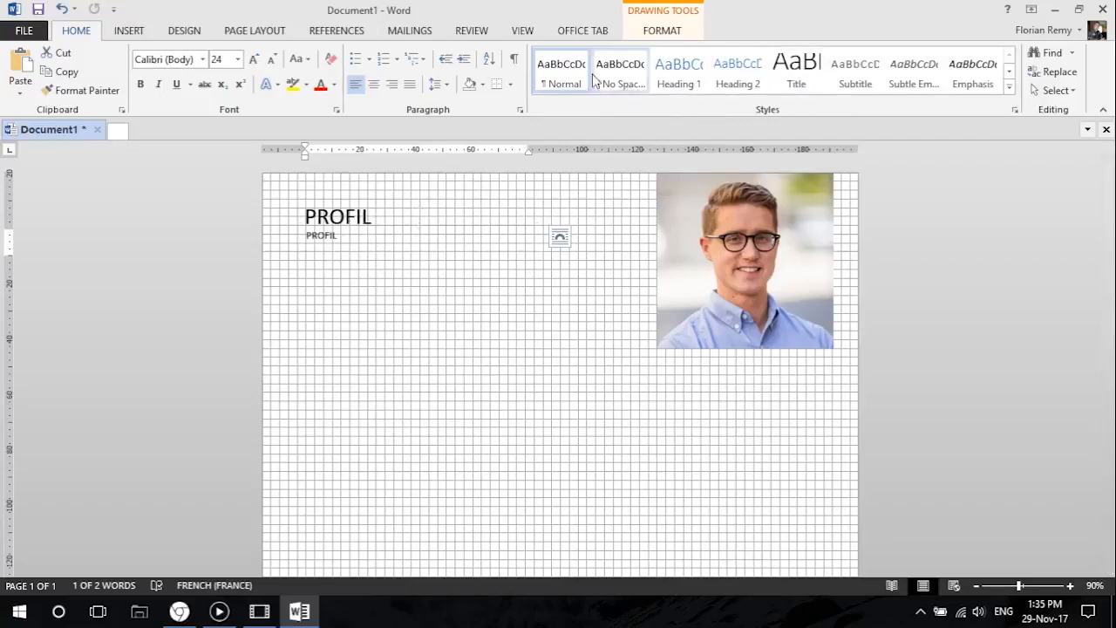
click(297, 61)
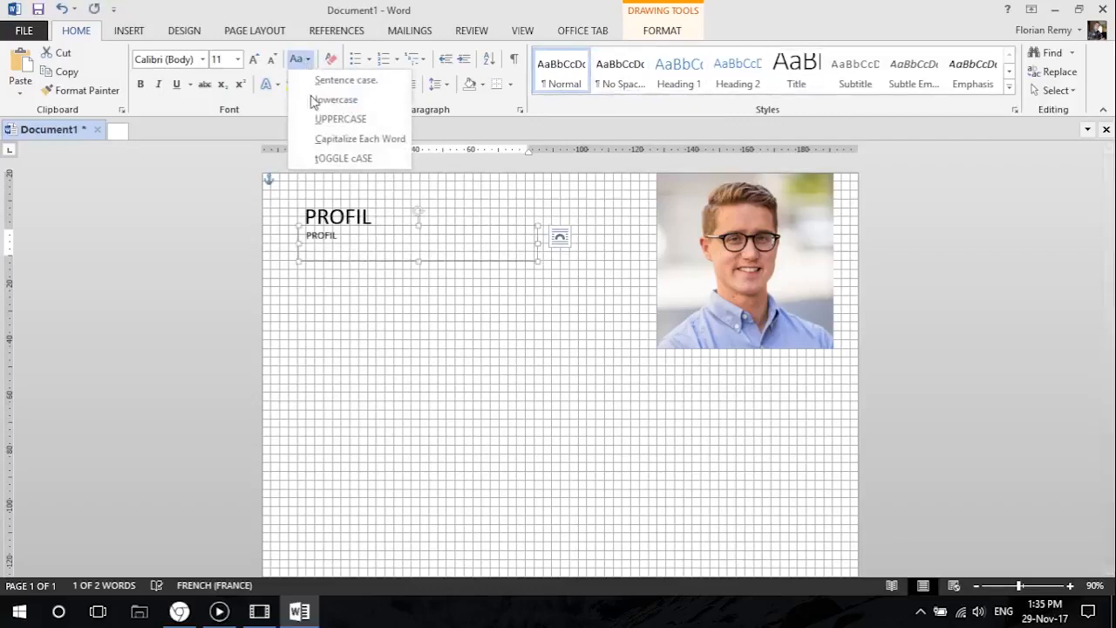
click(352, 79)
click(362, 324)
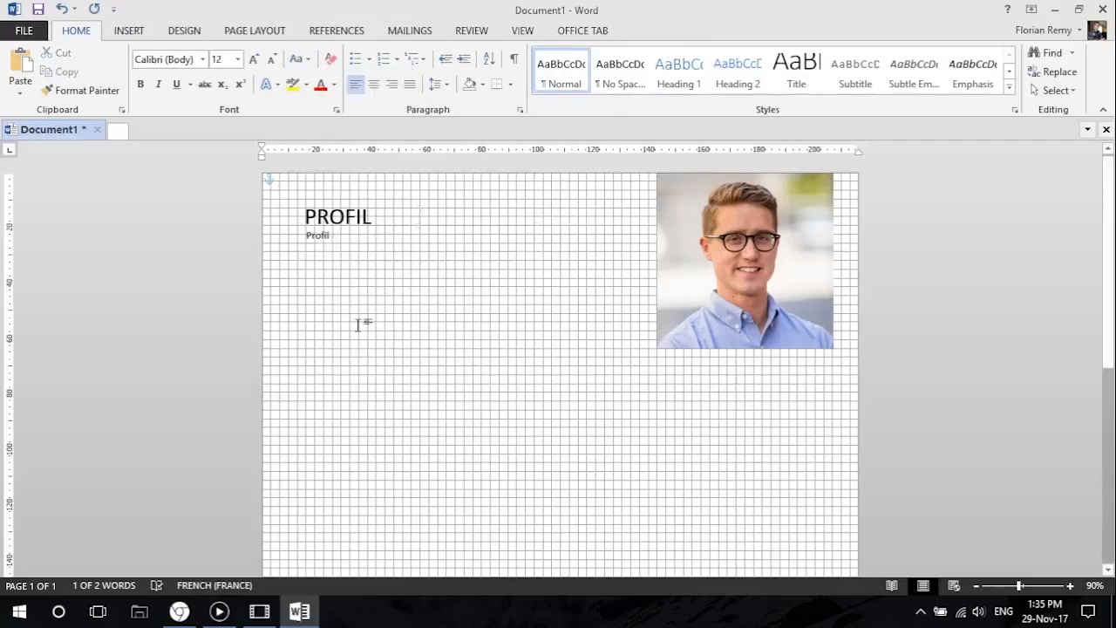
Set the upper PROFIL heading's font to Calibri Light.
click(357, 212)
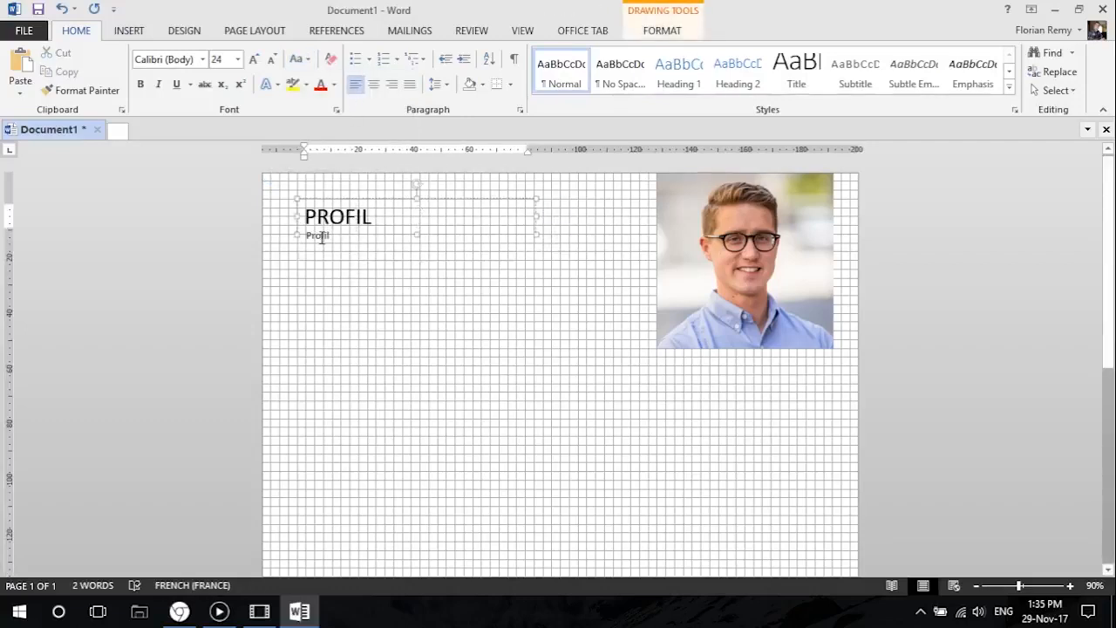
click(357, 195)
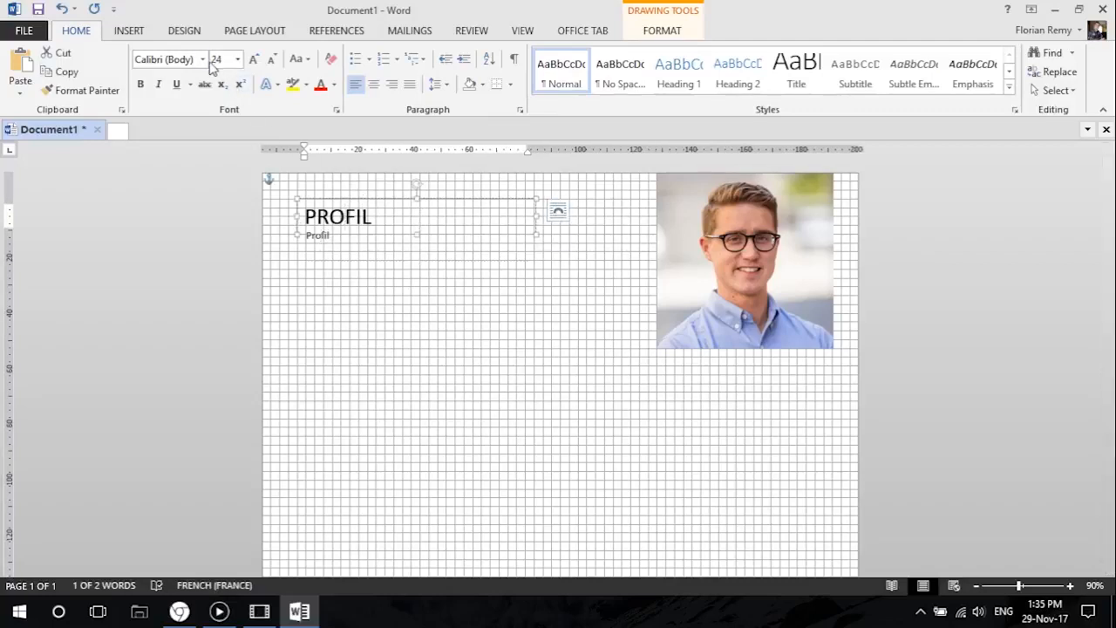
click(203, 58)
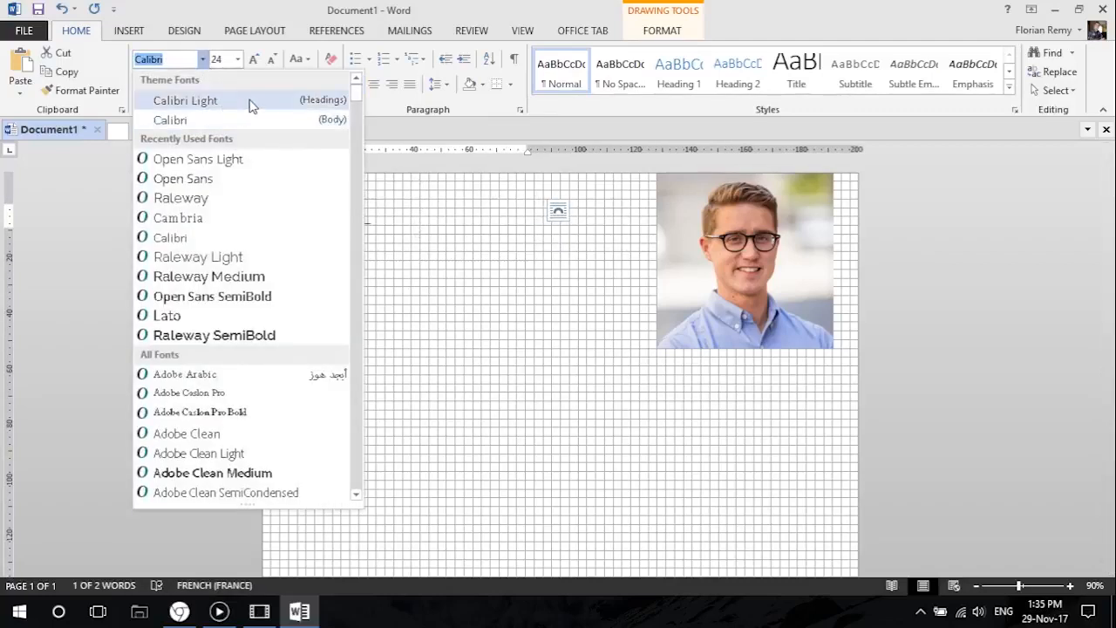
click(185, 100)
click(325, 237)
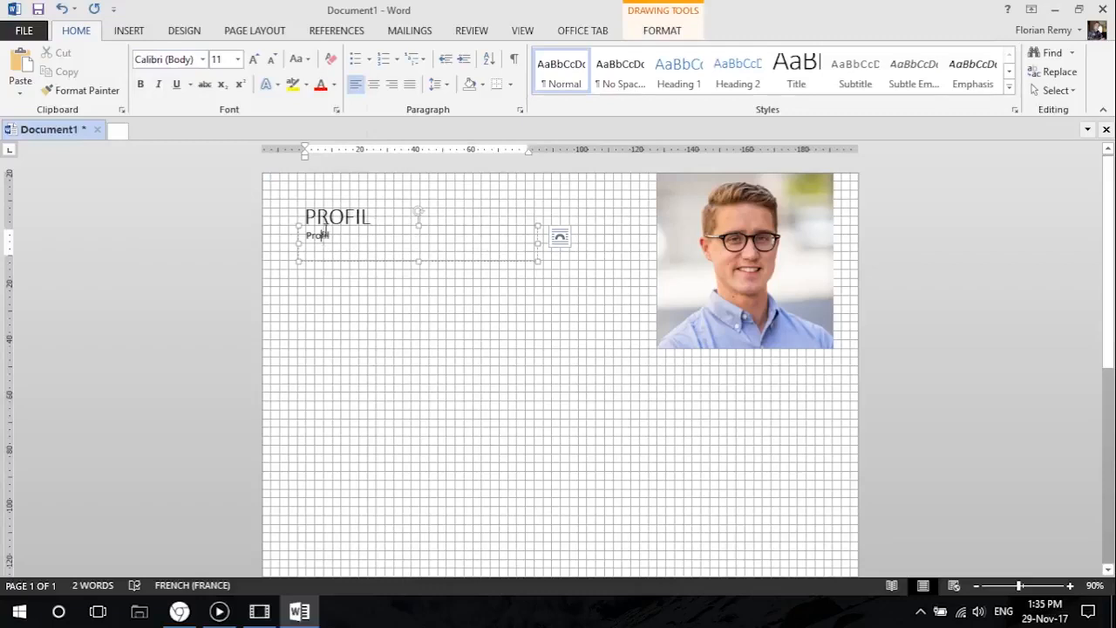
click(369, 346)
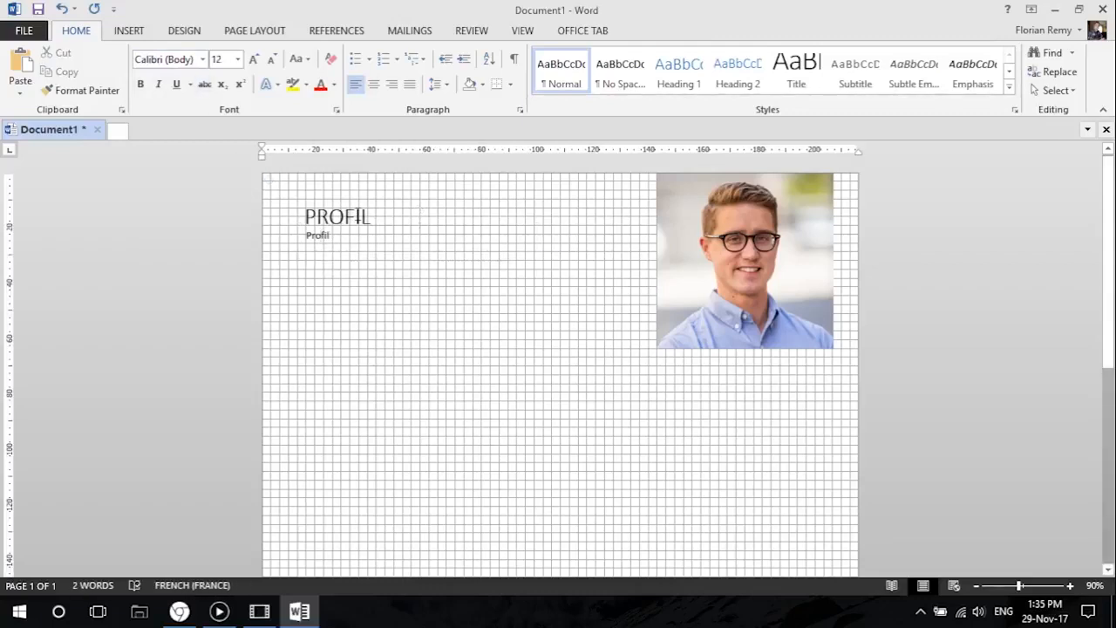
Try replacing the PROFIL heading's text with "opens".
drag(373, 218, 298, 220)
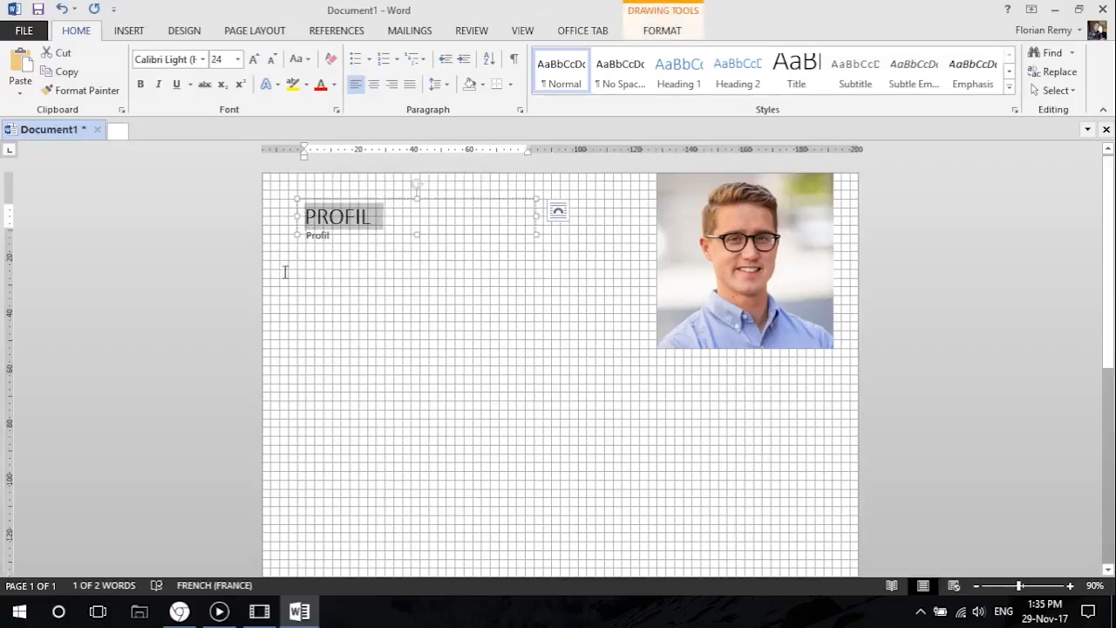
text(opens)
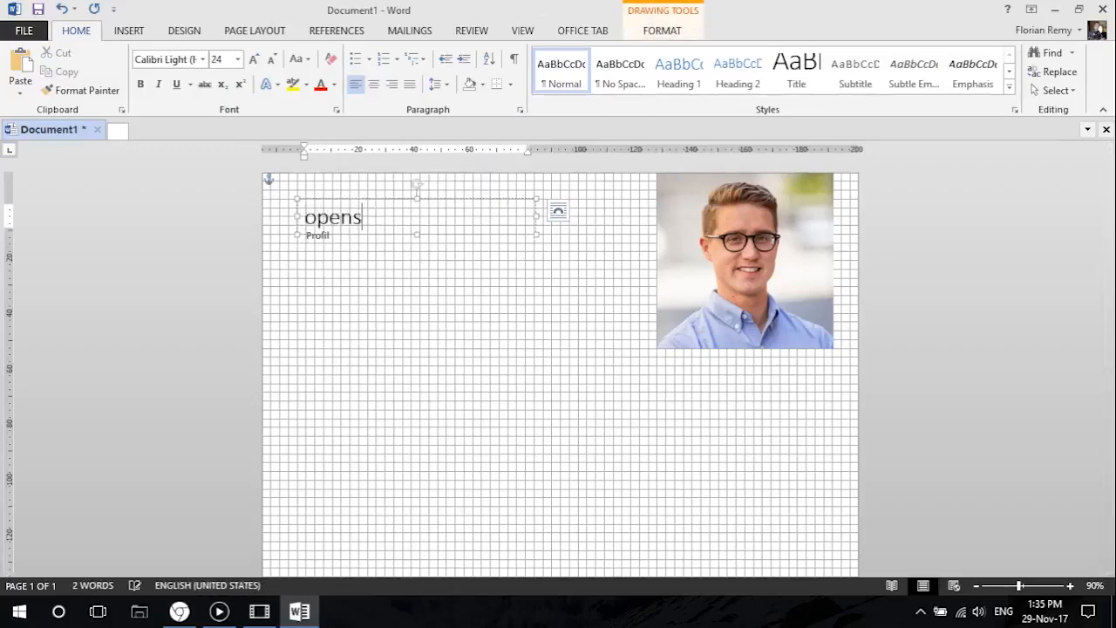
Restore the heading's text to "Profil" and convert it to uppercase.
drag(381, 229, 284, 218)
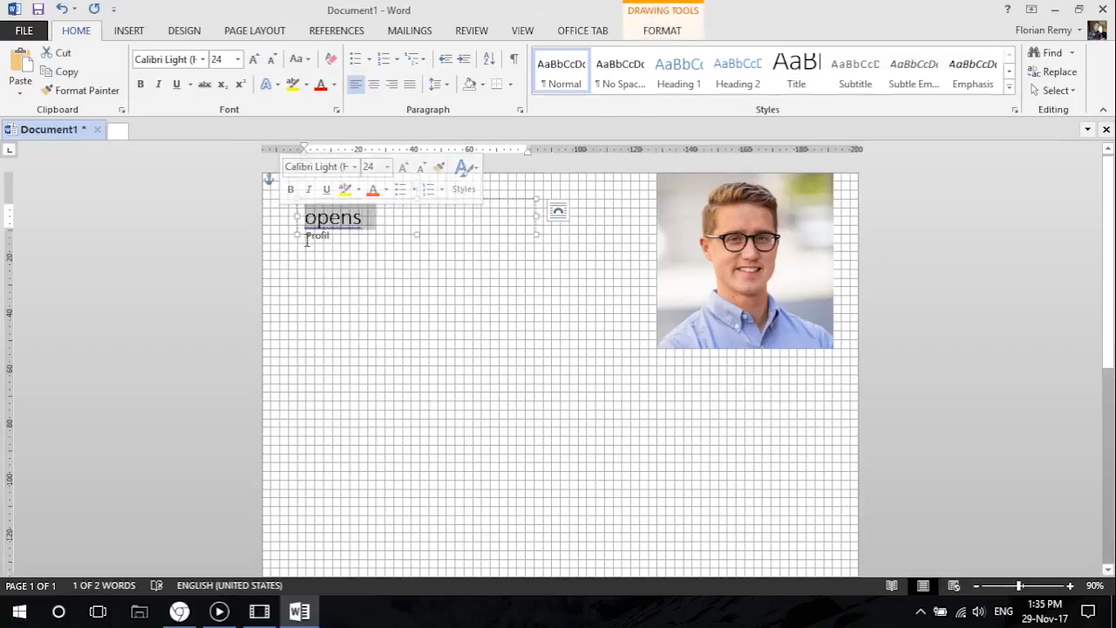
text(Profi)
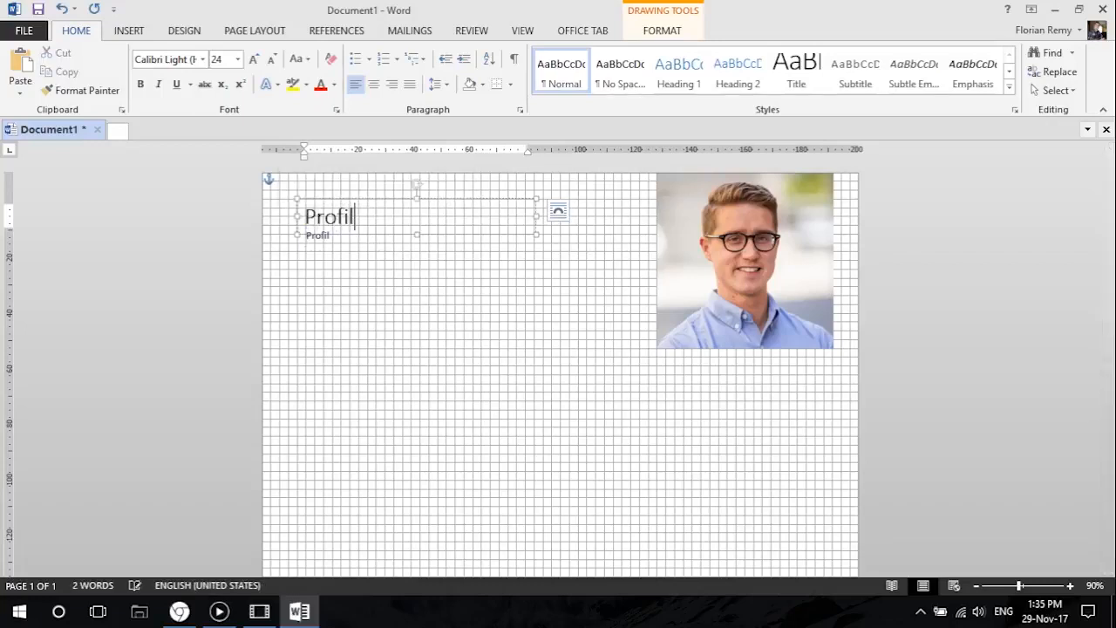
text(l)
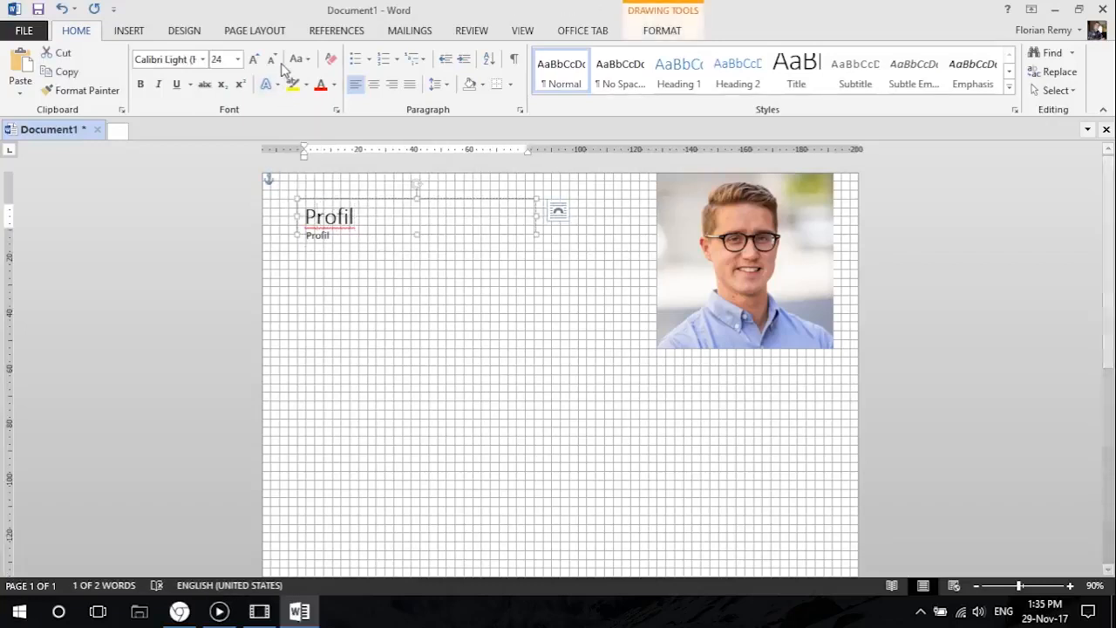
click(297, 59)
click(324, 116)
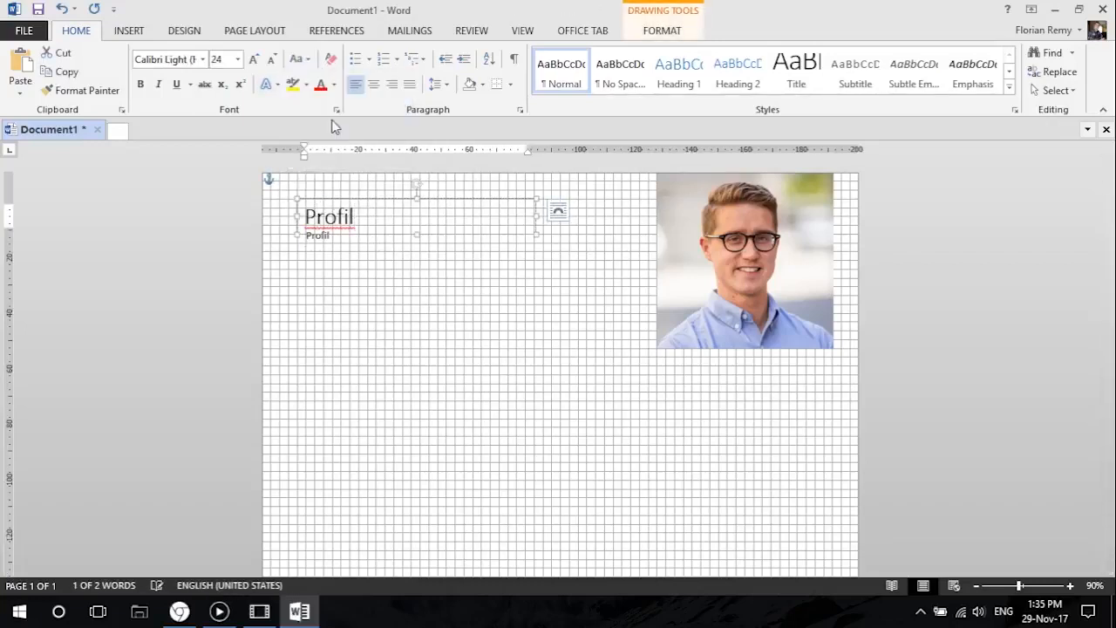
Set the PROFIL heading's font to Open Sans SemiBold.
click(186, 60)
text(Open Sans Lig)
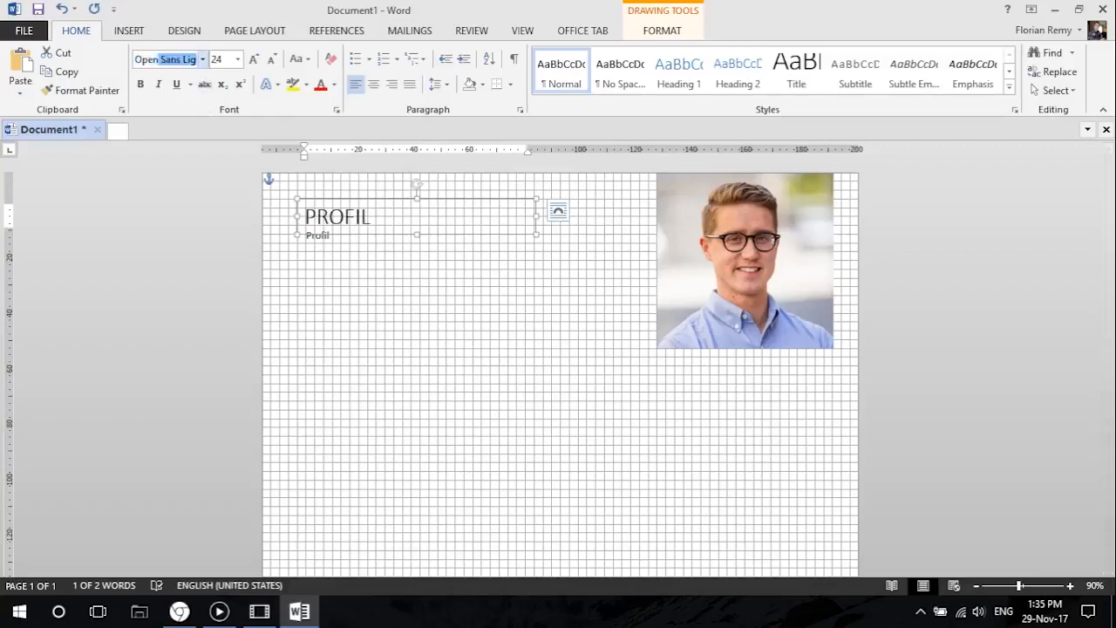
click(202, 59)
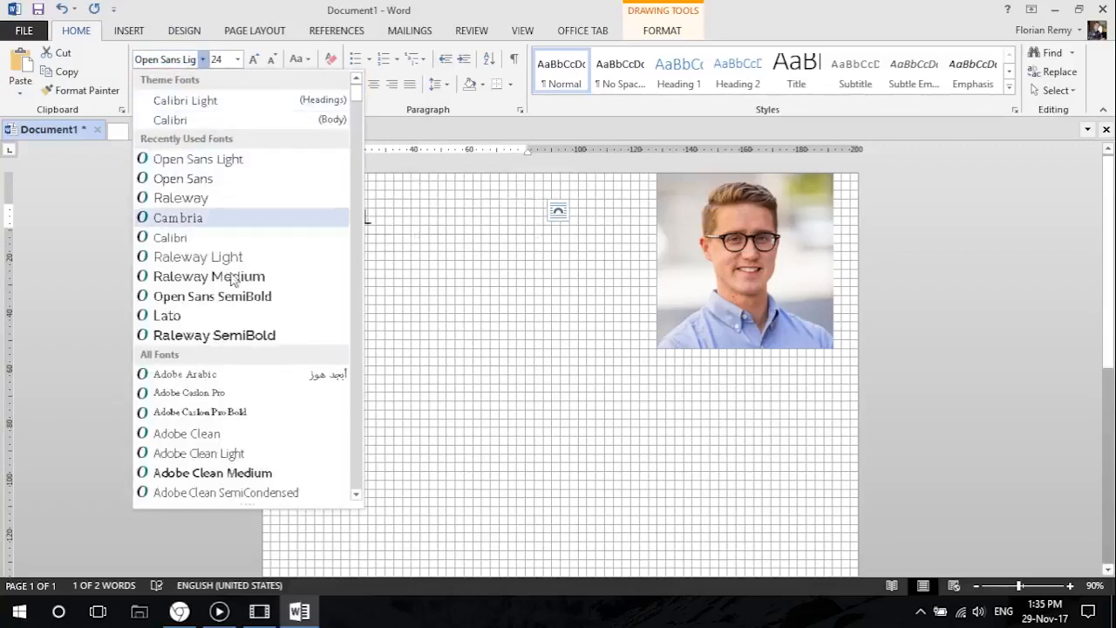
scroll(239, 283, down, 4)
drag(357, 105, 359, 381)
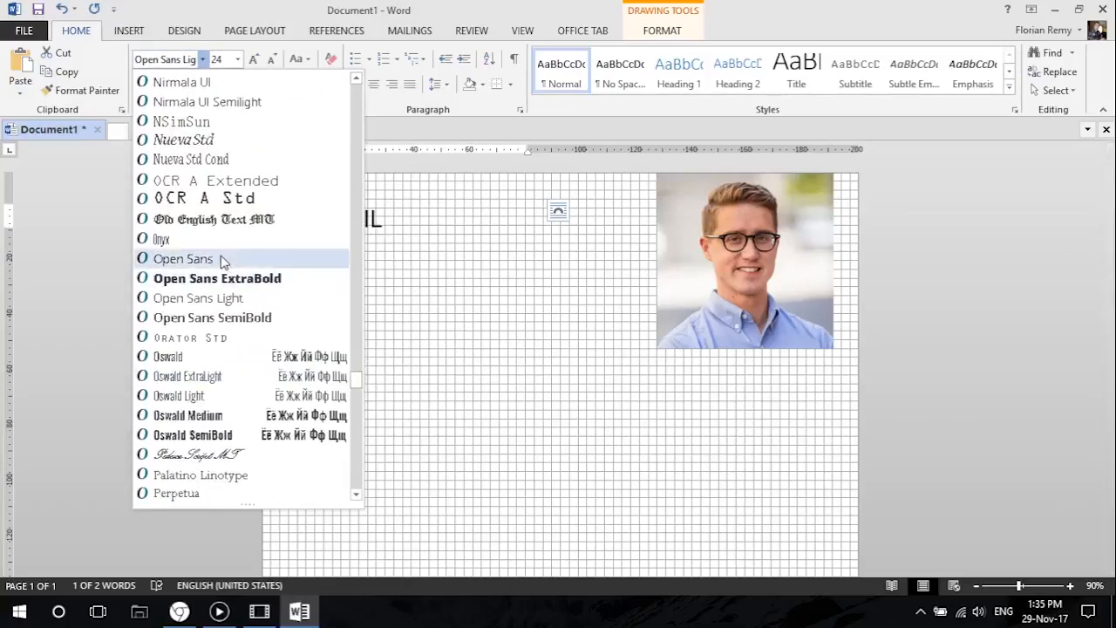
click(245, 316)
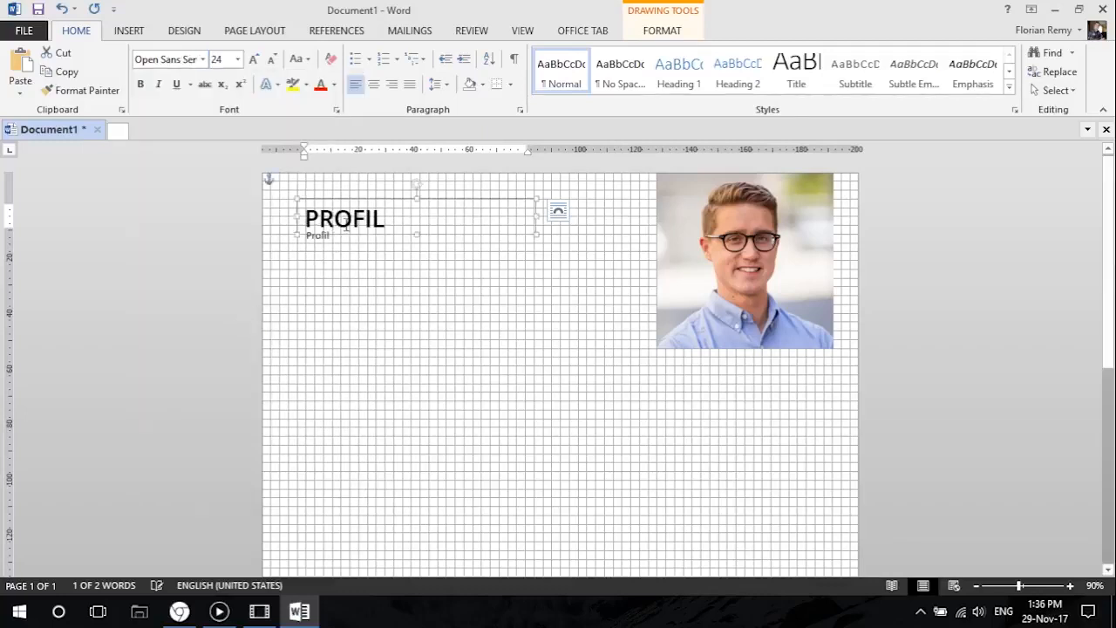
Set the font of the small Profil text beneath the heading to Open Sans Light.
click(345, 286)
click(325, 232)
click(333, 223)
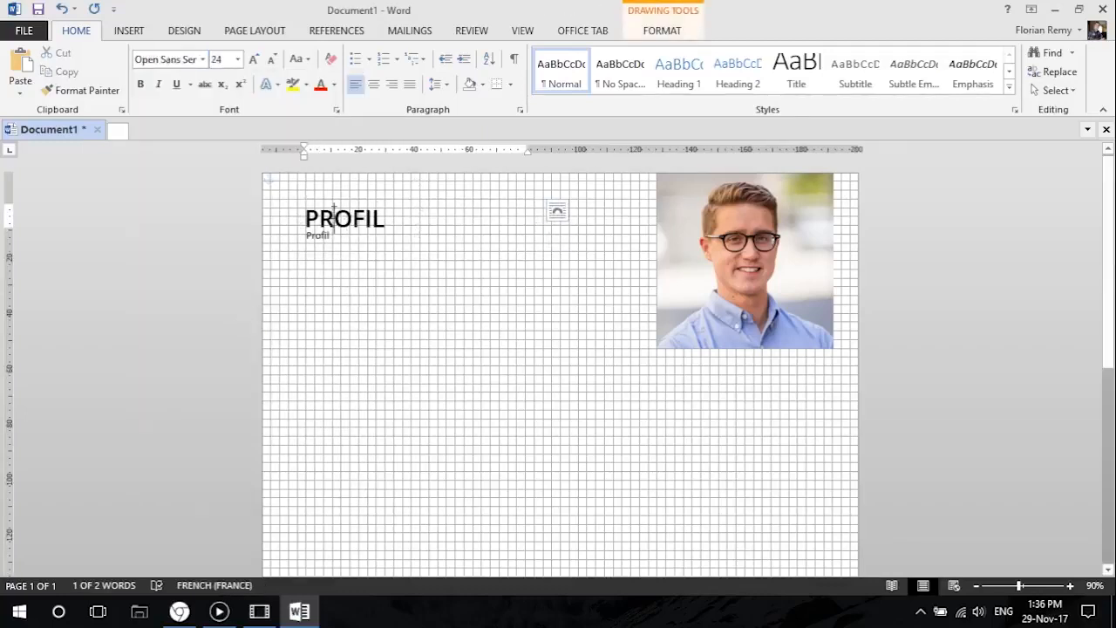
click(325, 246)
click(325, 246)
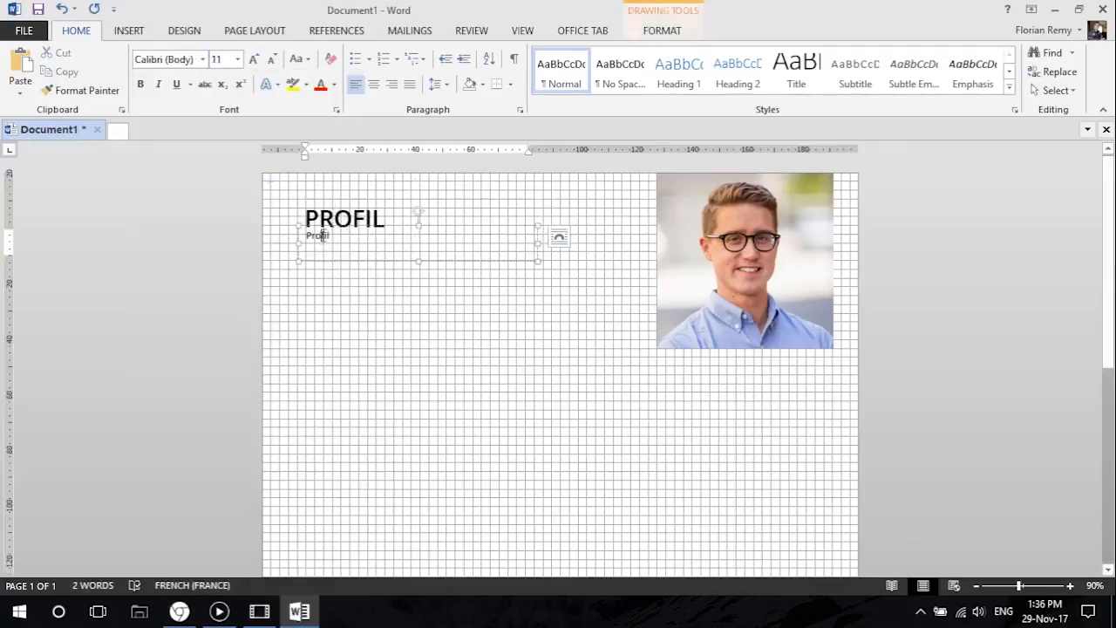
click(202, 59)
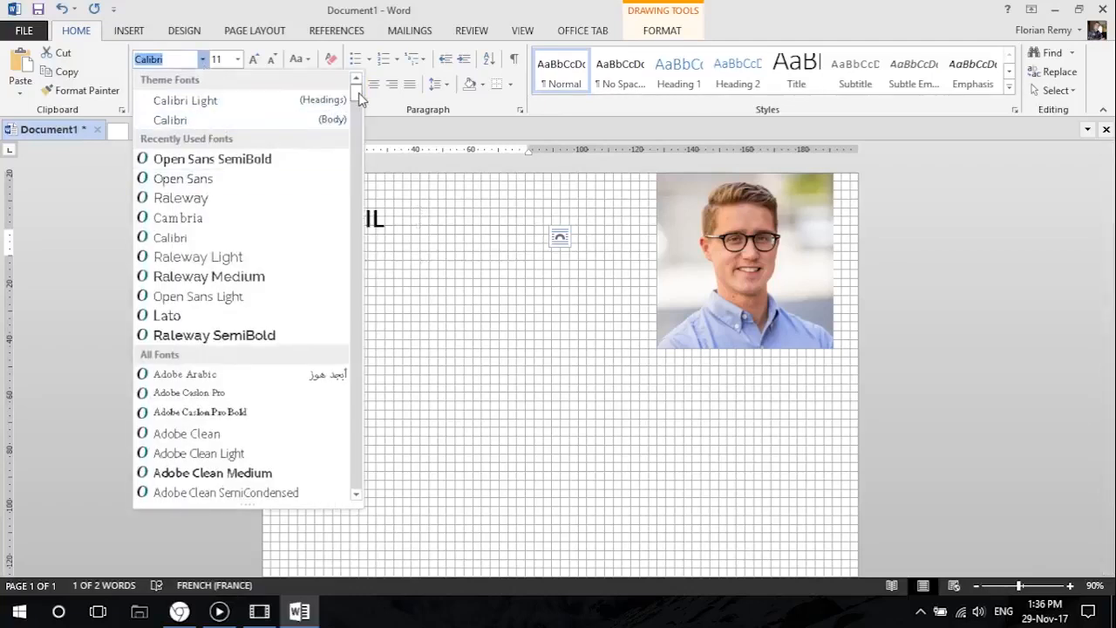
click(287, 178)
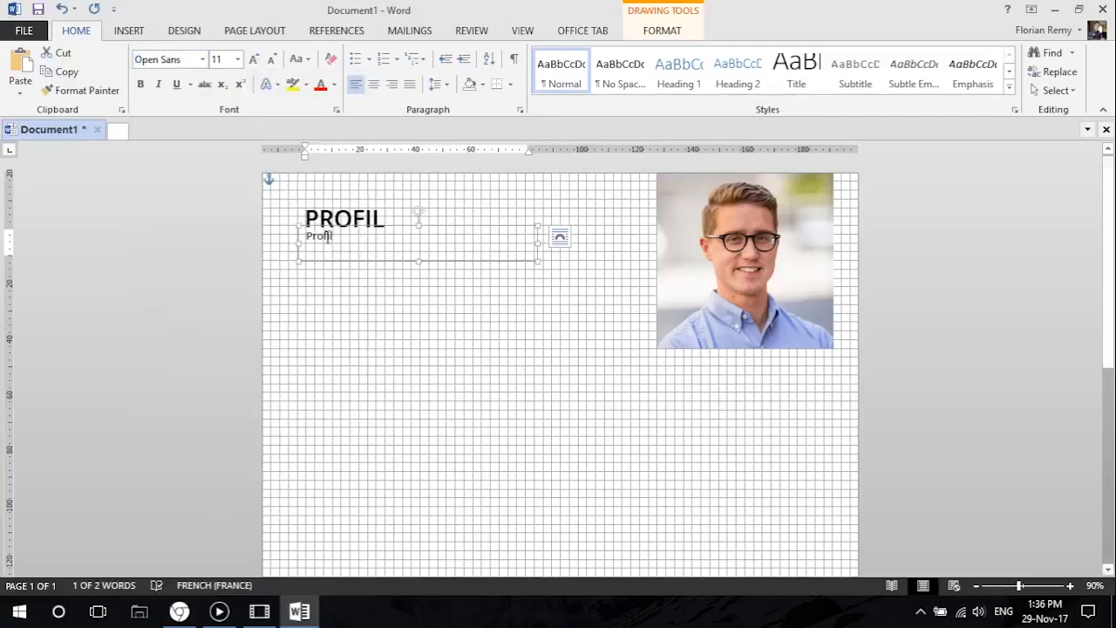
click(203, 59)
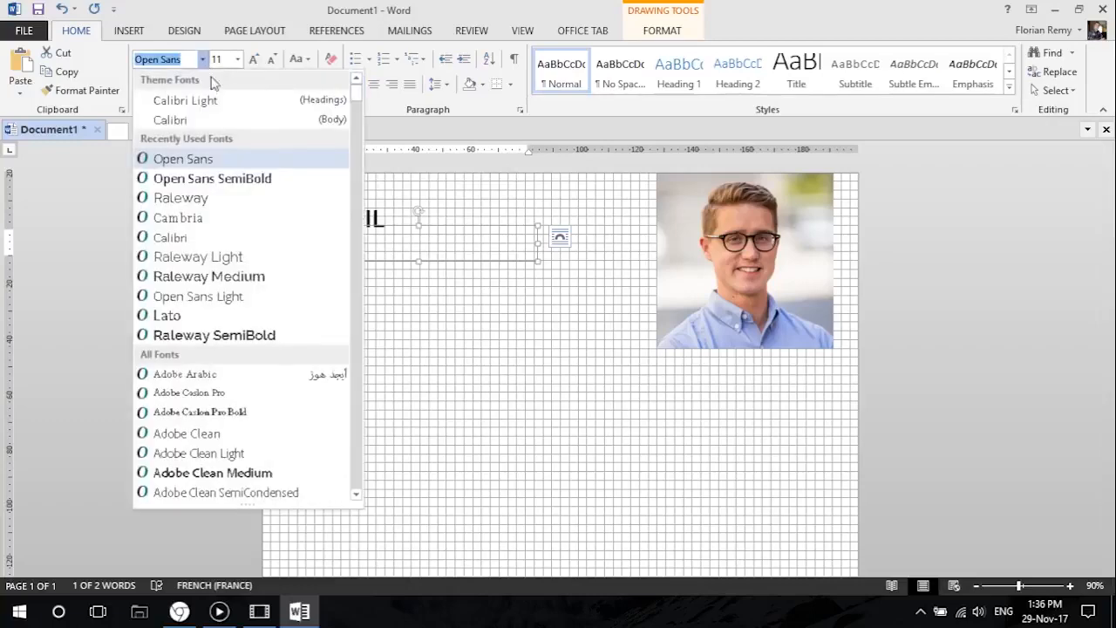
drag(356, 97, 347, 381)
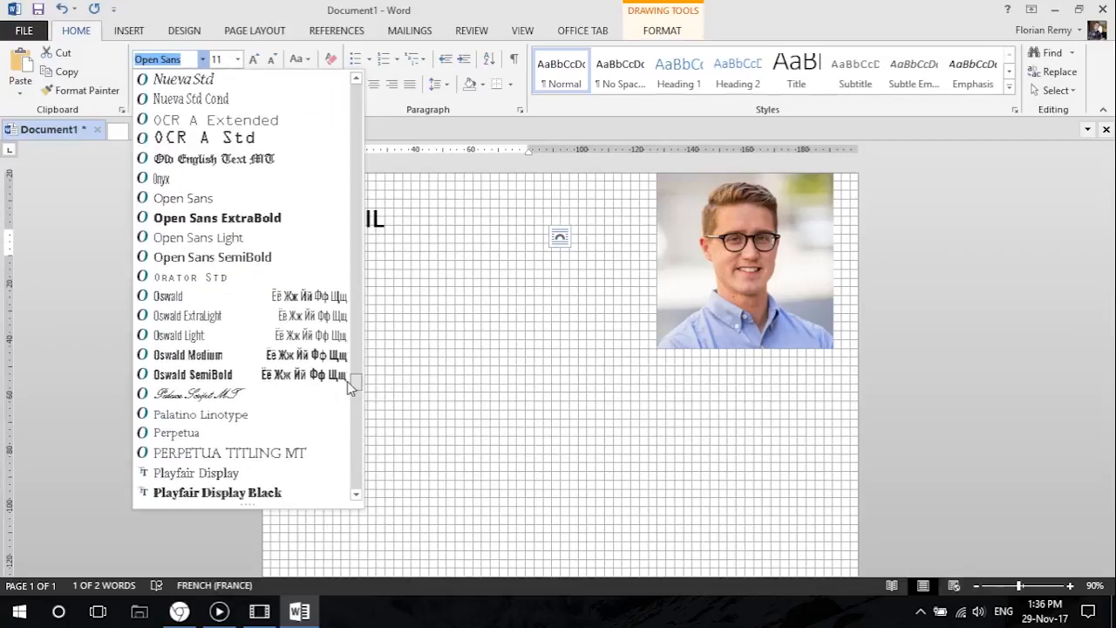
click(261, 238)
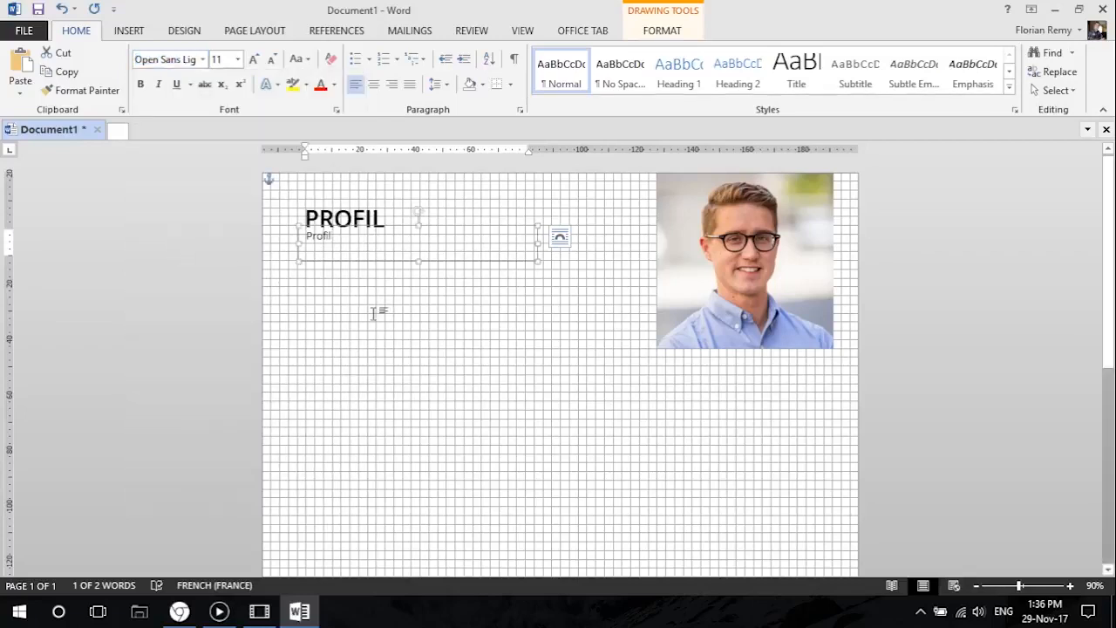
Move the lower Profil text box slightly down to leave a gap beneath the heading.
click(373, 314)
click(330, 216)
click(332, 279)
click(323, 235)
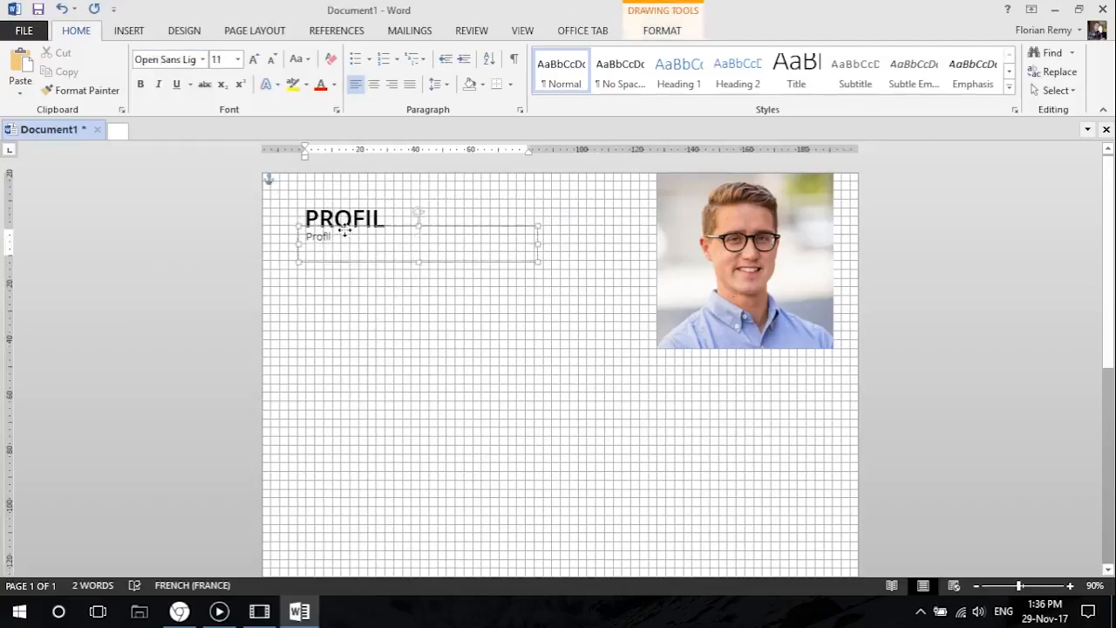
click(346, 294)
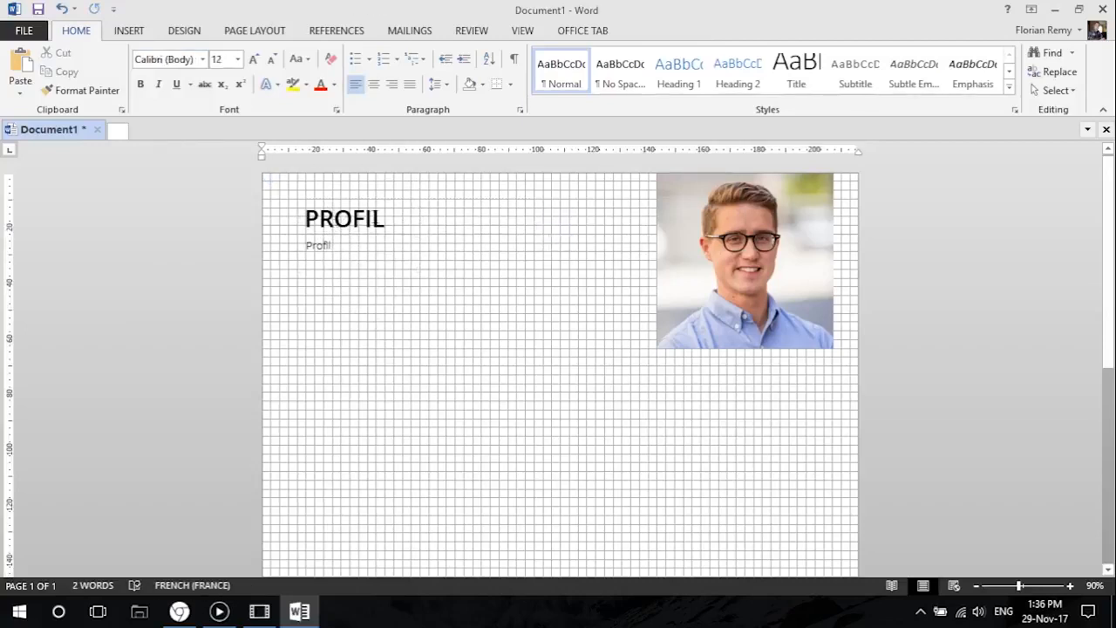
Replace the lower Profil text with placeholder text generated by =lorem(1,3).
click(338, 245)
drag(338, 245, 295, 244)
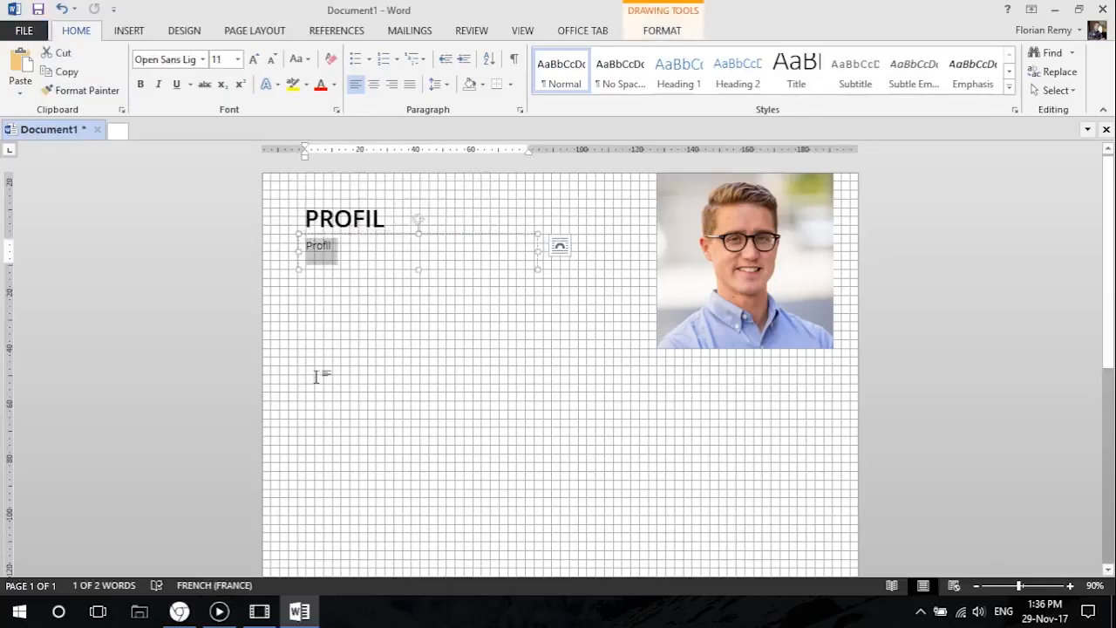
text(=lorem(1,3)
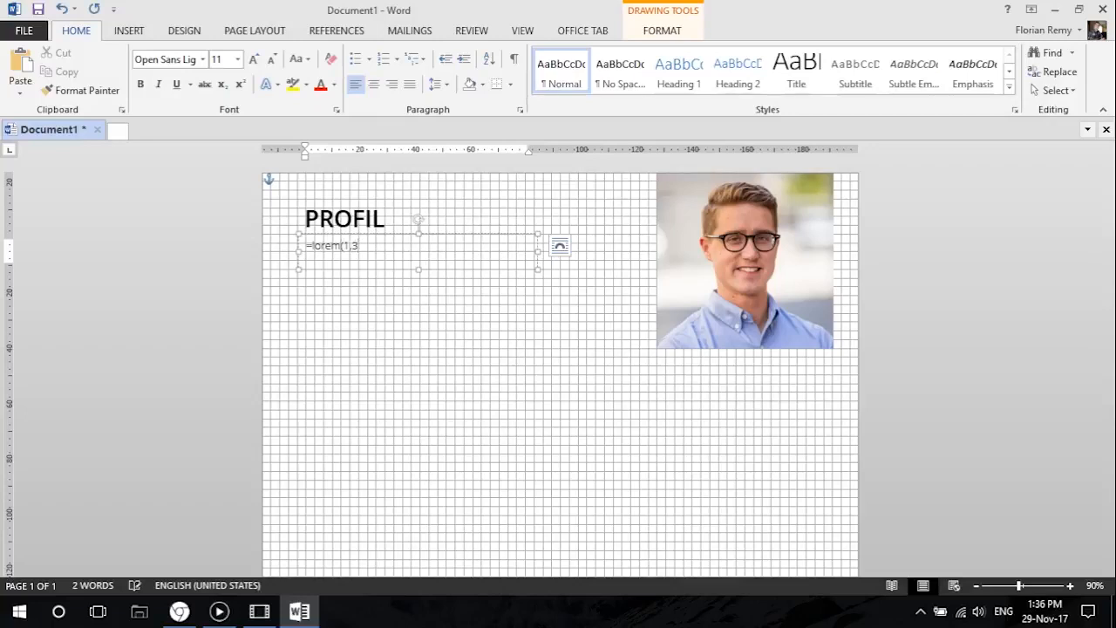
text())
key(Return)
Enlarge the placeholder text box downward to fit the paragraph and widen it toward the photo.
drag(416, 272, 418, 321)
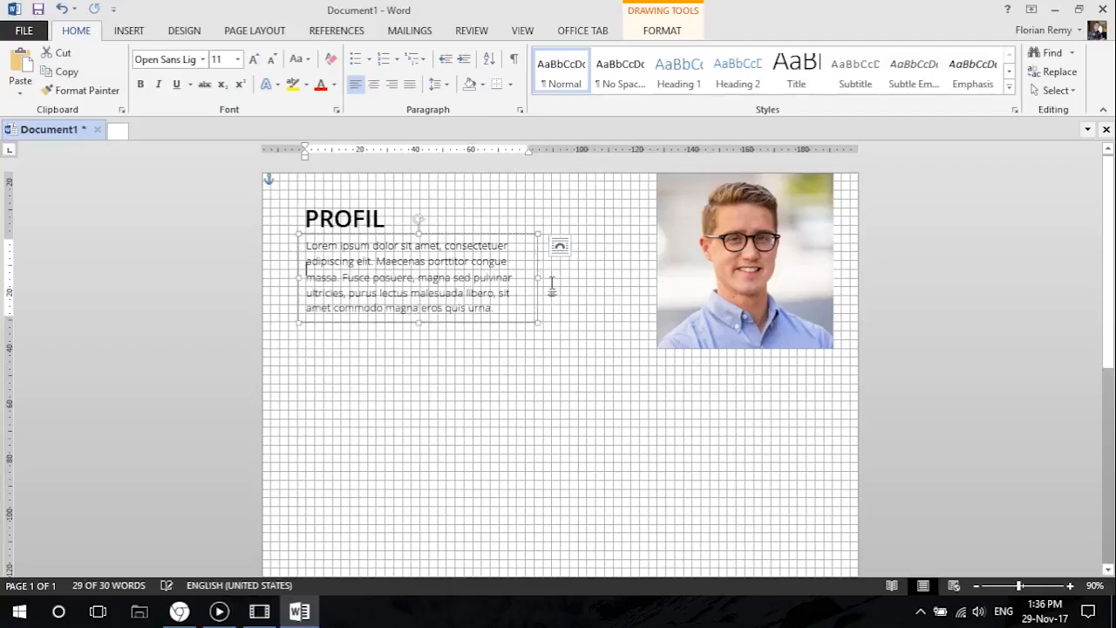
drag(536, 277, 602, 272)
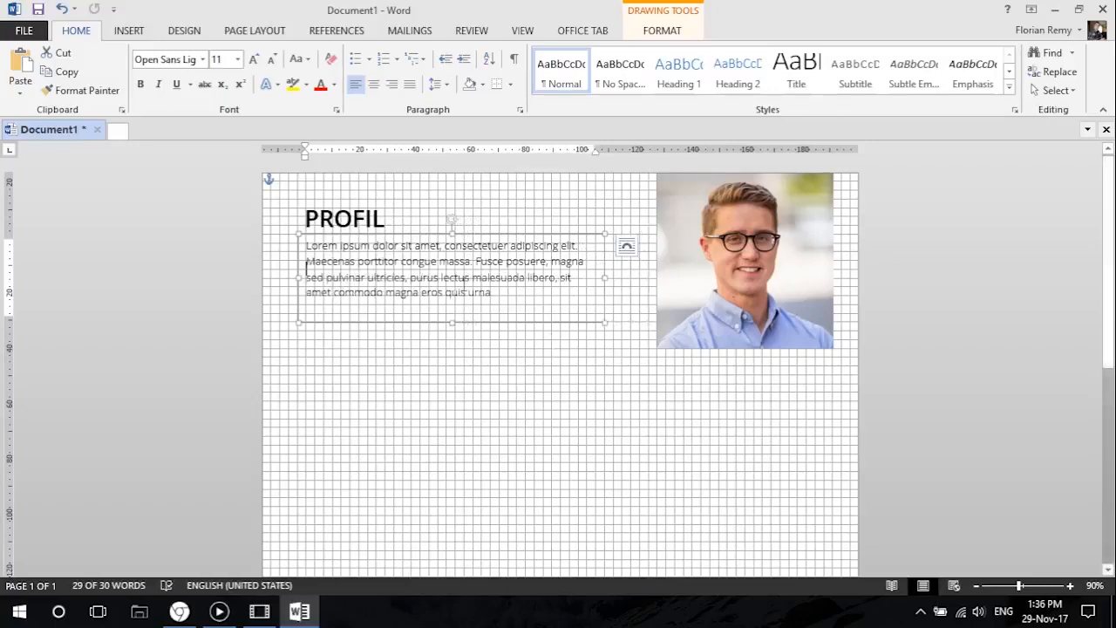
click(425, 382)
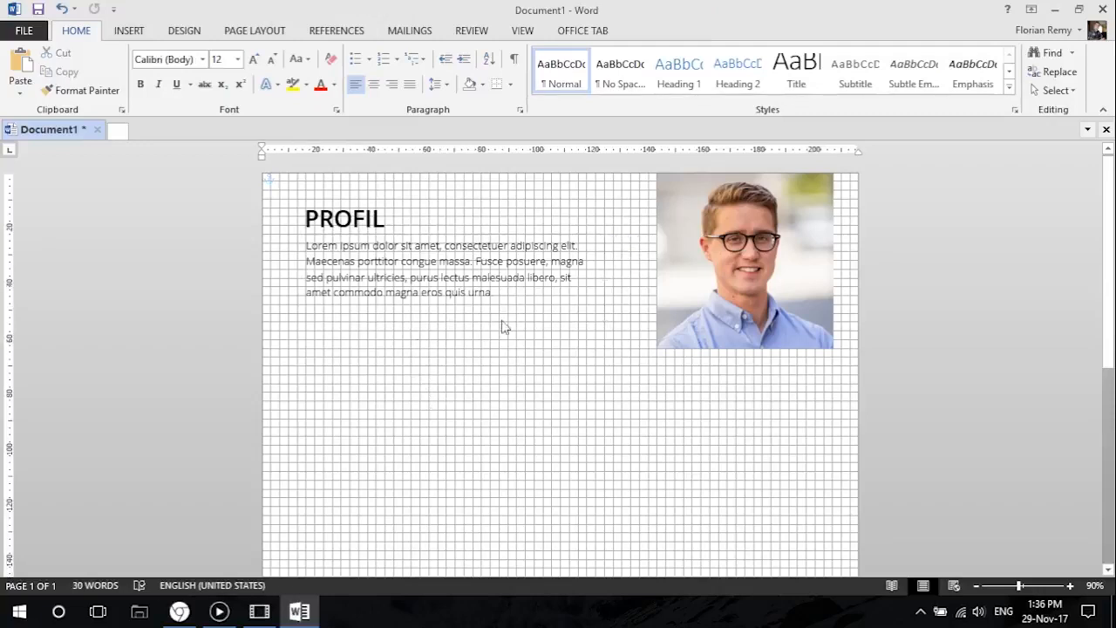
Try justifying the profile paragraph, and return it to left alignment.
click(407, 263)
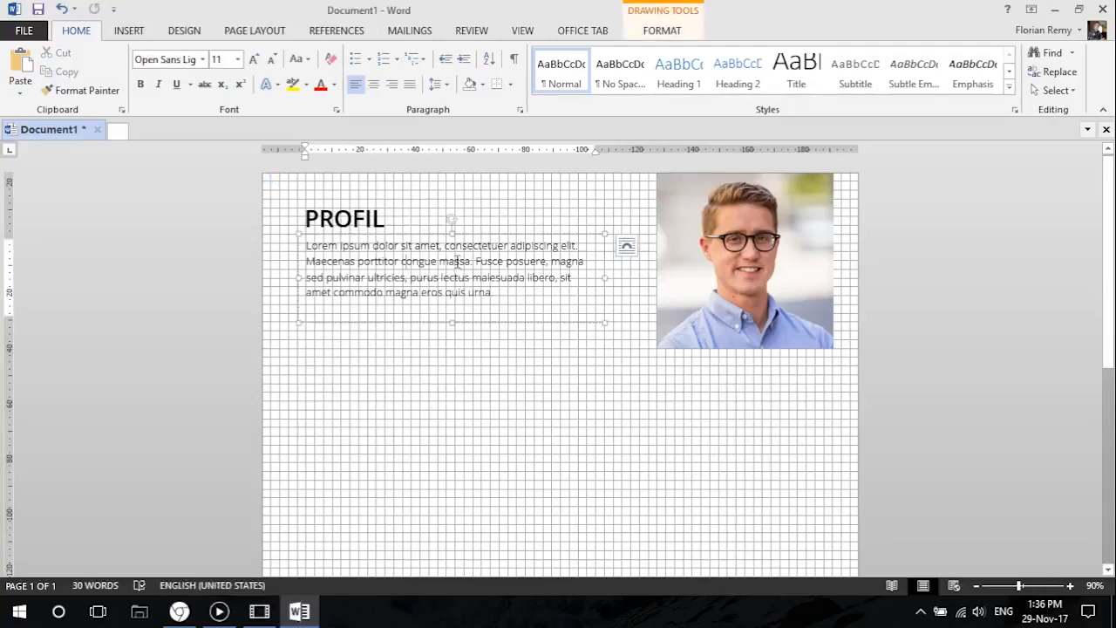
click(410, 85)
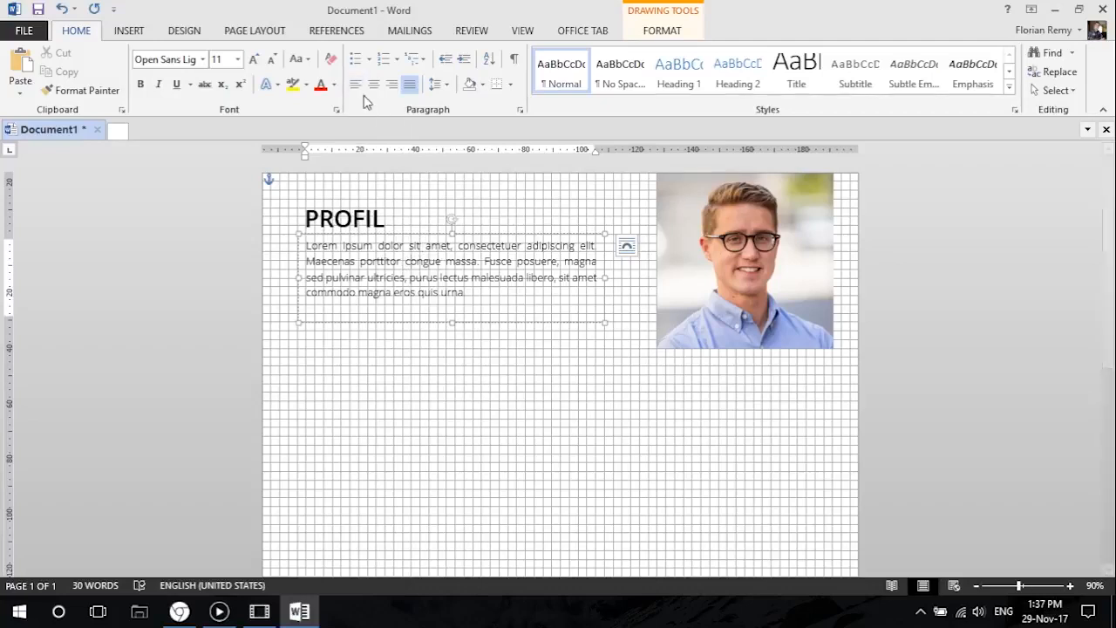
key(ctrl+l)
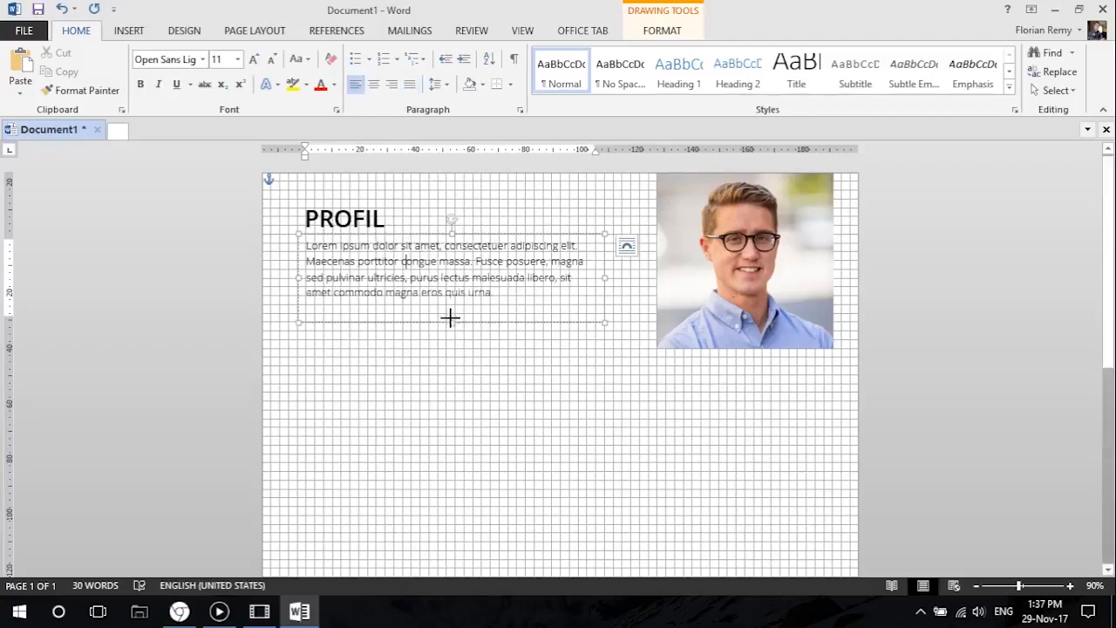
Shorten the profile paragraph's text box to fit closely around its four lines.
click(439, 366)
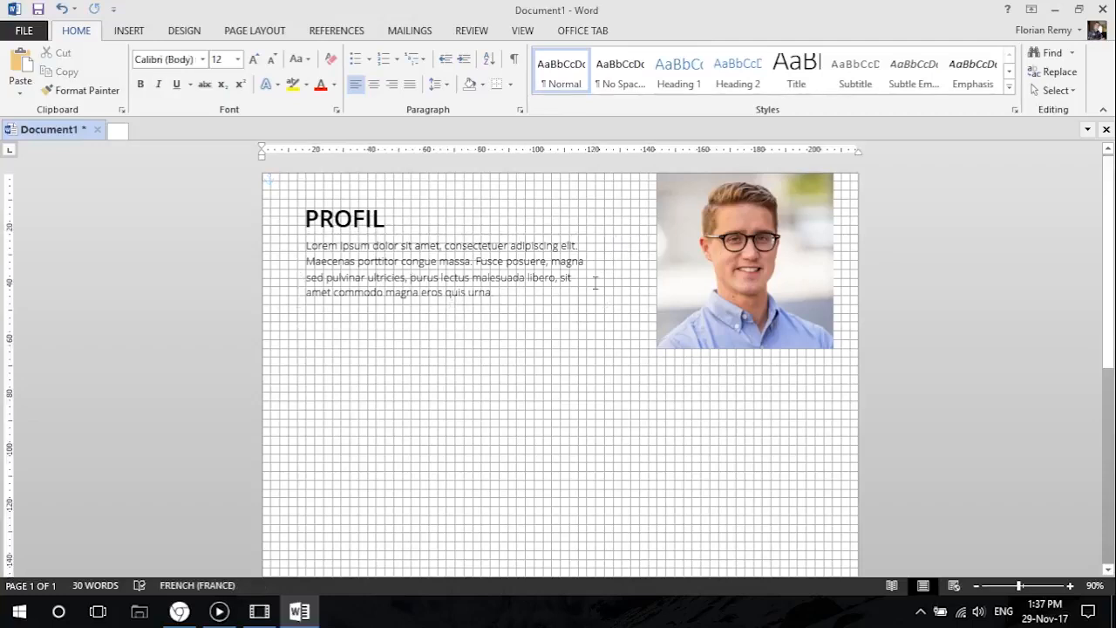
click(332, 218)
click(354, 273)
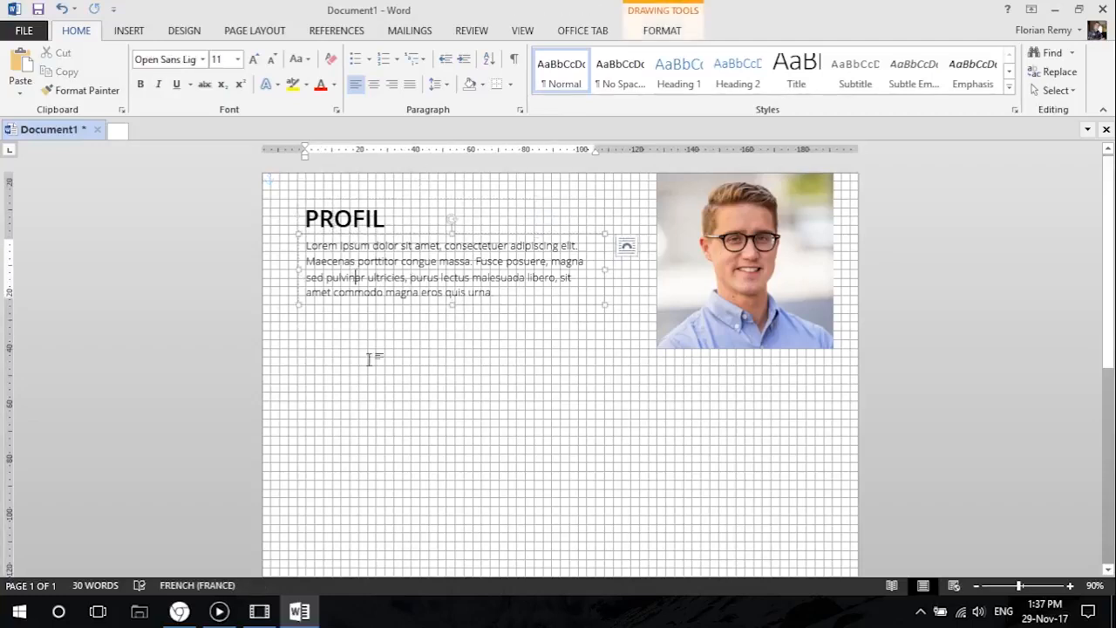
Delete the existing custom theme font set named Custom 1.
click(324, 221)
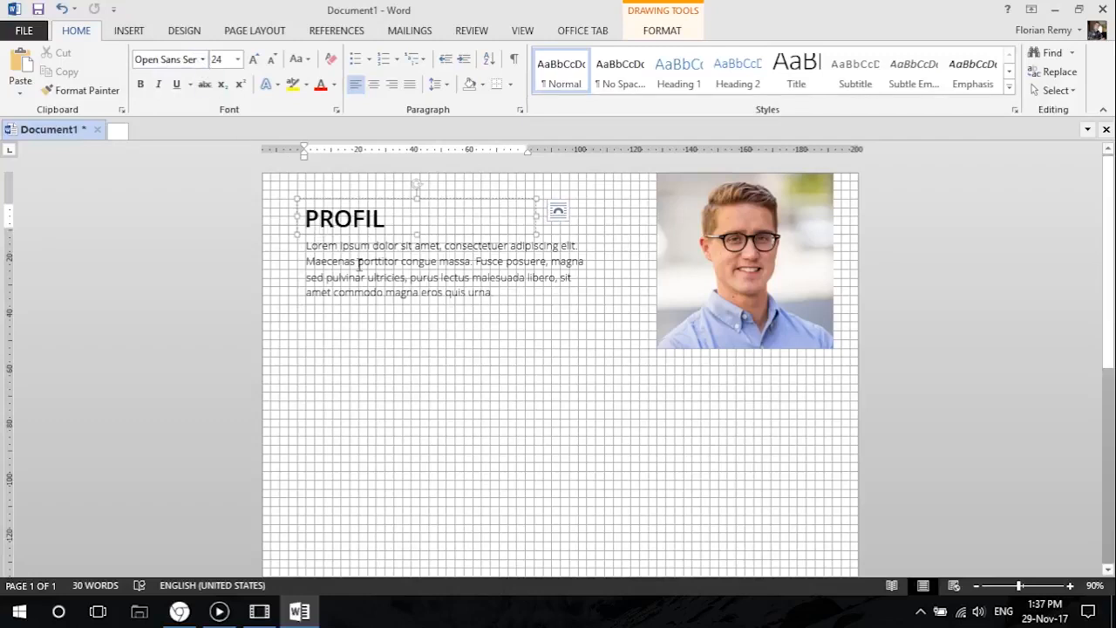
click(186, 32)
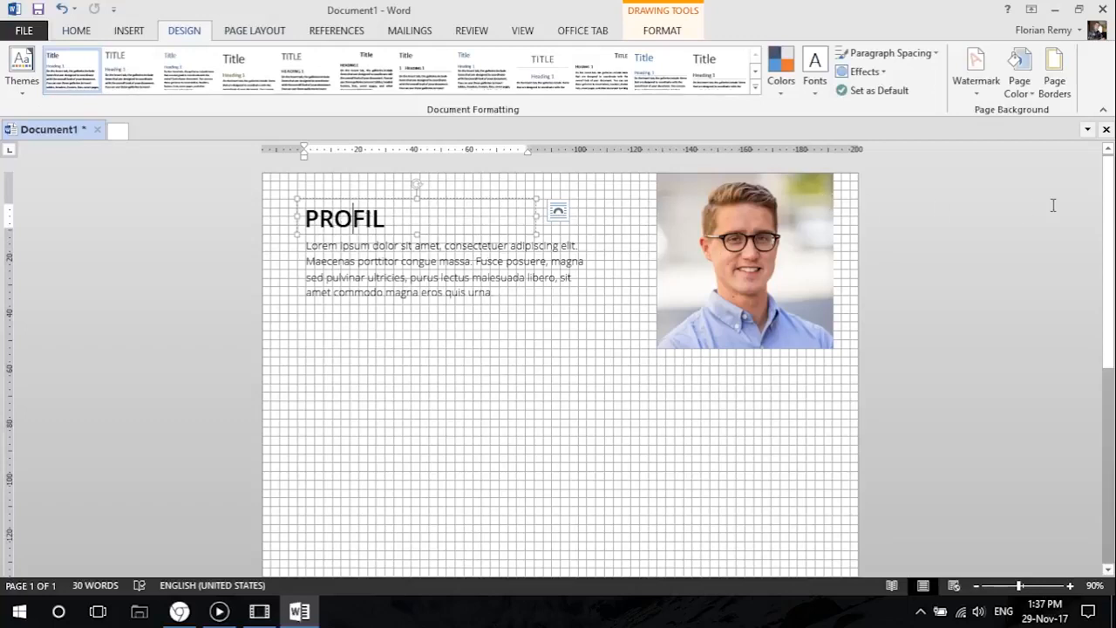
click(816, 89)
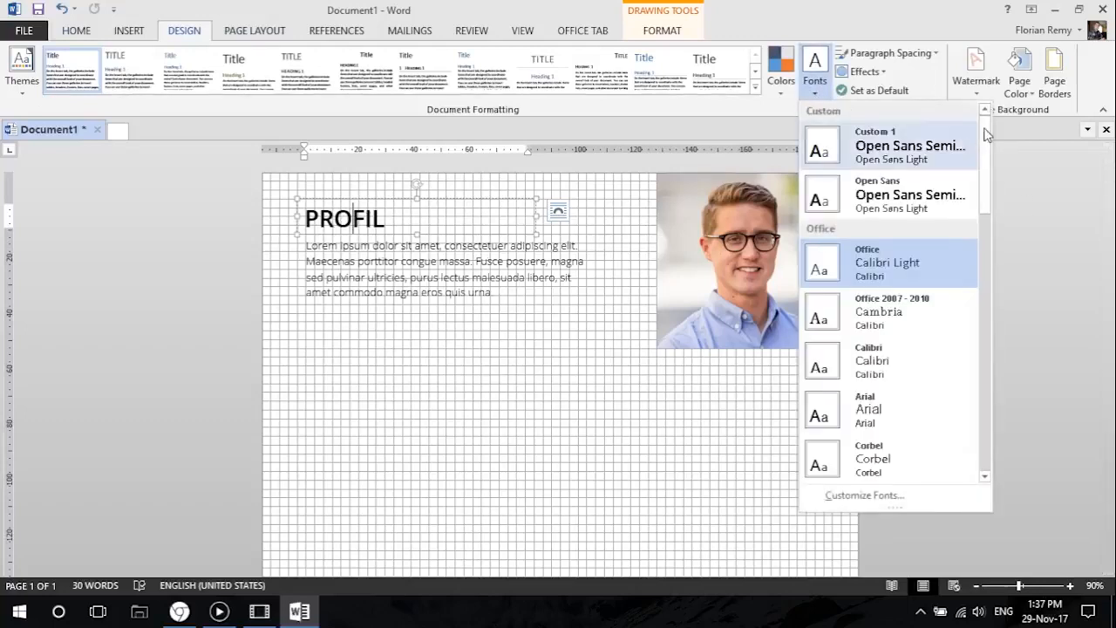
right_click(897, 153)
click(938, 178)
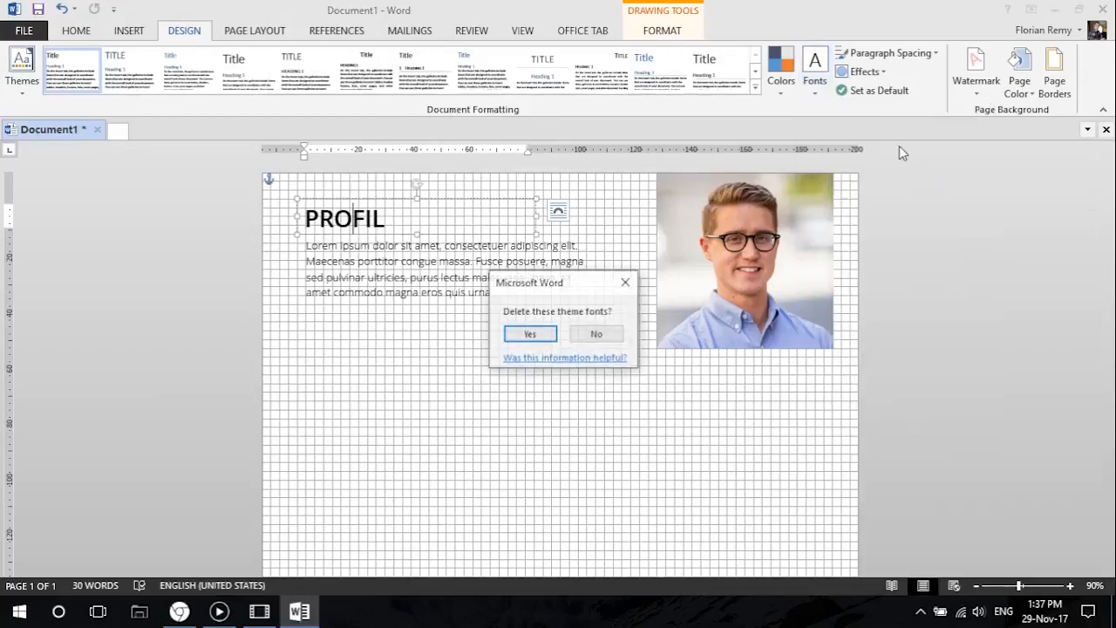
click(530, 334)
click(815, 70)
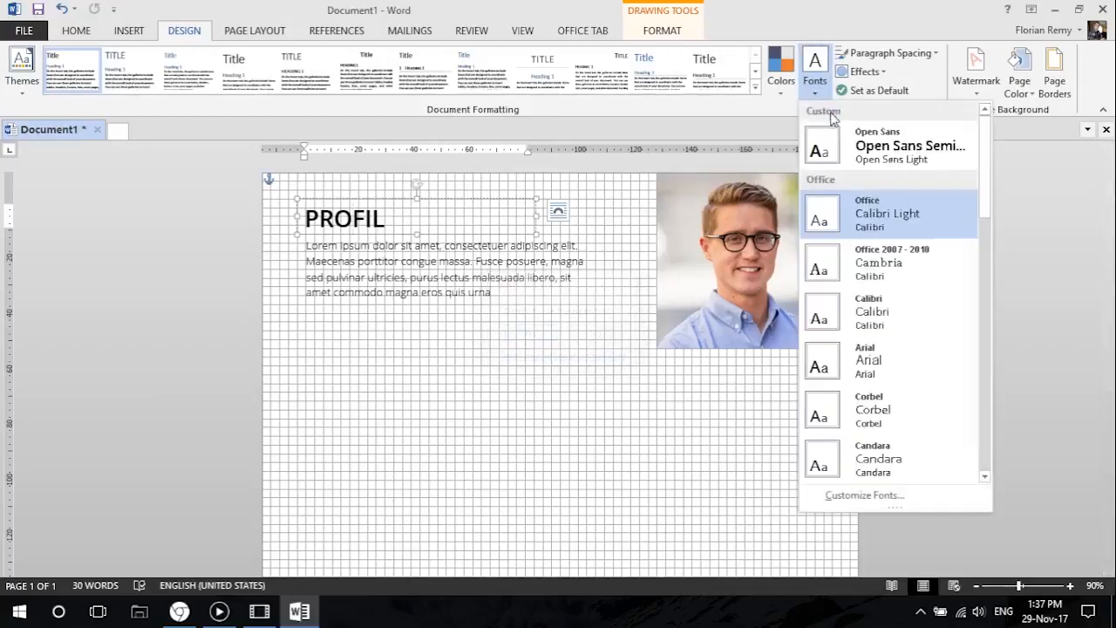
right_click(843, 140)
click(897, 149)
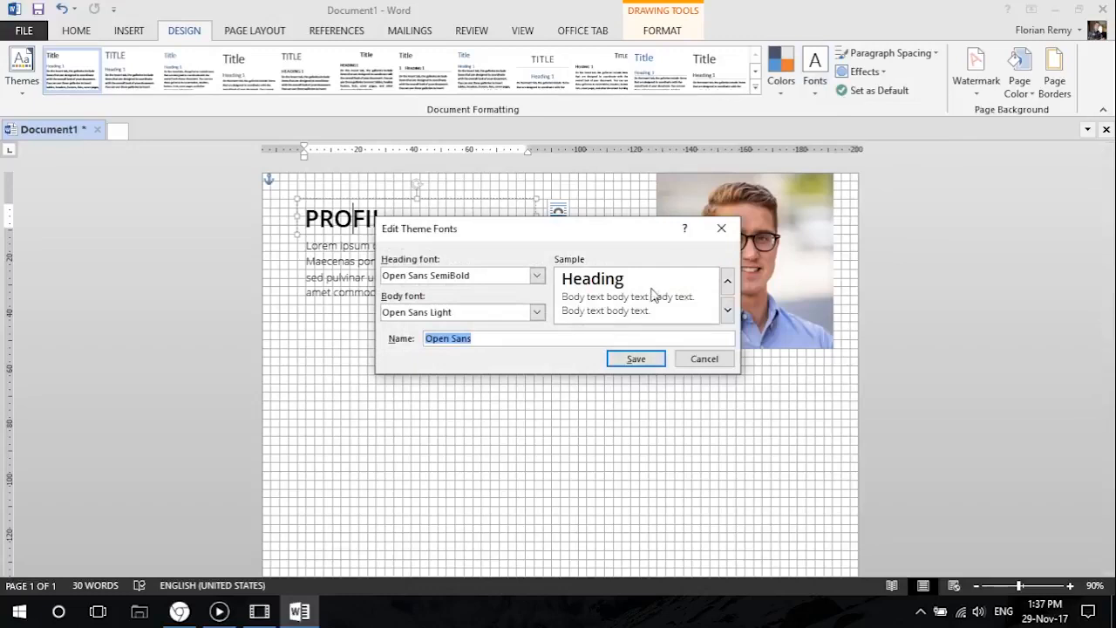
click(709, 360)
Delete the existing custom theme font set named Open Sans.
click(818, 87)
right_click(875, 145)
click(915, 174)
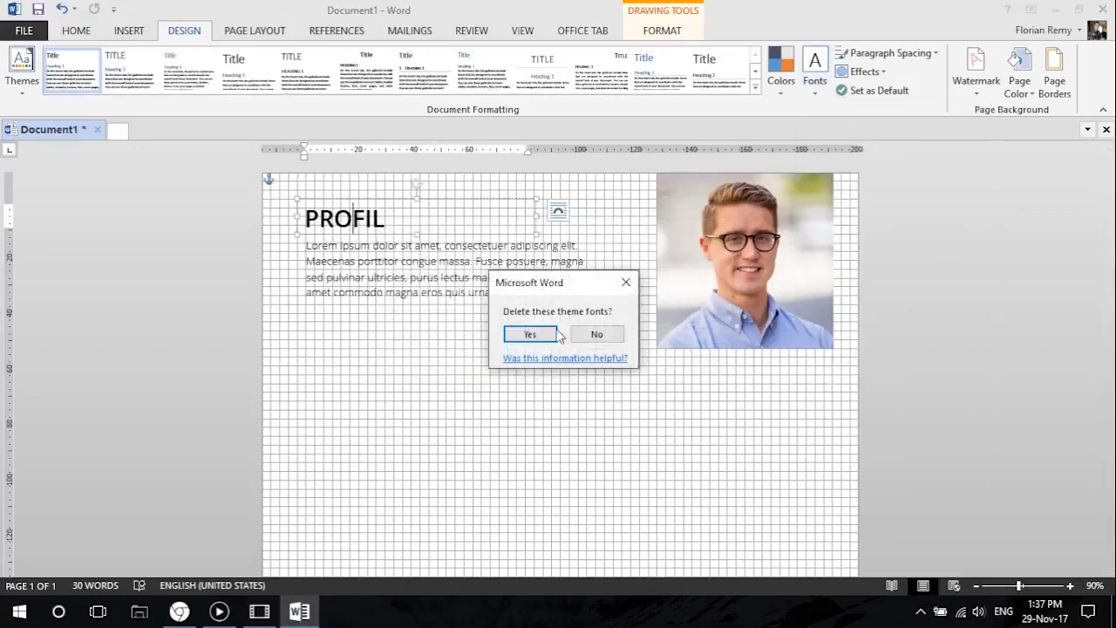
click(530, 334)
Start a new theme font set with Open Sans SemiBold as heading font and Open Sans Light as body font.
click(815, 83)
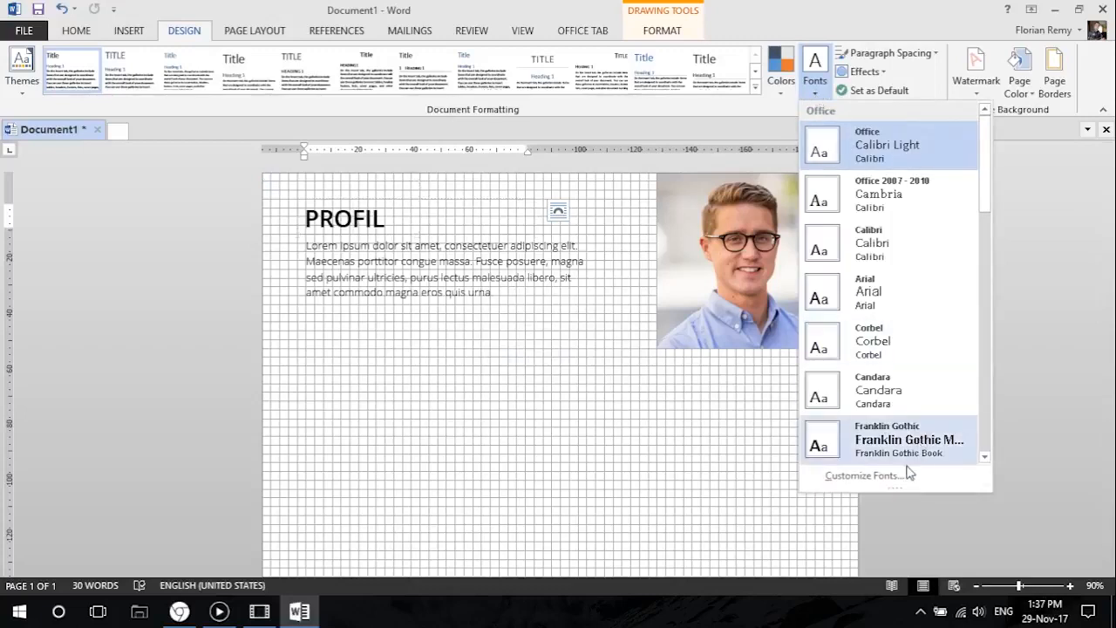
click(874, 476)
drag(493, 247, 509, 287)
click(494, 312)
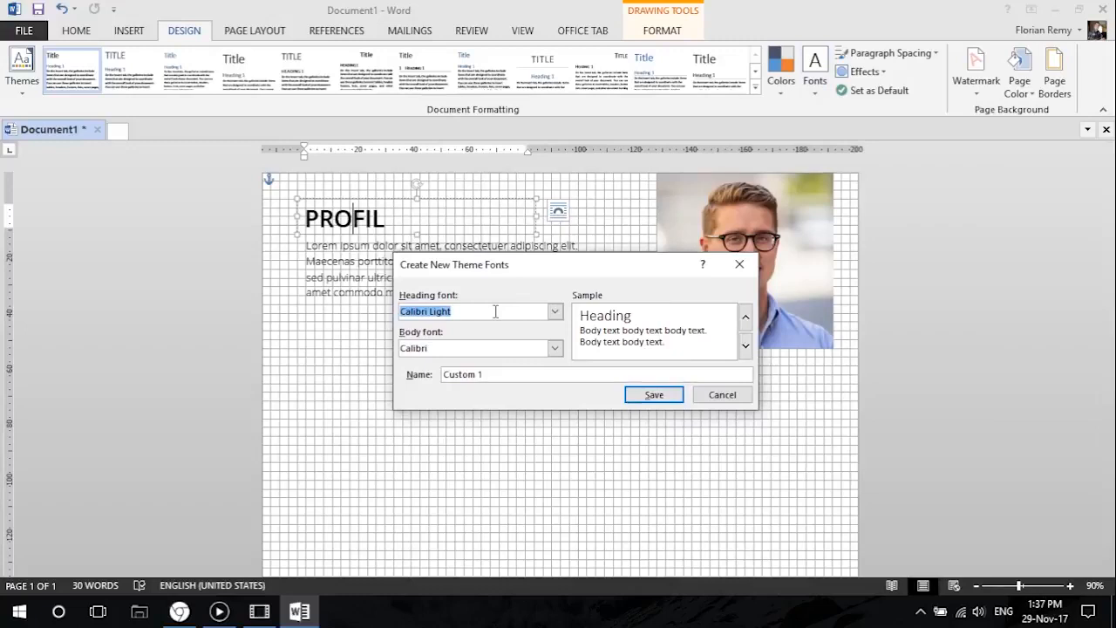
text(Open Sans SemiBold)
click(456, 348)
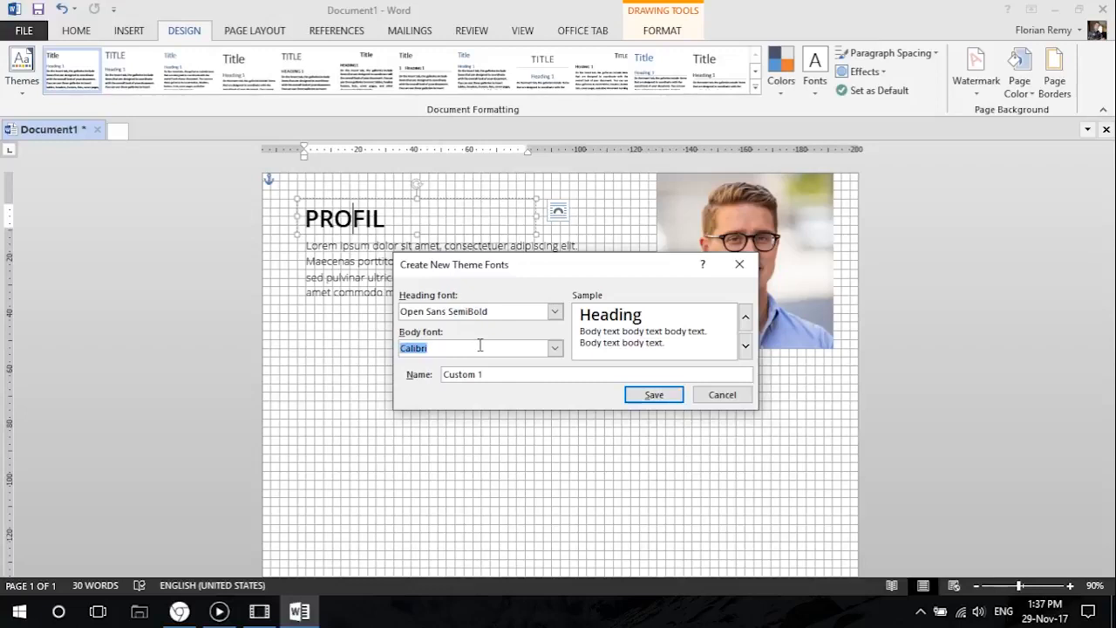
text(Open Sans L)
Replace the new theme font set's default name and save the set.
click(500, 374)
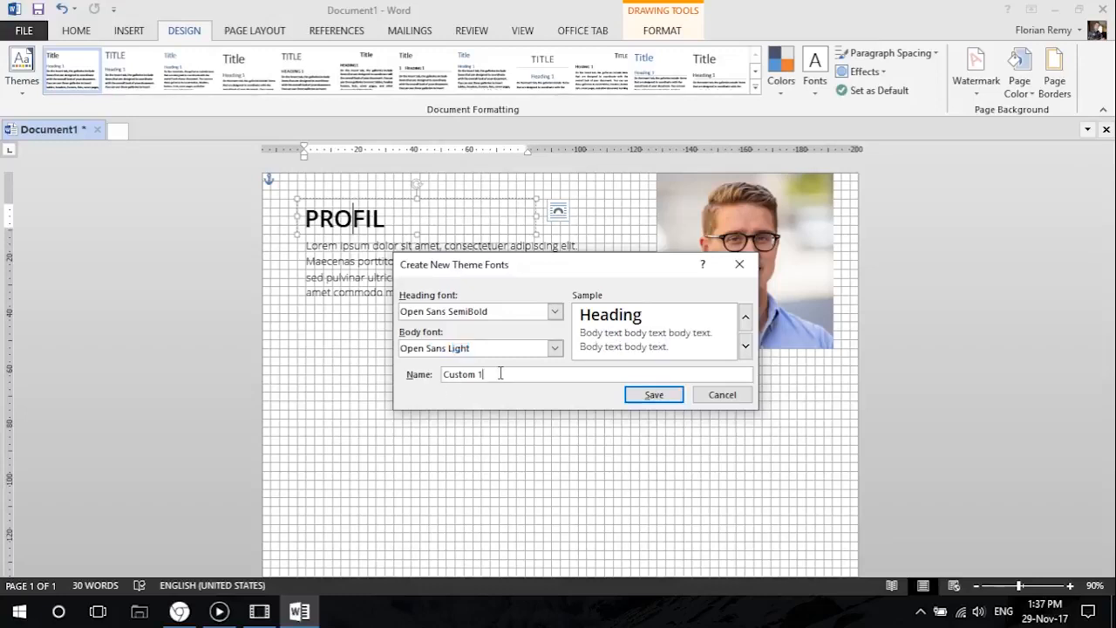
drag(501, 374, 402, 371)
text(Op)
click(667, 393)
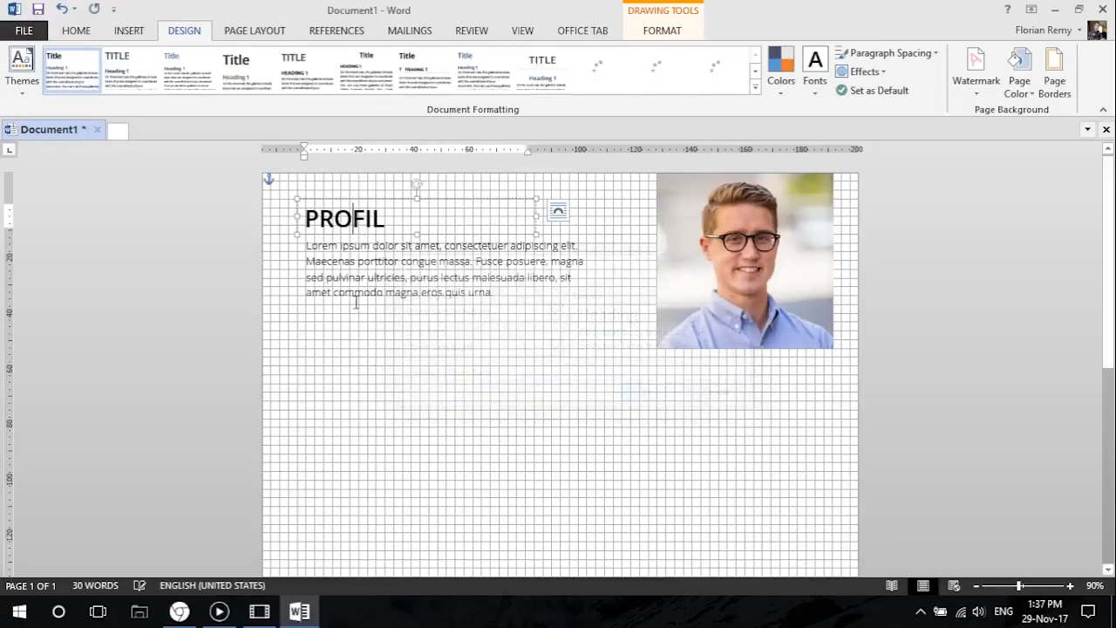
Check the fonts of the PROFIL heading and the profile paragraph, and examine the page in the print preview.
click(76, 30)
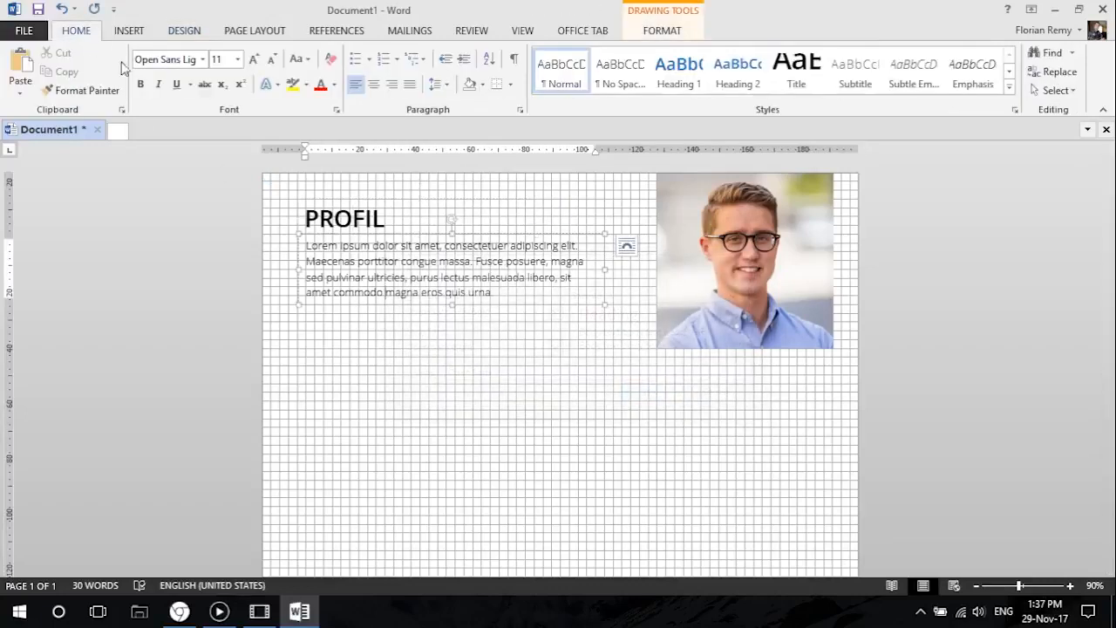
click(384, 323)
click(385, 263)
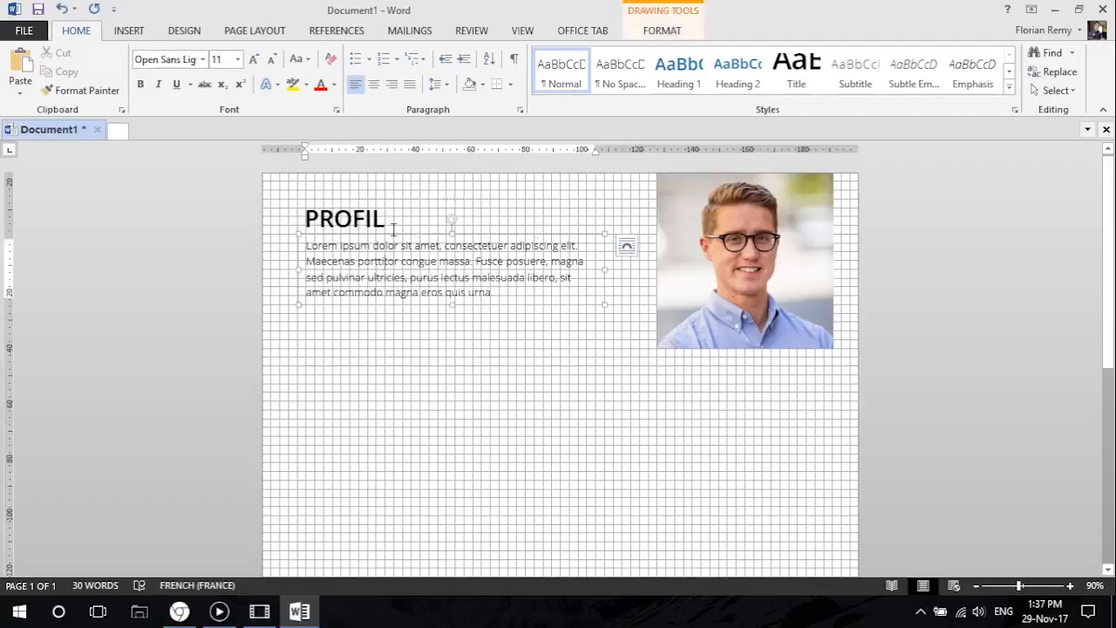
click(381, 326)
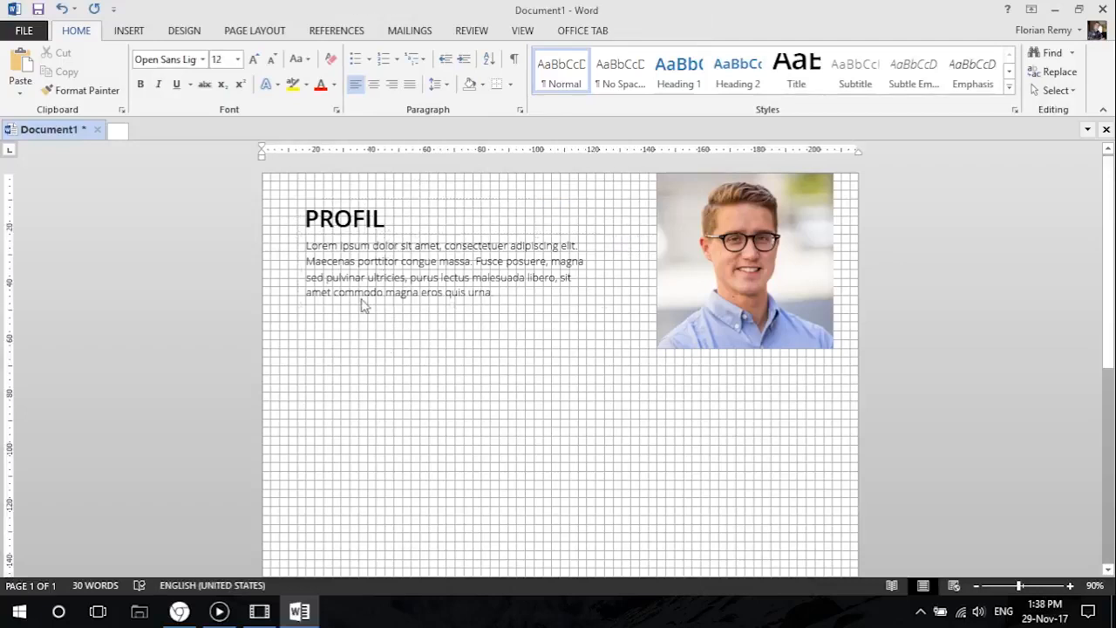
click(355, 220)
click(355, 264)
click(357, 326)
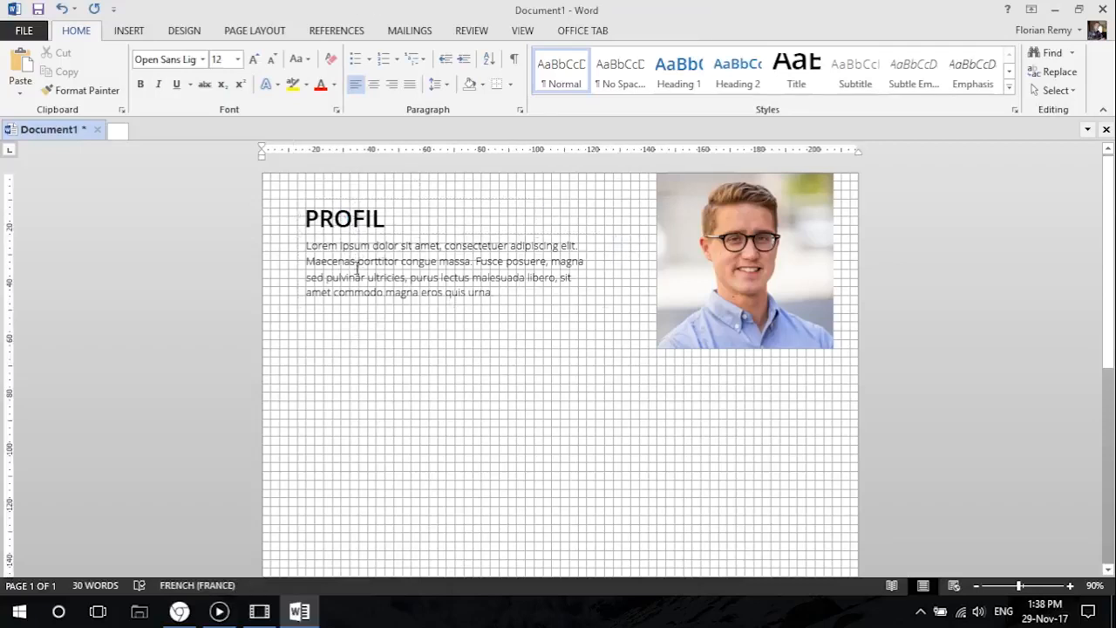
click(35, 33)
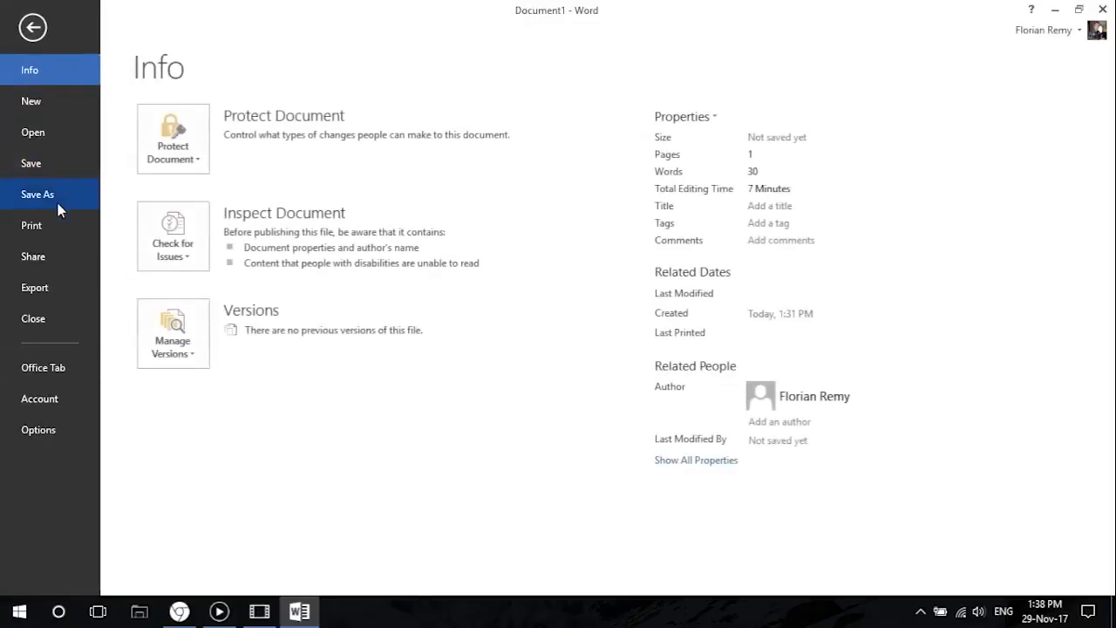
click(66, 231)
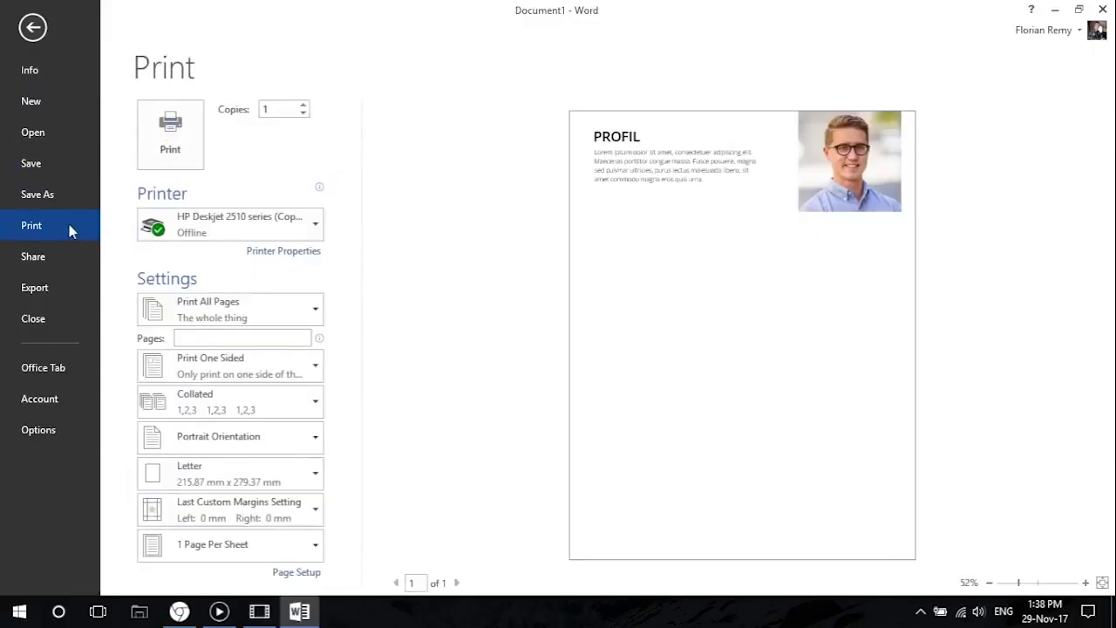
click(35, 35)
Increase the profile paragraph's font size to 12 and make its text box slightly taller so all lines fit.
click(377, 235)
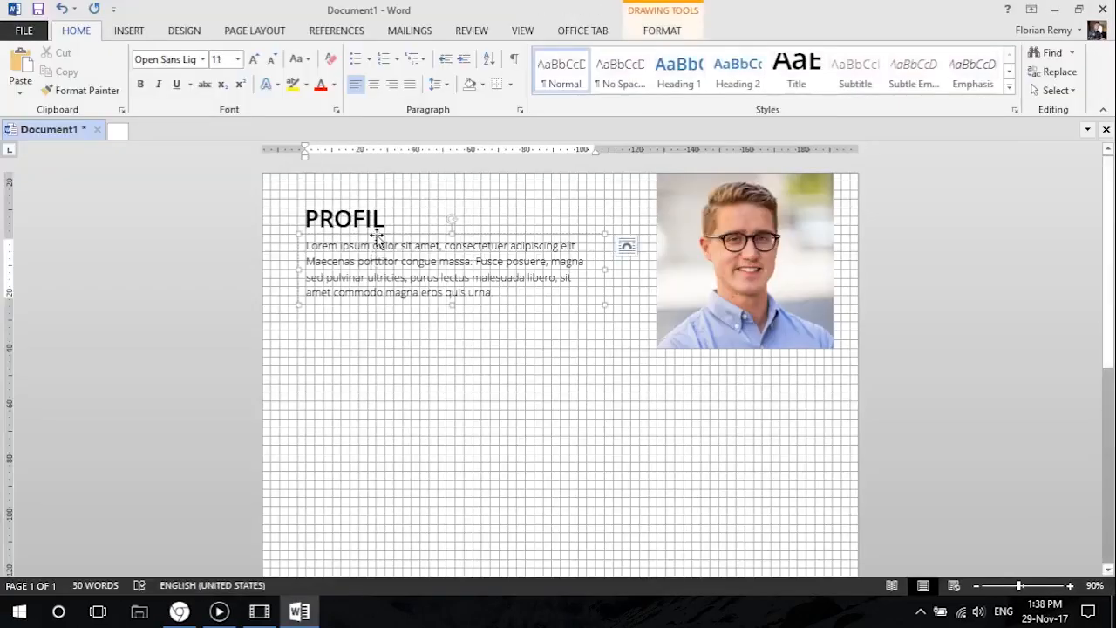
click(254, 59)
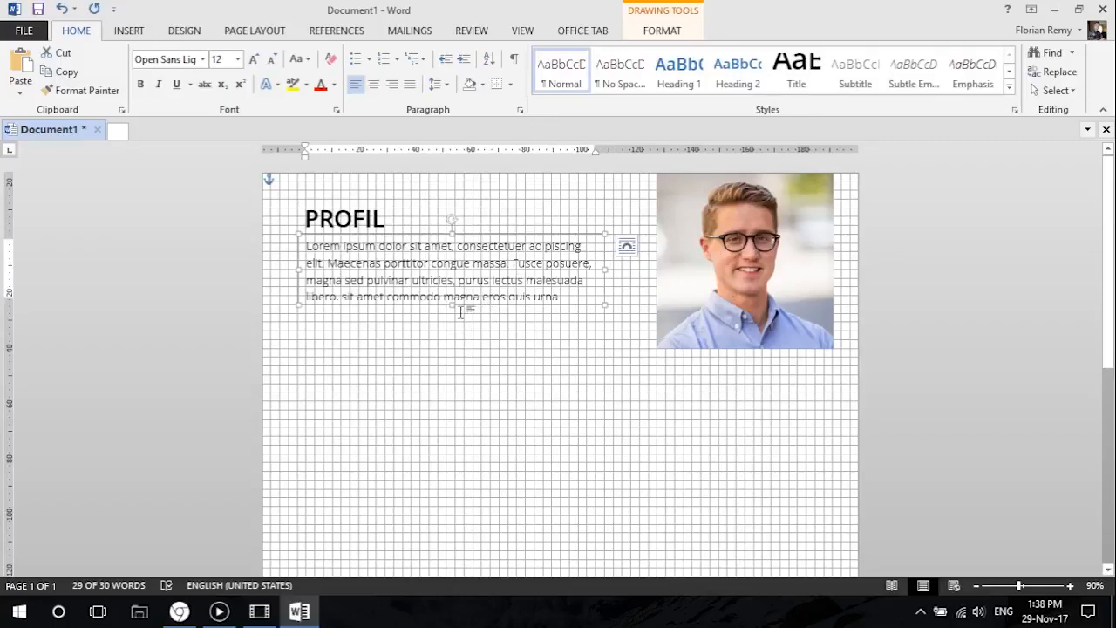
drag(451, 307, 448, 322)
click(456, 328)
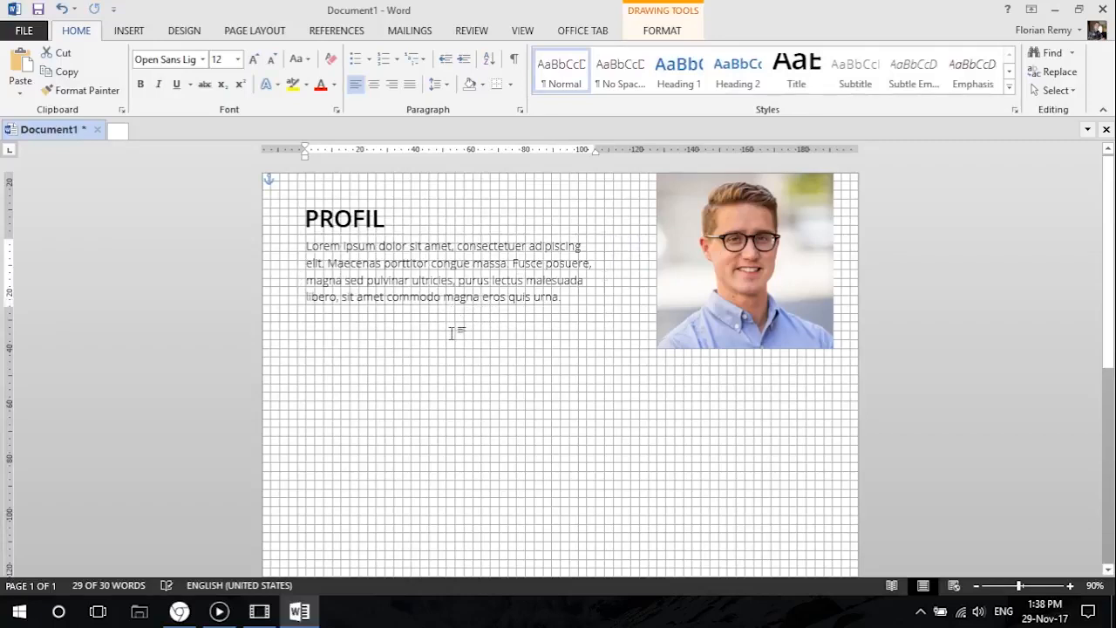
Examine the page in the print preview and look at the reference resume image in Chrome.
click(23, 30)
click(62, 225)
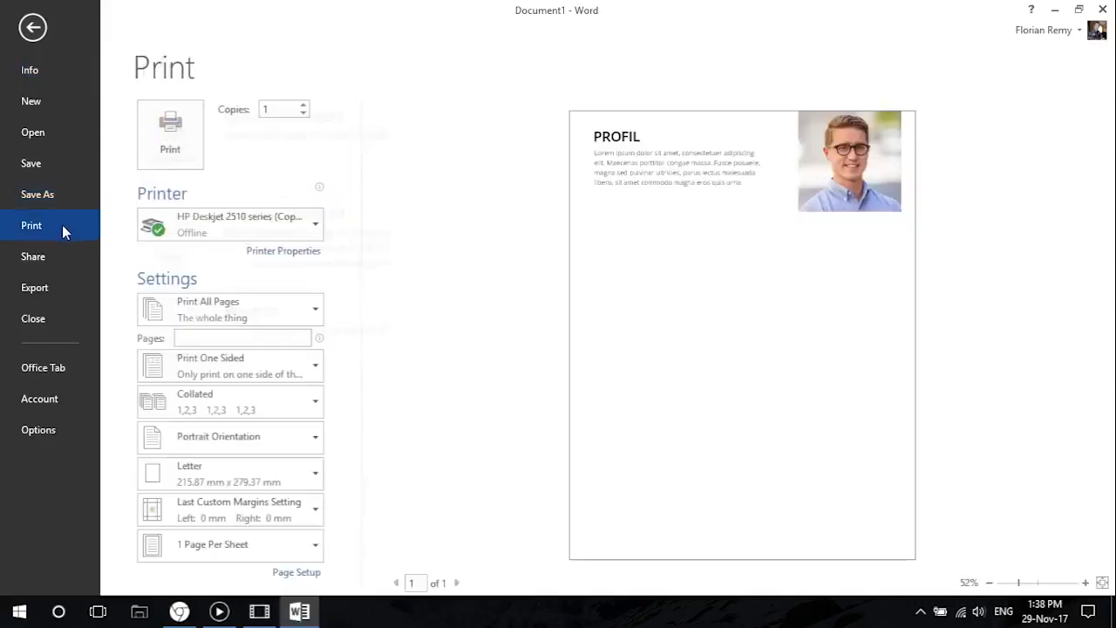
click(172, 140)
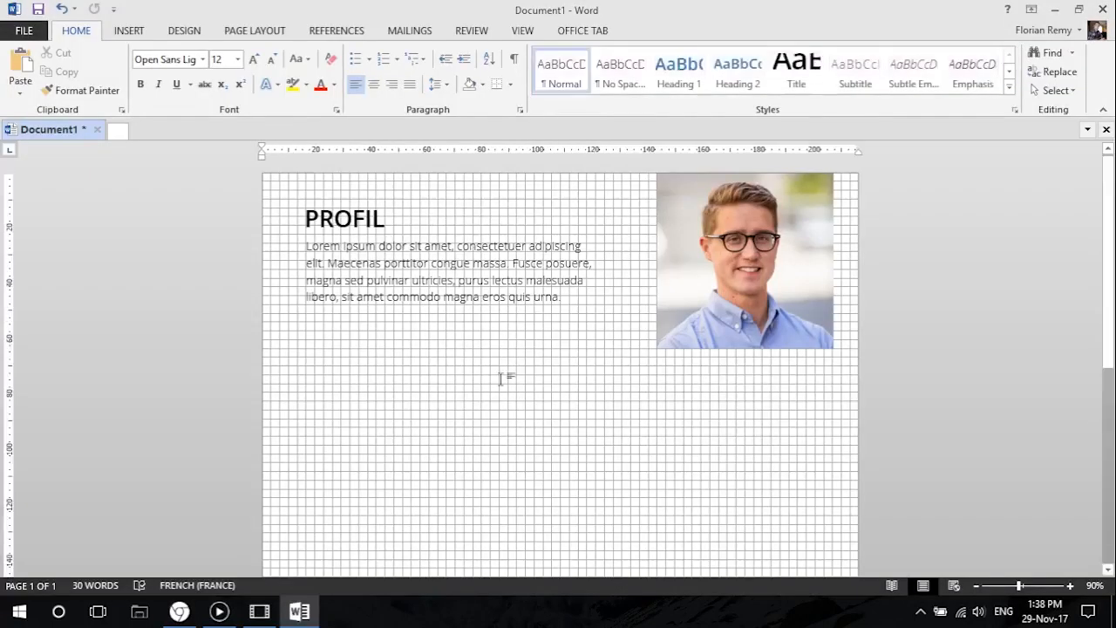
click(179, 611)
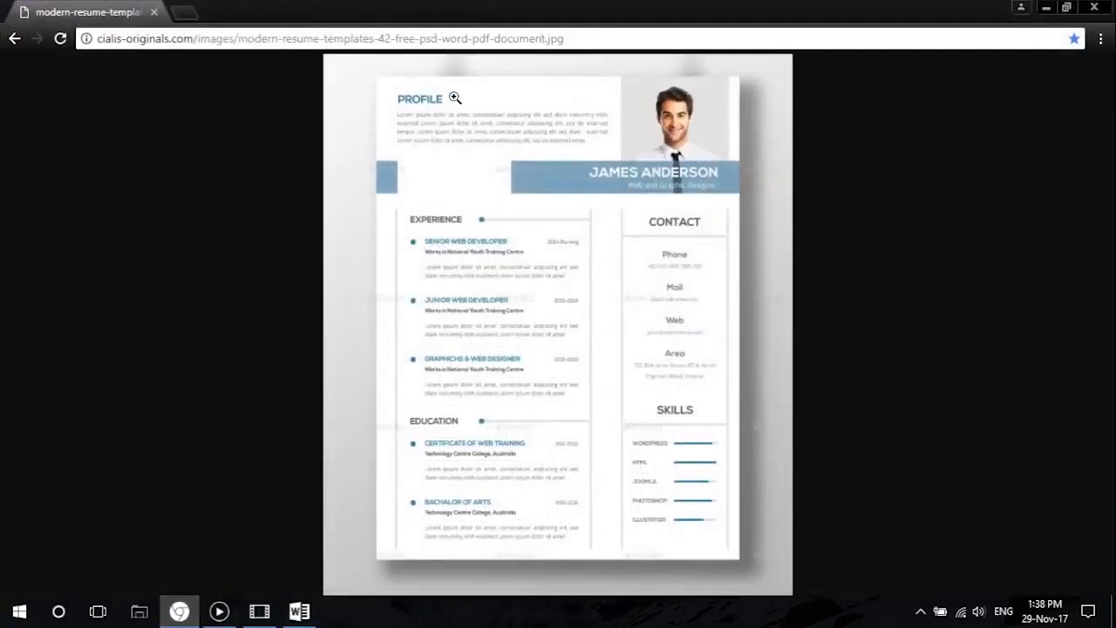
click(1047, 10)
Change the PROFIL heading's font colour to the base blue theme colour and check it in the print preview.
click(386, 221)
drag(386, 220, 303, 218)
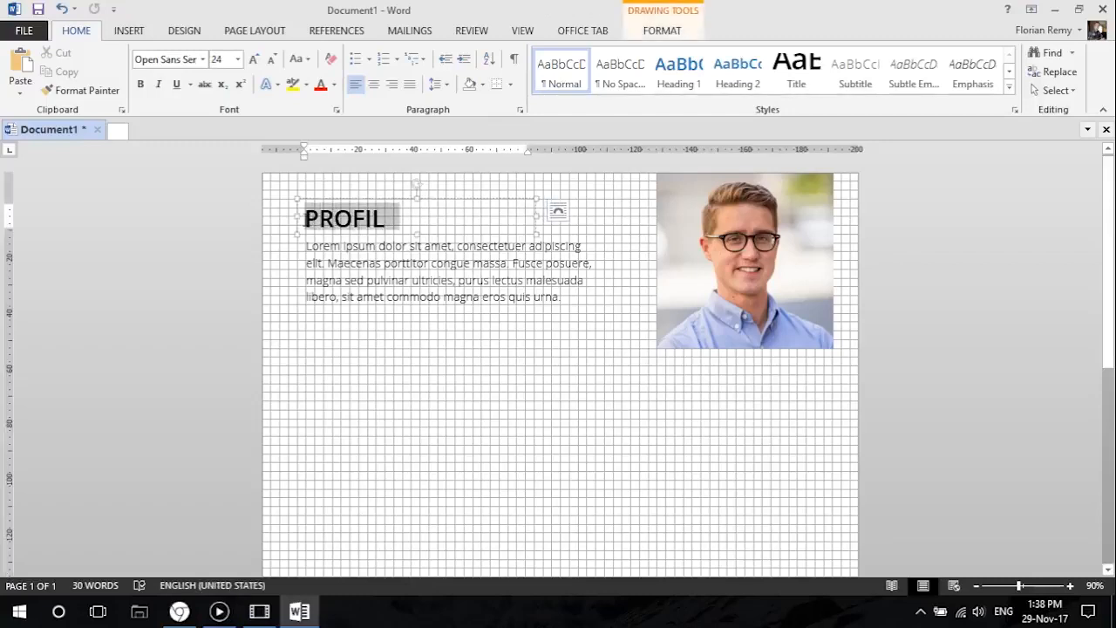
click(334, 218)
click(345, 195)
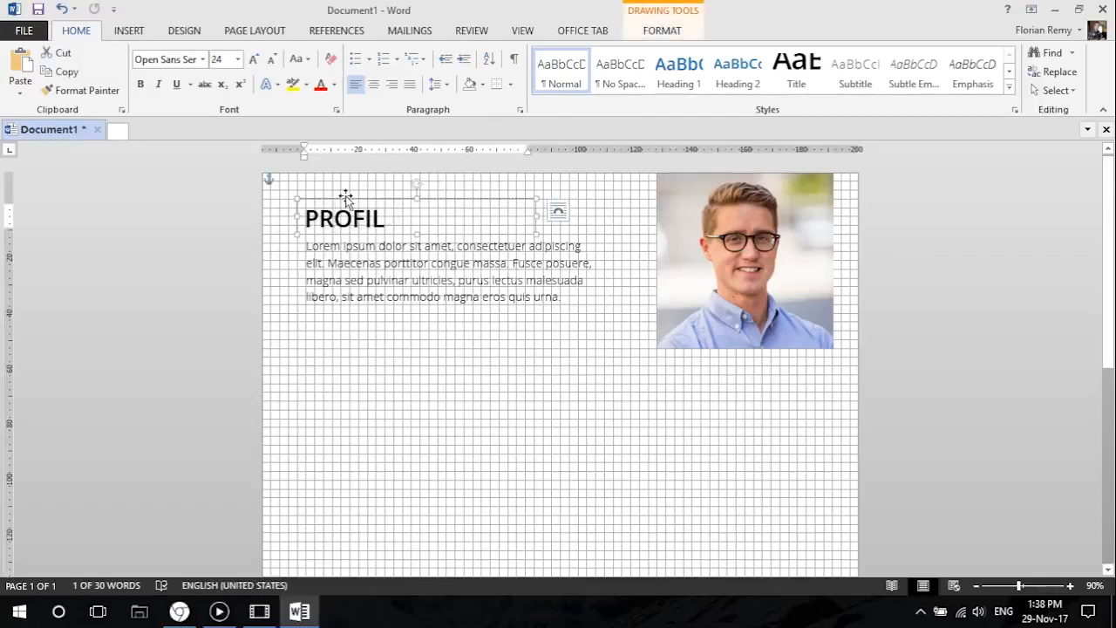
click(334, 84)
click(376, 142)
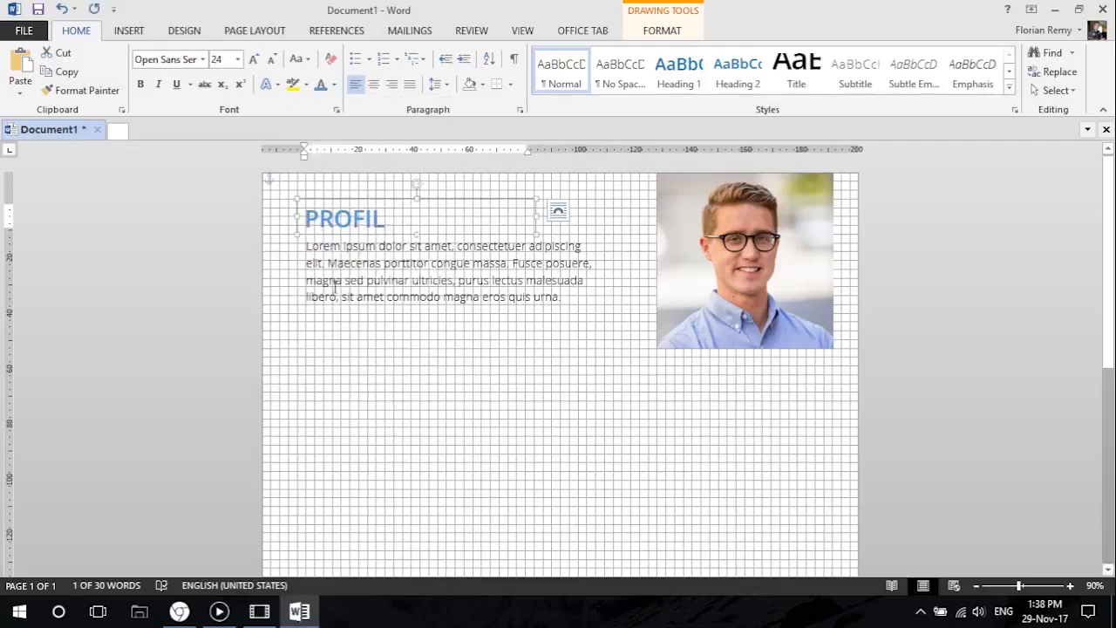
click(22, 33)
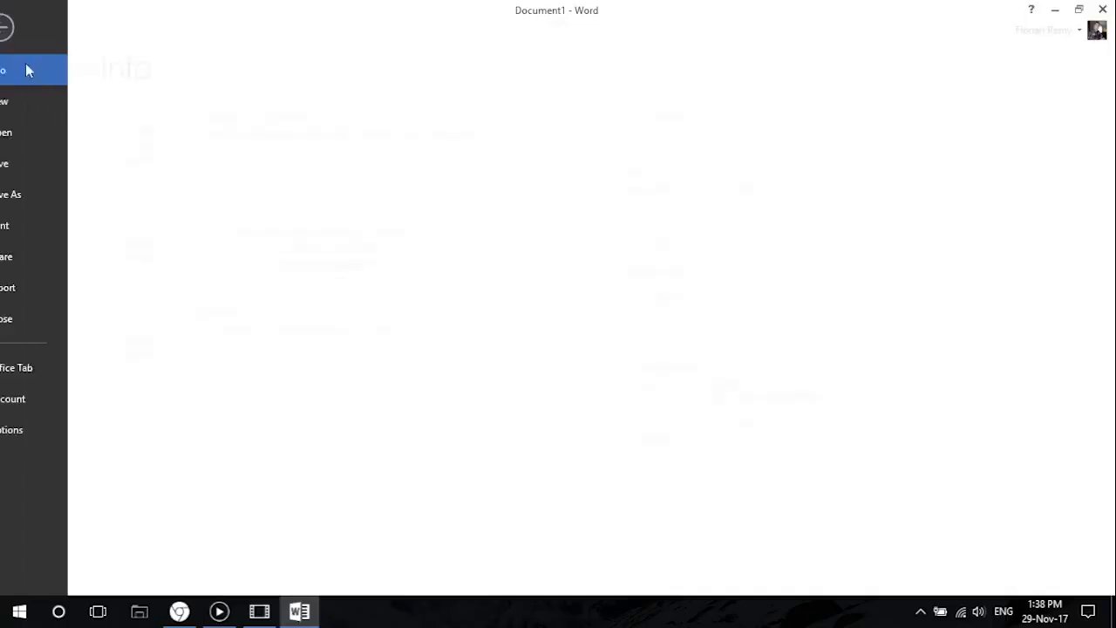
click(58, 232)
click(33, 27)
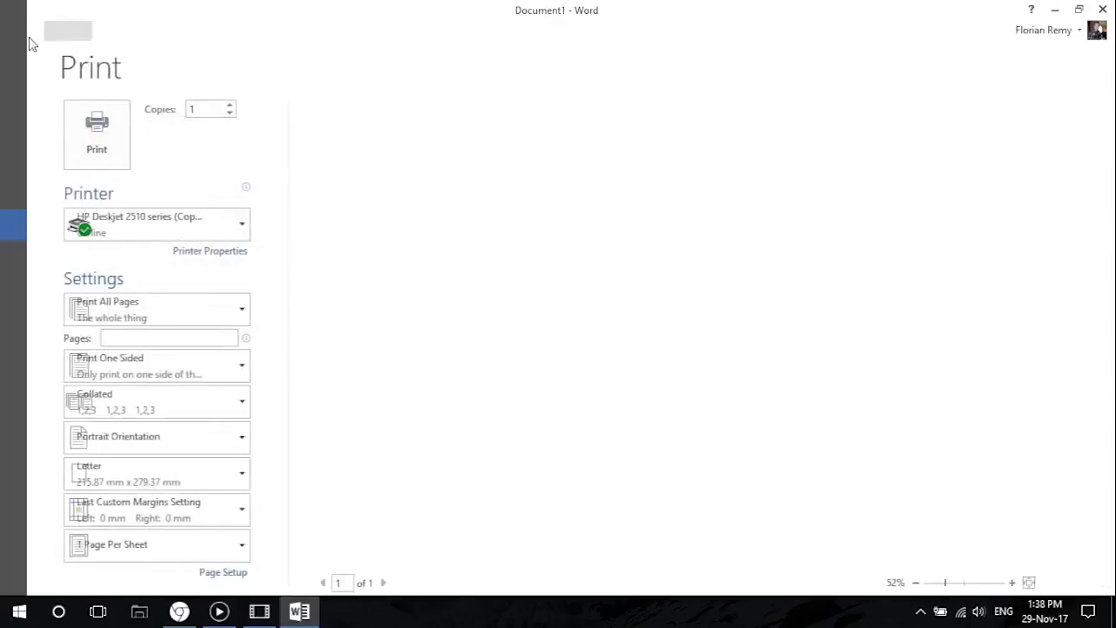
Set the PROFIL heading's font colour to a darker shade of the blue theme colour and check the print preview.
click(334, 85)
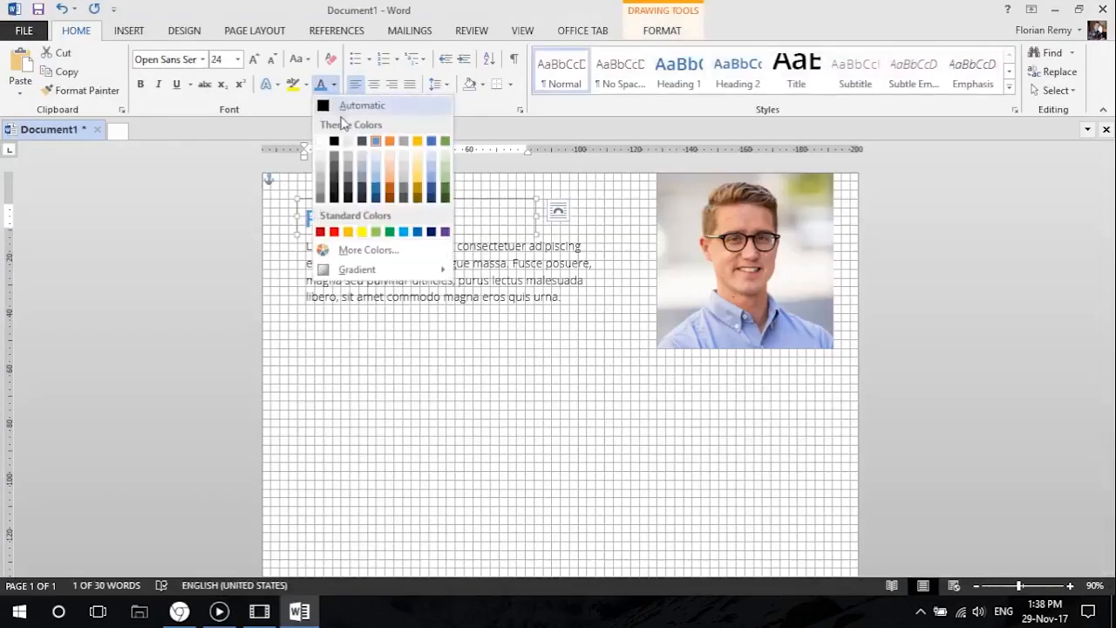
click(379, 195)
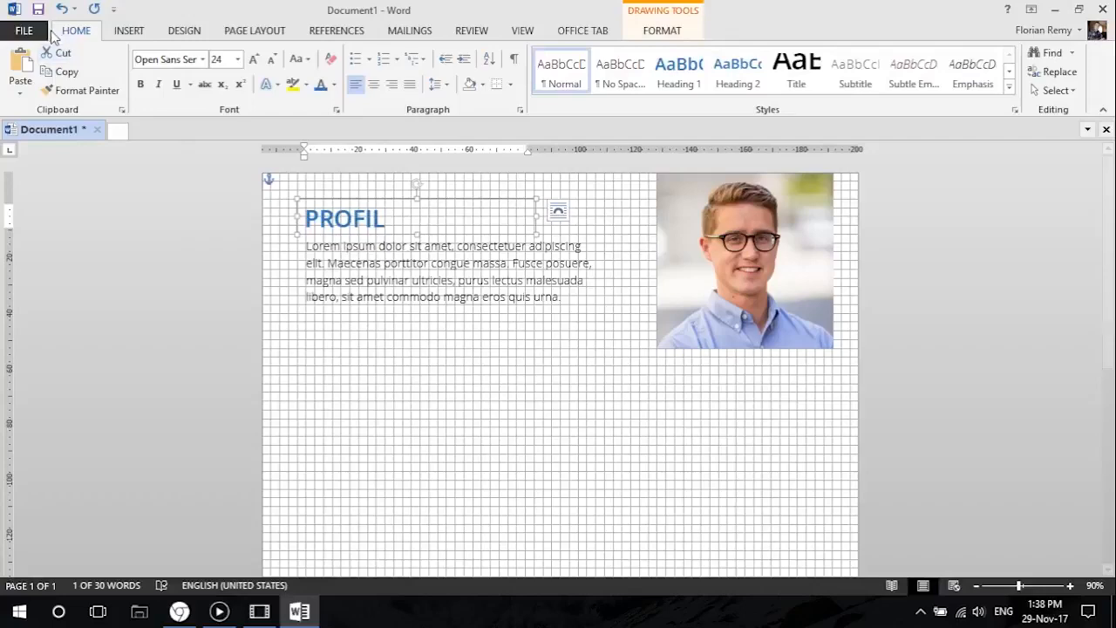
click(24, 30)
click(26, 227)
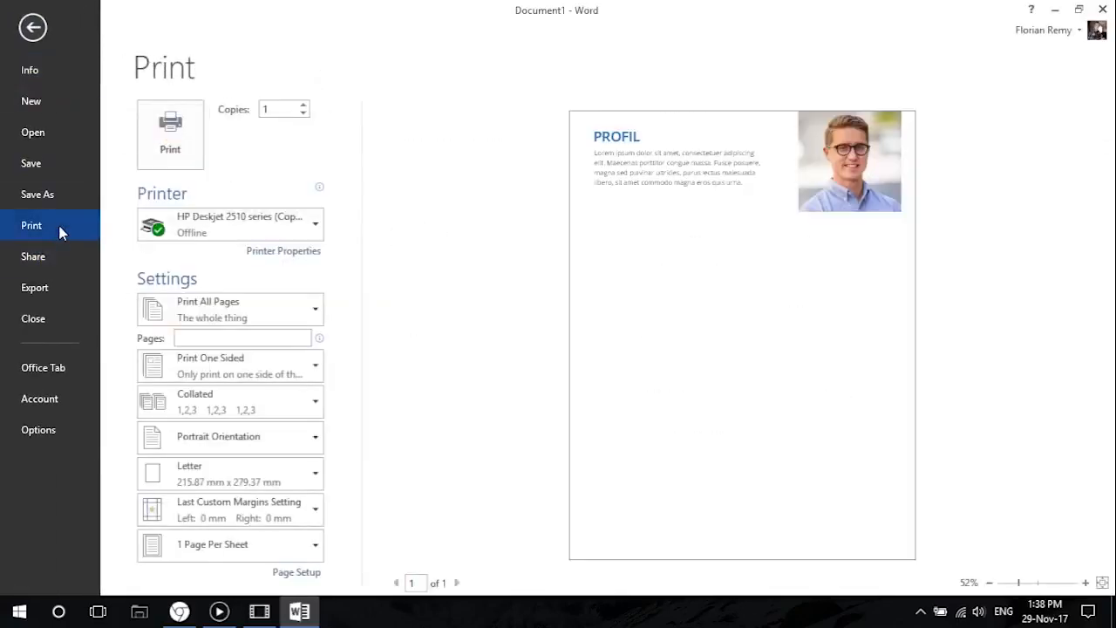
click(33, 28)
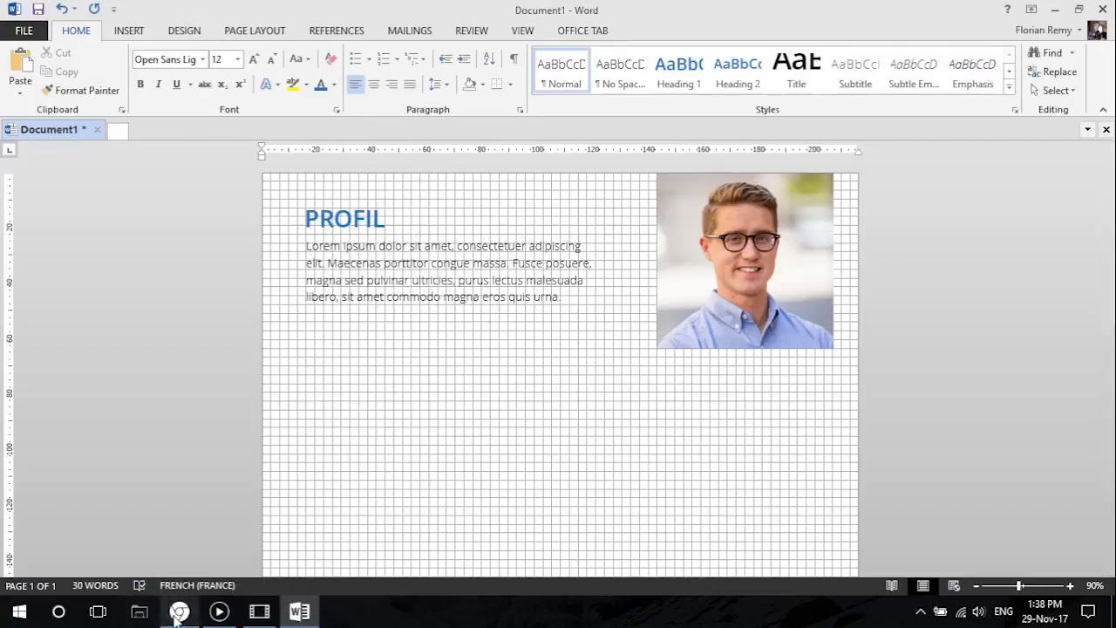
Following the reference resume, draw a full-width rectangle about 12.7 mm high and 215.9 mm wide across the lower part of the photo.
click(180, 613)
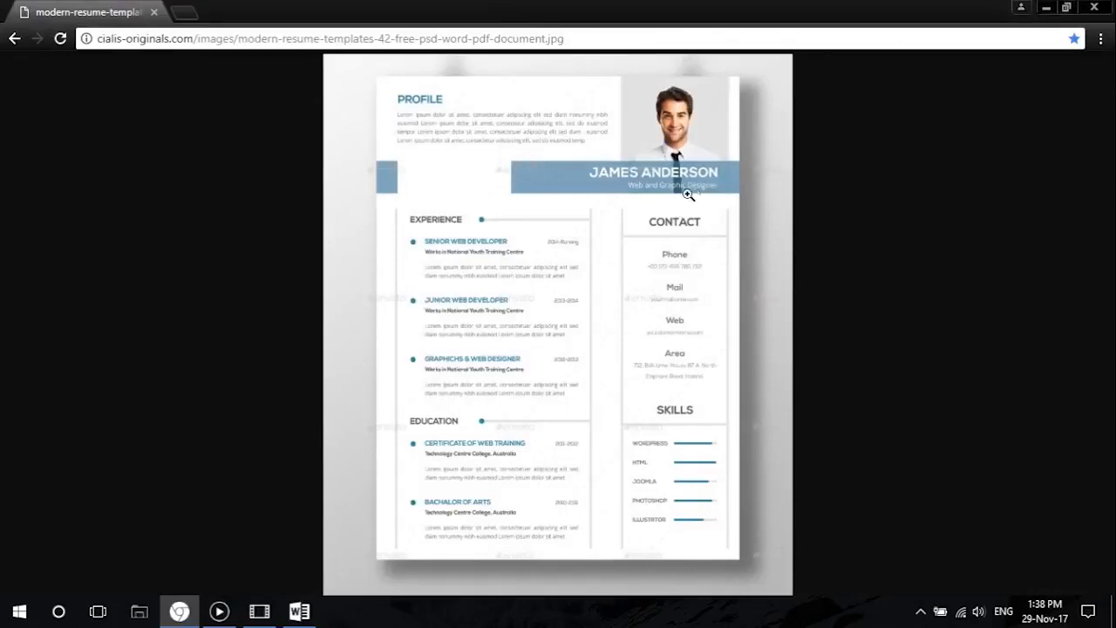
click(1046, 7)
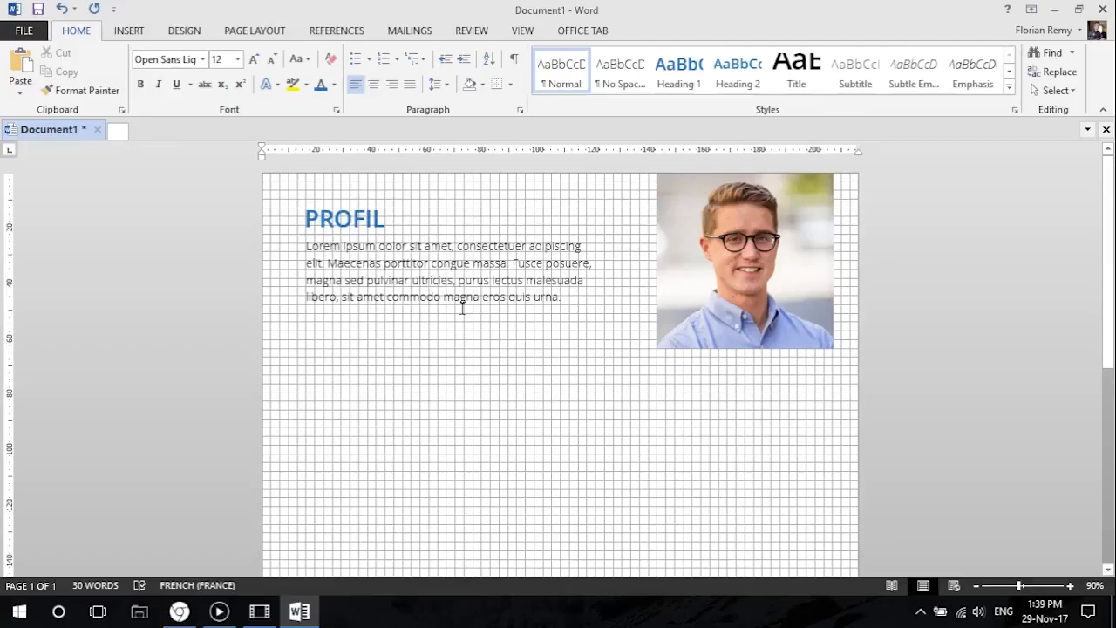
click(129, 31)
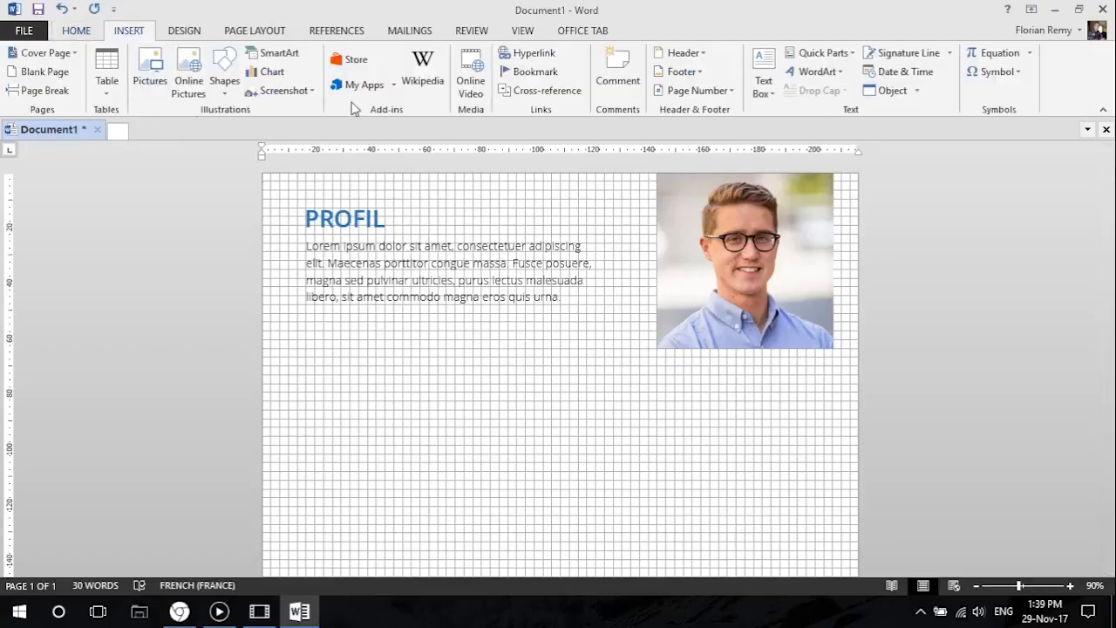
click(227, 95)
click(253, 130)
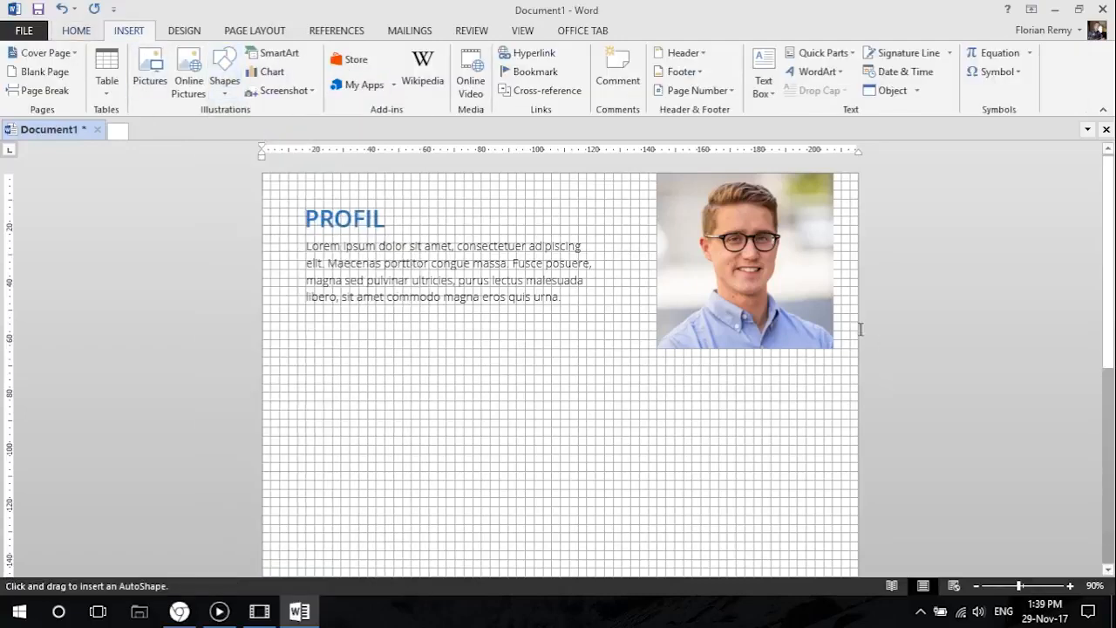
mouse_move(857, 312)
mouse_down()
mouse_move(799, 346)
mouse_move(264, 349)
mouse_up()
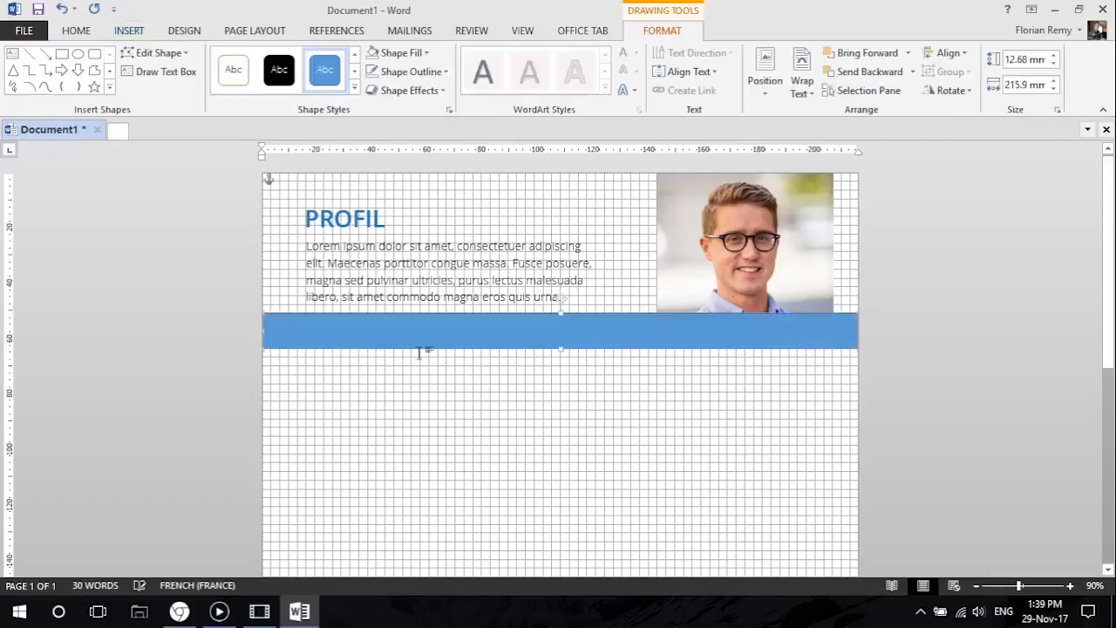
Fill the rectangular band with a darker shade of the blue theme colour and remove its outline.
click(422, 54)
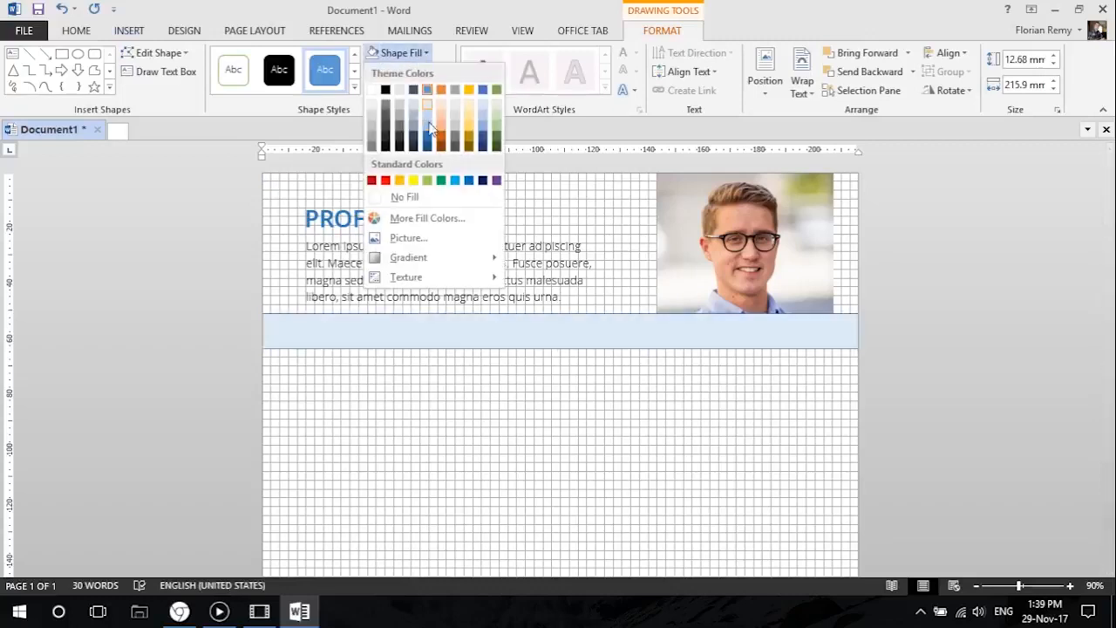
click(432, 140)
click(420, 72)
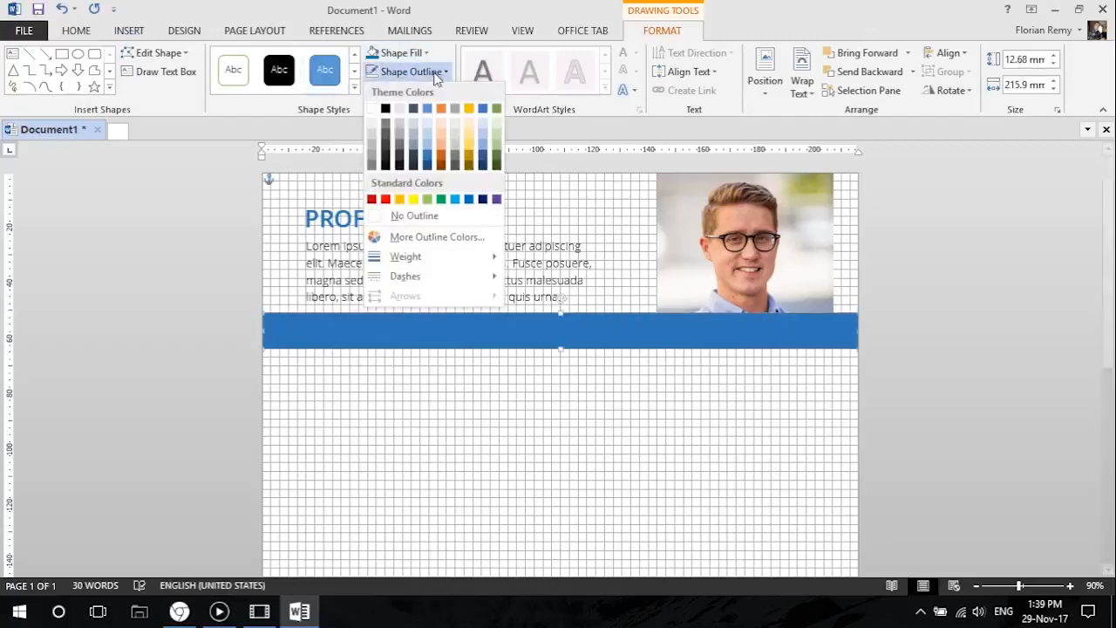
click(417, 218)
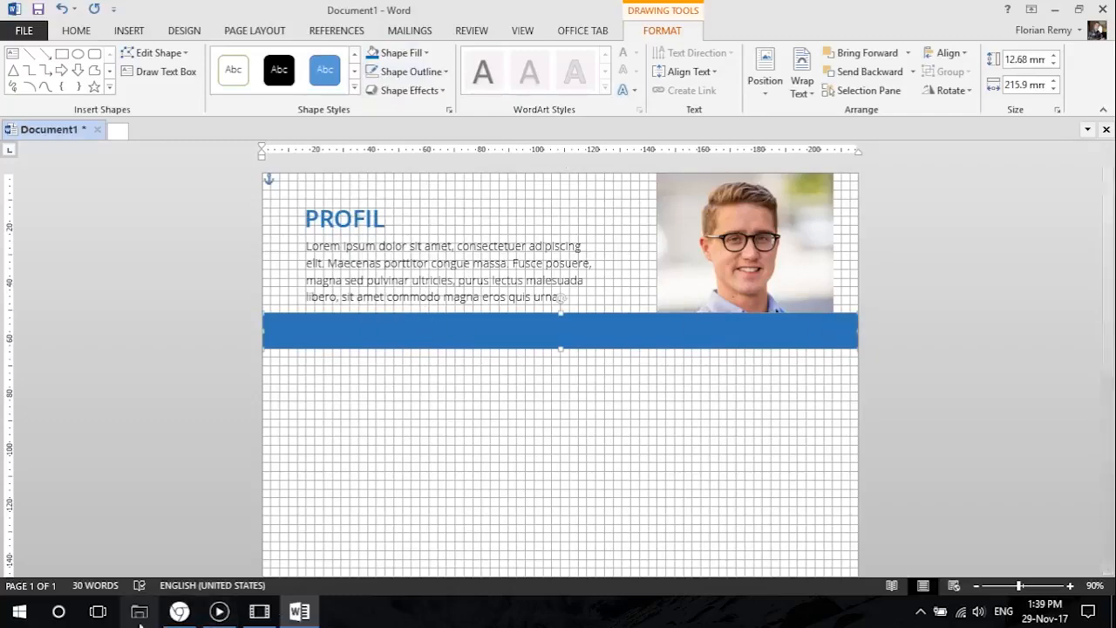
Check the reference resume in Chrome, return to Word, and set the blue band's fill transparency to 50%.
click(179, 611)
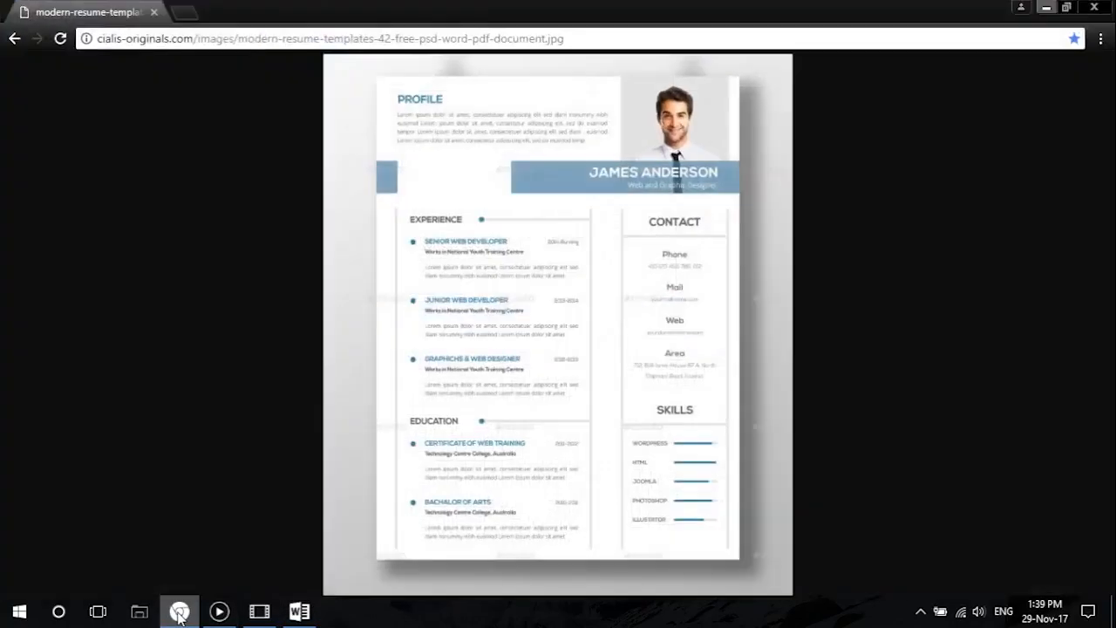
click(297, 610)
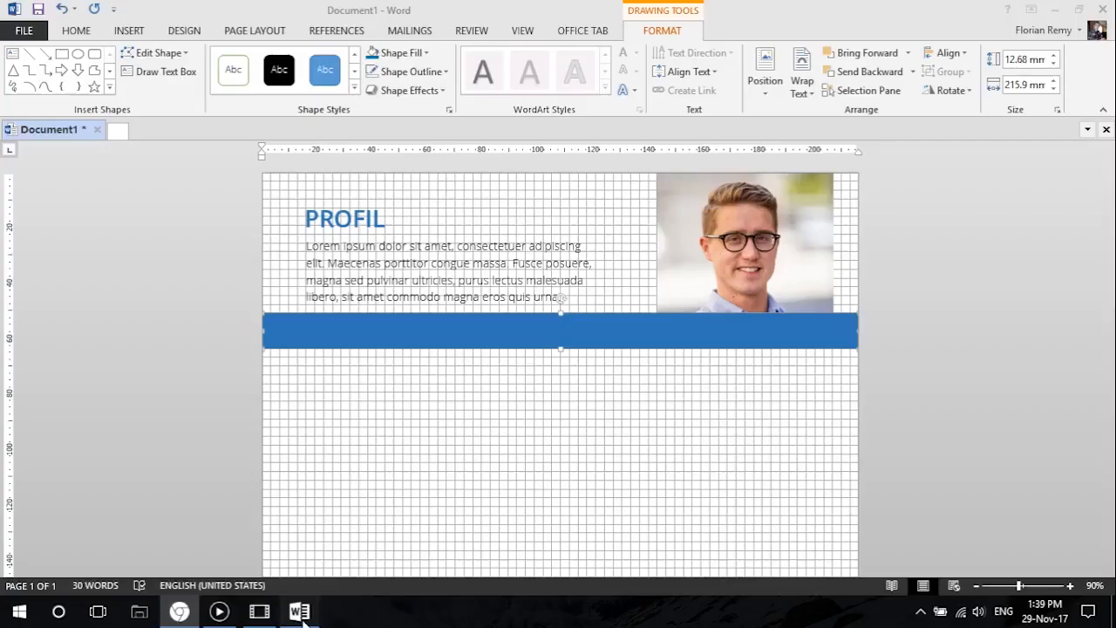
click(425, 55)
click(427, 218)
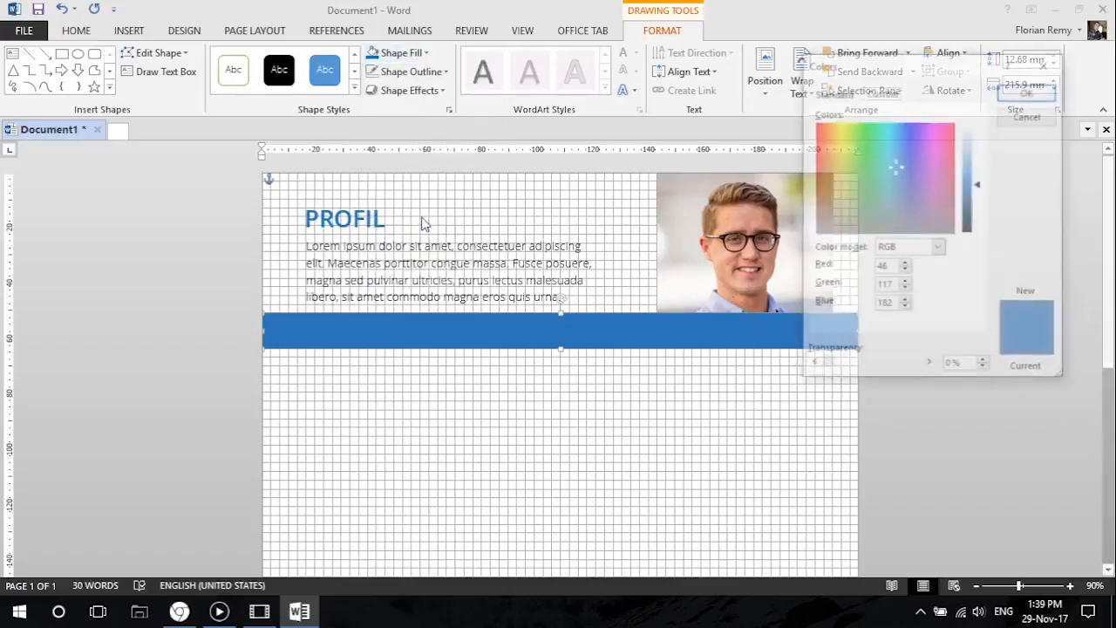
click(950, 366)
text(50)
click(1032, 94)
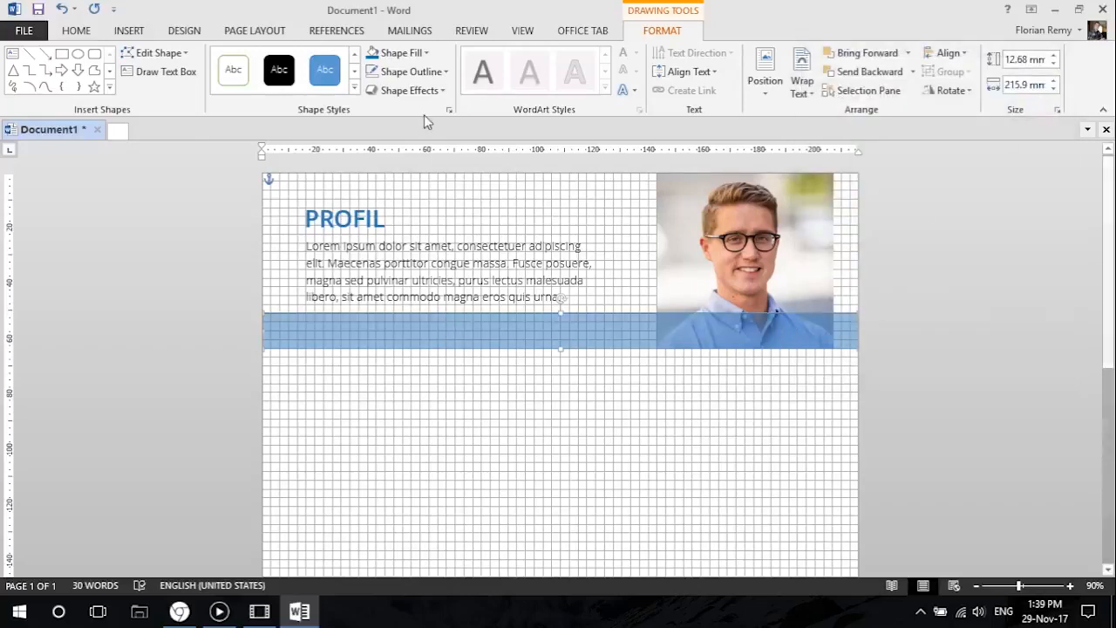
Set the blue band's fill transparency to 40%.
click(424, 53)
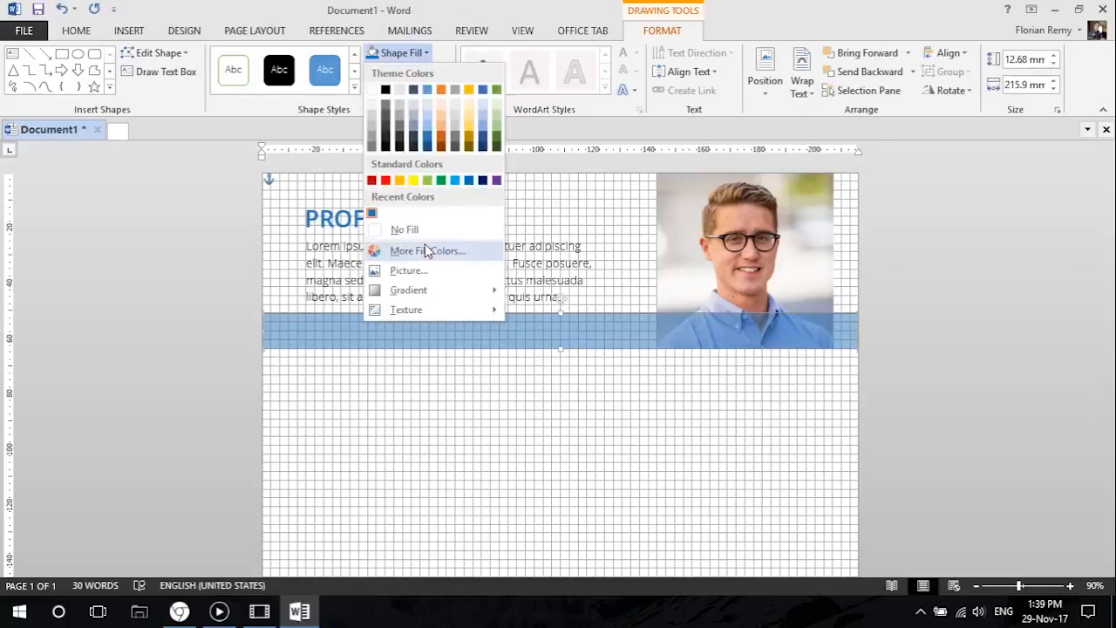
click(428, 250)
click(950, 366)
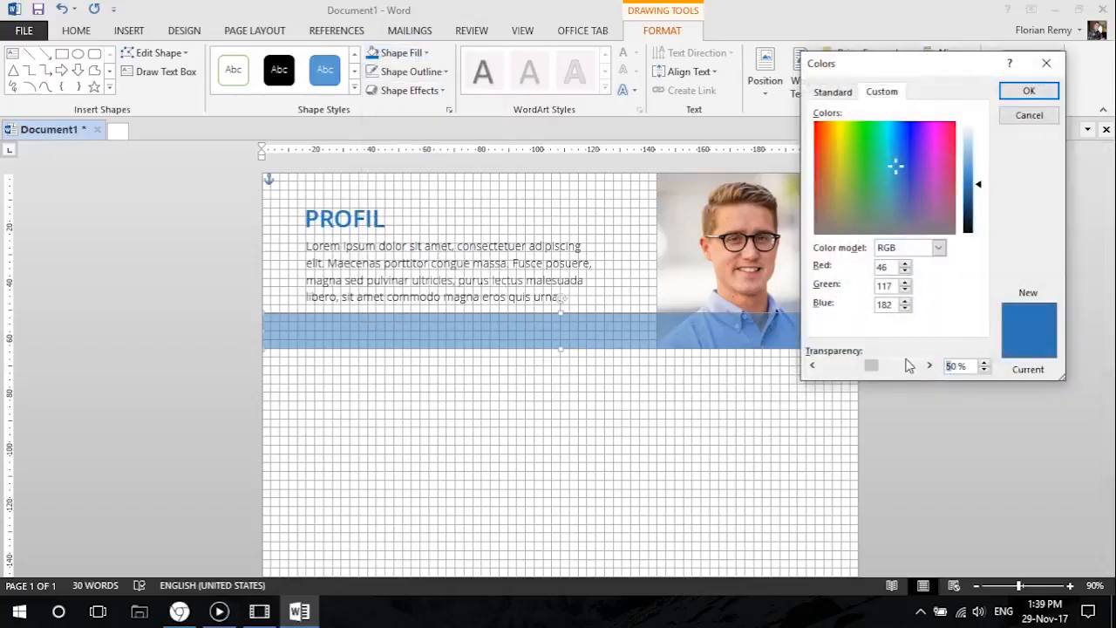
text(4)
click(1028, 91)
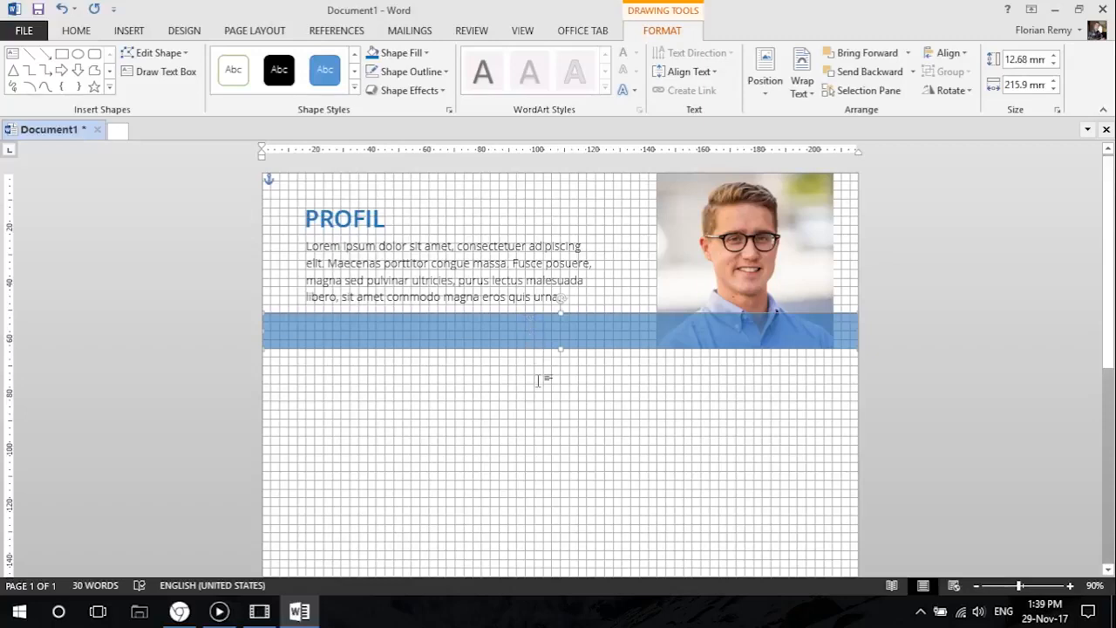
Move the PROFIL heading and its paragraph up by one grid square each, and check the print preview.
click(363, 213)
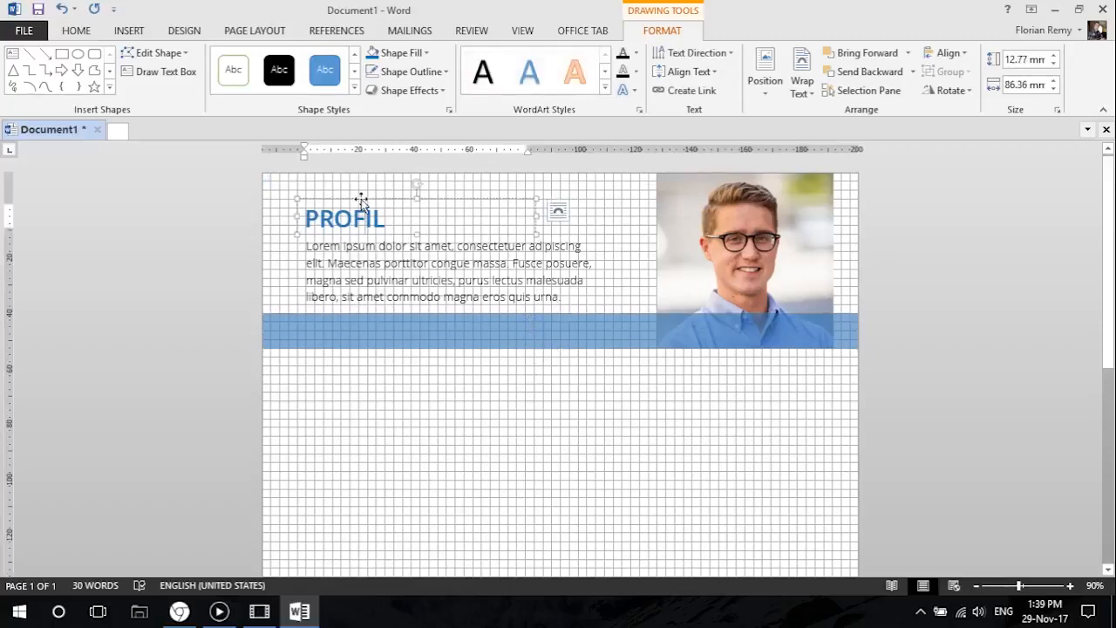
drag(361, 198, 361, 190)
click(362, 244)
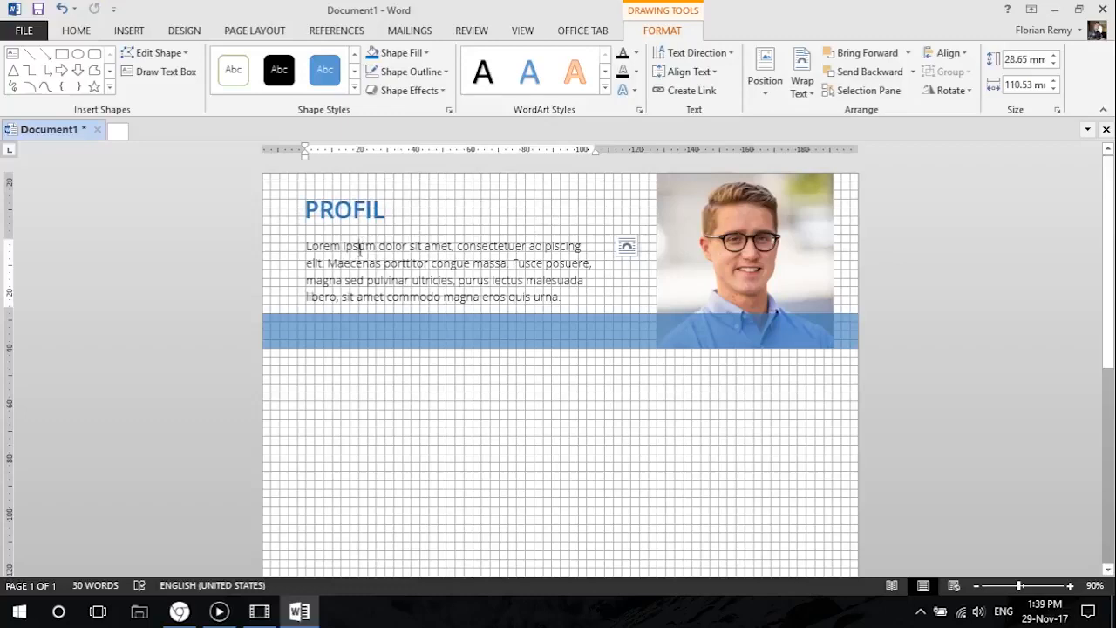
drag(363, 244, 363, 232)
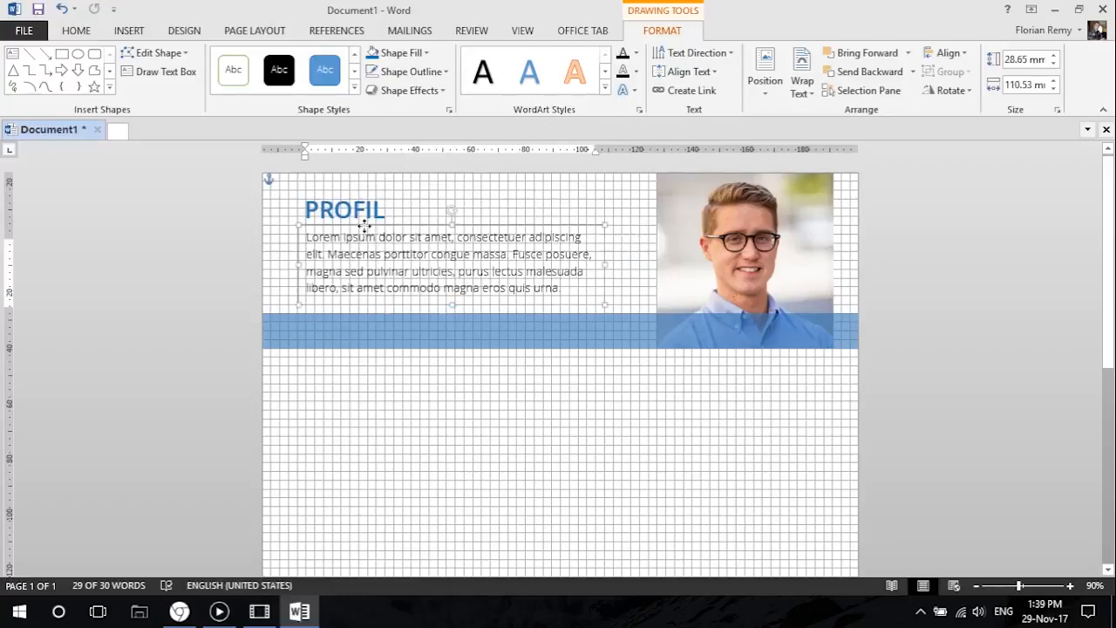
click(391, 340)
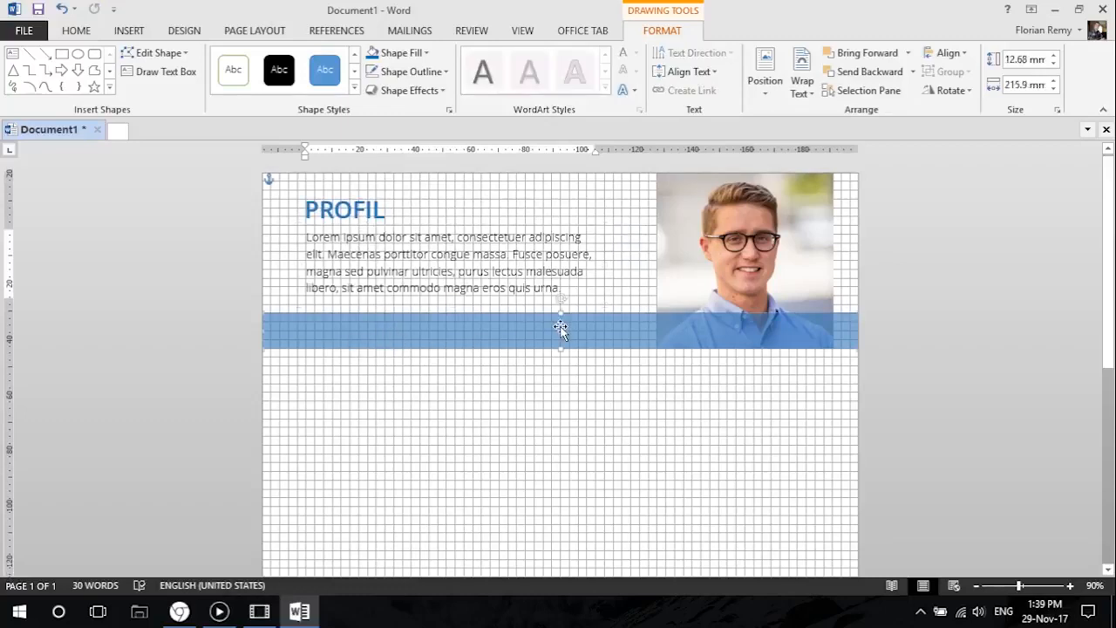
click(24, 30)
click(53, 225)
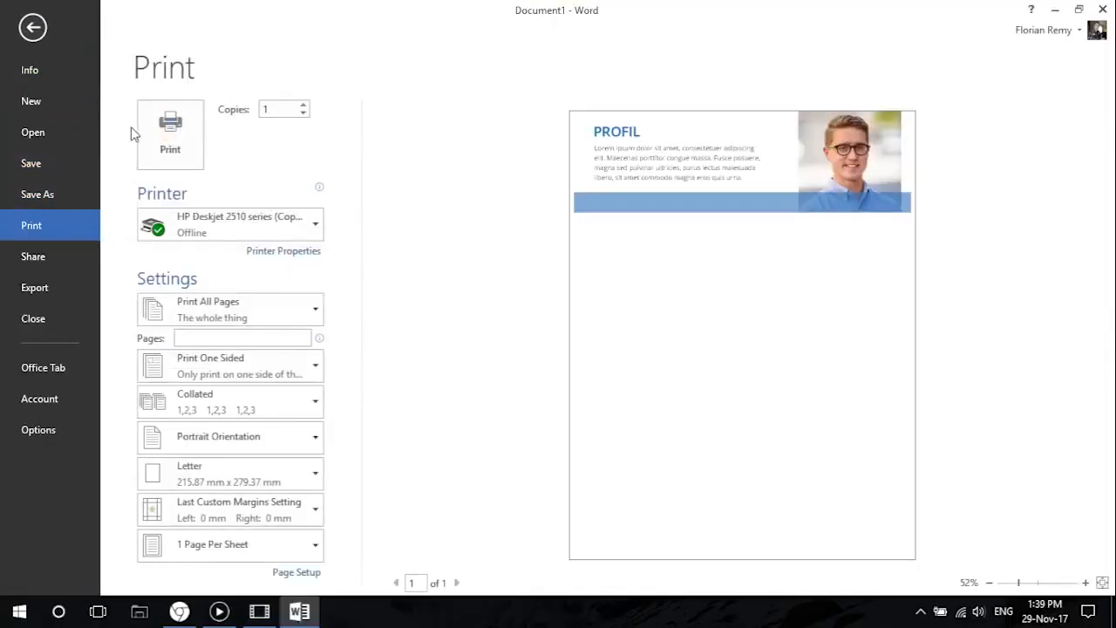
click(32, 27)
Enlarge the photo from its lower-left corner and make the blue band taller, ending flush with the photo's bottom edge.
click(704, 291)
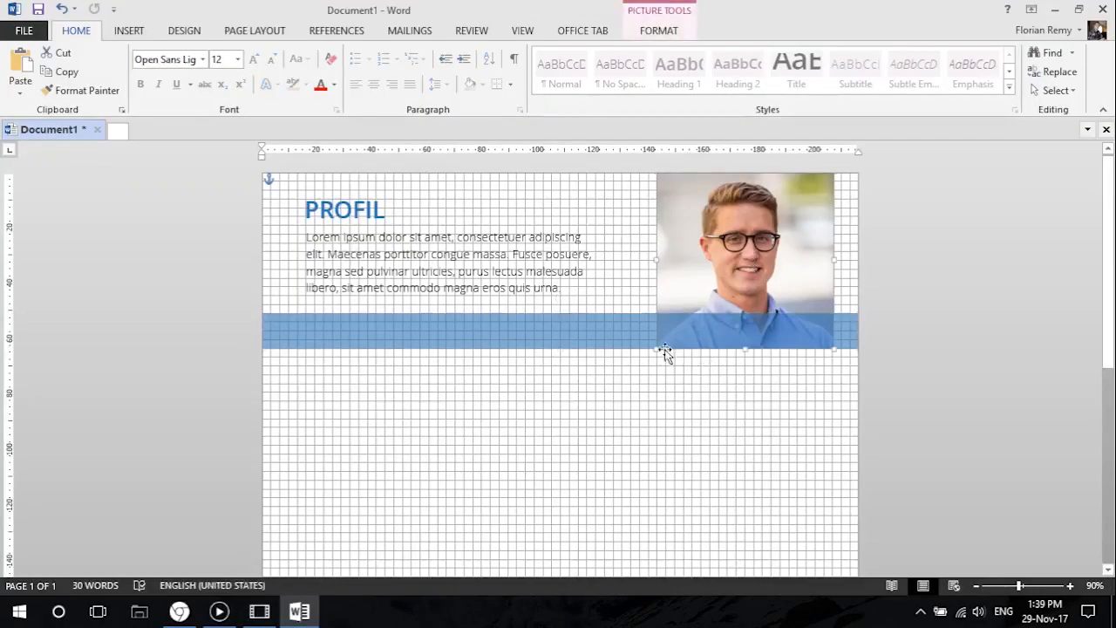
mouse_move(653, 348)
mouse_down()
mouse_move(642, 364)
mouse_move(559, 321)
mouse_up()
click(607, 334)
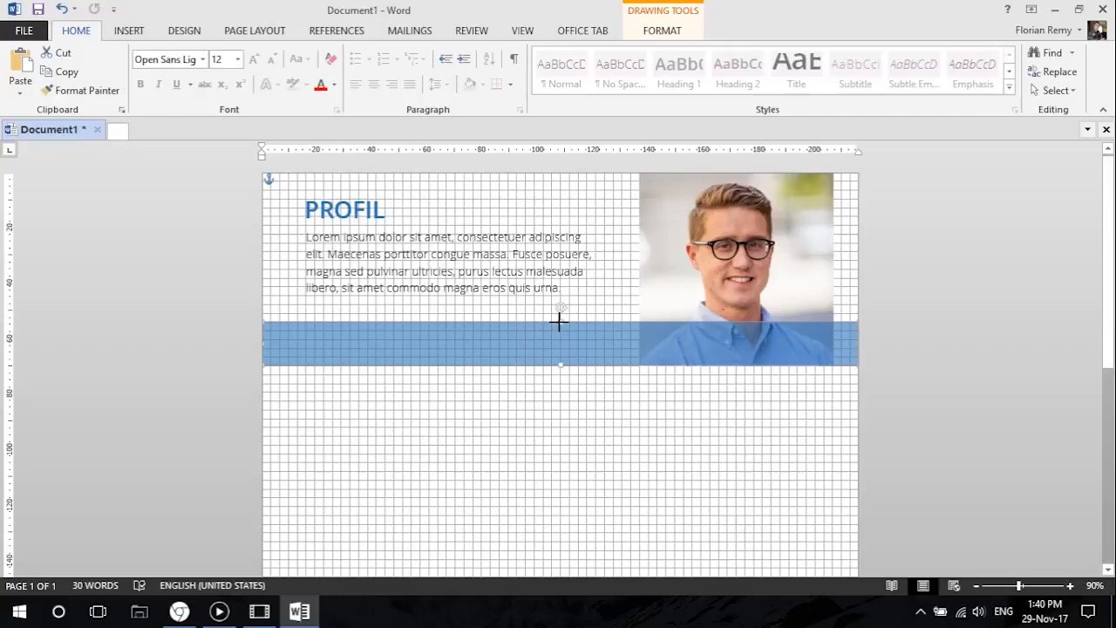
Move the PROFIL heading and the profile paragraph down by one grid square each.
click(415, 271)
click(359, 192)
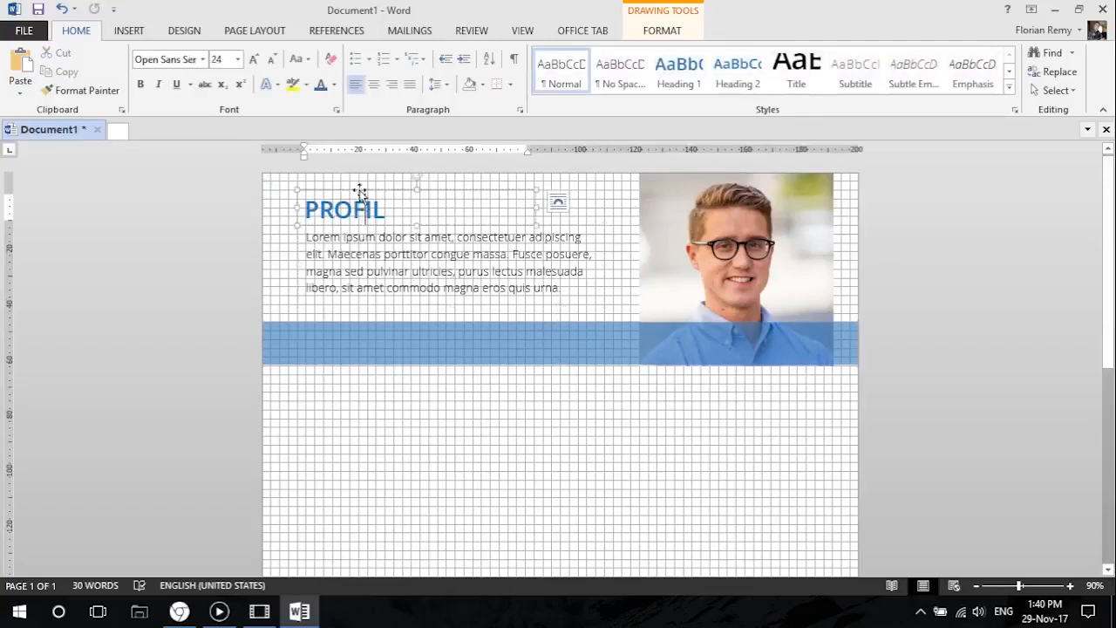
key(Down)
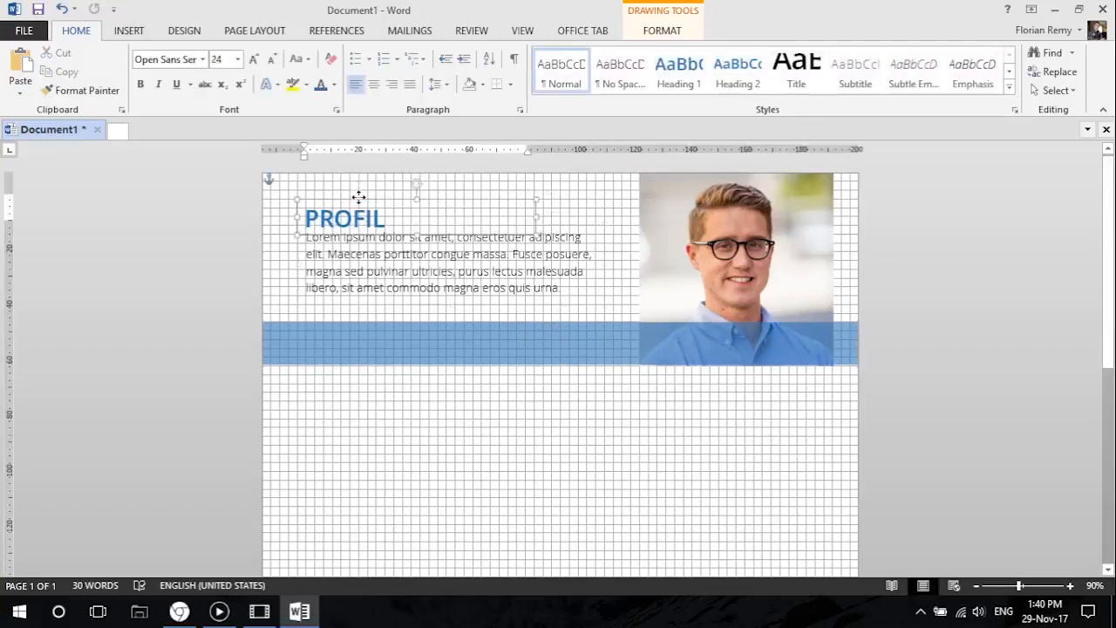
click(358, 267)
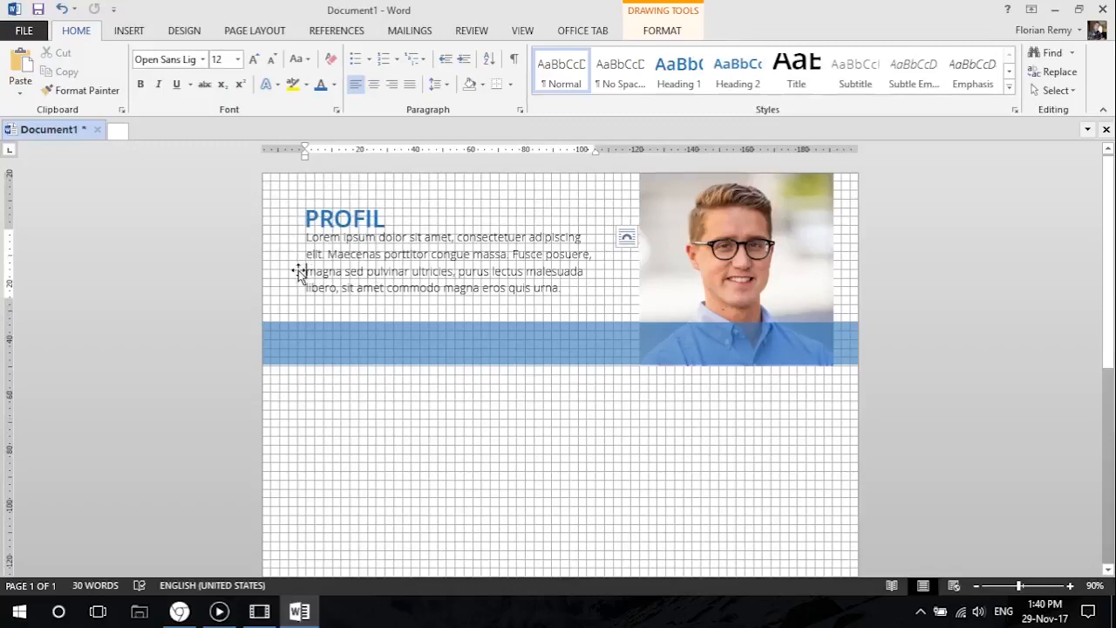
click(299, 272)
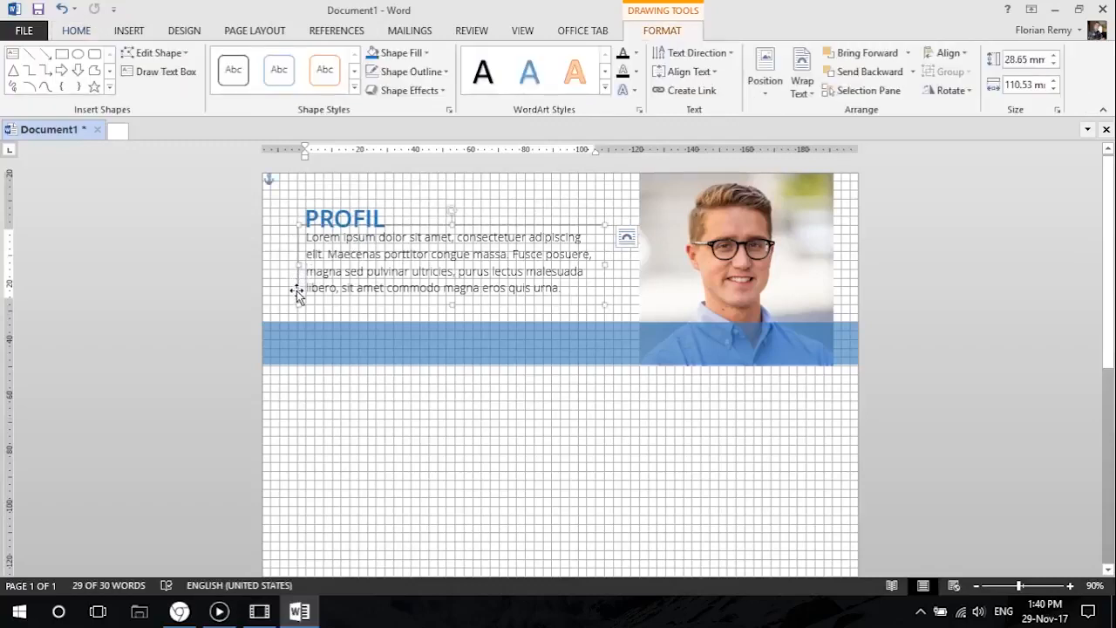
key(Down)
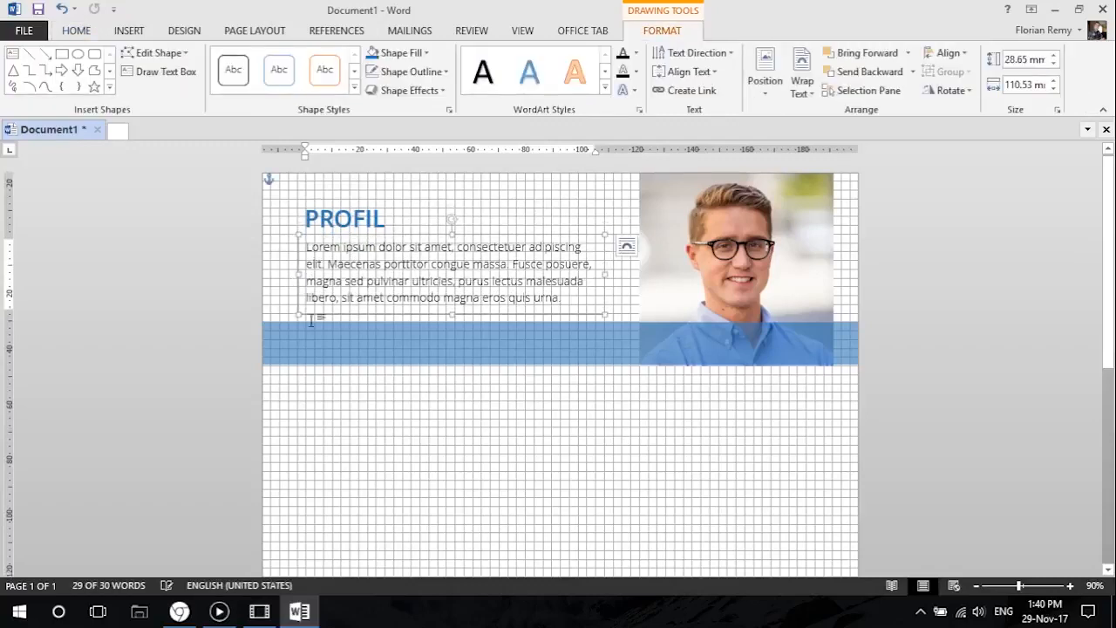
Check the enlarged photo, taller band and profile text in the print preview.
click(323, 404)
click(26, 32)
click(26, 32)
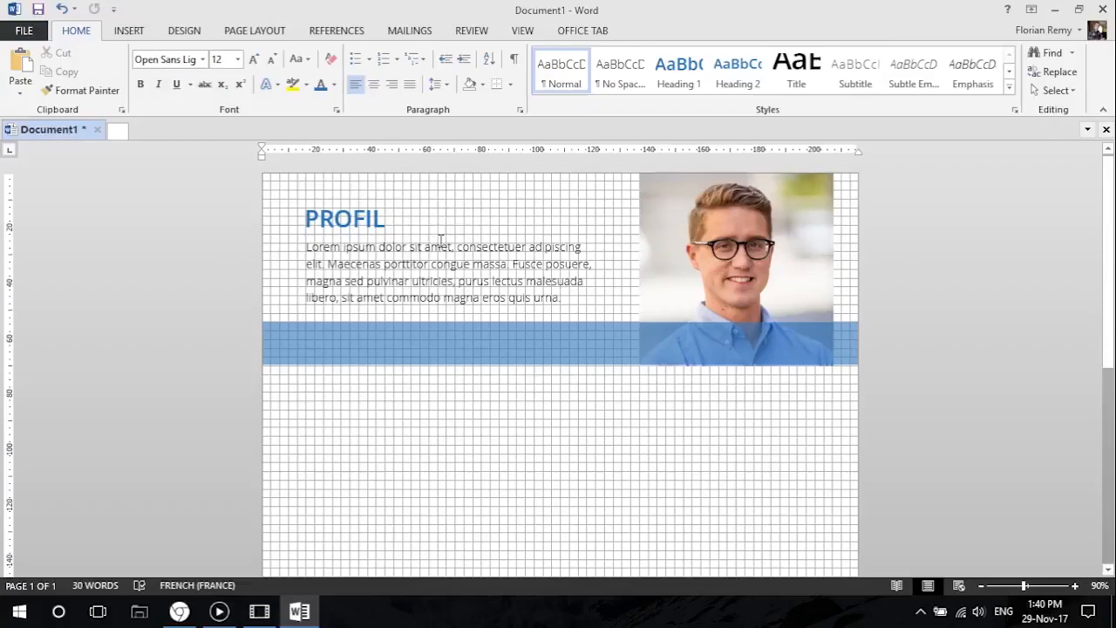
click(24, 30)
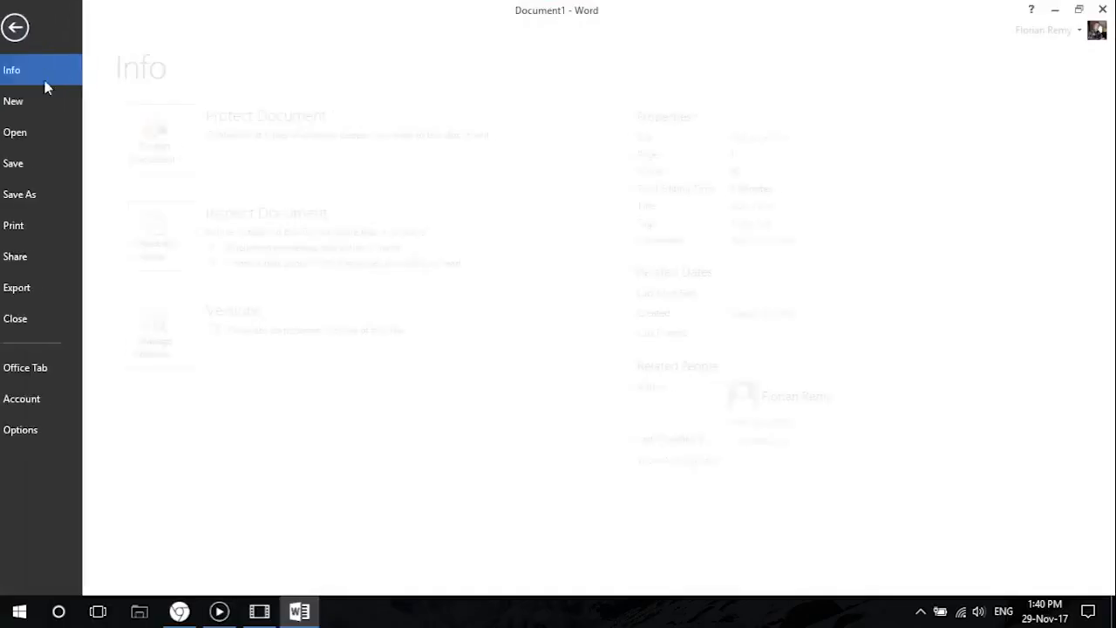
click(43, 226)
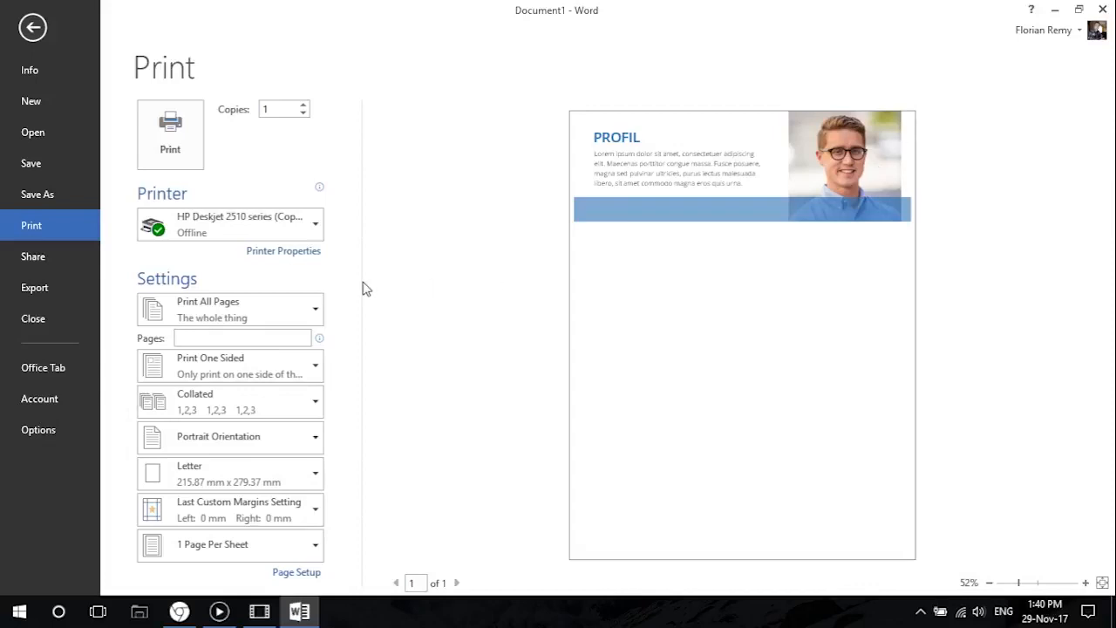
click(32, 27)
Enlarge the photo by one more grid square and move the blue band down to align with its bottom edge.
click(692, 326)
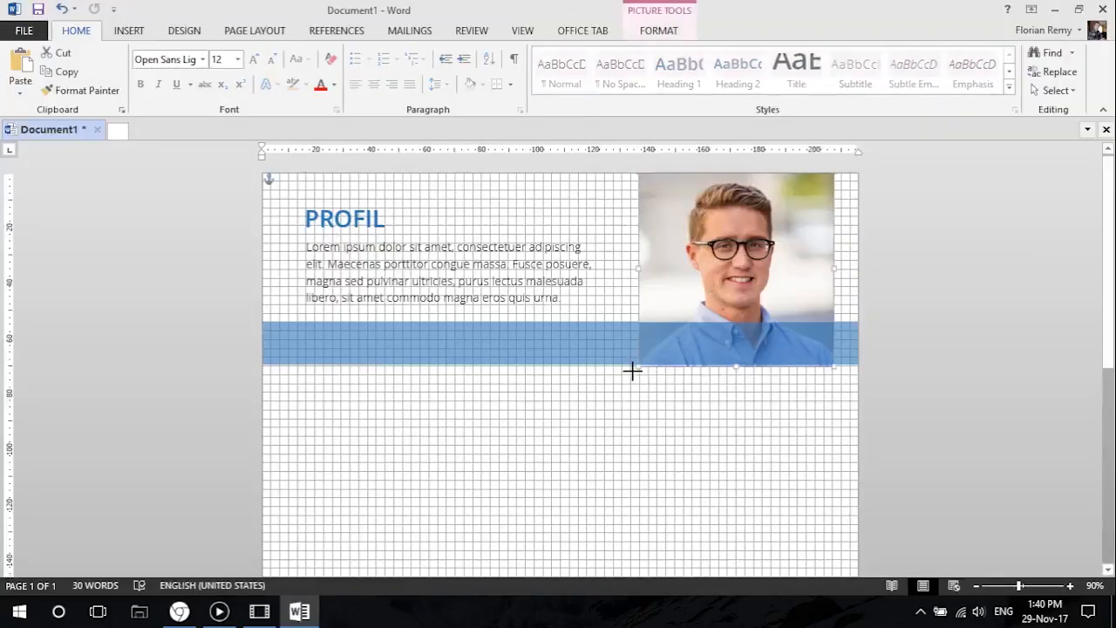
drag(632, 371, 631, 373)
click(605, 331)
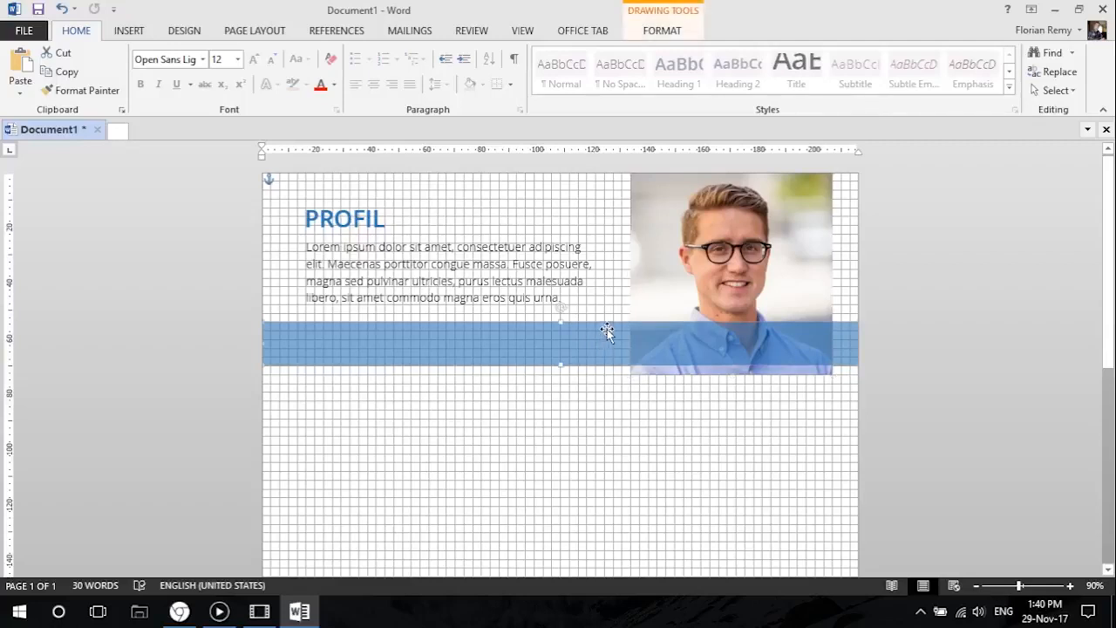
drag(605, 331, 607, 340)
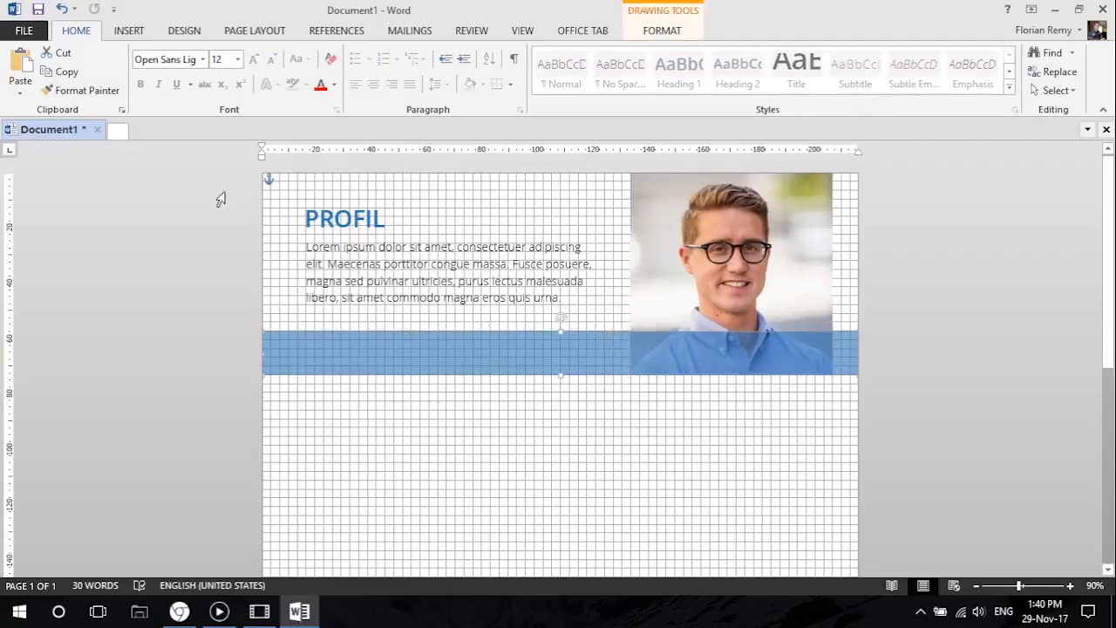
click(282, 309)
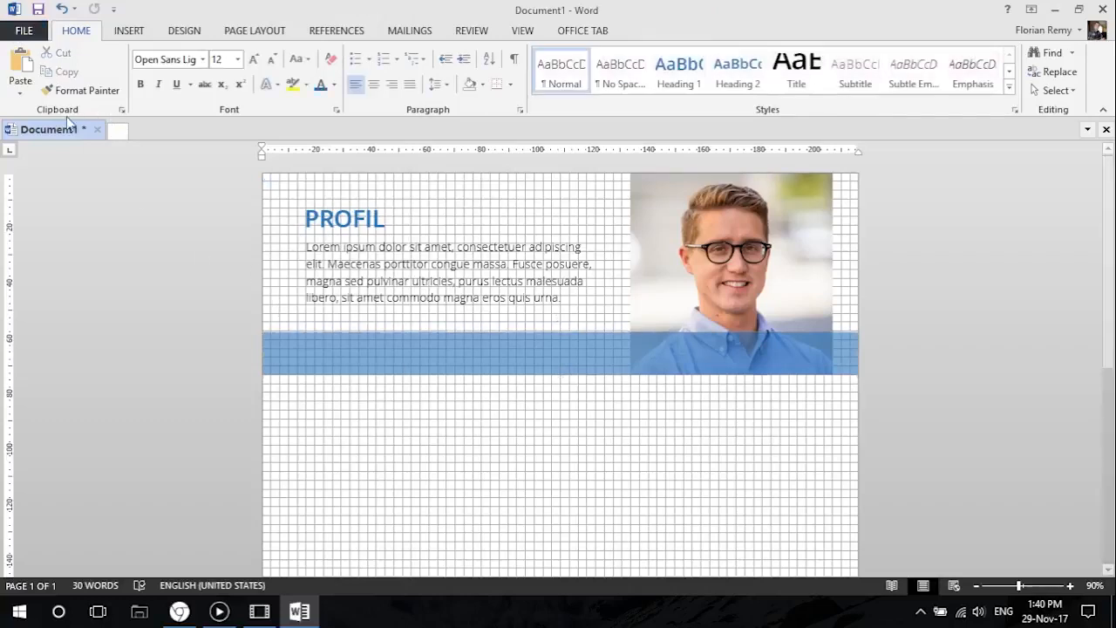
click(494, 352)
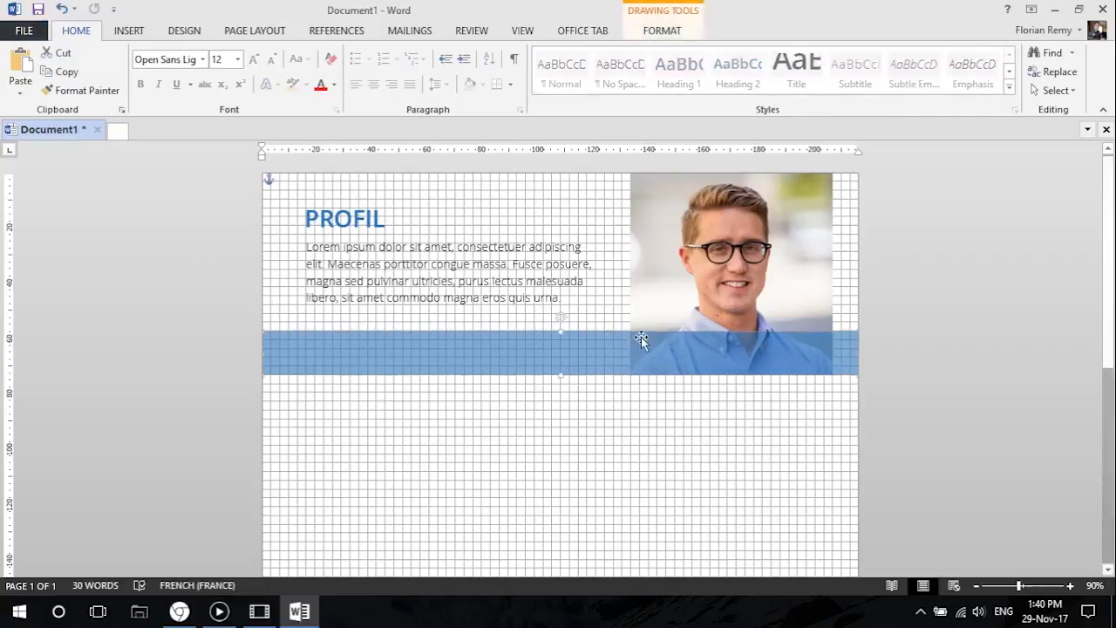
Check the adjusted header in the print preview, view the reference resume in Chrome, and return to Word.
click(24, 30)
click(49, 227)
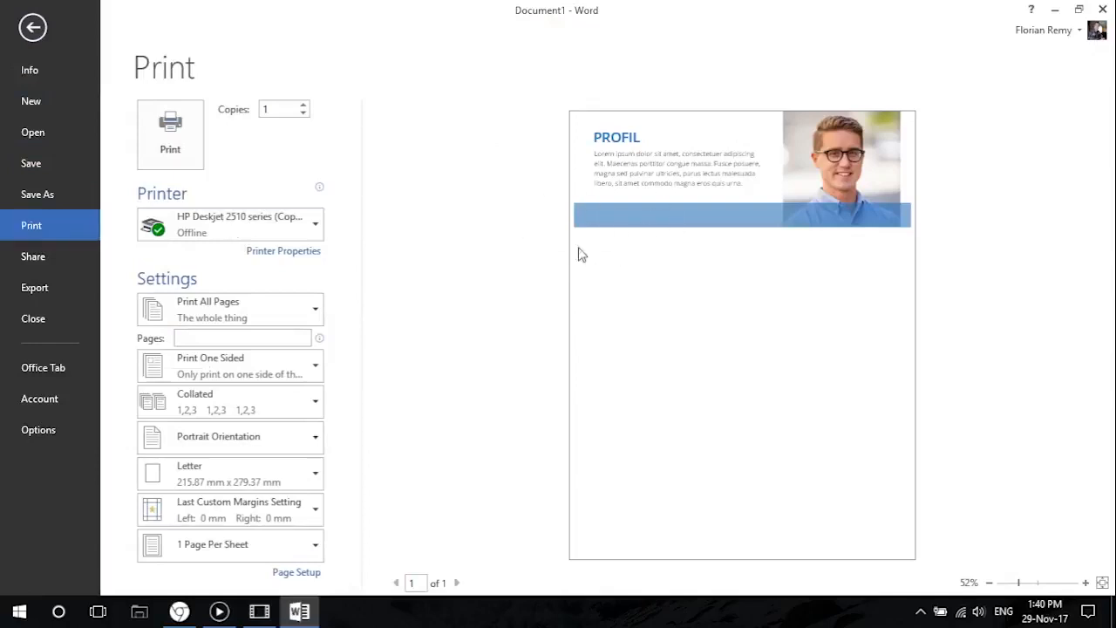
click(33, 28)
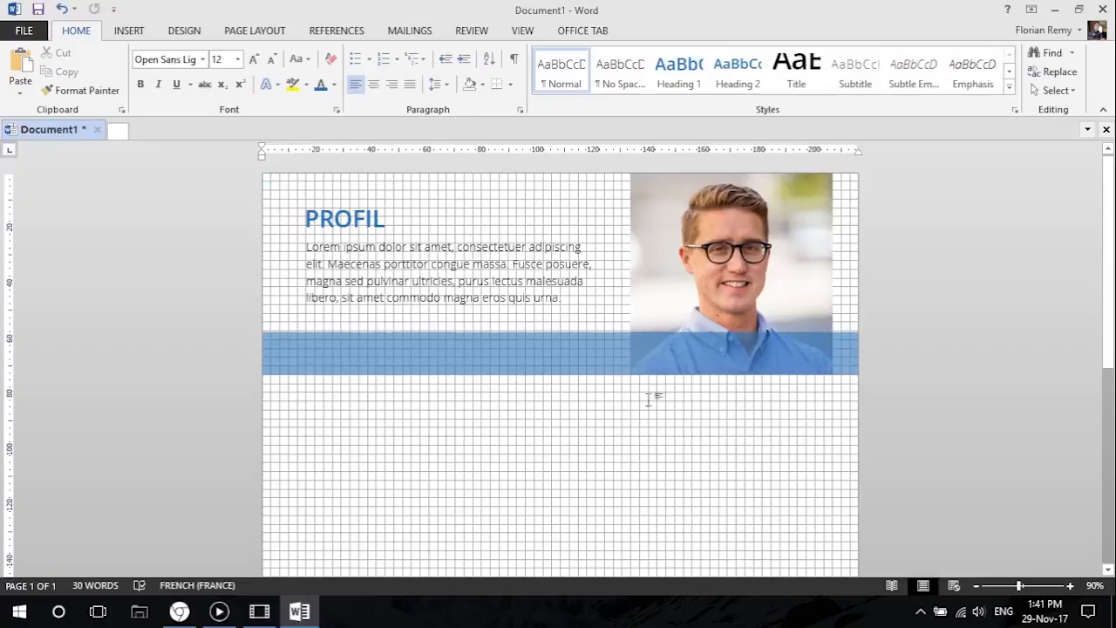
click(179, 611)
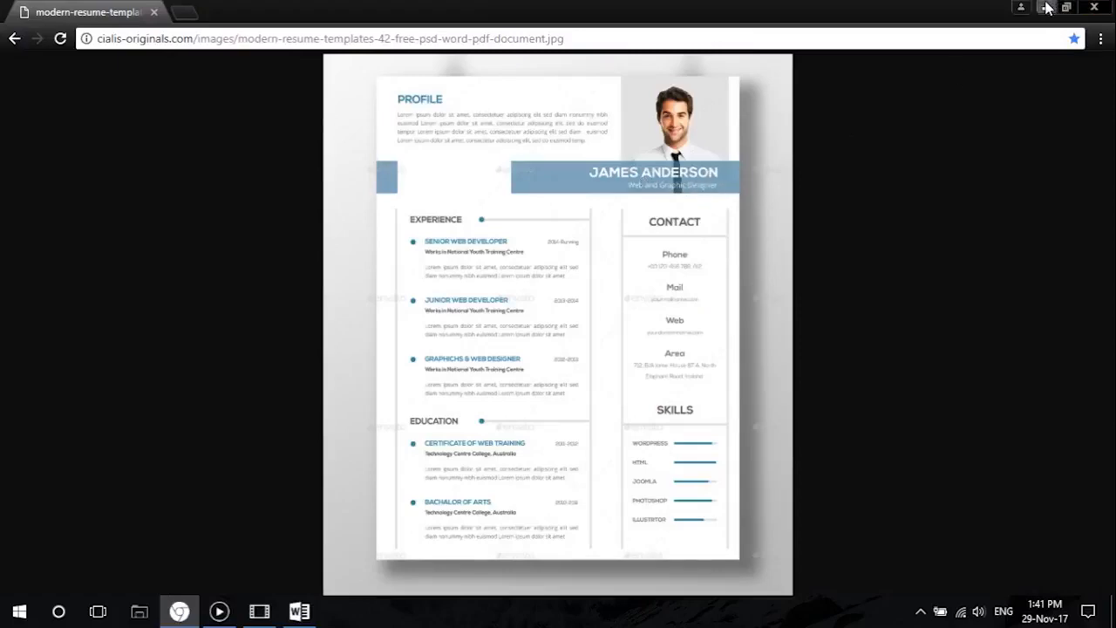
key(alt+Tab)
Duplicate the profile paragraph's text box below the blue band and replace its text with the person's full name and "Web designer and consultant".
click(352, 247)
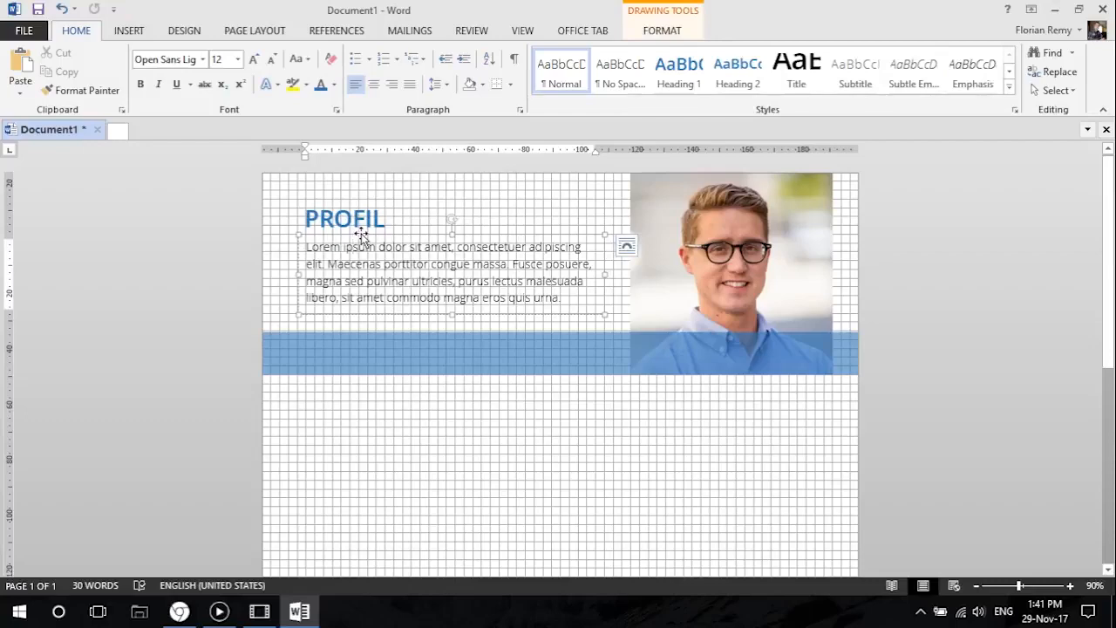
drag(361, 236, 454, 423)
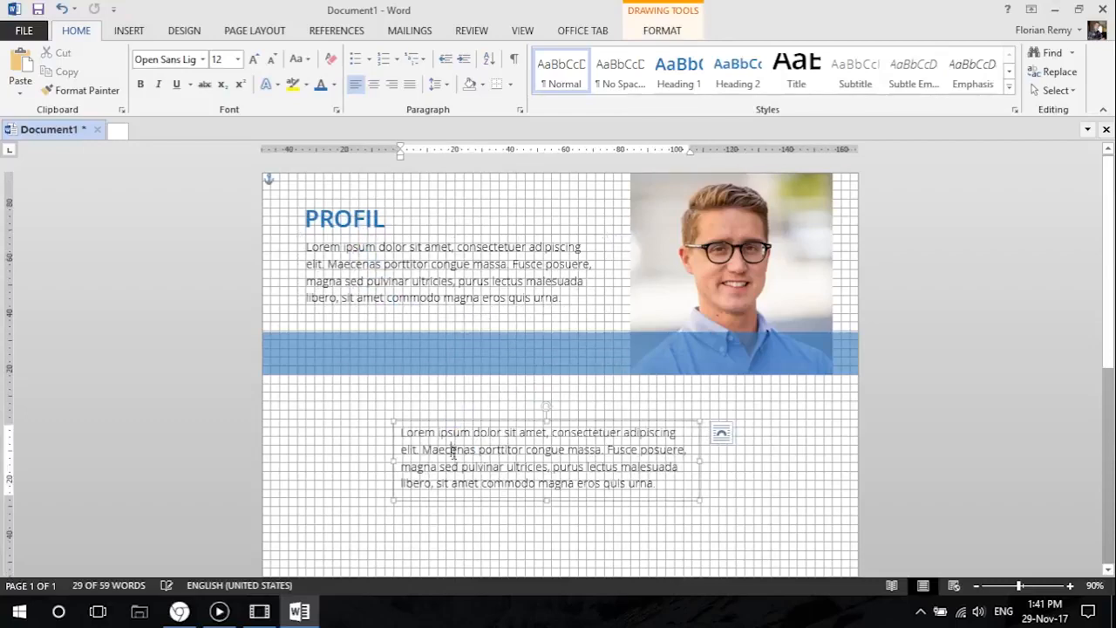
drag(663, 486, 294, 392)
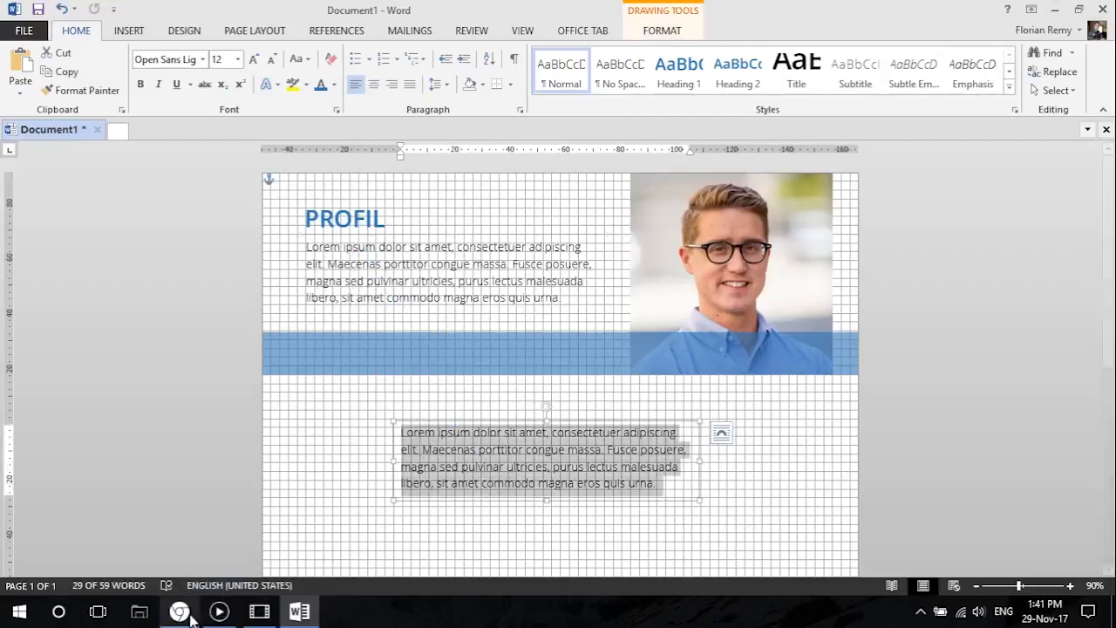
click(191, 616)
click(188, 617)
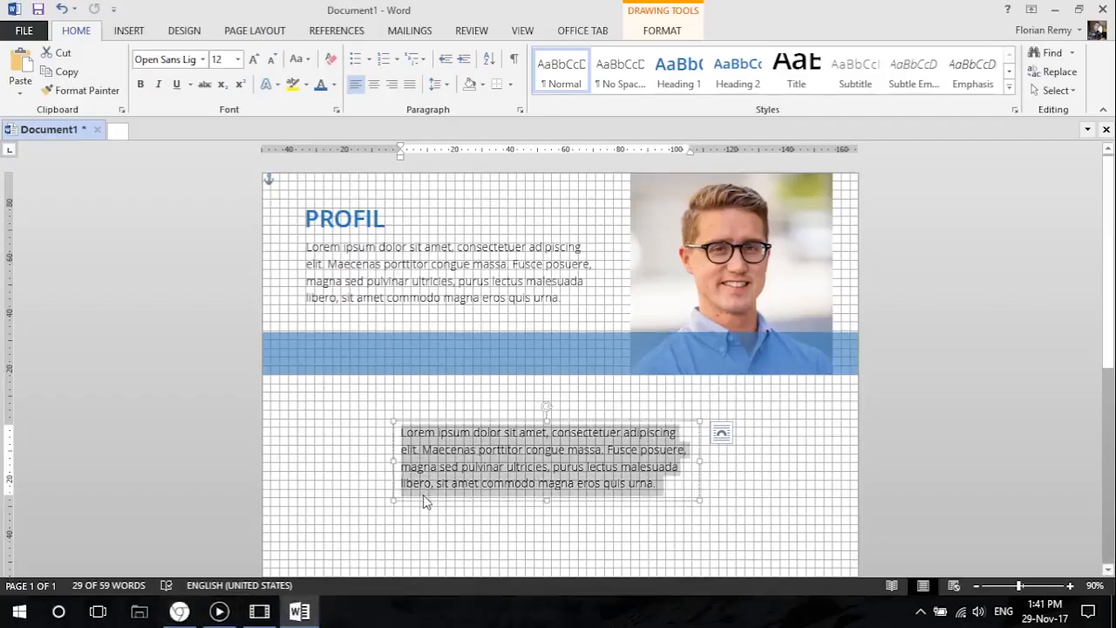
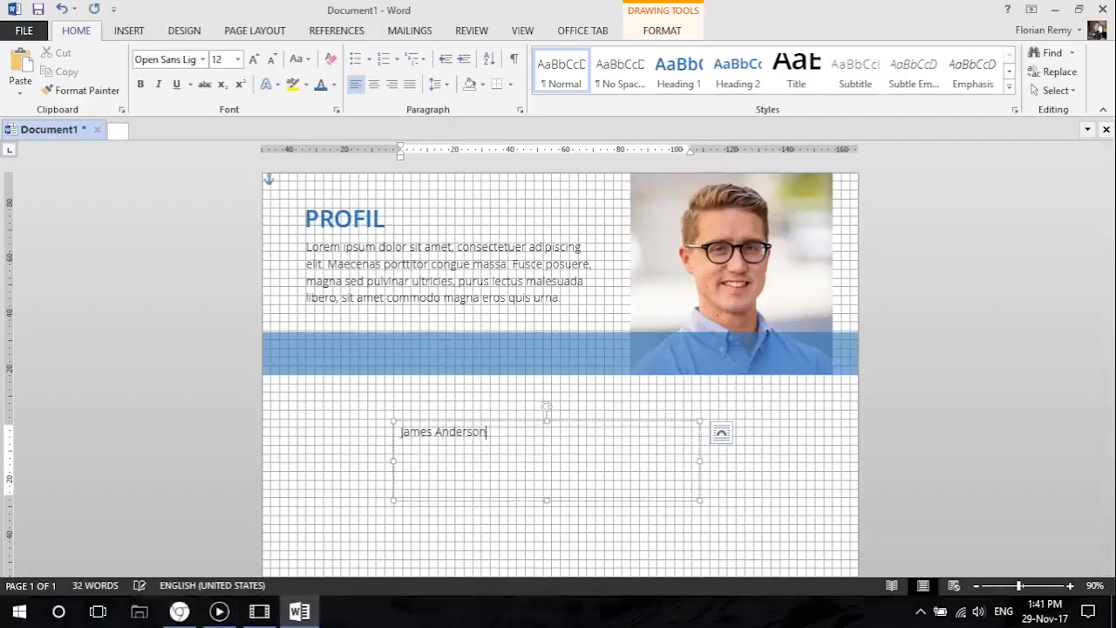
key(Return)
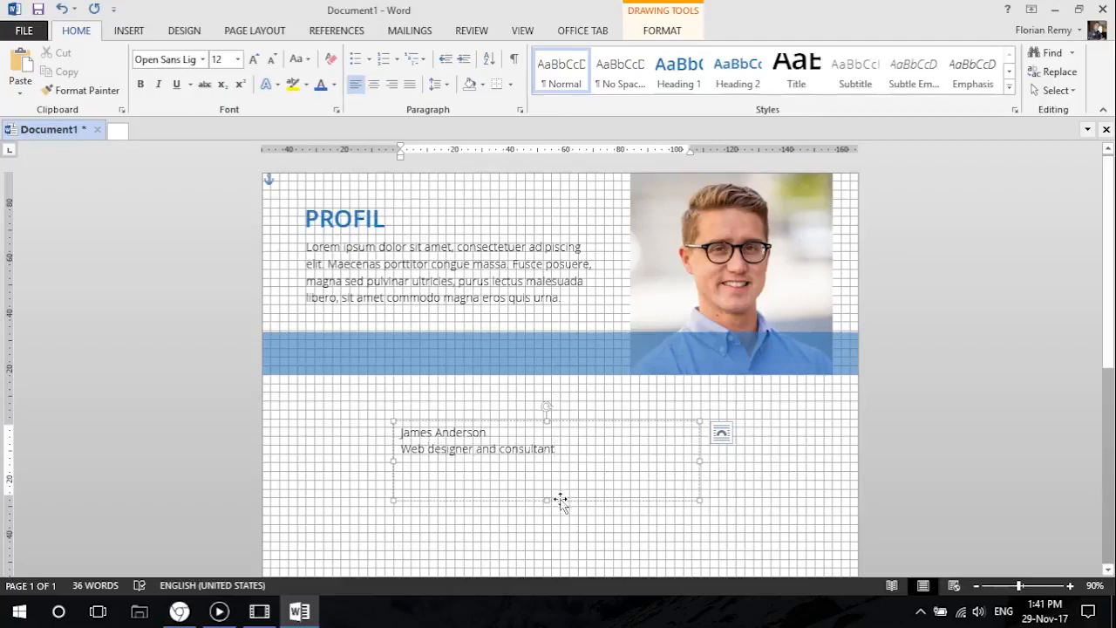
Shorten the new text box's height and set the full name's font size to 18.
drag(546, 497, 536, 471)
drag(506, 430, 410, 429)
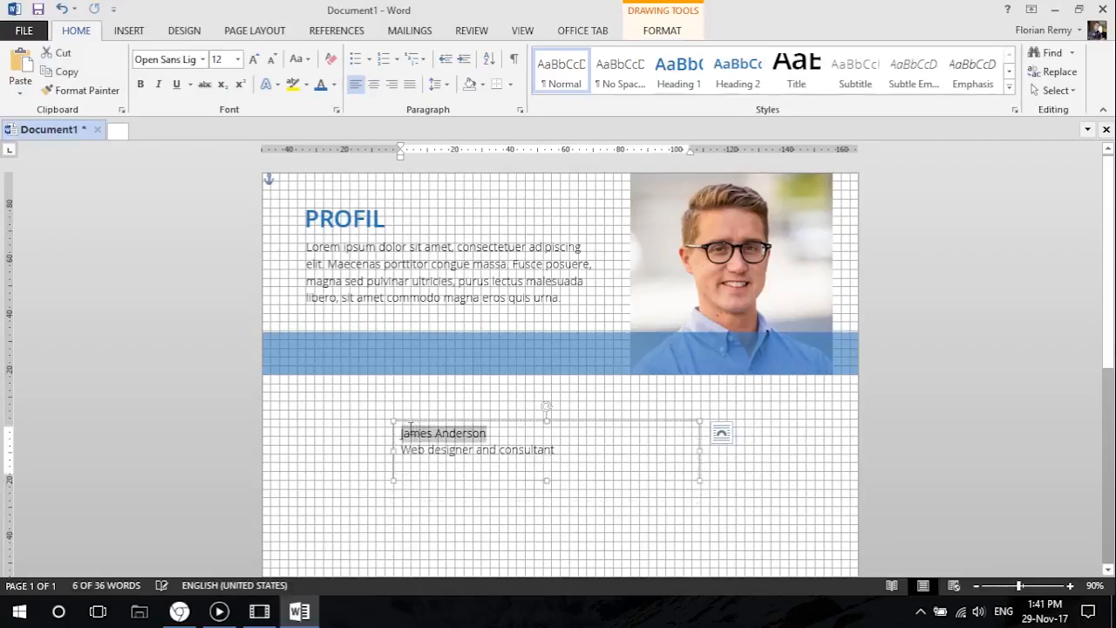
click(254, 59)
click(253, 59)
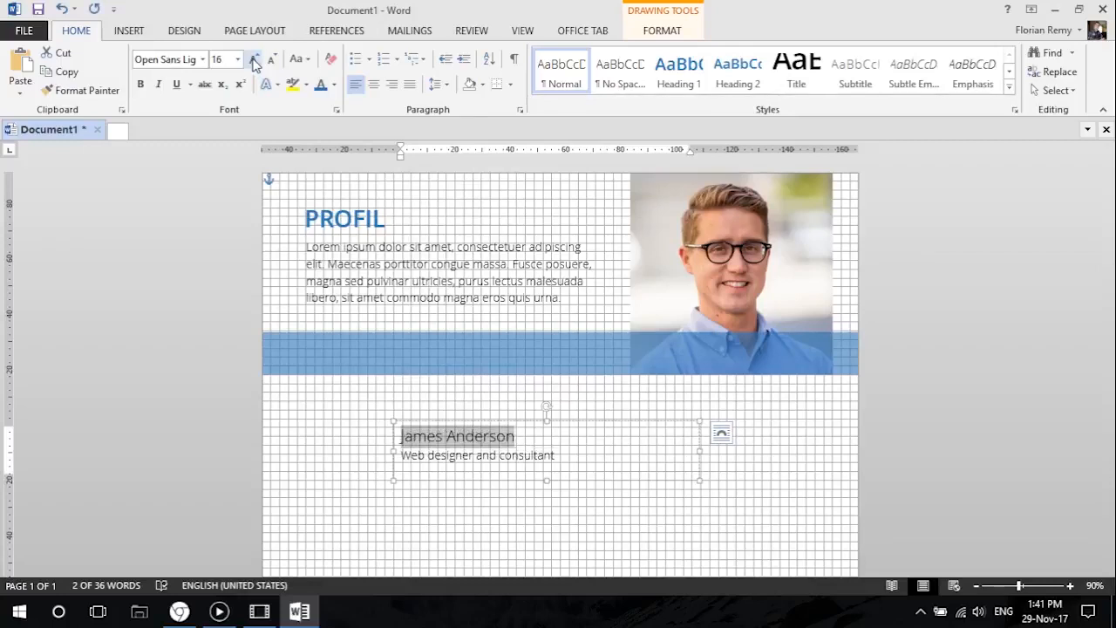
click(254, 60)
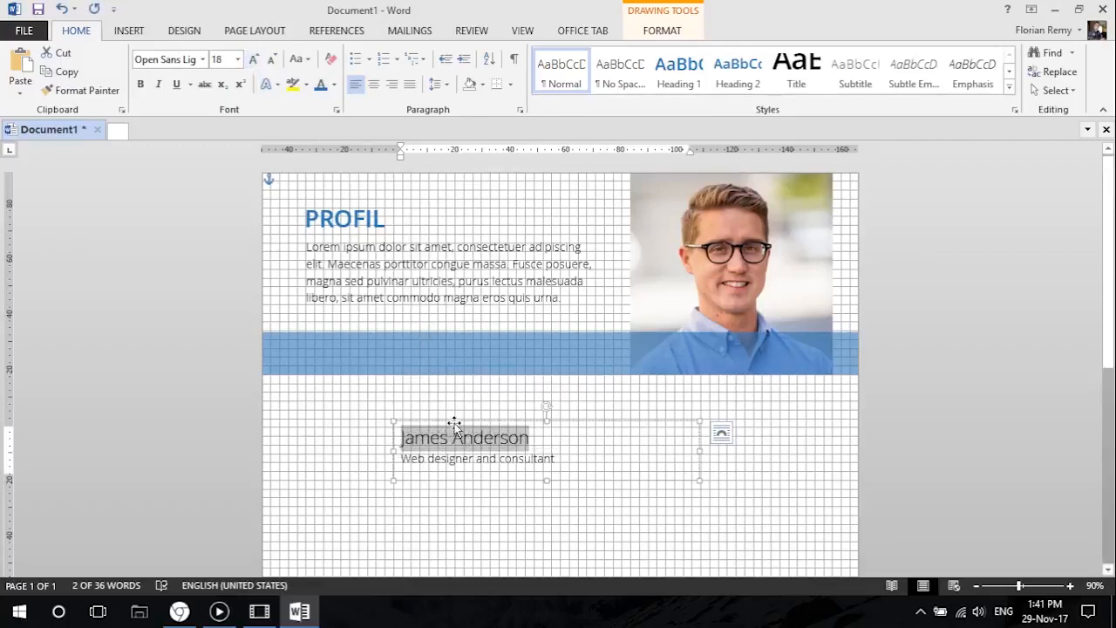
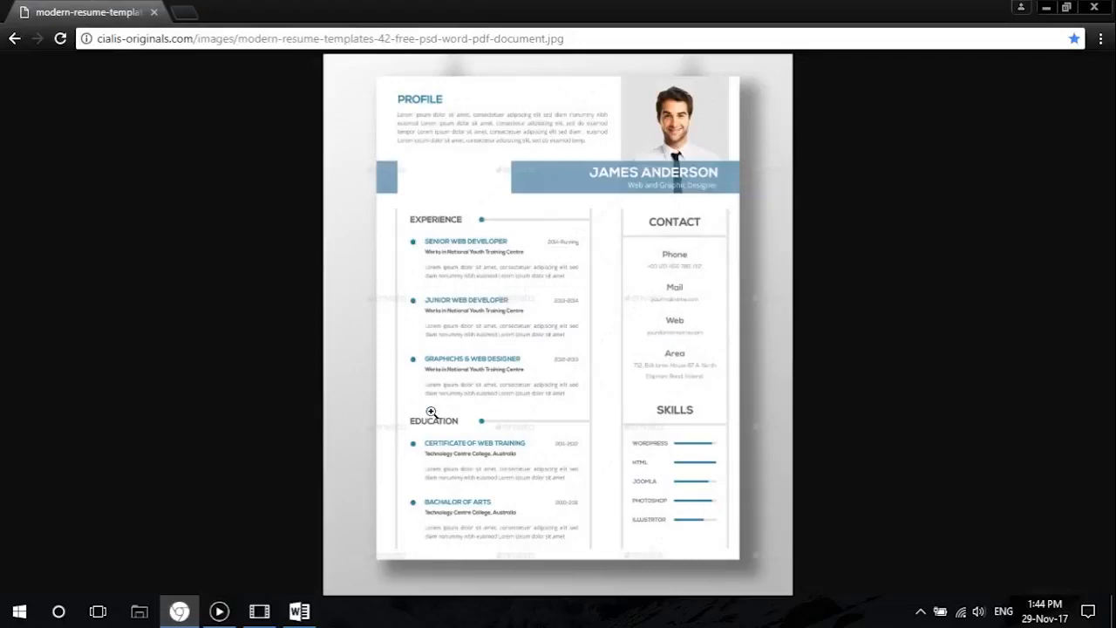
Return to Word, duplicate the profile paragraph's text box below the blue band and replace its text with "Expérience".
click(1045, 8)
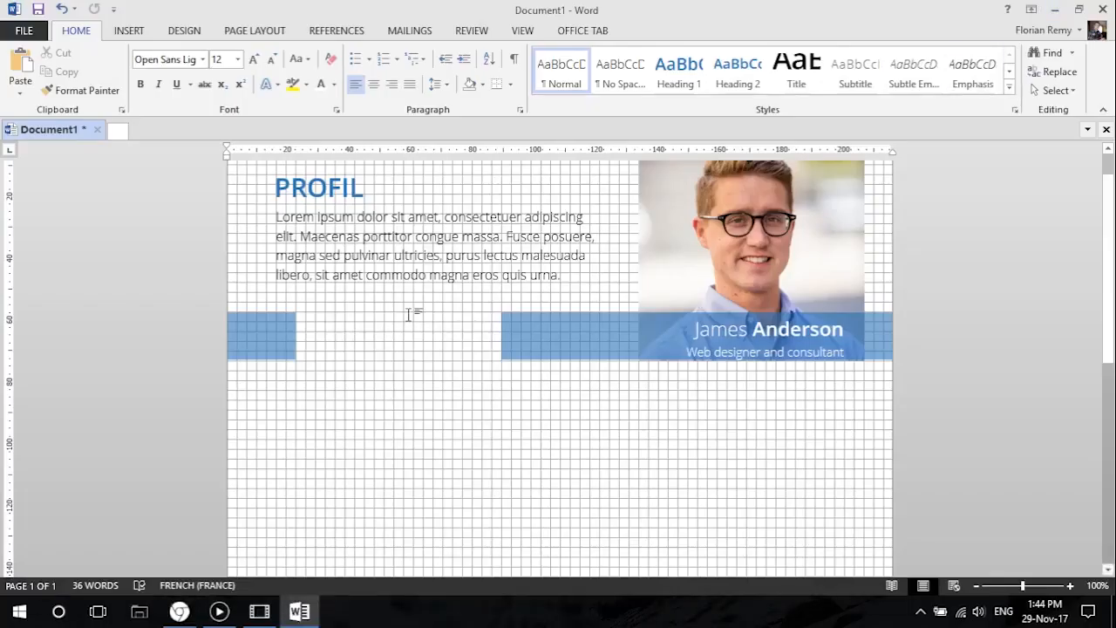
click(357, 218)
mouse_move(373, 209)
mouse_down()
mouse_move(372, 360)
mouse_move(336, 372)
mouse_move(338, 383)
mouse_up()
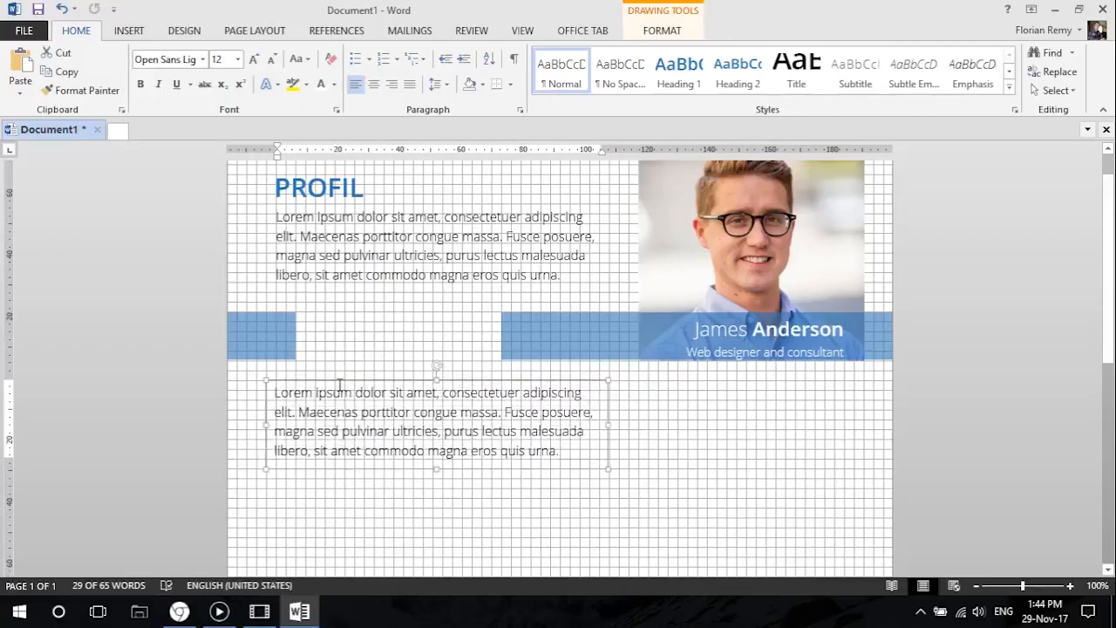
drag(579, 457, 261, 391)
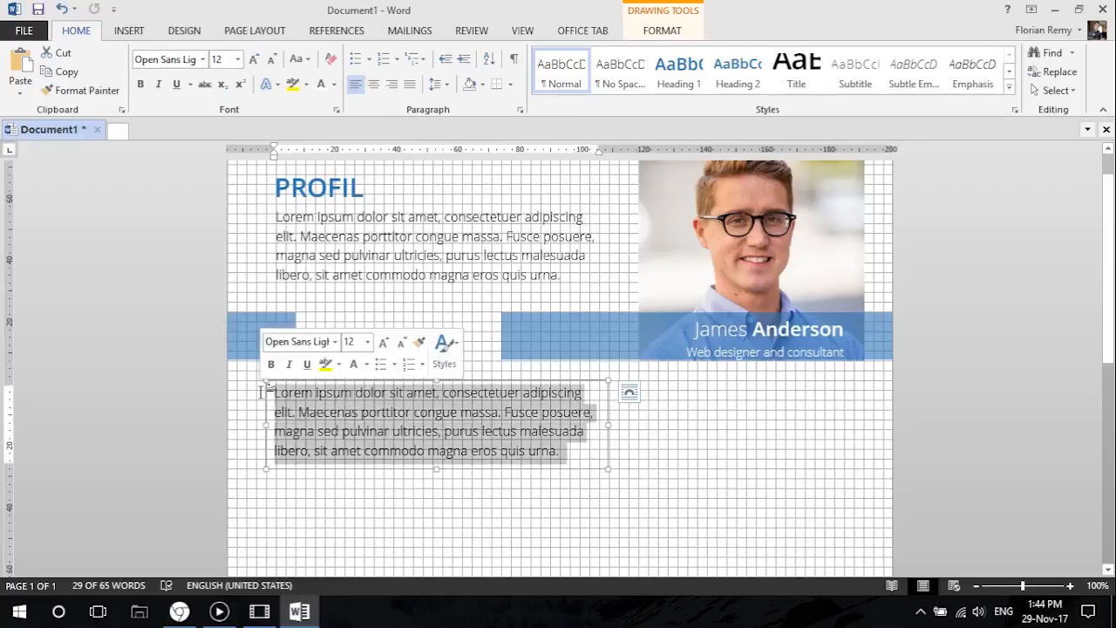
text(Expérience)
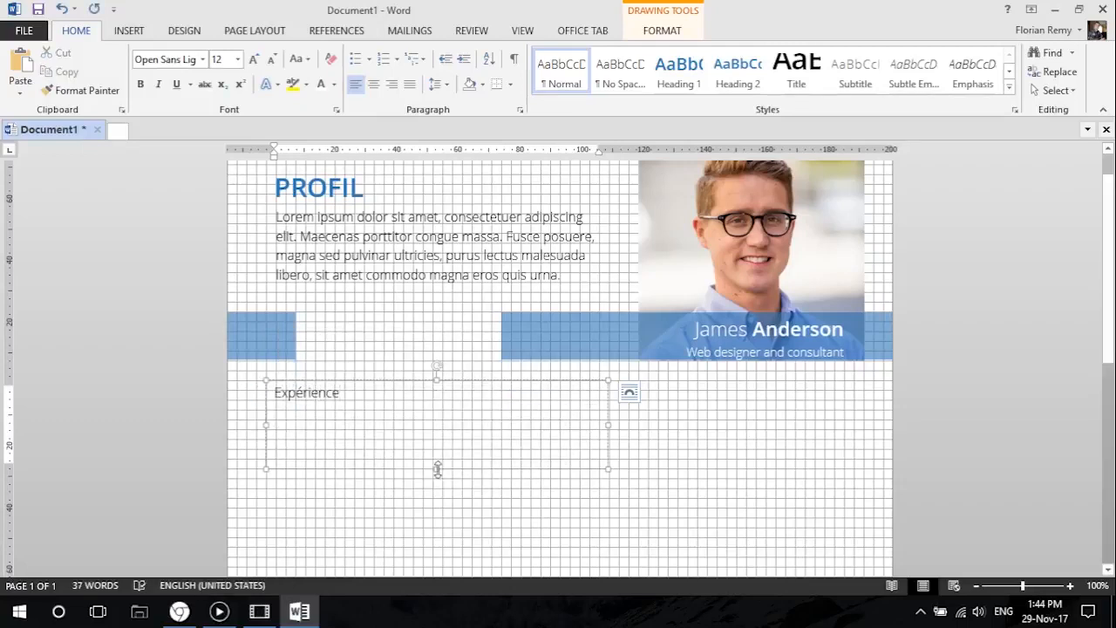
Shorten the "Expérience" text box's height to fit its single line of text.
drag(435, 469, 436, 410)
click(401, 439)
click(315, 433)
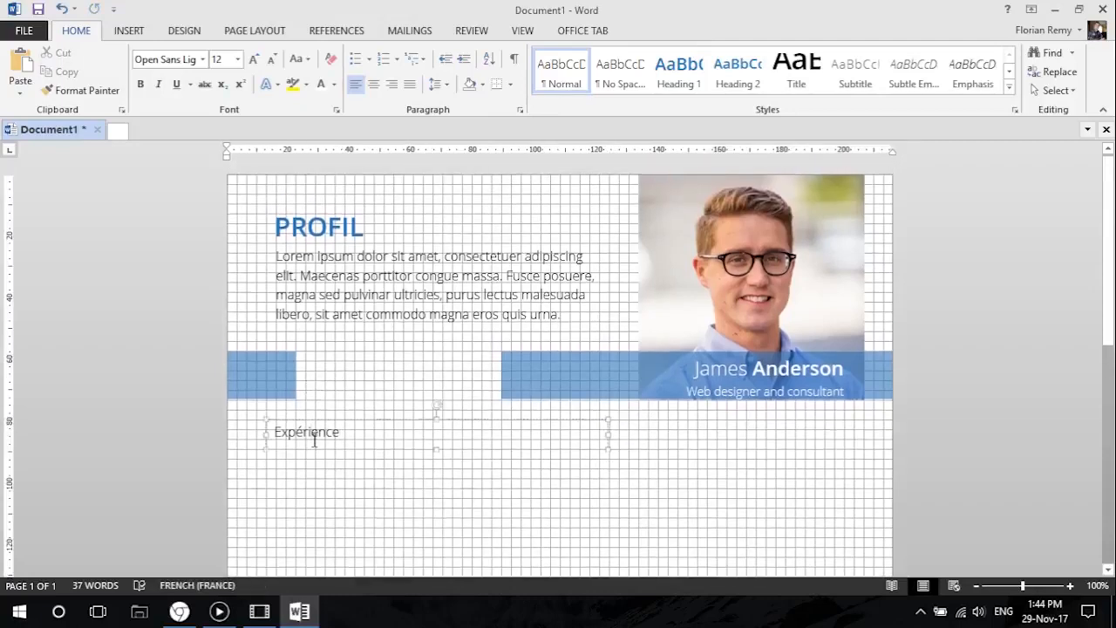
Check the PROFIL heading's font settings and the Experience heading in the Chrome reference resume, and return to Word.
click(321, 420)
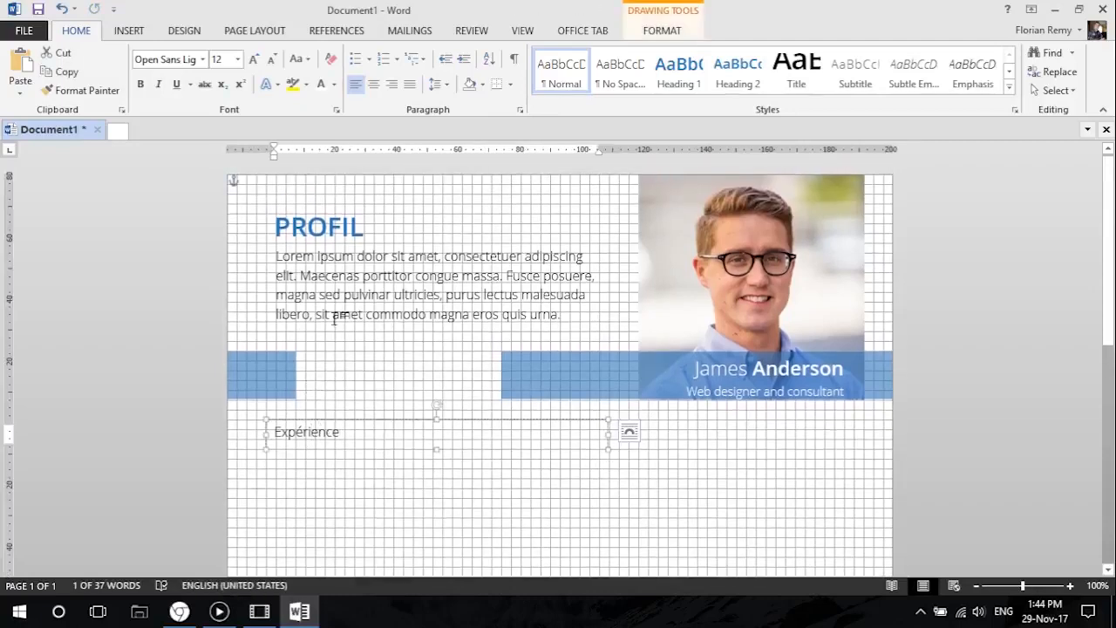
click(334, 227)
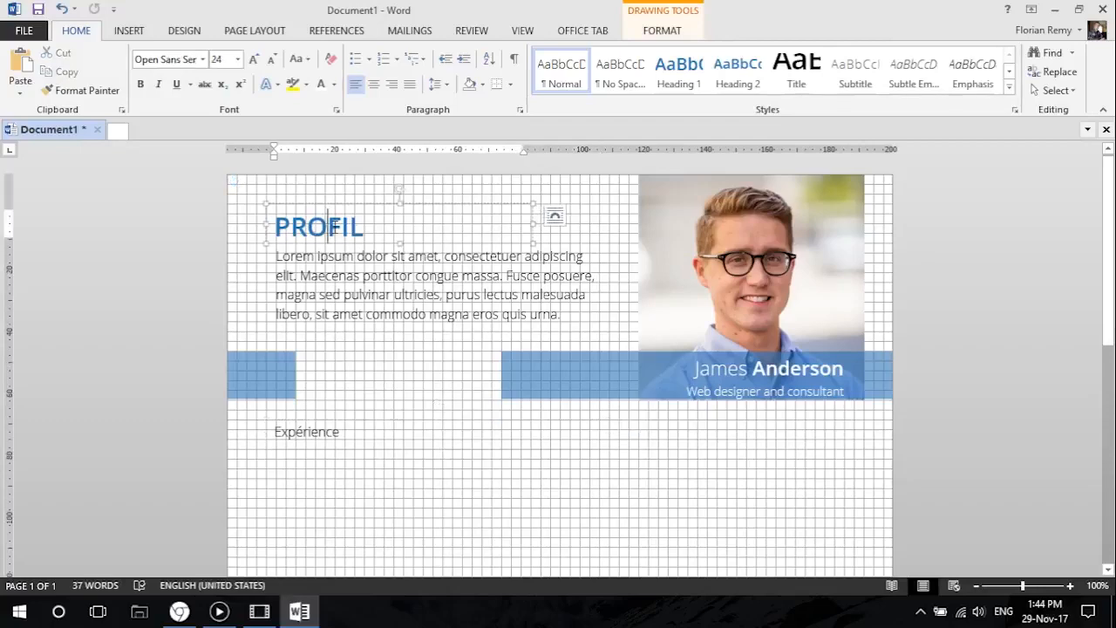
click(179, 611)
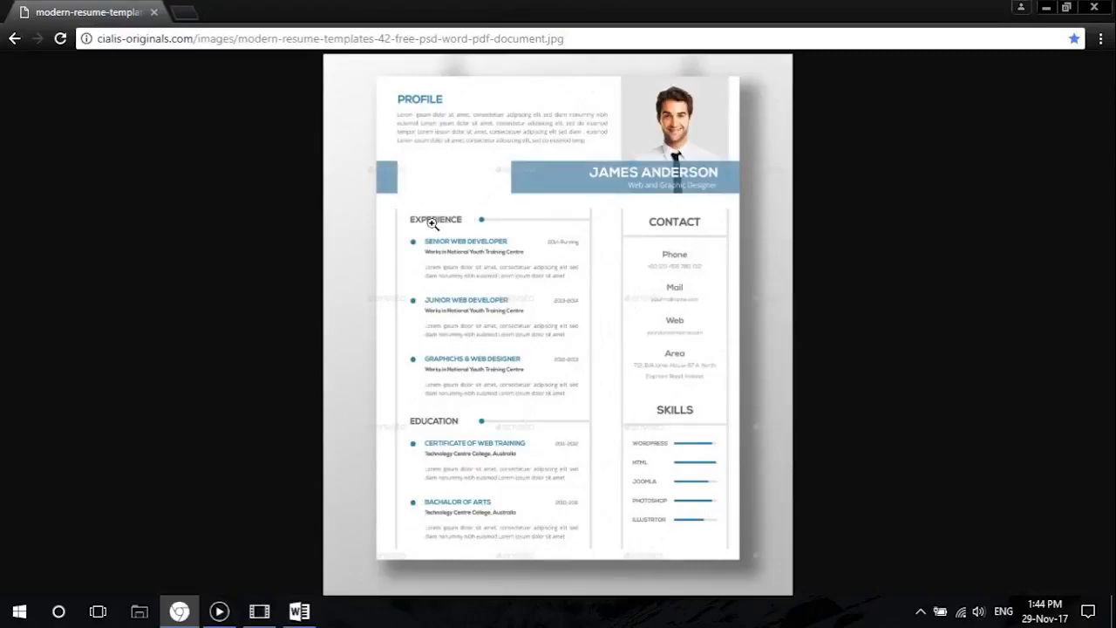
click(1045, 7)
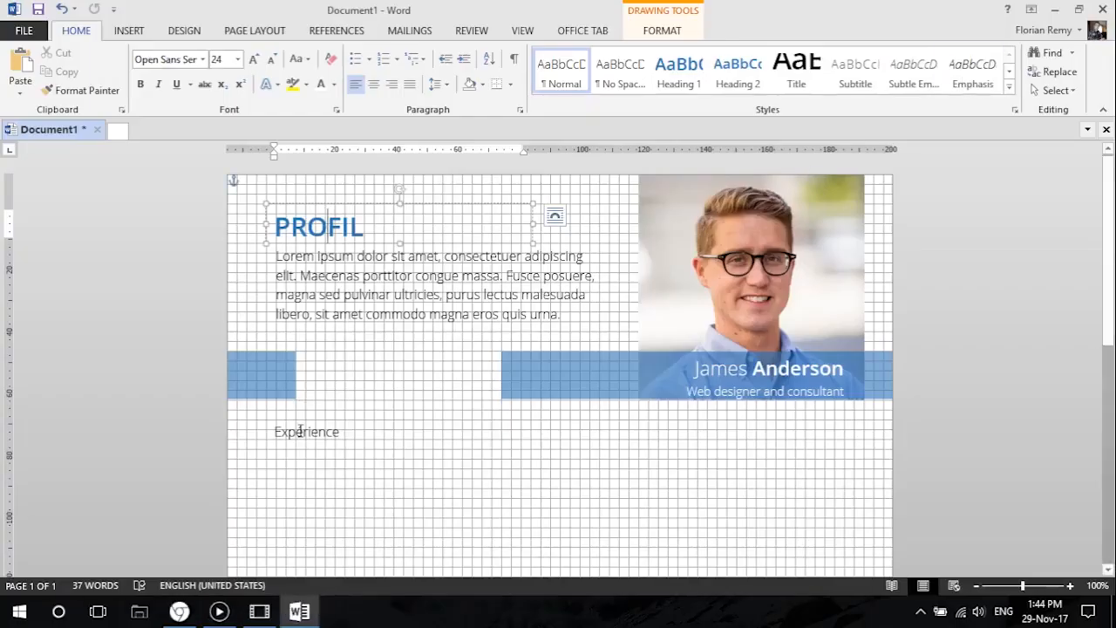
Format the "Expérience" text in uppercase at size 16 with the PROFIL heading's Open Sans font.
click(304, 428)
click(311, 420)
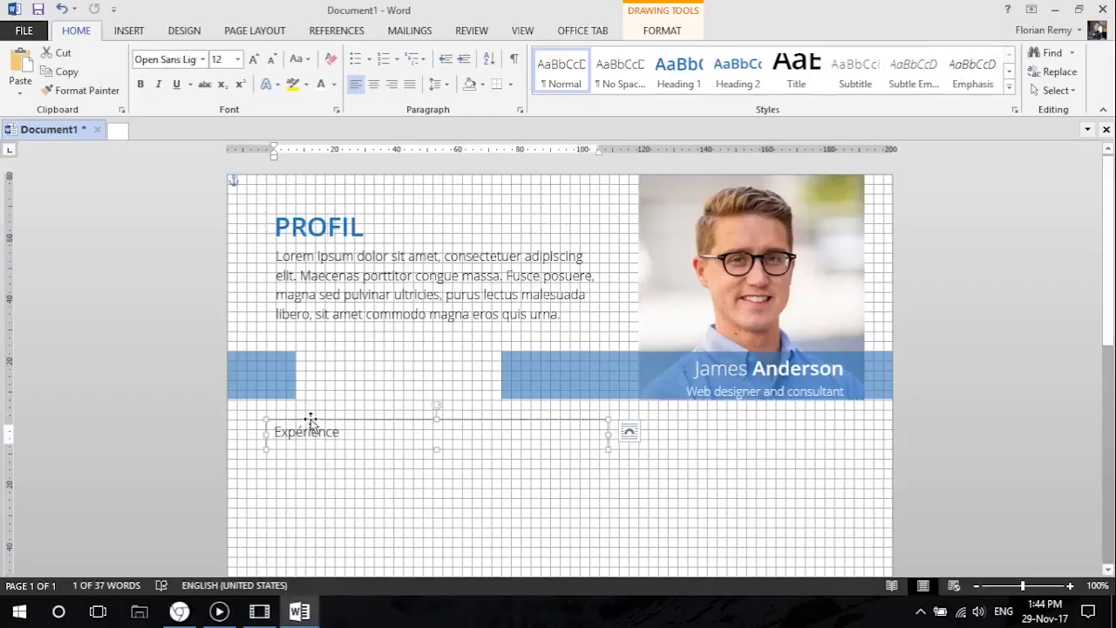
click(202, 59)
click(206, 97)
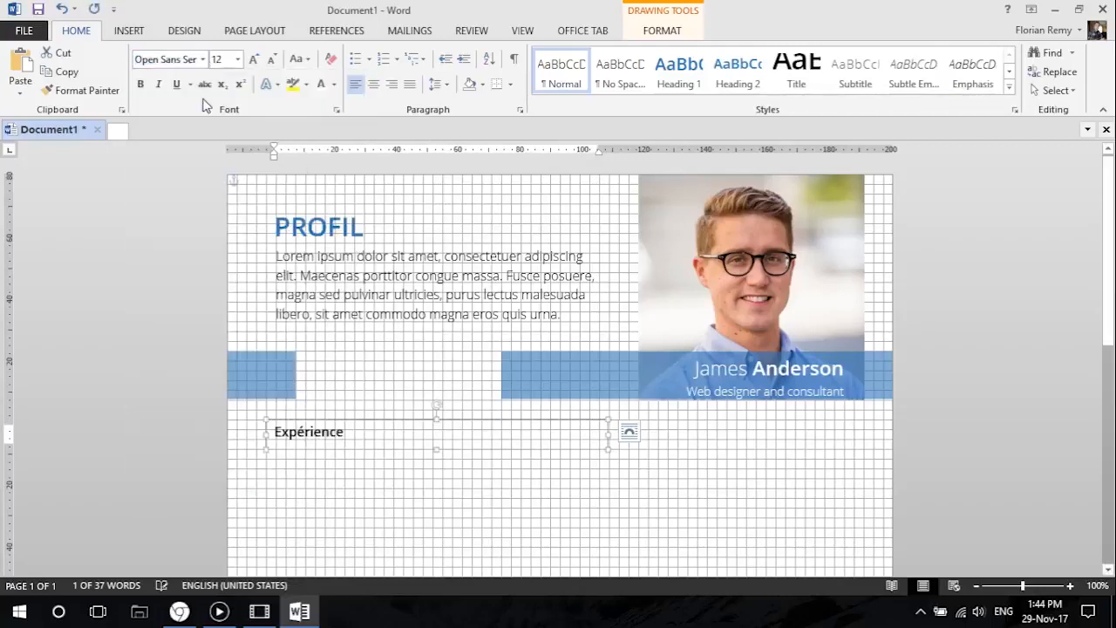
click(297, 59)
click(340, 119)
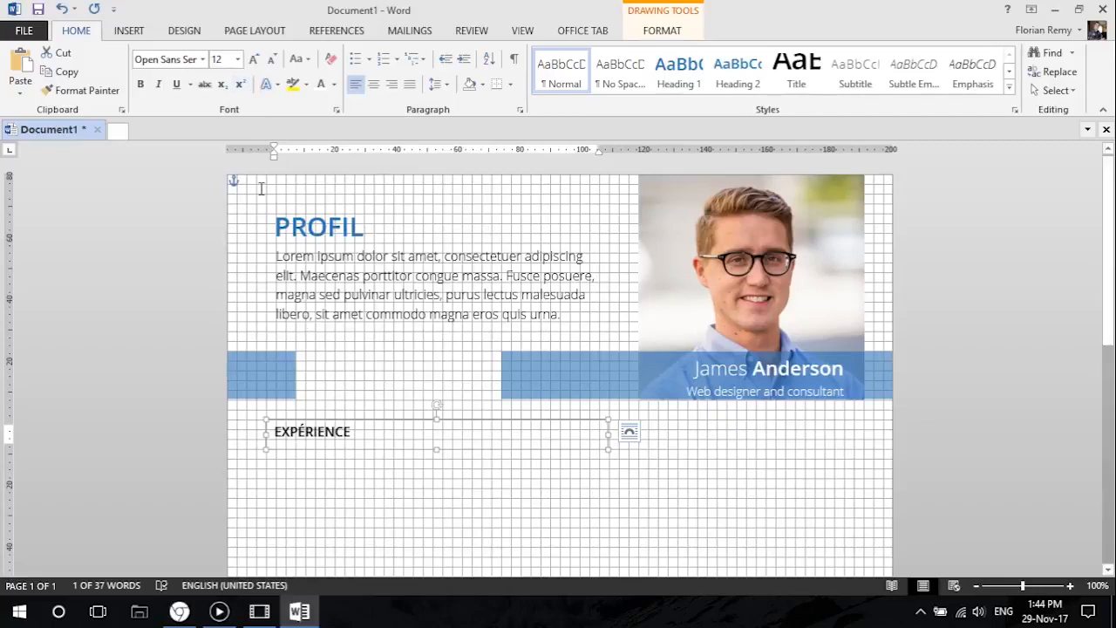
click(253, 58)
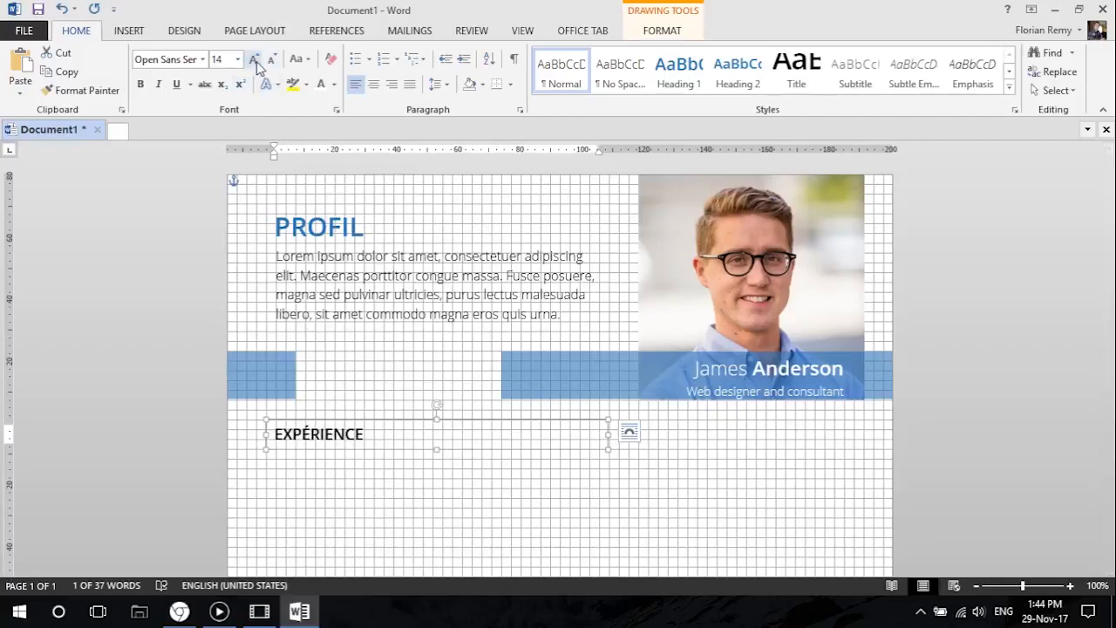
click(254, 59)
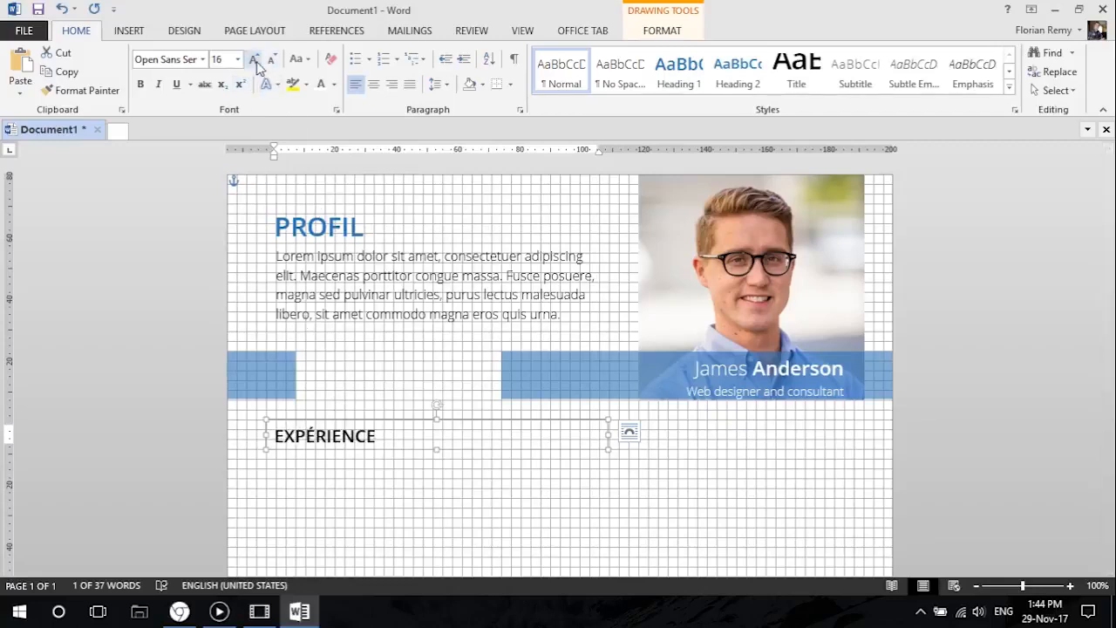
click(307, 225)
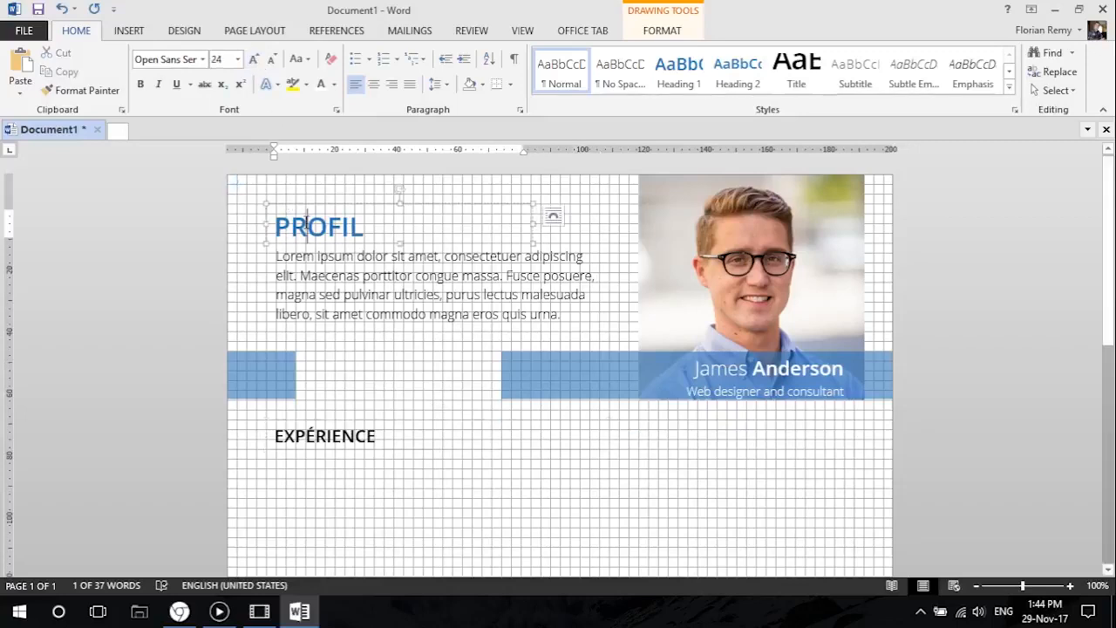
click(324, 436)
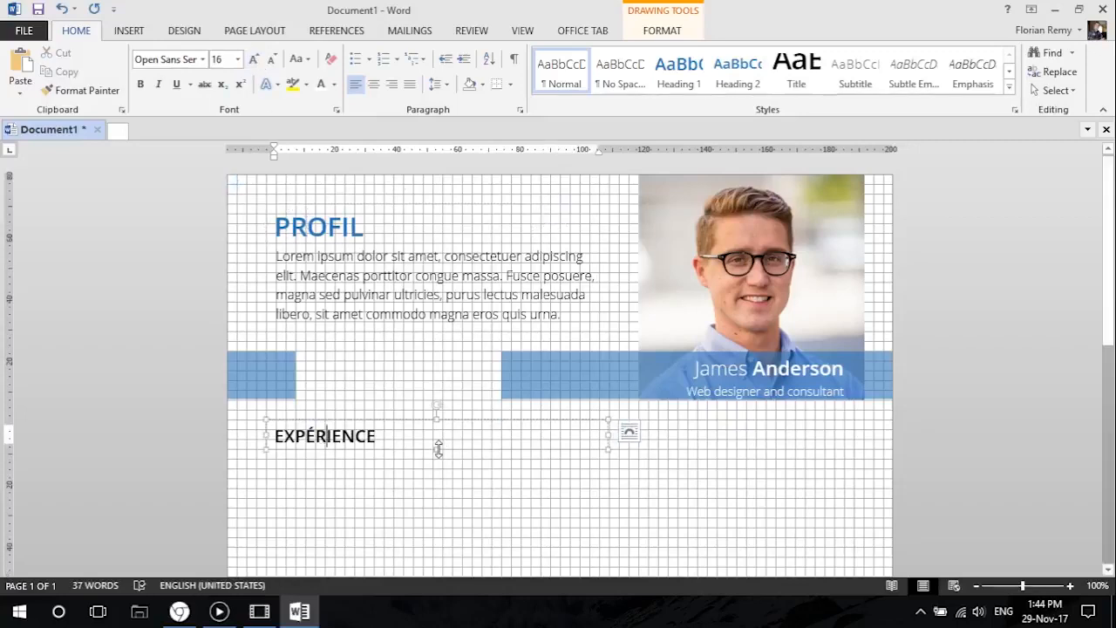
Create a new style named "Titre" from the EXPÉRIENCE heading's formatting.
mouse_move(437, 448)
mouse_down()
mouse_move(436, 459)
mouse_move(429, 450)
mouse_up()
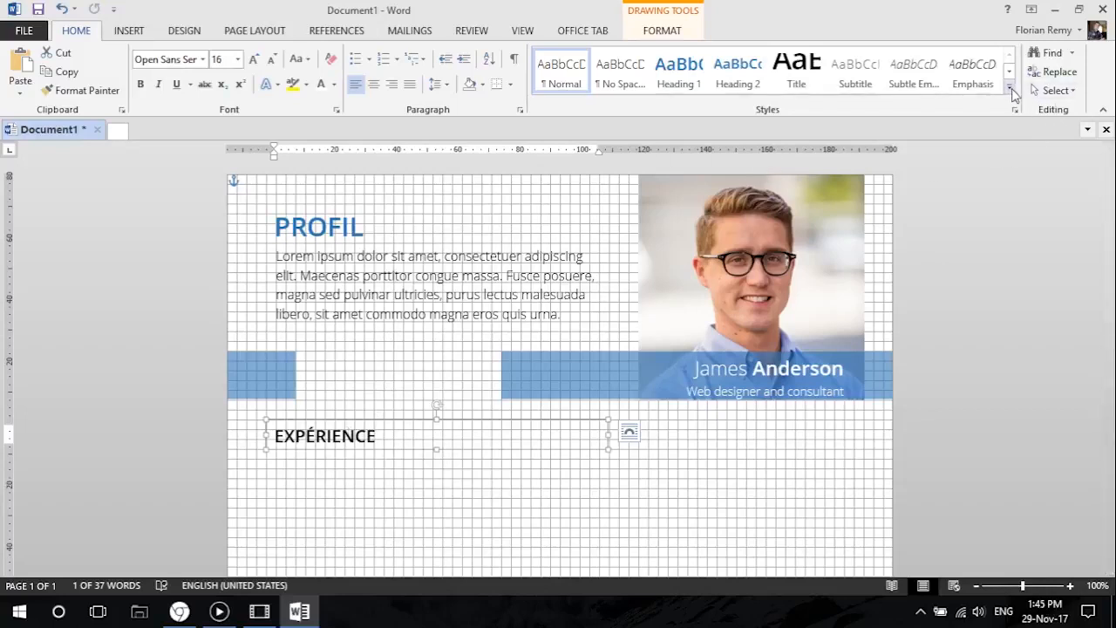
click(1010, 90)
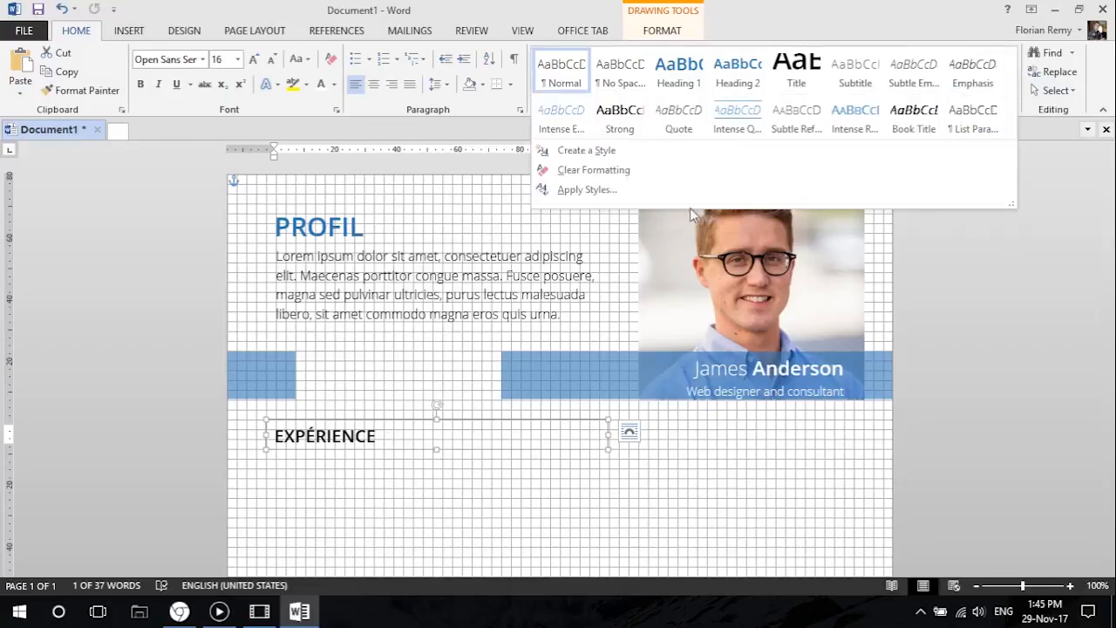
click(617, 152)
text(Titre)
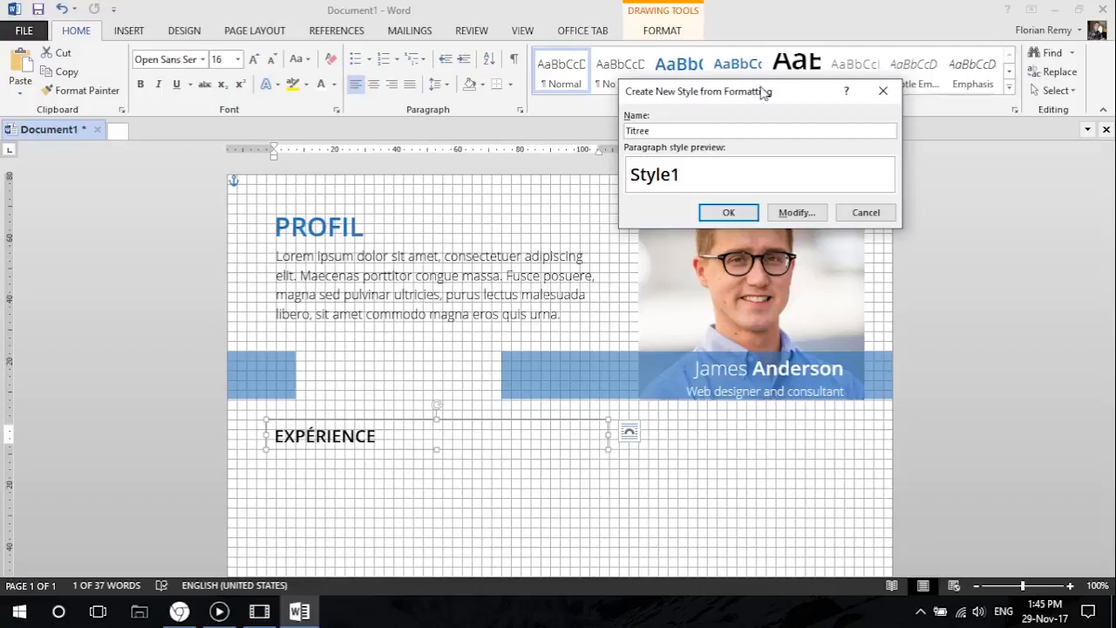
mouse_move(748, 100)
mouse_down()
mouse_move(755, 156)
mouse_move(767, 99)
mouse_up()
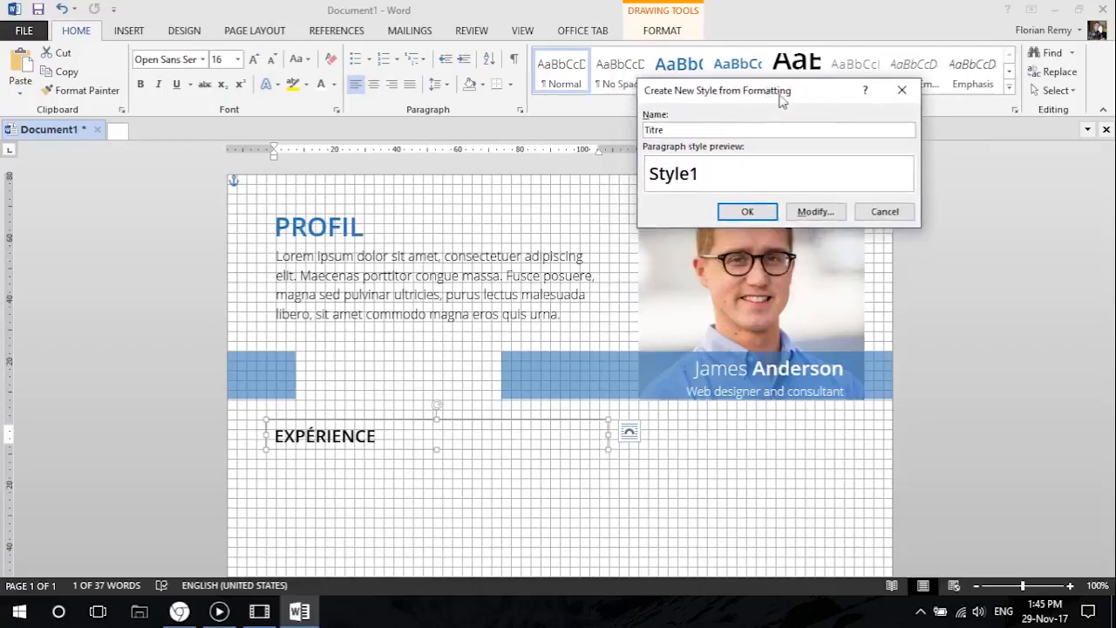
click(748, 212)
click(403, 497)
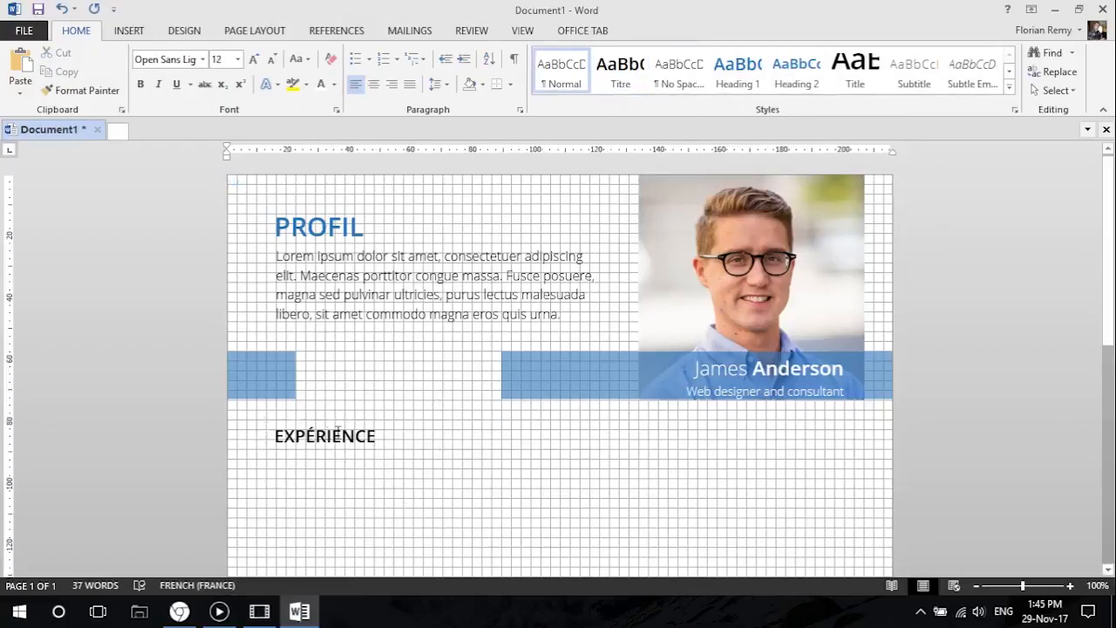
Examine the job entries under Experience in the reference resume in Chrome and return to Word.
scroll(336, 431, down, 2)
click(330, 345)
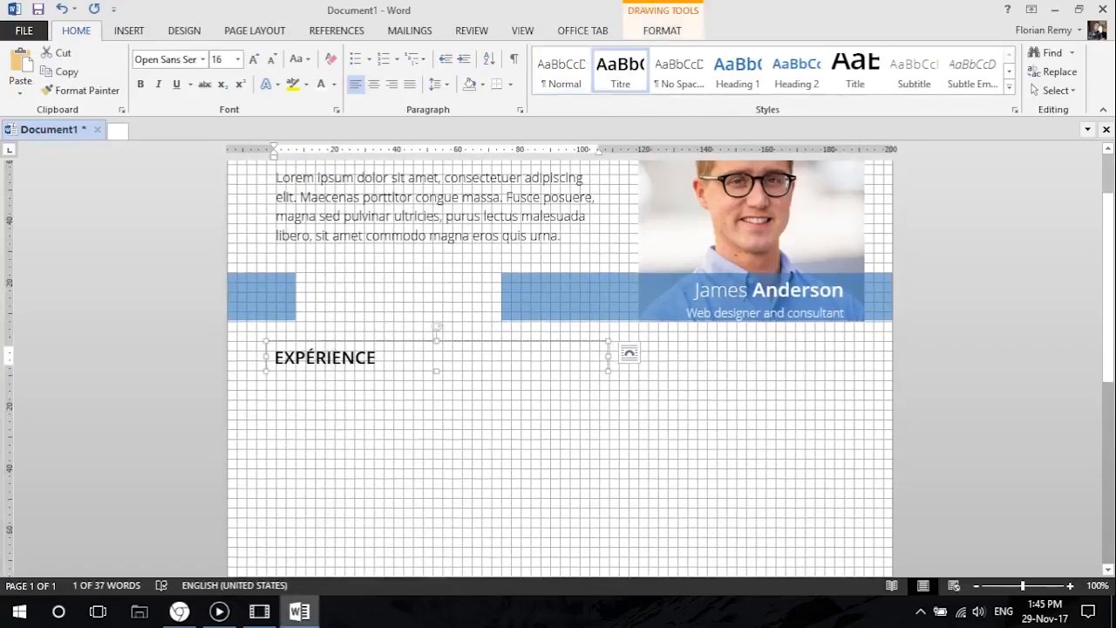
click(181, 614)
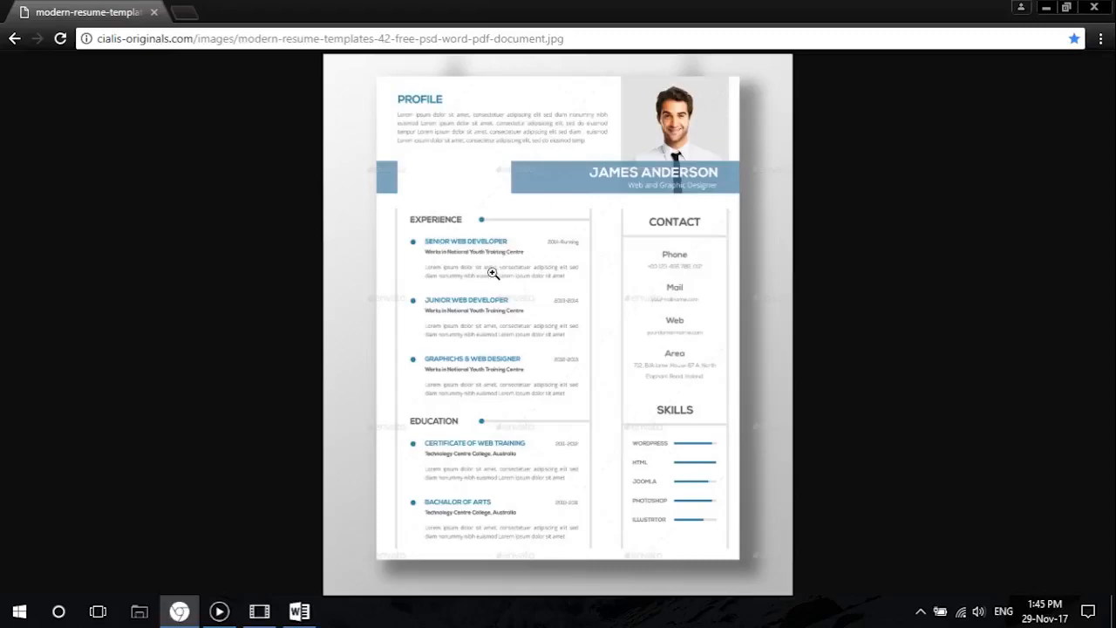
click(1049, 8)
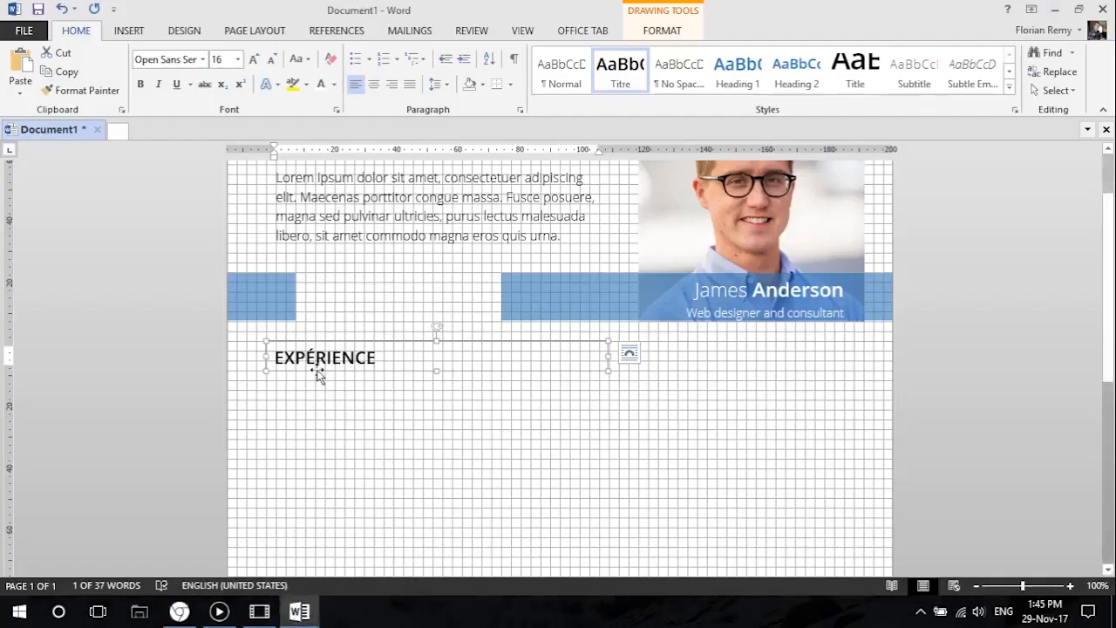
Duplicate the EXPÉRIENCE text box directly below itself and replace its text with "Web designer".
drag(328, 340, 317, 380)
drag(383, 402, 274, 398)
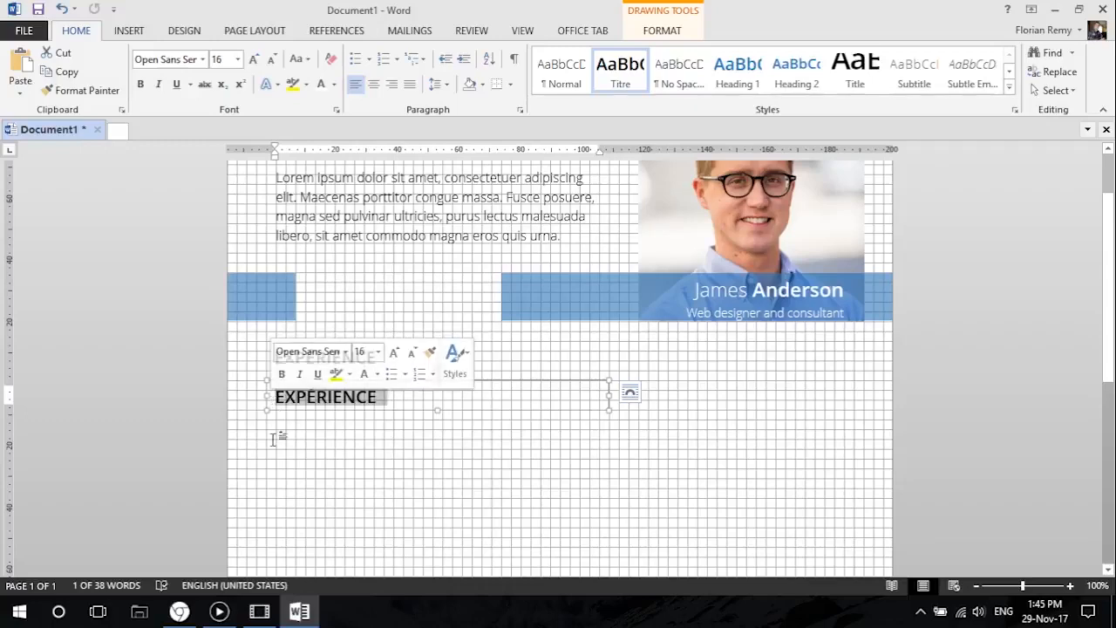
scroll(305, 502, up, 1)
scroll(311, 501, up, 1)
scroll(311, 498, down, 2)
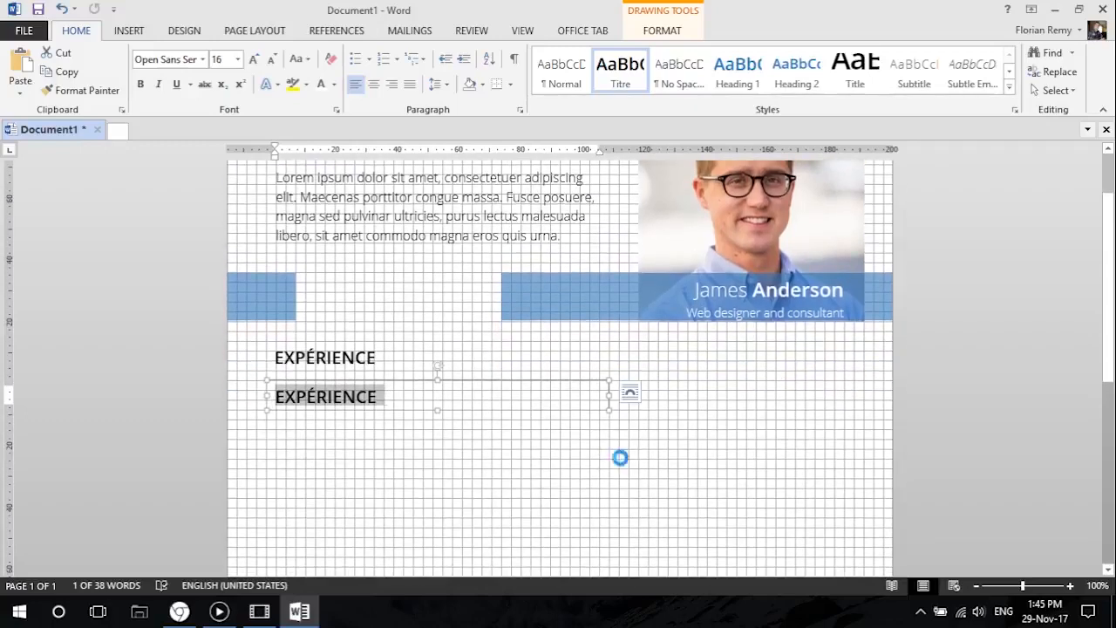
text(Web designer)
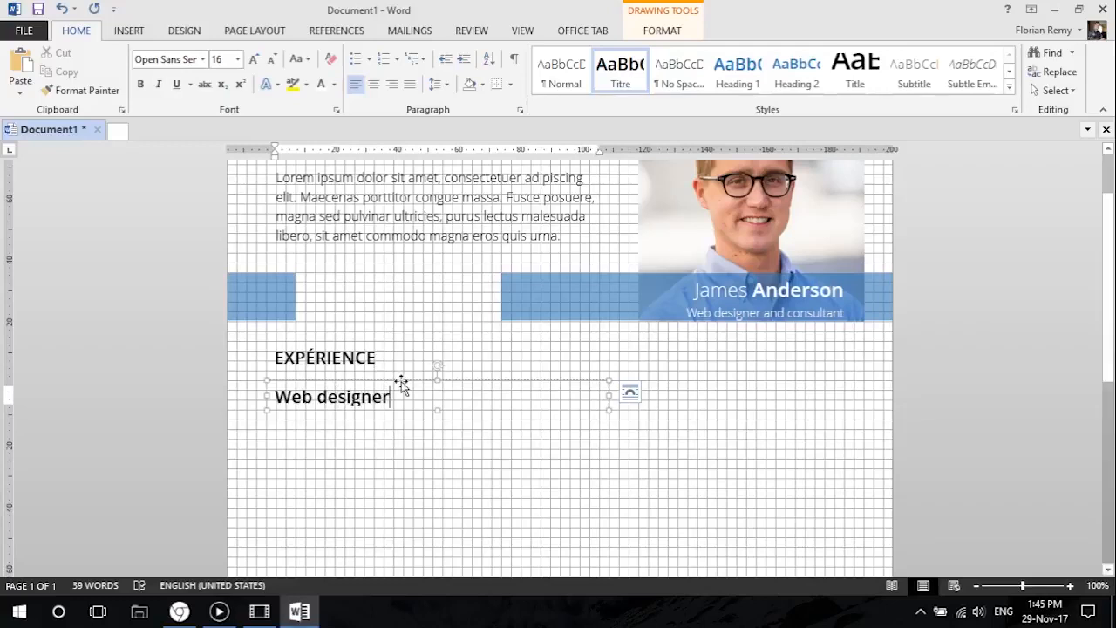
Color the "Web designer" text with the darker blue theme color and reduce its font size to 12.
click(396, 380)
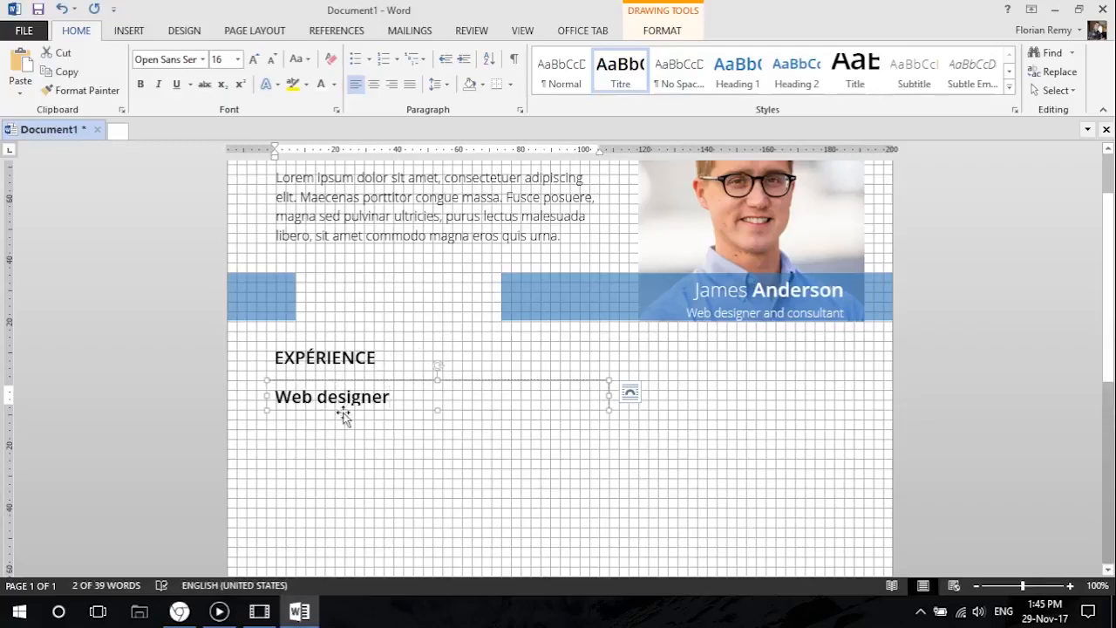
scroll(394, 257, up, 2)
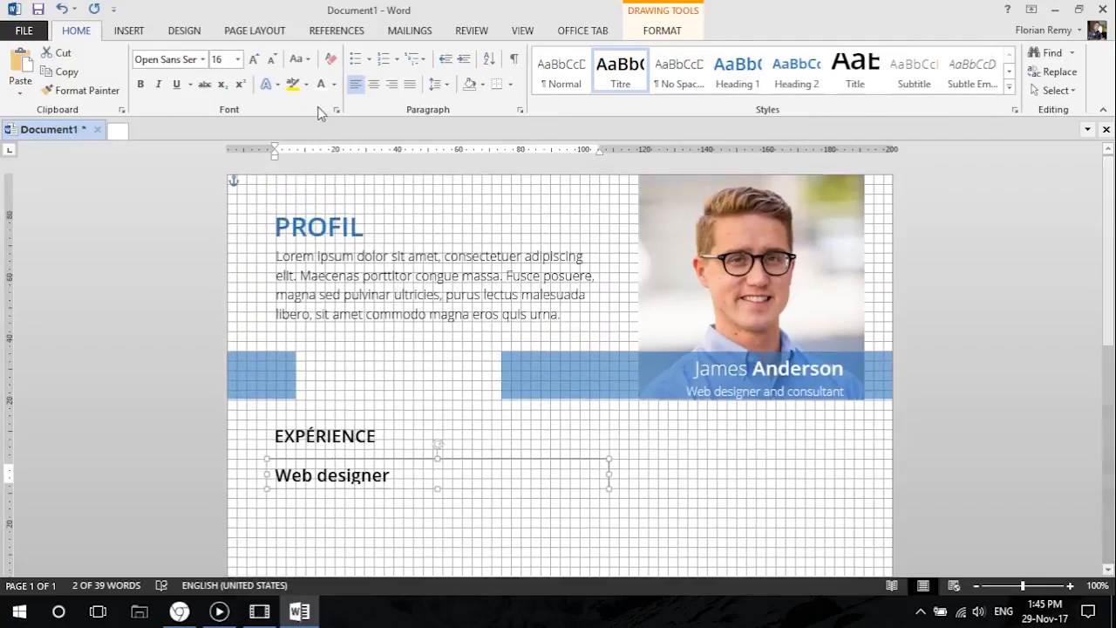
click(334, 84)
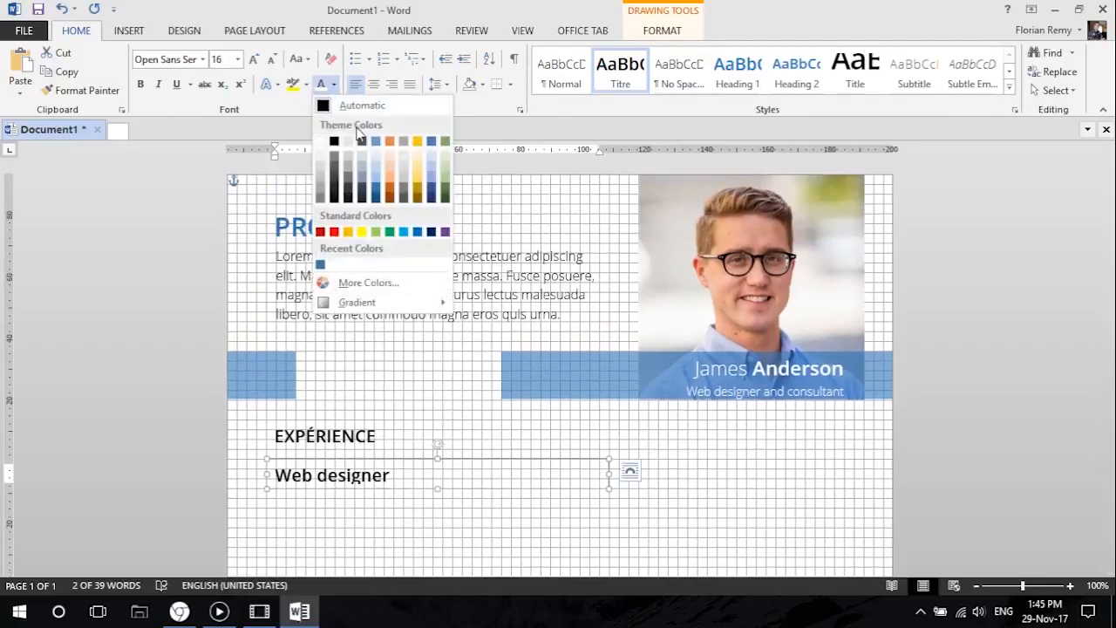
click(378, 189)
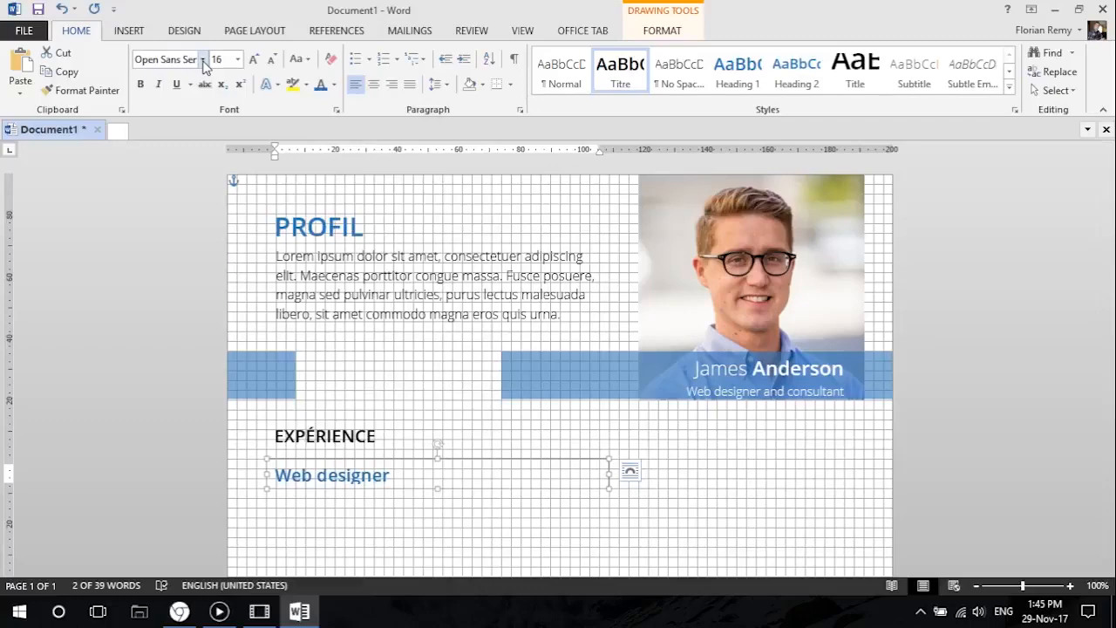
click(271, 60)
click(270, 60)
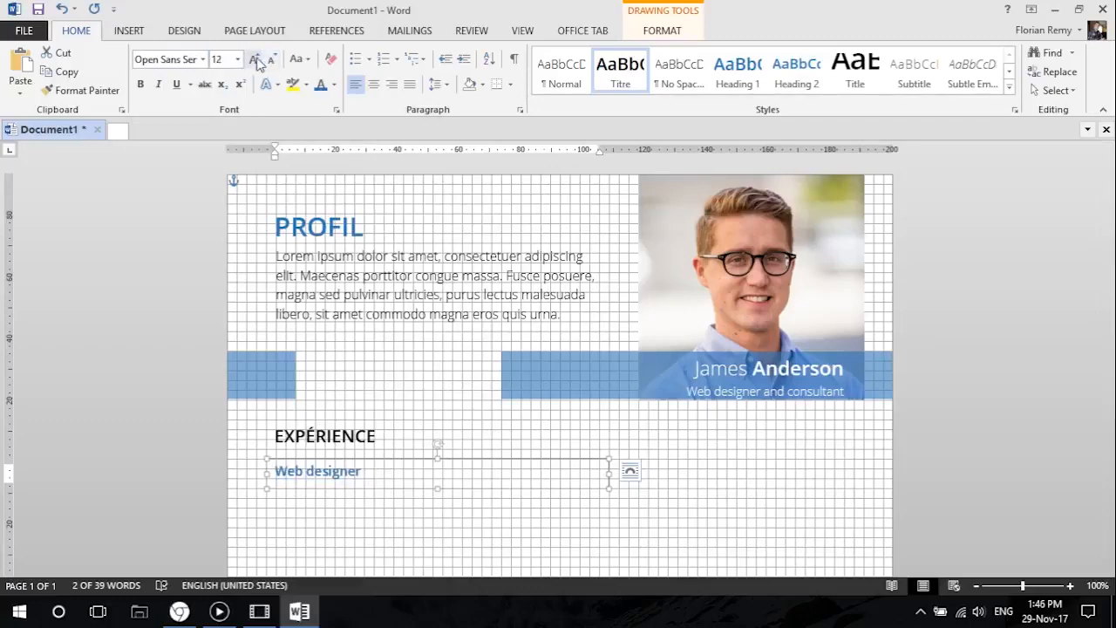
Compare with the reference resume, change the "Web designer" text to uppercase and set its font size to 14.
click(180, 612)
click(180, 612)
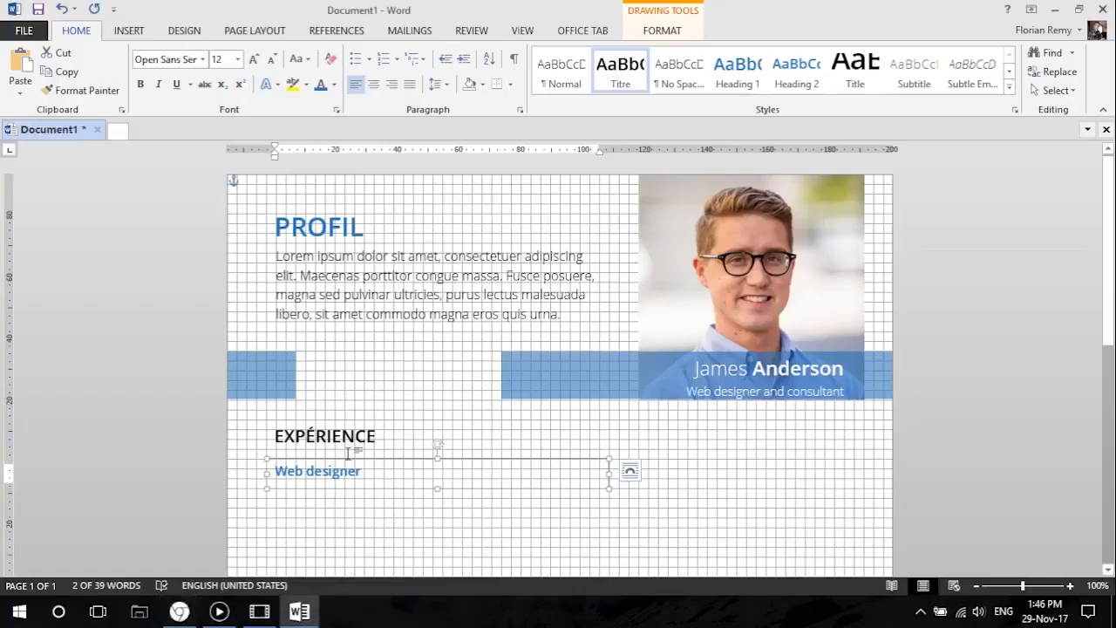
click(311, 61)
click(339, 114)
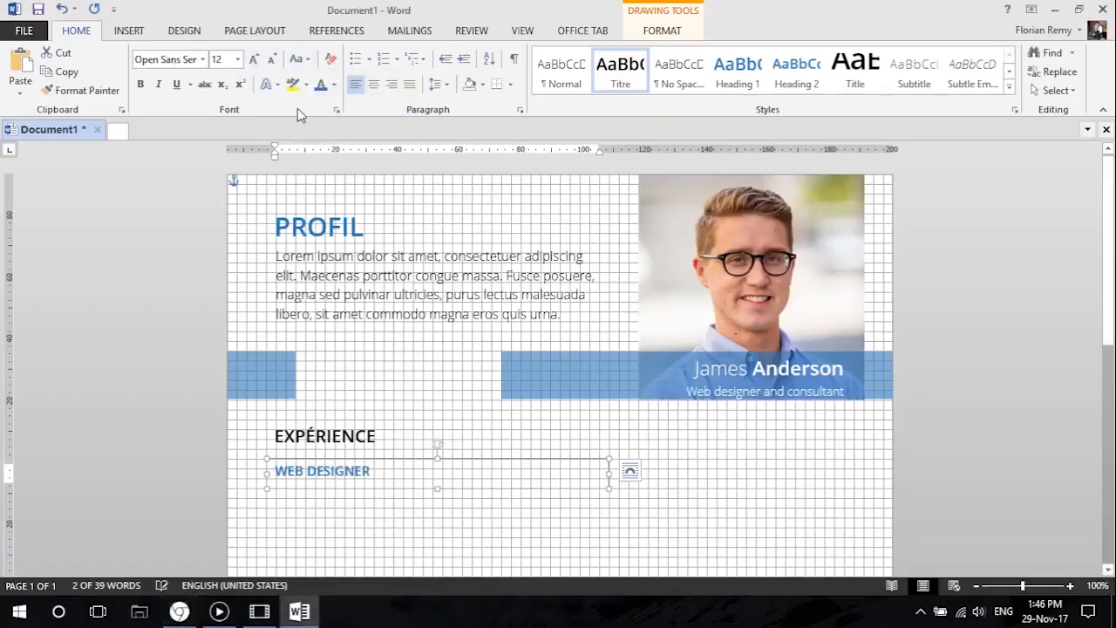
click(253, 59)
click(340, 438)
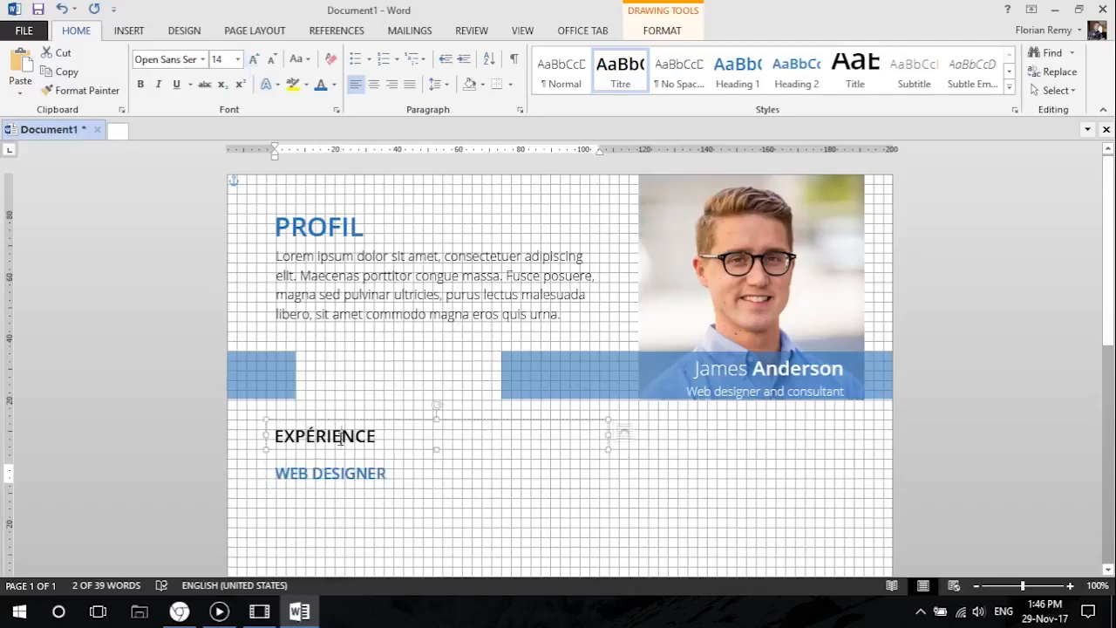
Set the EXPÉRIENCE heading's font size to 18 and compare it with the PROFIL heading and profile paragraph.
click(340, 438)
click(333, 225)
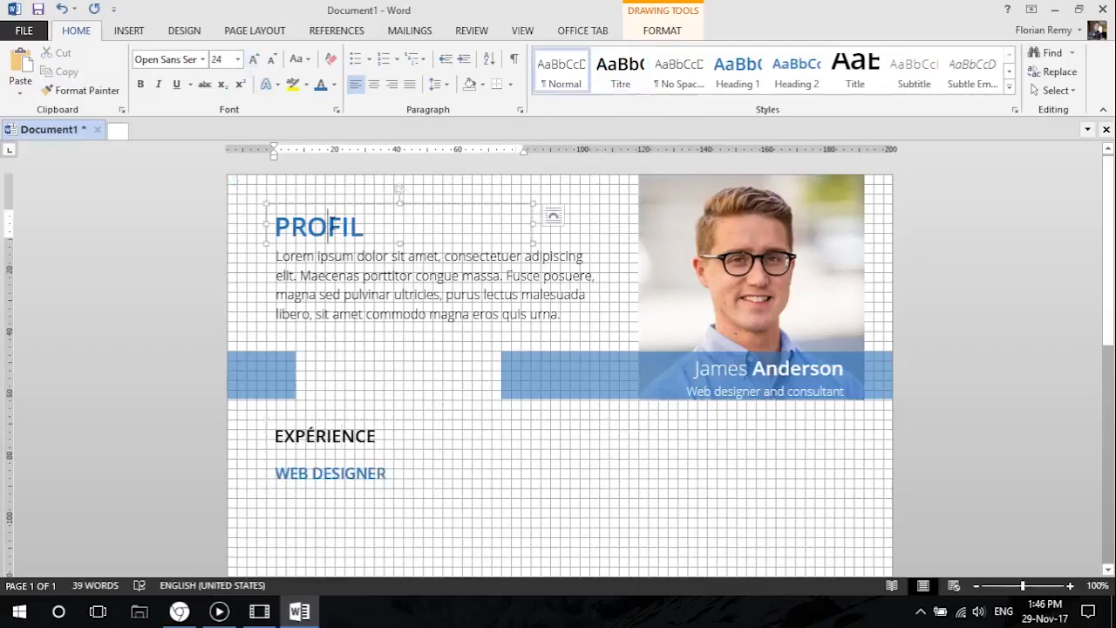
click(335, 427)
double_click(335, 428)
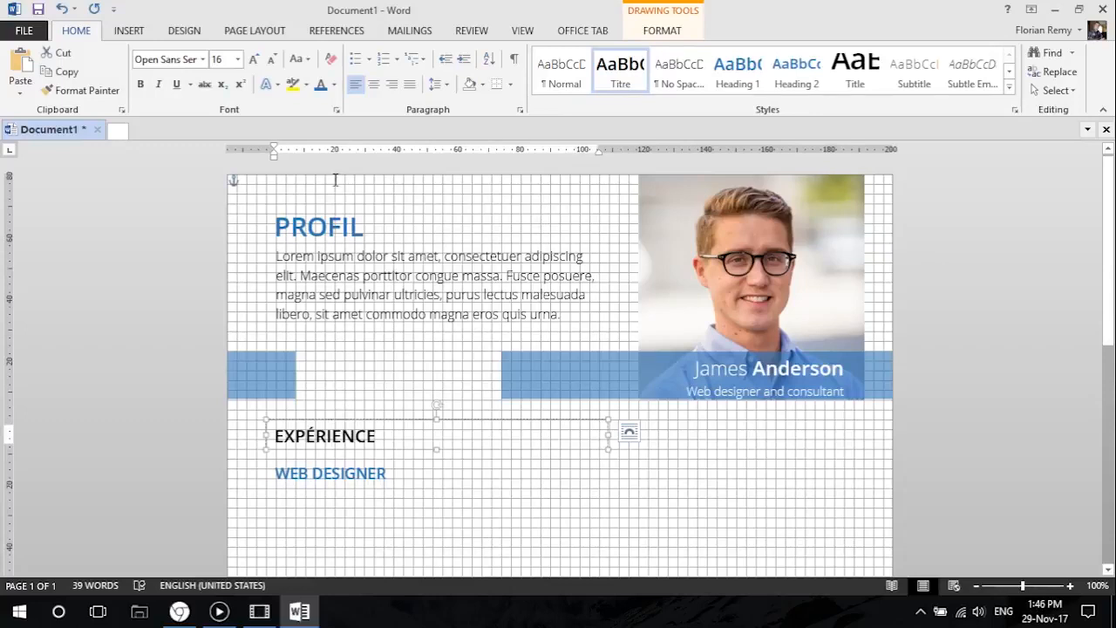
click(253, 59)
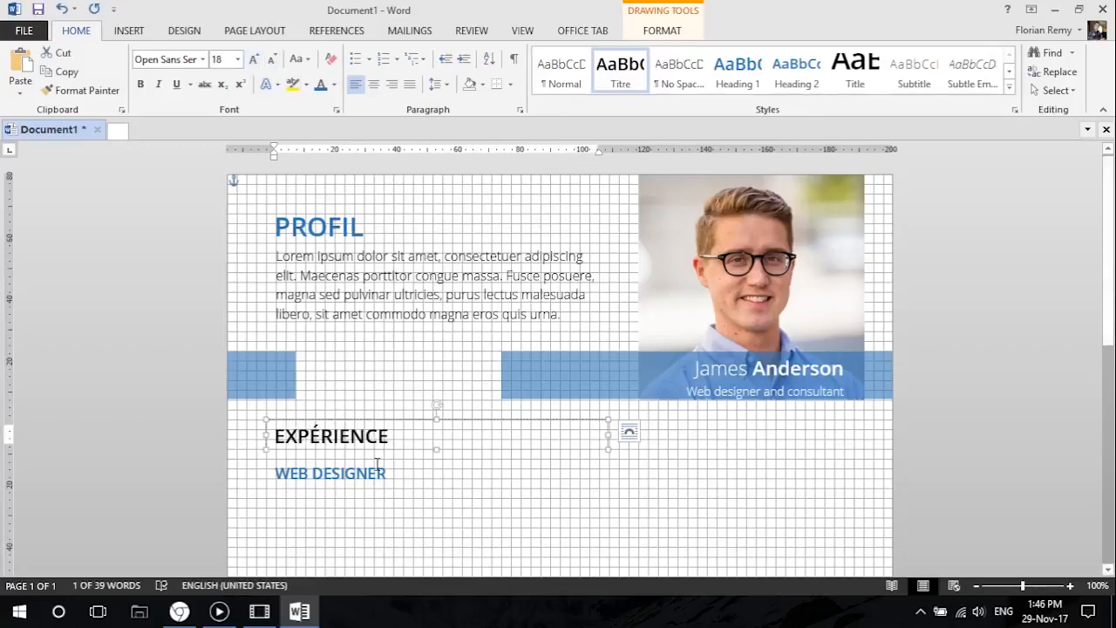
click(330, 226)
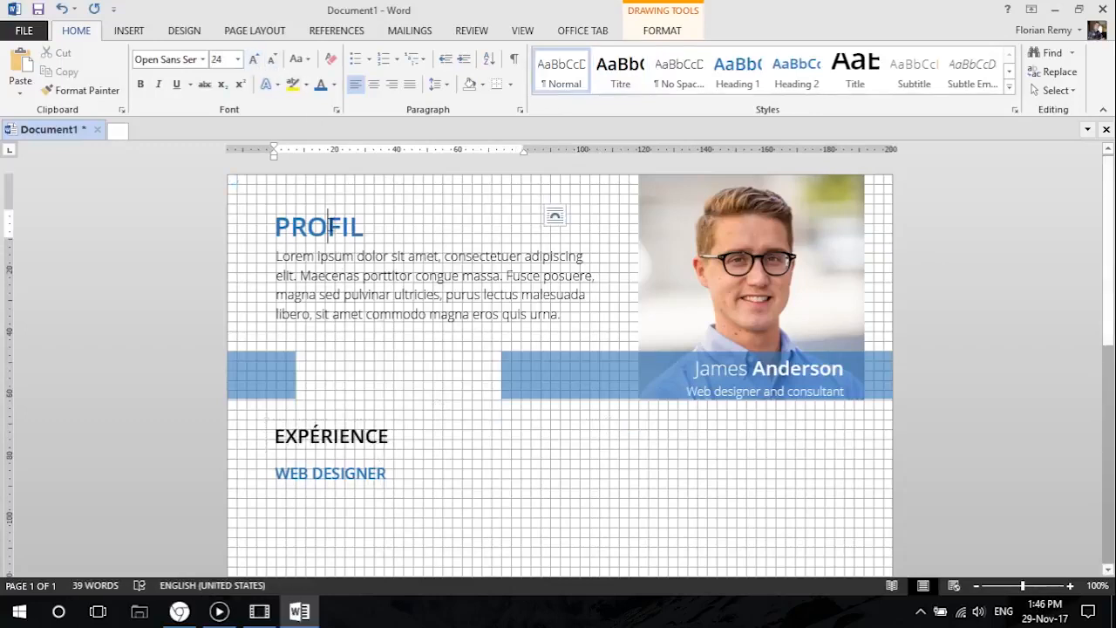
click(363, 255)
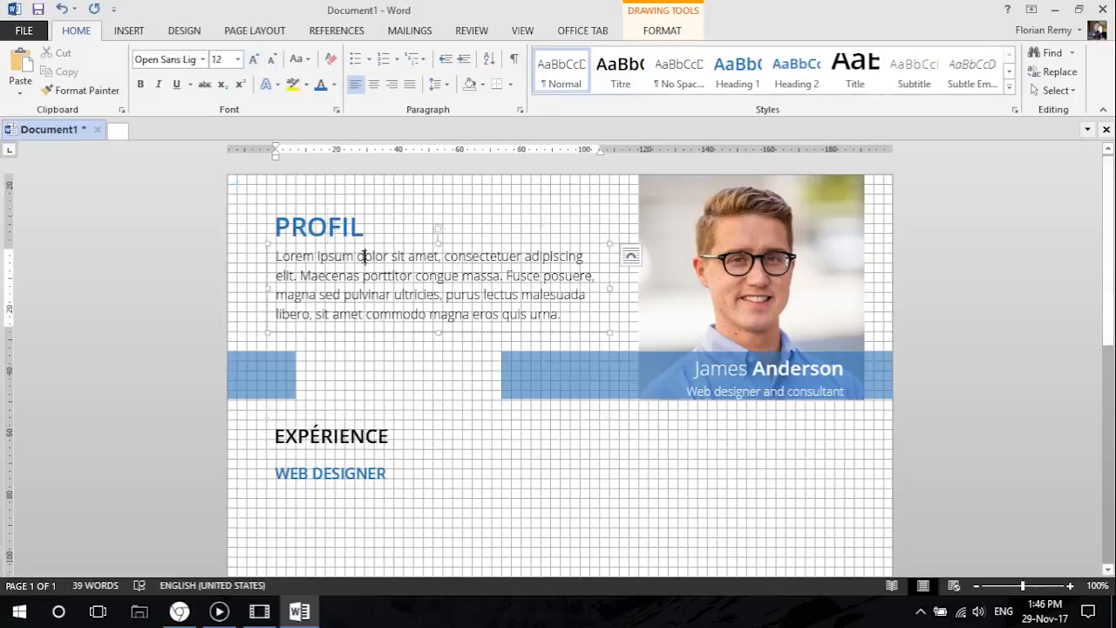
click(361, 455)
click(374, 528)
Duplicate the WEB DESIGNER text box onto the same line beside it and replace its text with "2014 - 17".
scroll(354, 475, down, 2)
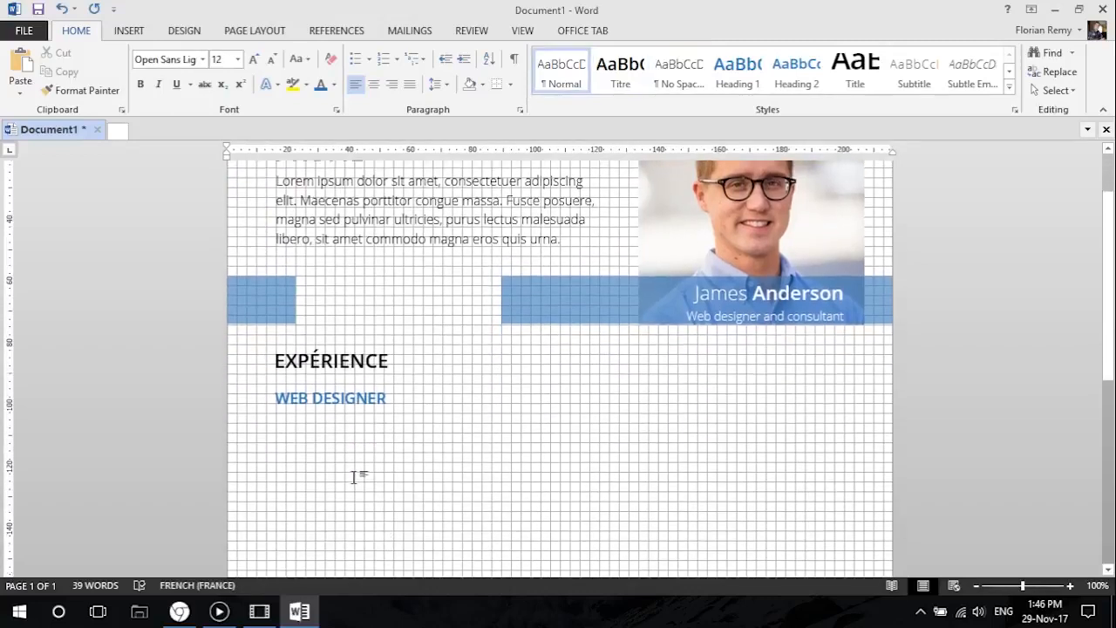
click(361, 394)
mouse_move(618, 391)
mouse_down()
mouse_move(443, 394)
mouse_move(581, 384)
mouse_move(570, 383)
mouse_up()
triple_click(548, 389)
text(2014 - 17)
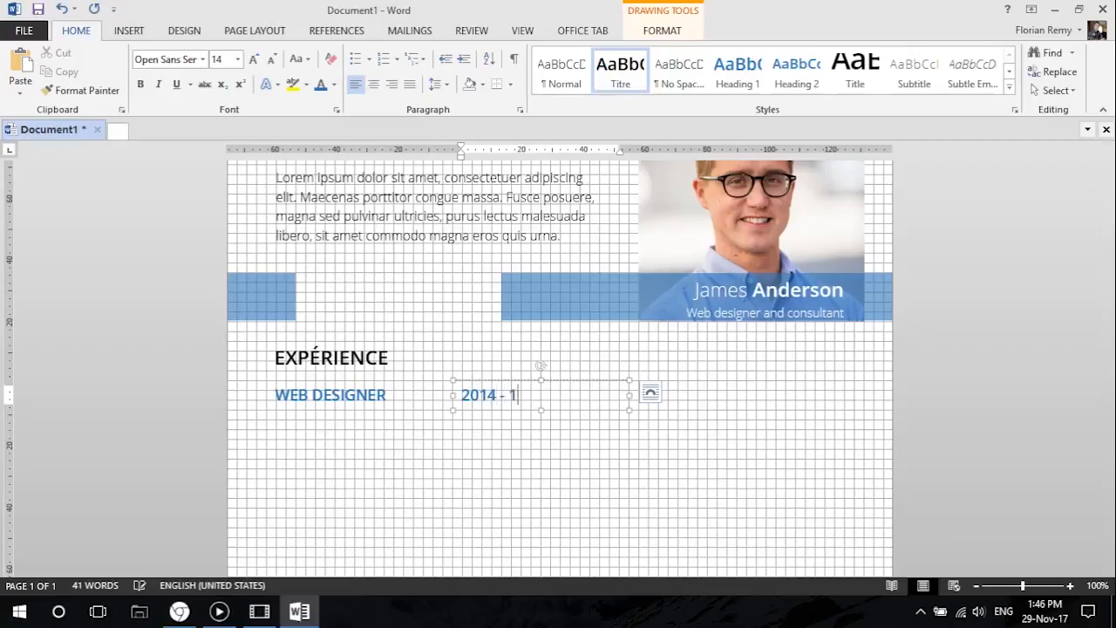
Format the "2014 - 17" text in the Open Sans Light body font and make it italic.
click(501, 382)
click(202, 59)
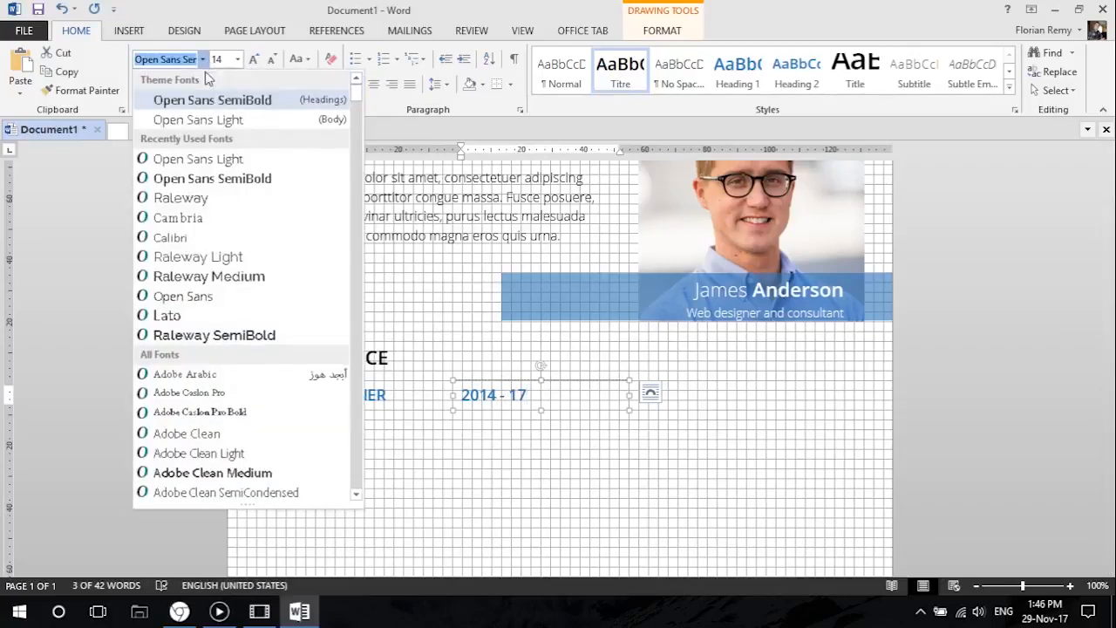
click(203, 117)
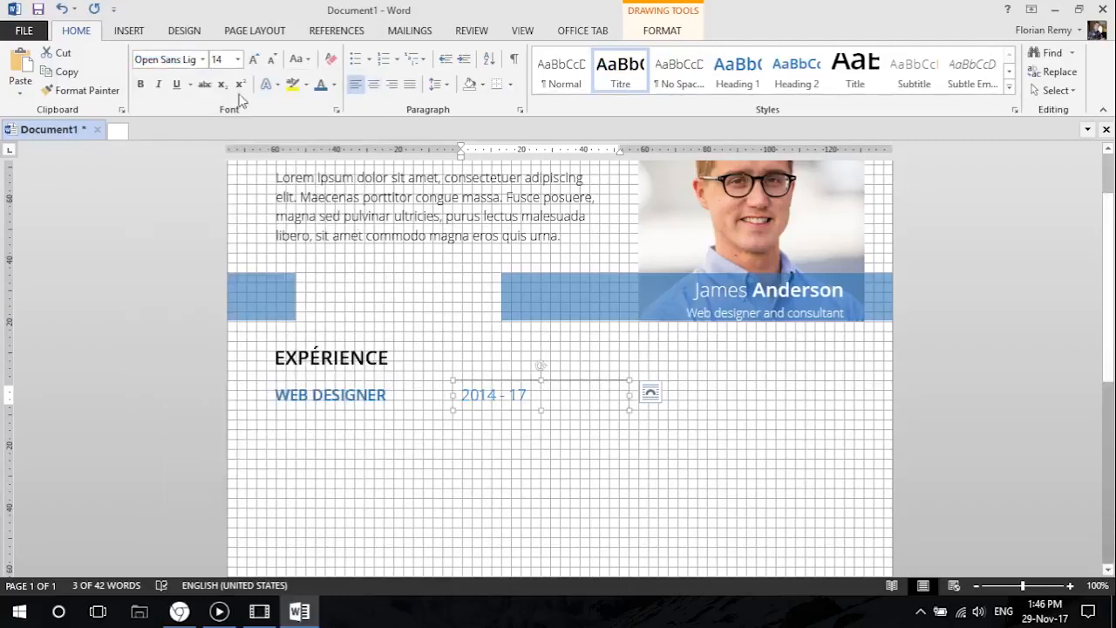
click(158, 83)
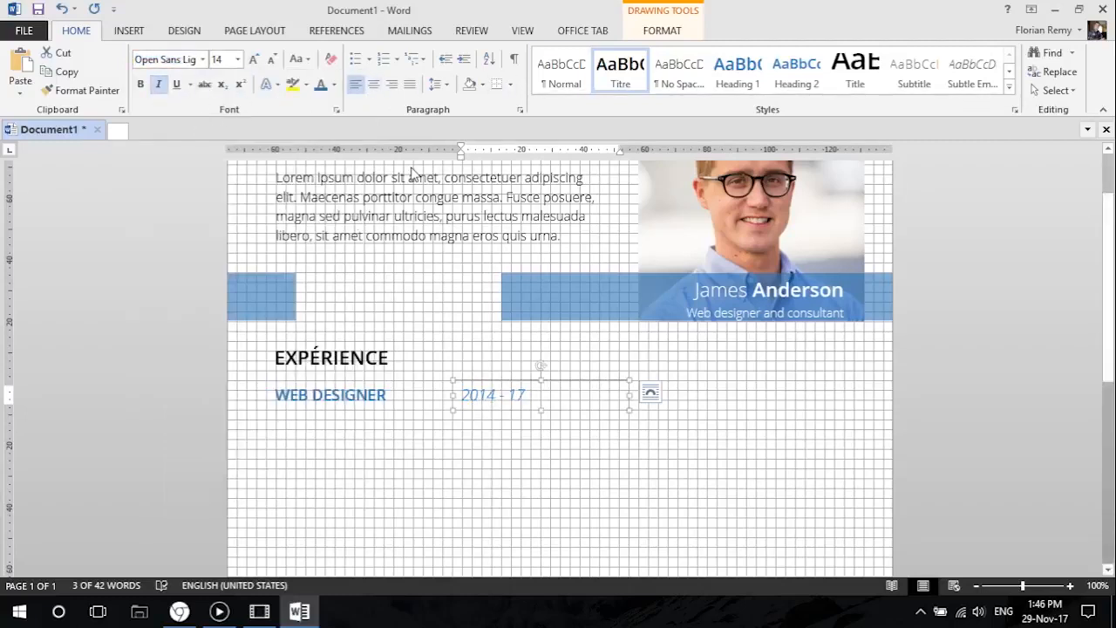
Color the date text black, try font size 12 on it and set it back to 14.
click(334, 84)
click(341, 108)
click(272, 60)
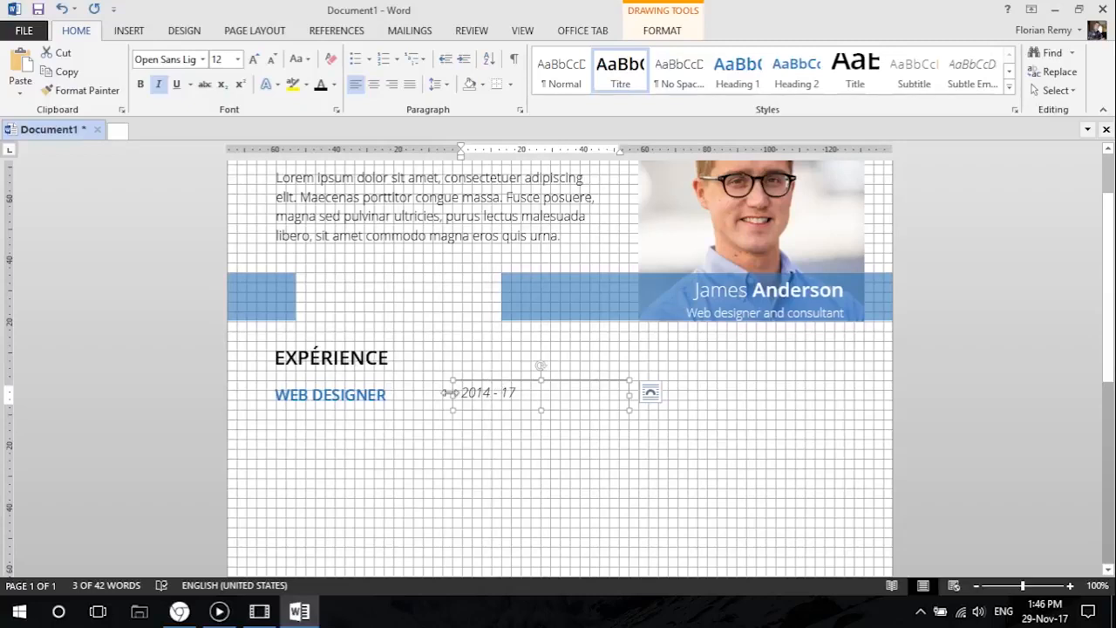
click(253, 60)
Narrow the date text box from its left edge and shift it slightly left along the job title's line.
drag(449, 395, 531, 385)
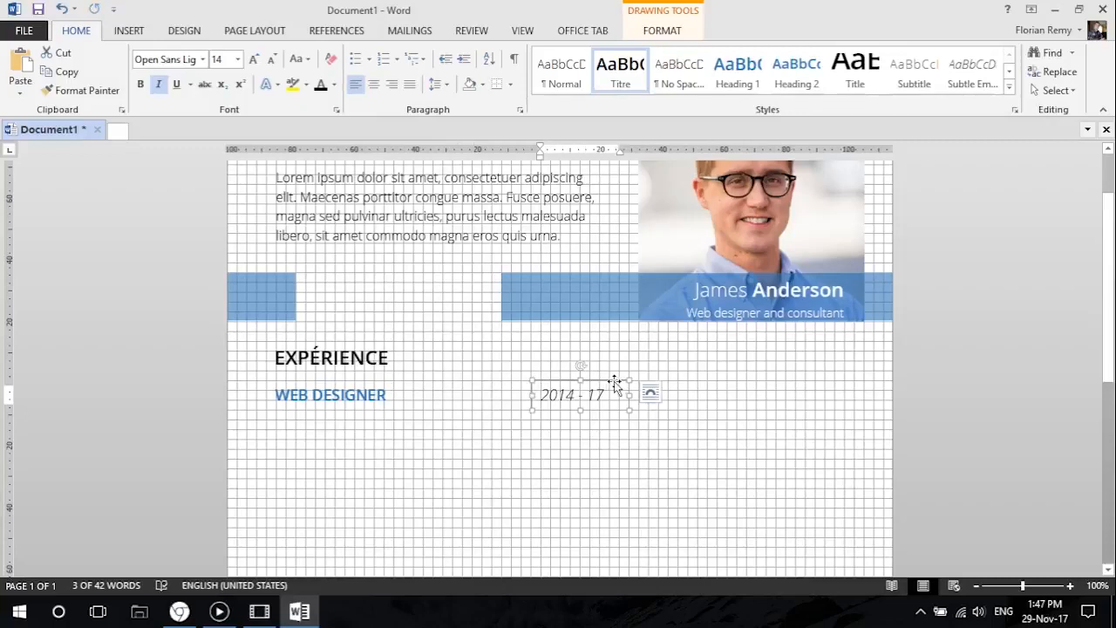
drag(615, 381, 596, 381)
drag(510, 394, 509, 396)
click(506, 447)
scroll(424, 434, down, 5)
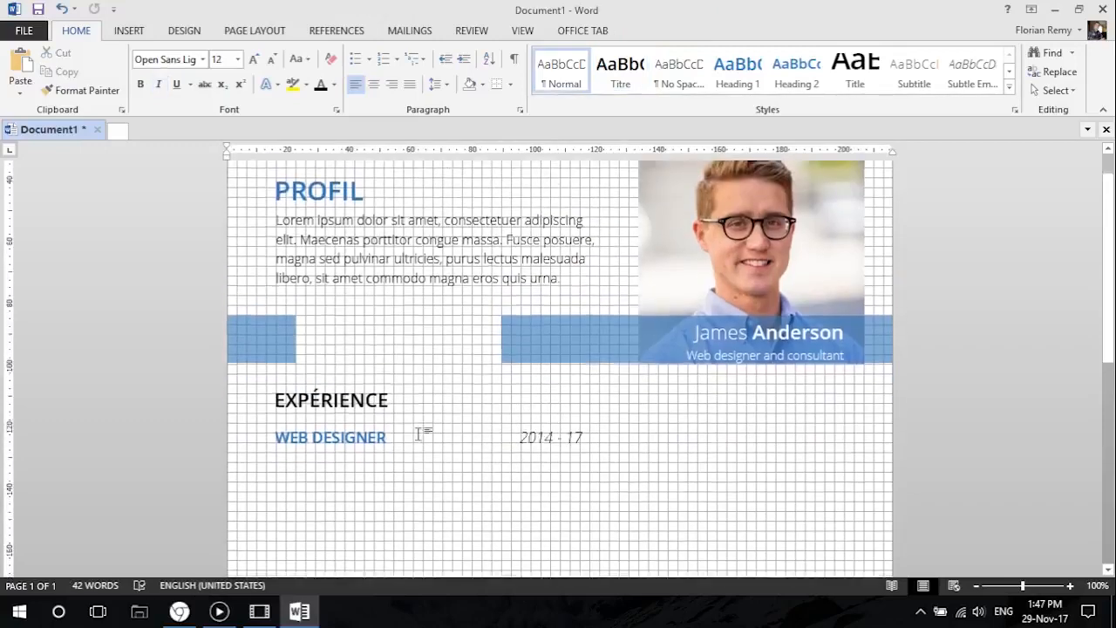
Duplicate the WEB DESIGNER text box directly below itself and adjust the copy's vertical position.
click(342, 272)
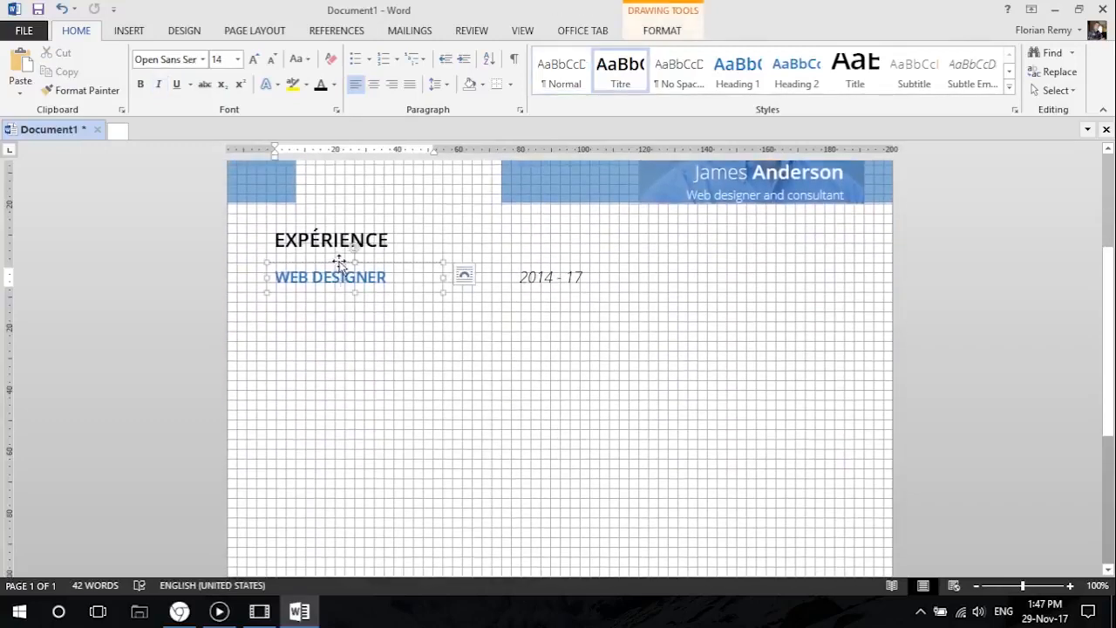
drag(338, 262, 339, 282)
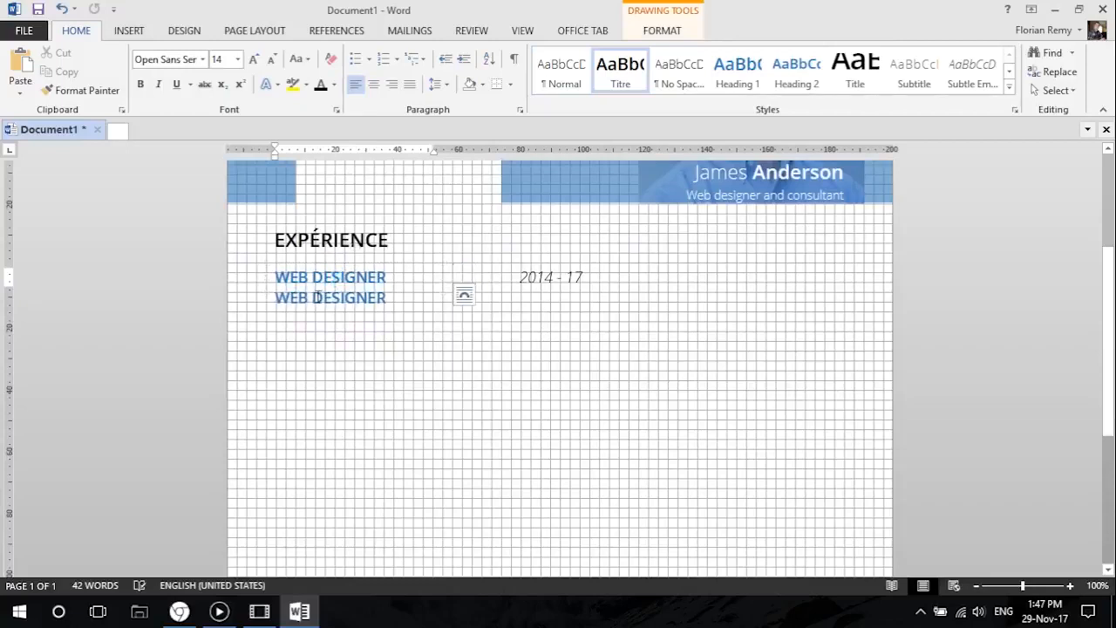
drag(320, 311, 323, 315)
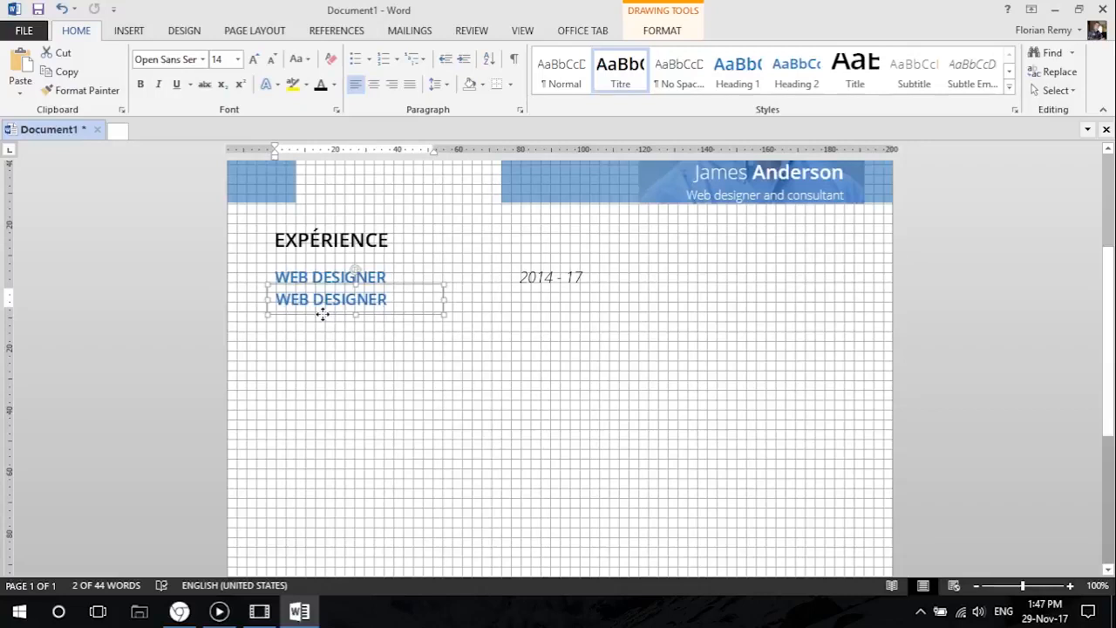
drag(323, 315, 324, 313)
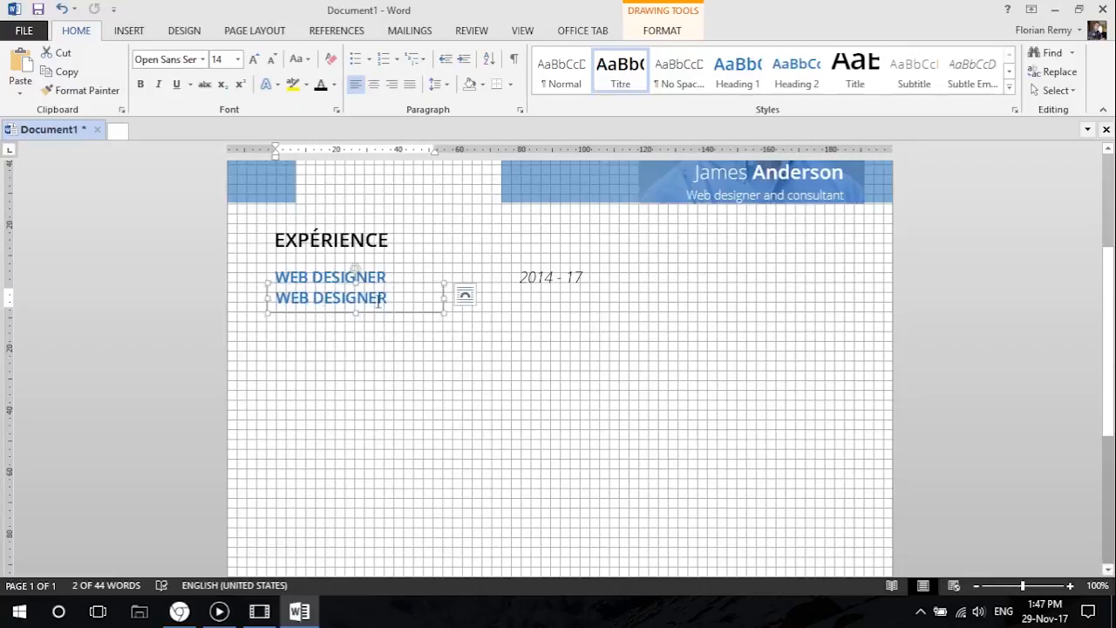
Reduce the lower WEB DESIGNER text to font size 12 and color it black.
drag(397, 301, 267, 296)
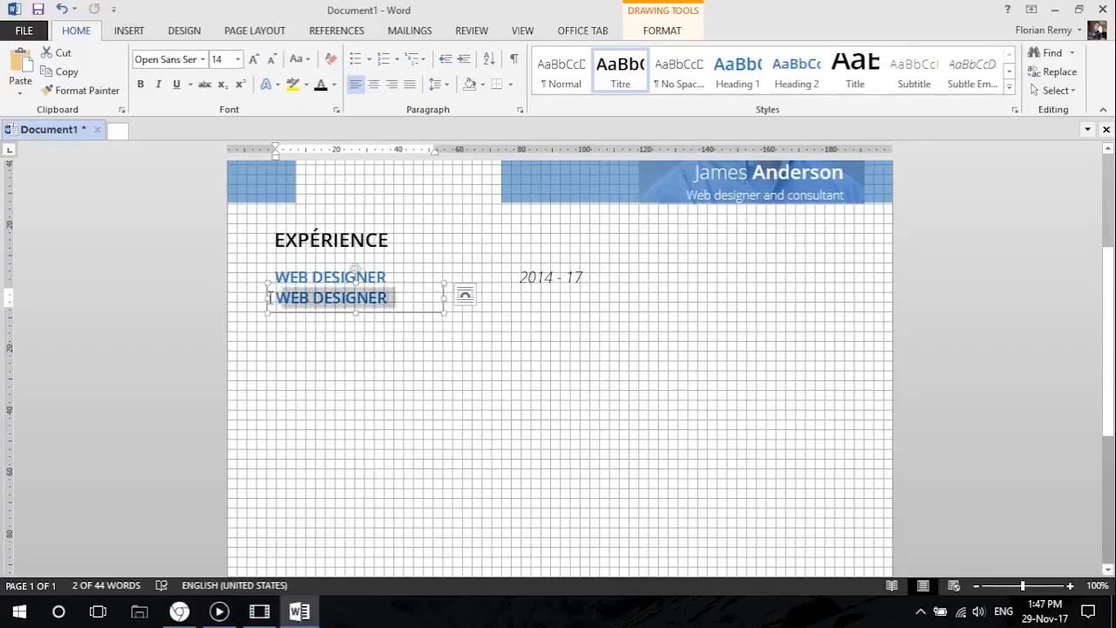
click(273, 59)
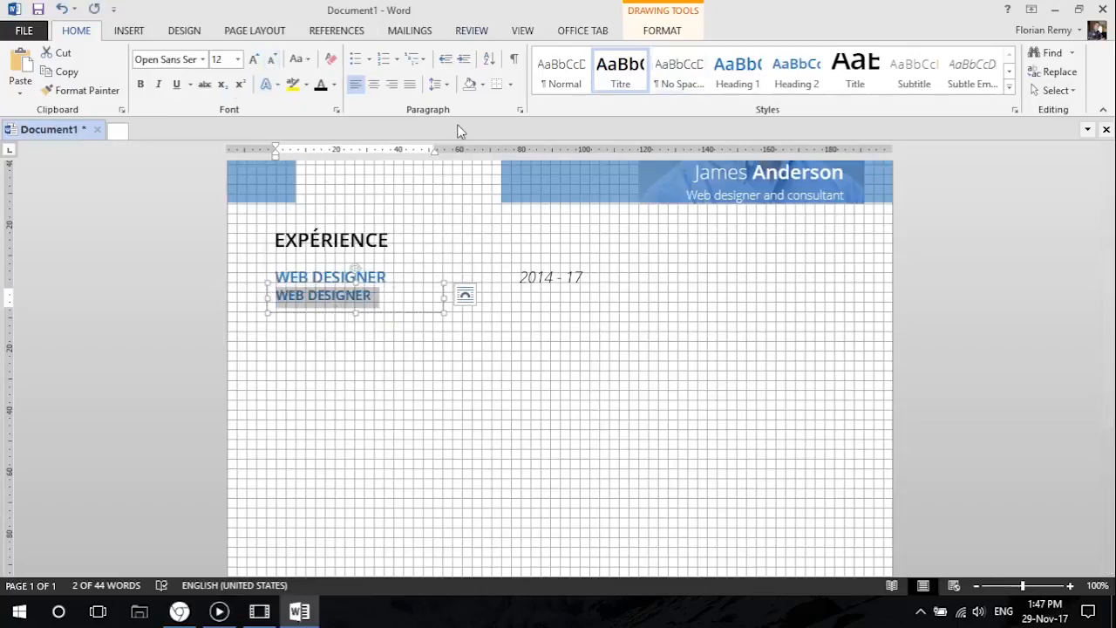
click(321, 84)
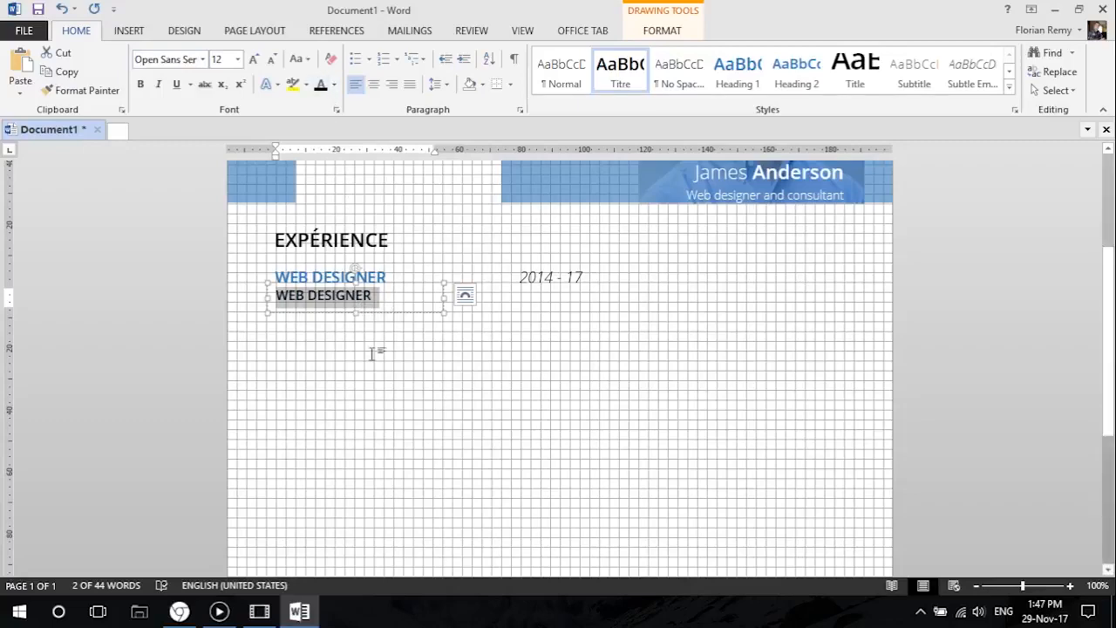
Check the employer line in the Chrome reference, replace the lower text with "National Youth Training Center" and widen its box to fit one line.
click(180, 610)
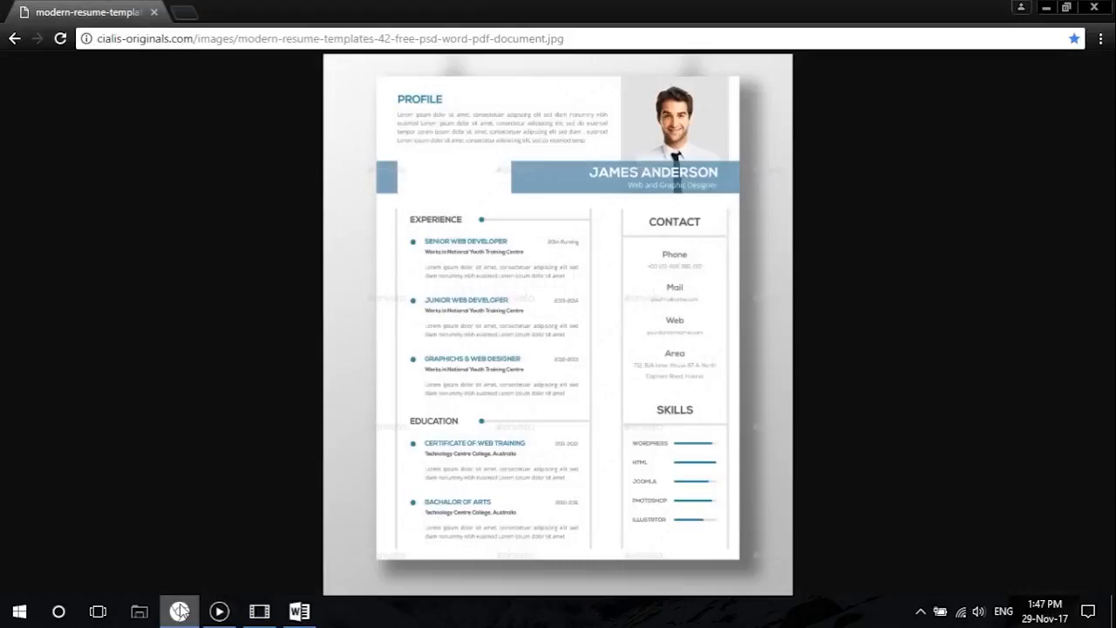
click(180, 610)
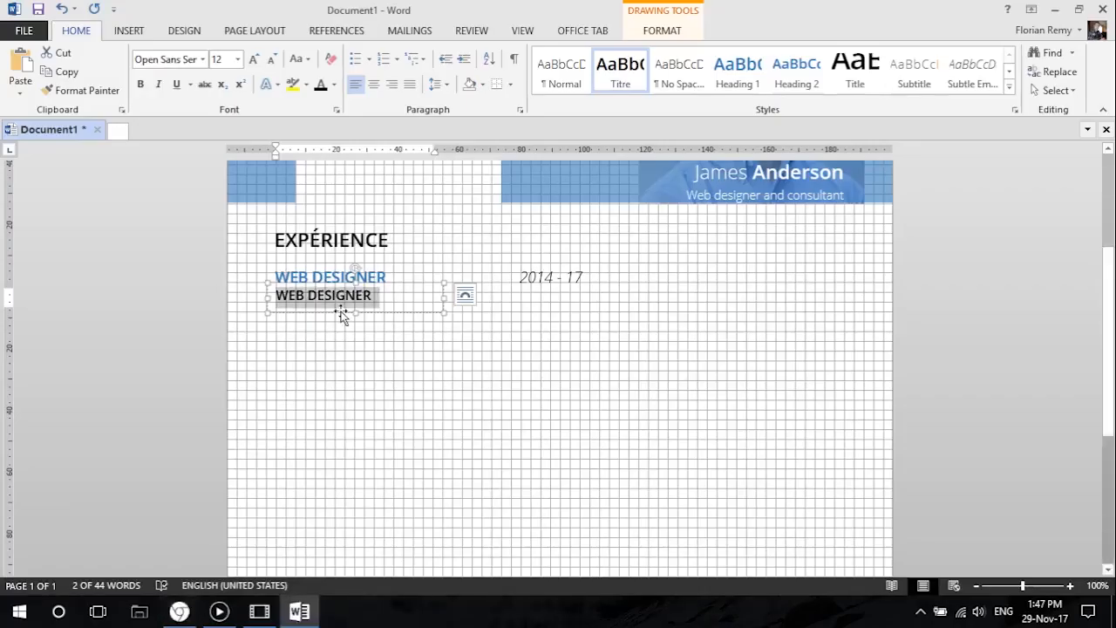
text(National )
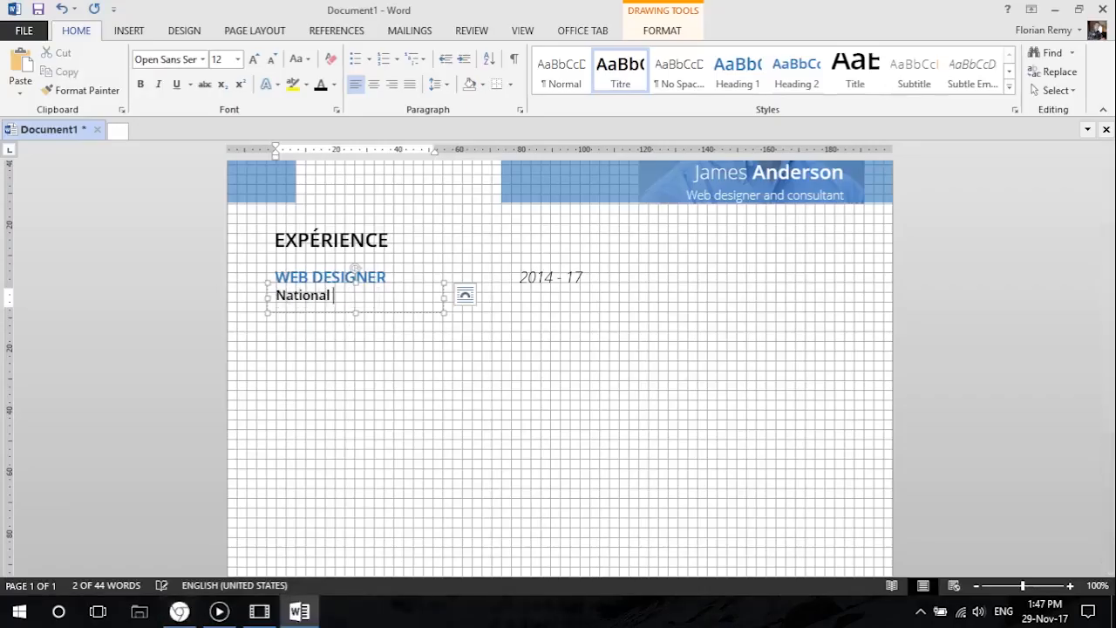
text(Youth Traini)
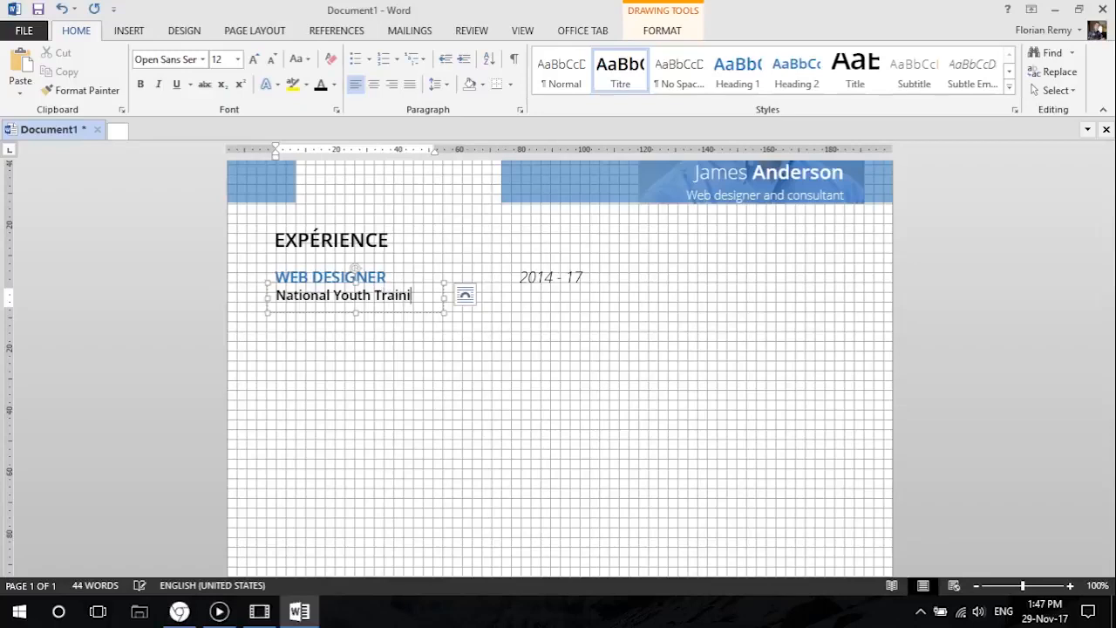
text(ng Center)
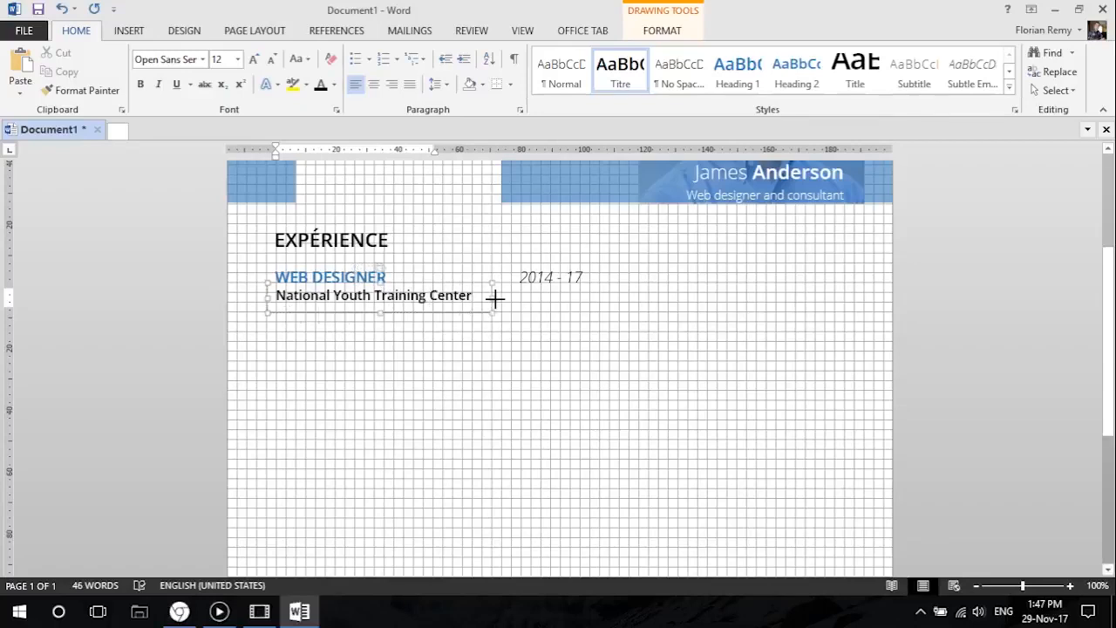
drag(485, 301, 485, 302)
click(424, 367)
Move the National Youth Training Center text box slightly down and duplicate it below itself.
scroll(375, 488, down, 3)
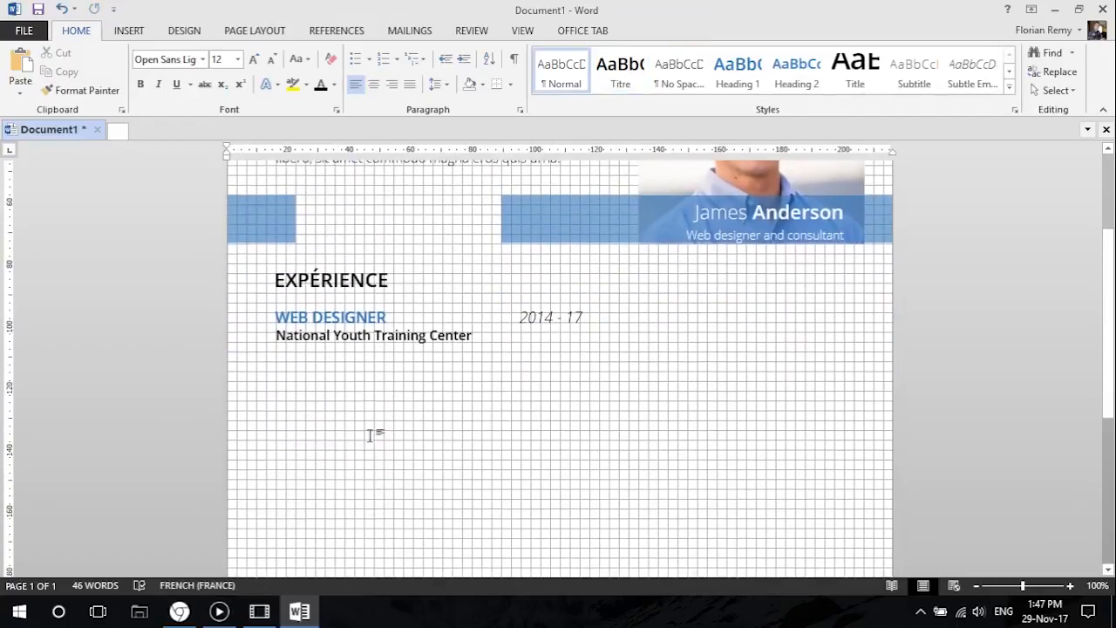
click(377, 330)
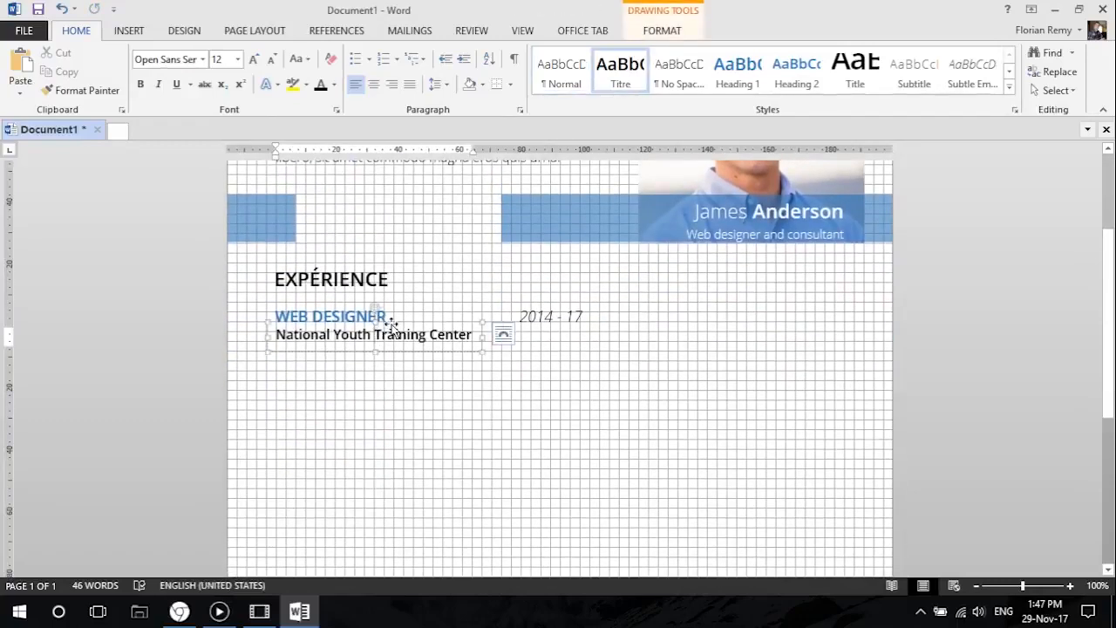
drag(392, 324, 406, 356)
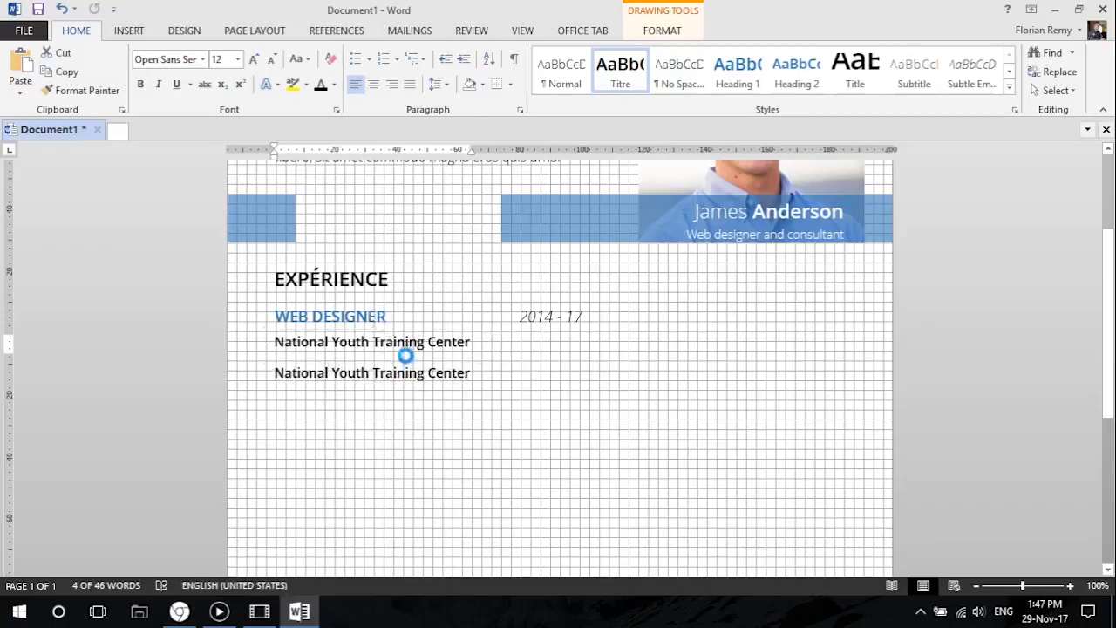
Replace the lower National Youth Training Center text with placeholder text generated by =lorem(1,2).
triple_click(463, 373)
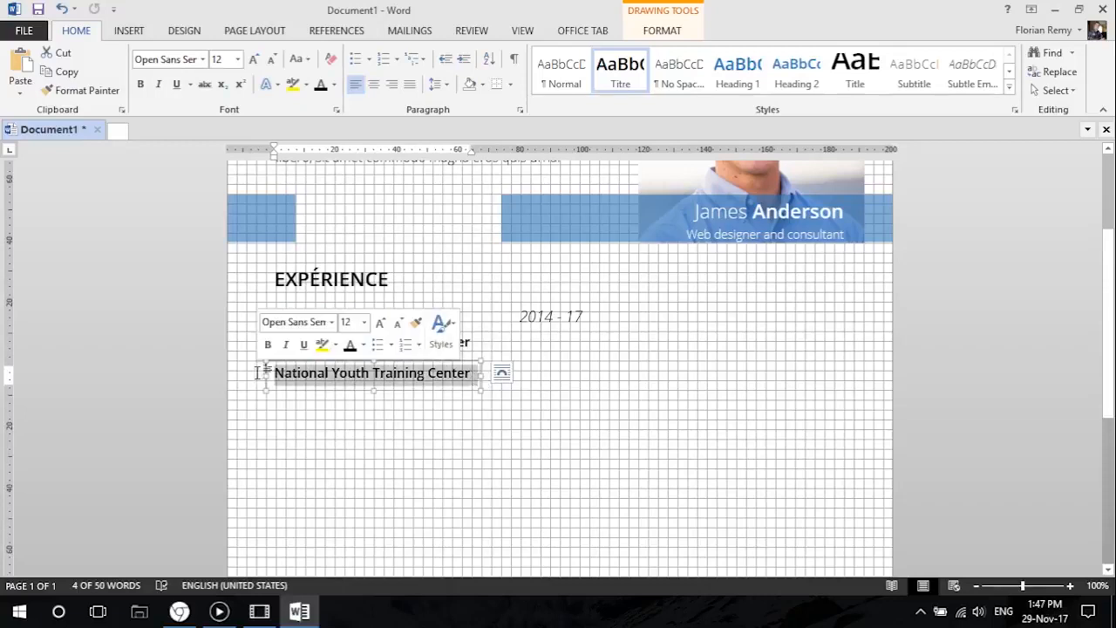
text(=lorem(1,2)
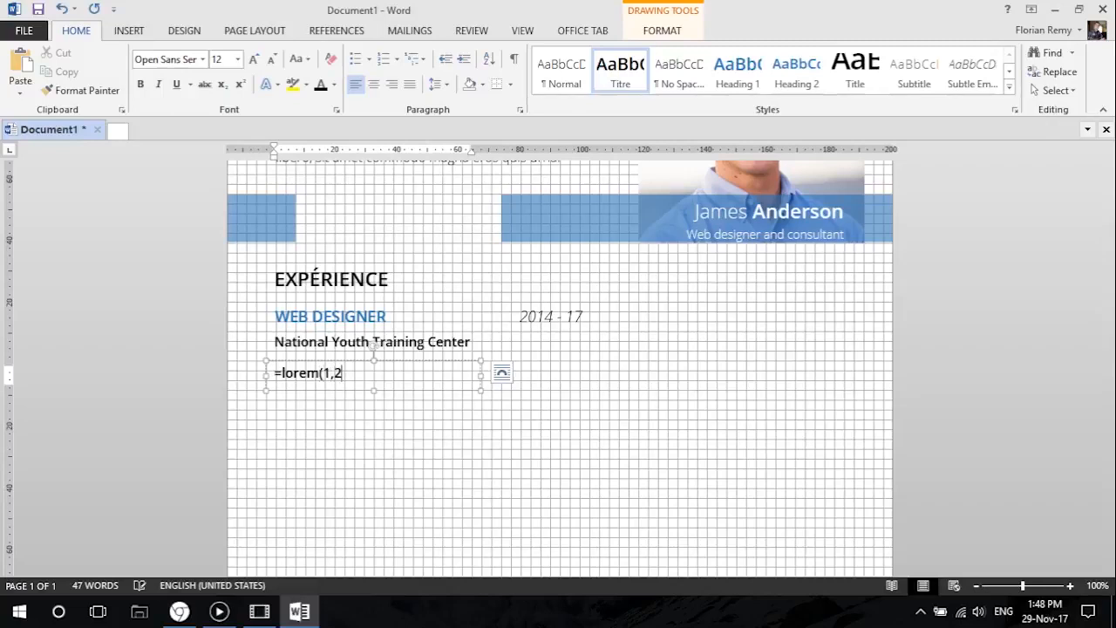
text())
key(Return)
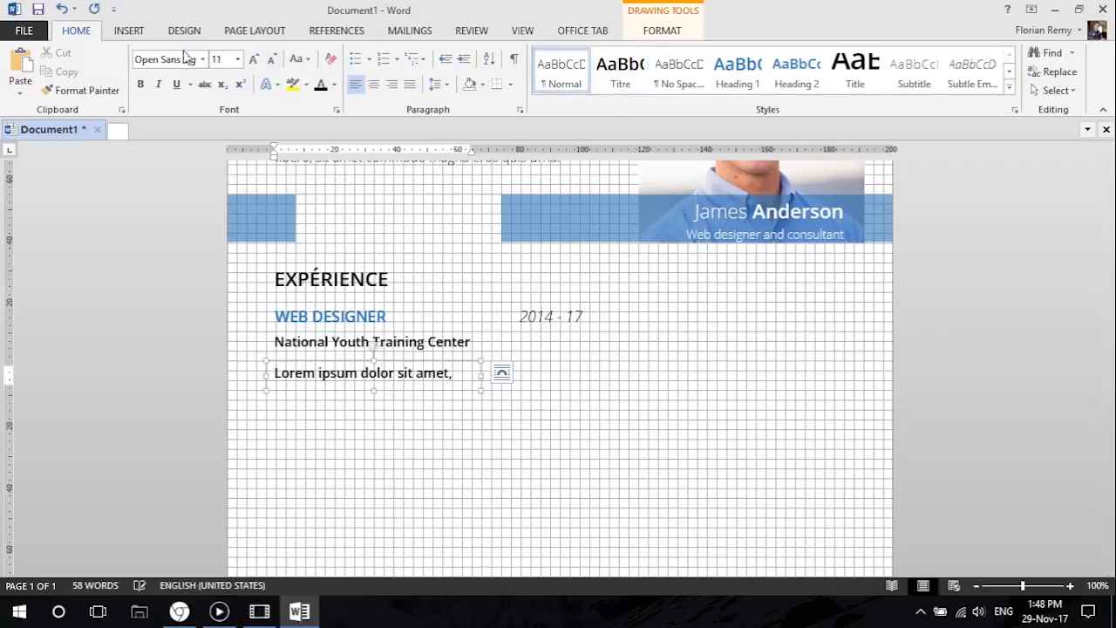
Set the placeholder text below the employer line to the Open Sans Light body font at size 12.
click(237, 60)
click(228, 140)
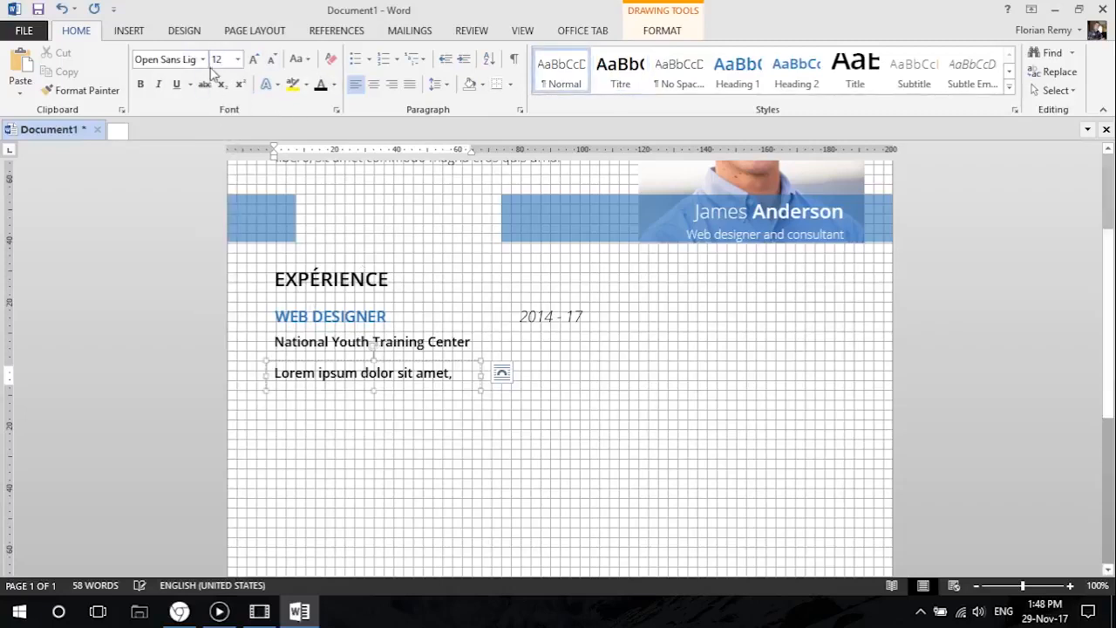
click(336, 360)
click(203, 59)
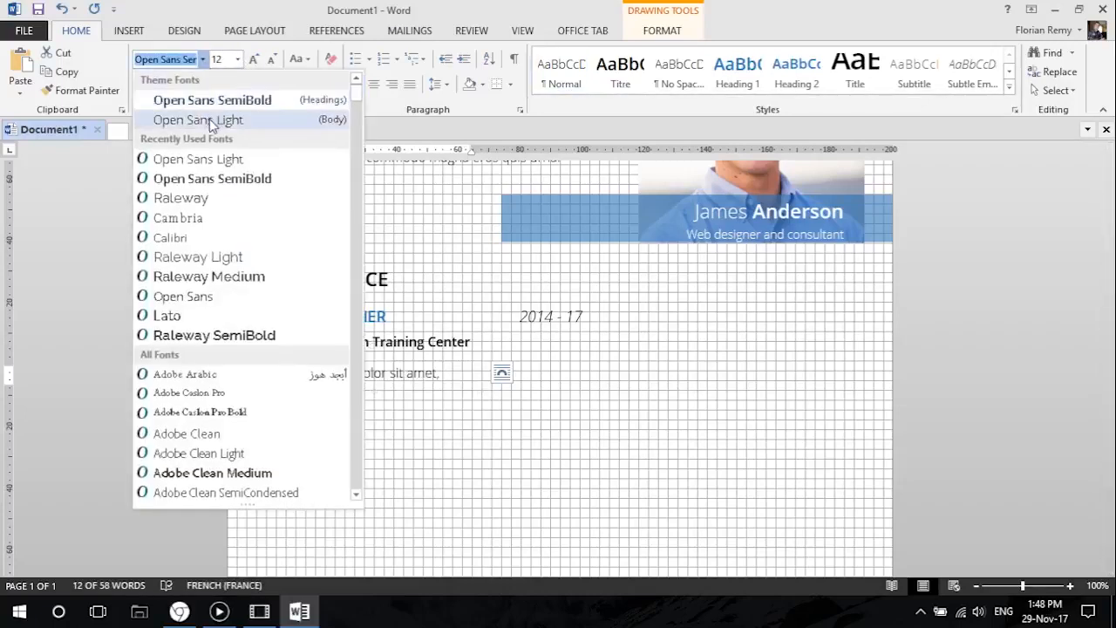
click(219, 119)
Widen the placeholder text box to the right so that it extends beneath the 2014 - 17 date.
drag(481, 375, 589, 374)
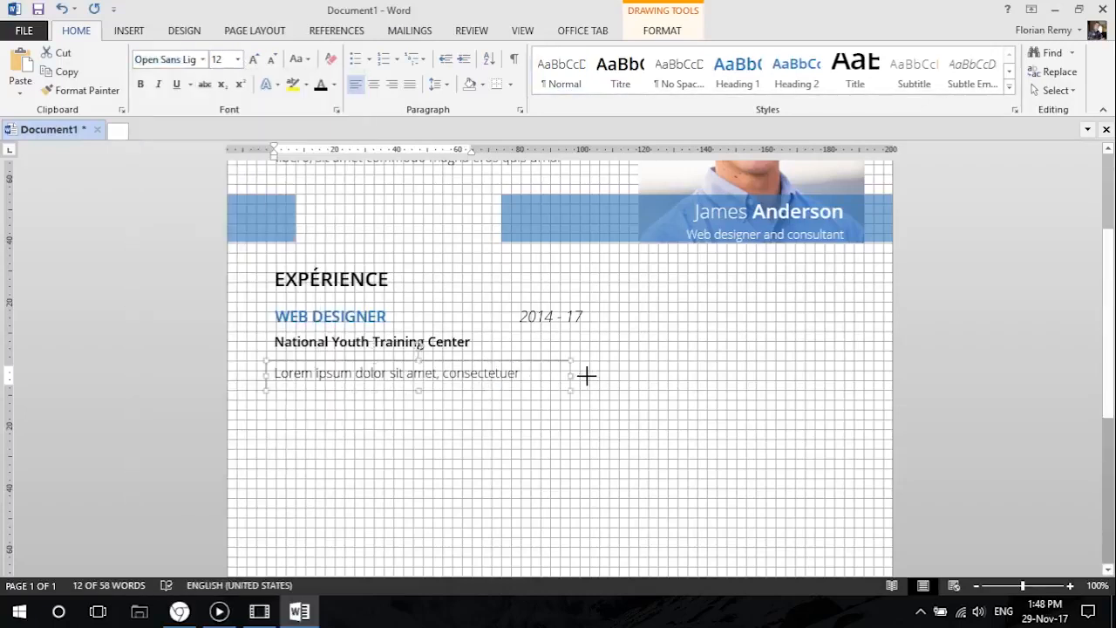
click(427, 425)
scroll(432, 384, up, 3)
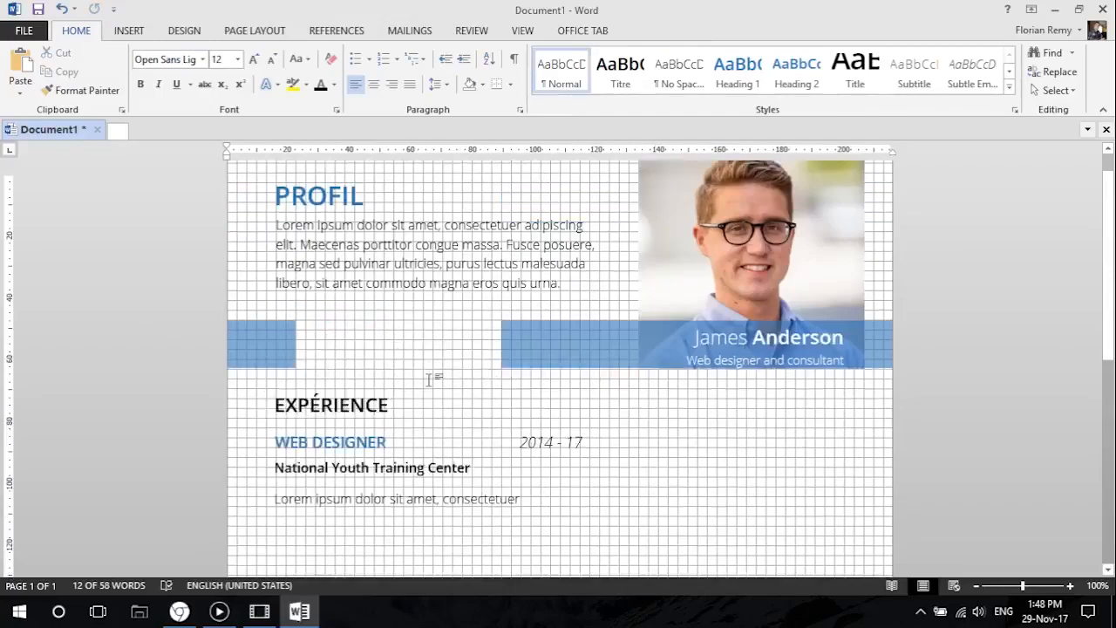
Adjust the height of the placeholder text box under National Youth Training Center so that it just fits its two lines.
scroll(408, 436, down, 2)
click(412, 413)
click(413, 399)
click(408, 411)
click(412, 401)
drag(428, 429, 434, 469)
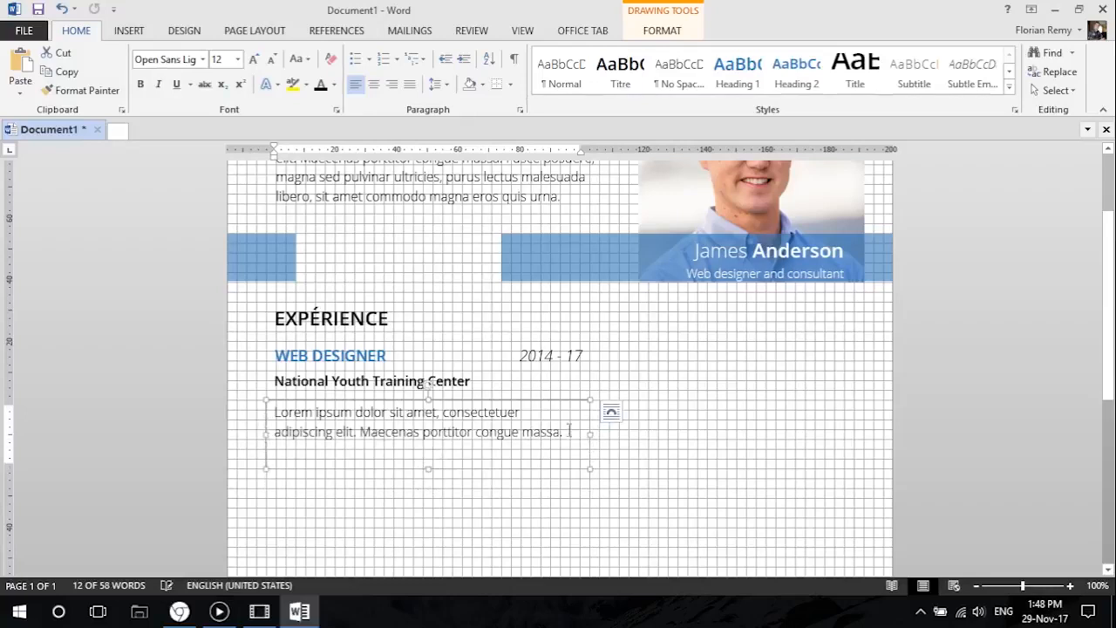
drag(581, 435, 321, 407)
click(573, 437)
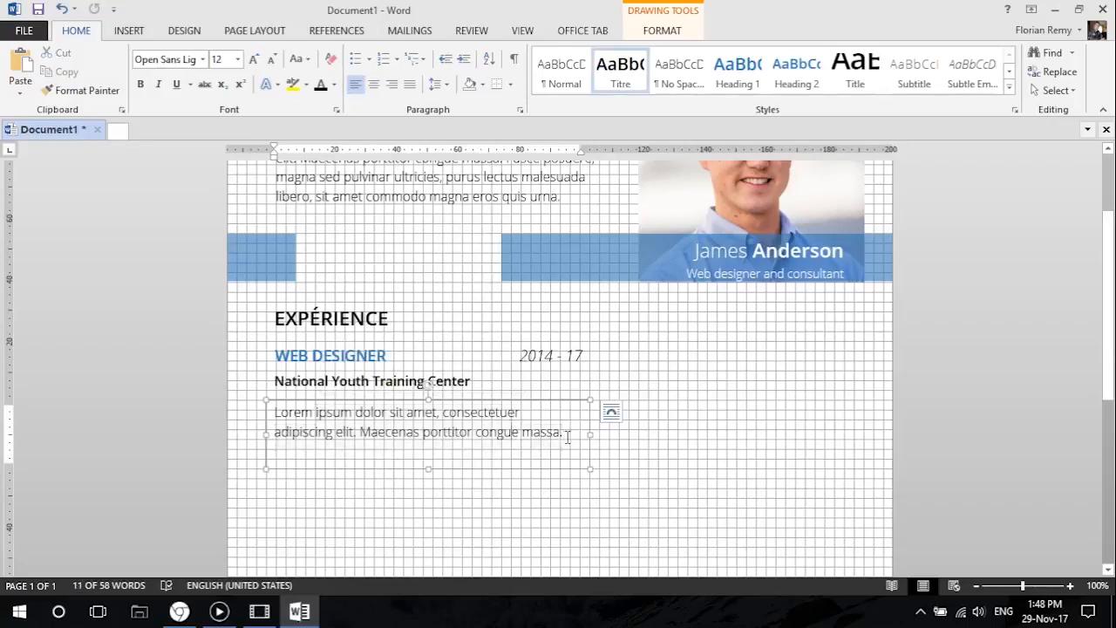
drag(432, 471, 427, 448)
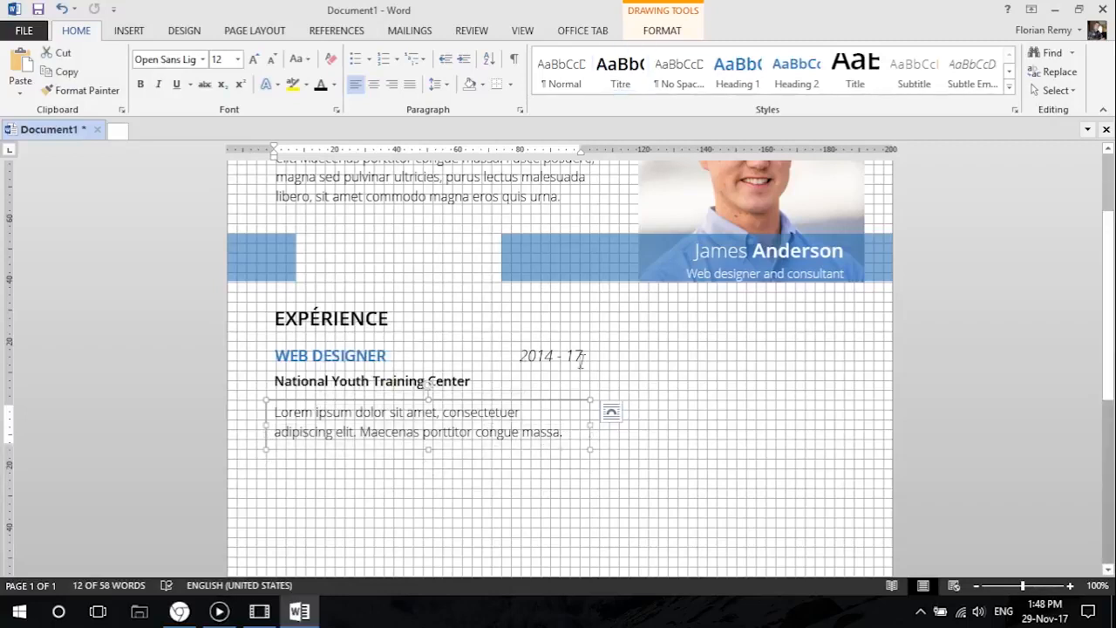
Review the spacing of the experience entry in the print preview and return to the document.
scroll(506, 475, down, 2)
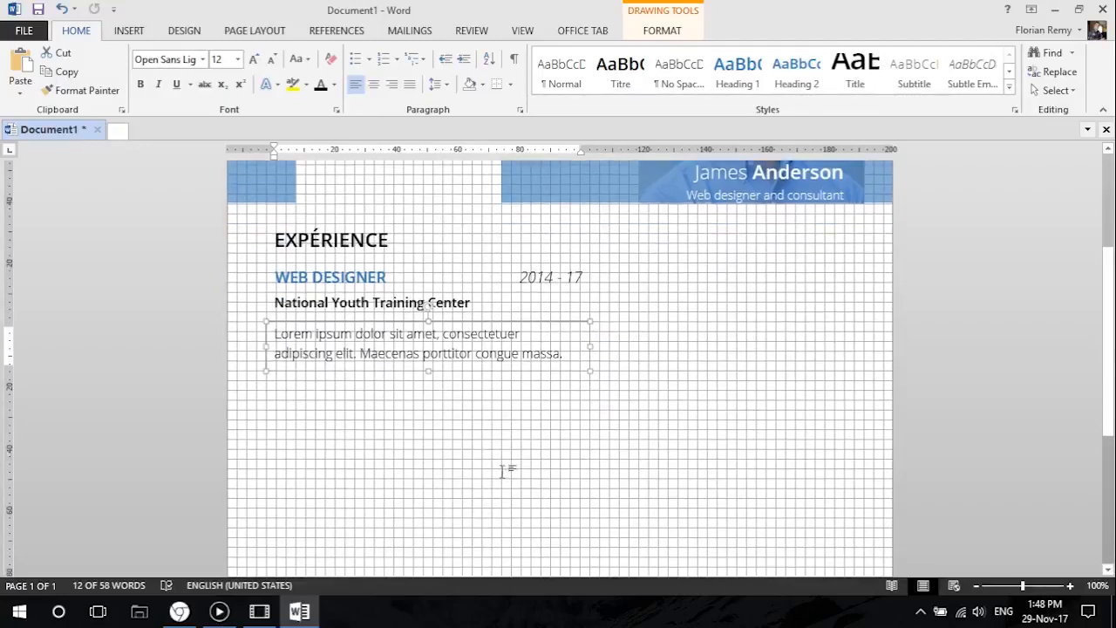
click(25, 30)
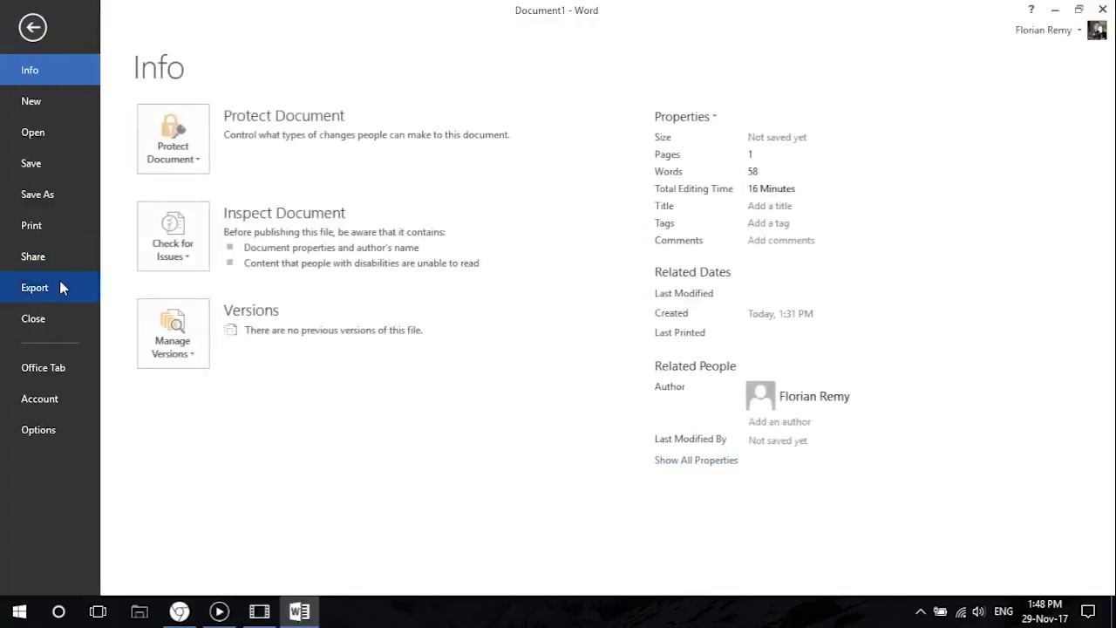
click(65, 227)
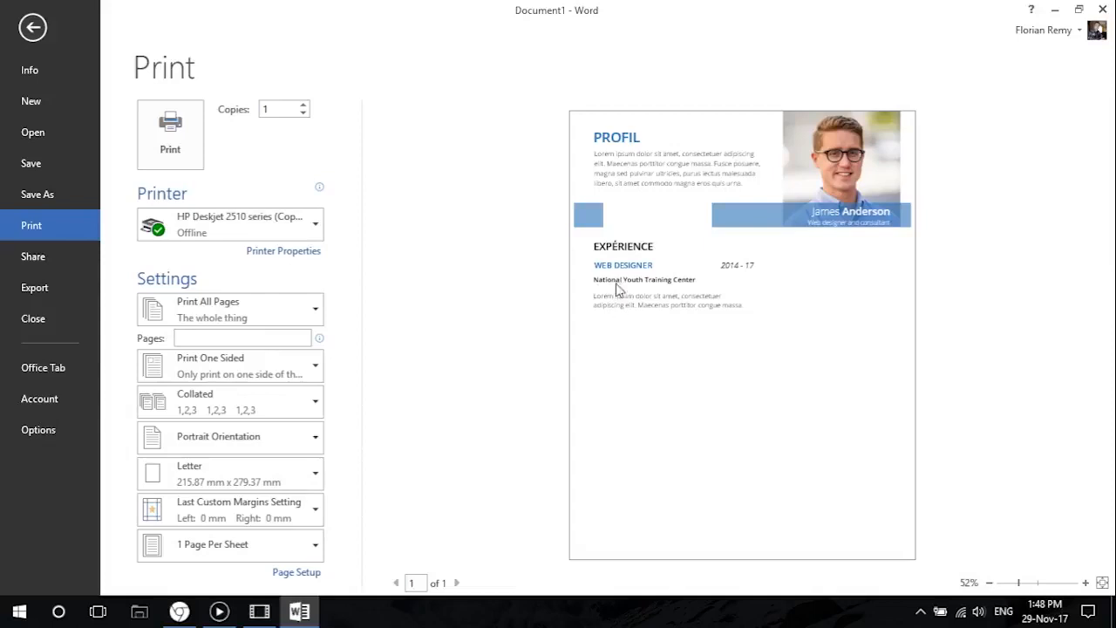
click(33, 28)
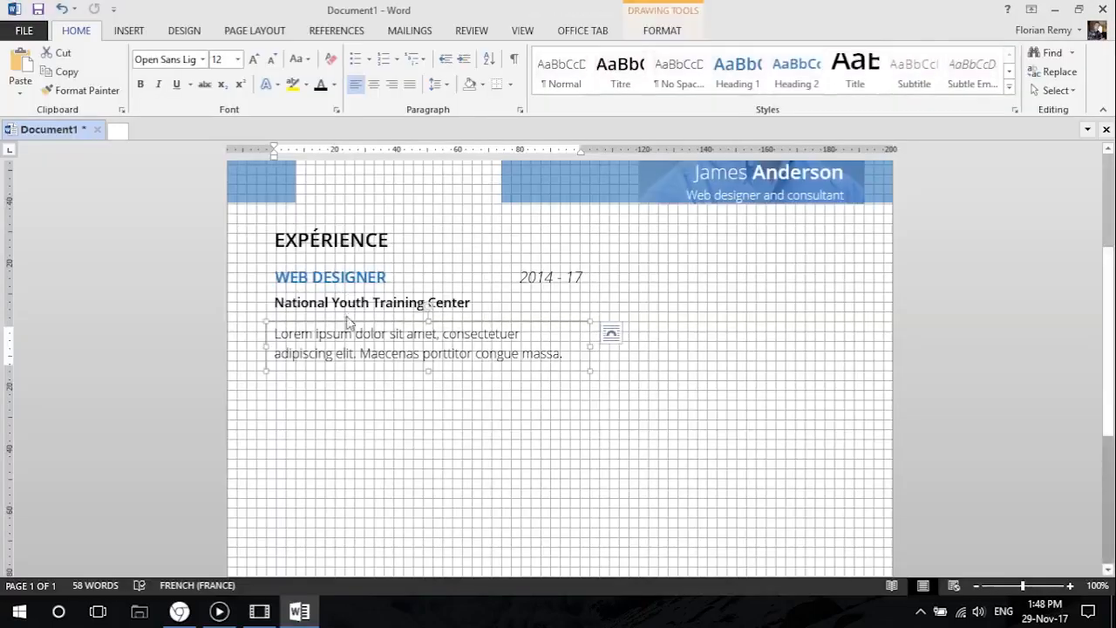
Move the placeholder text box up so that its text sits closely beneath the National Youth Training Center line.
click(346, 300)
click(327, 340)
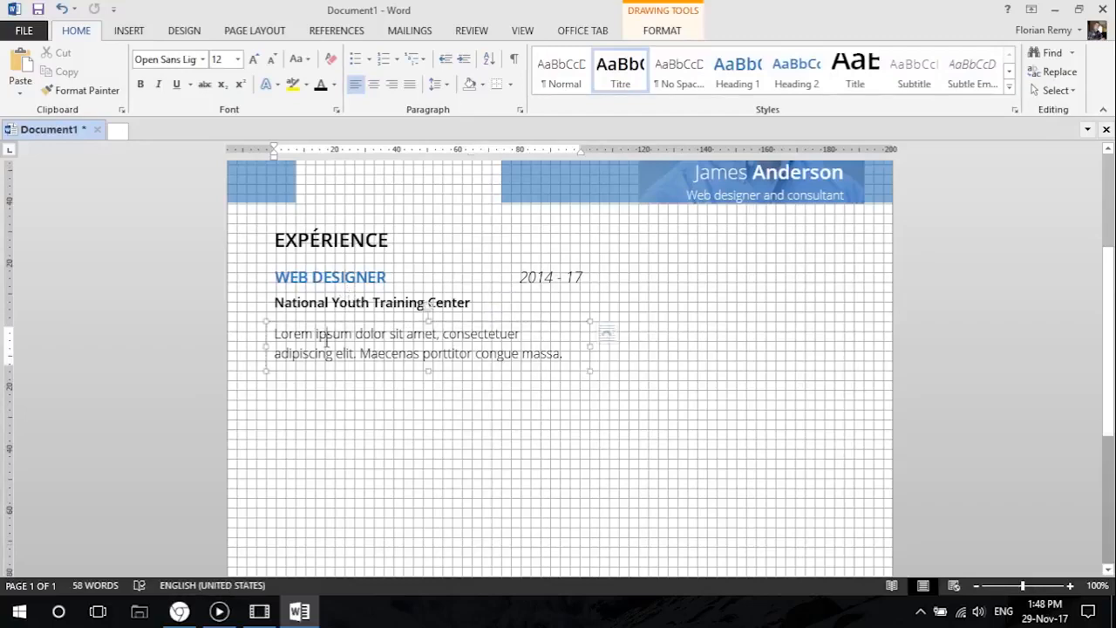
click(283, 305)
ctrl+scroll(288, 302, up, 7)
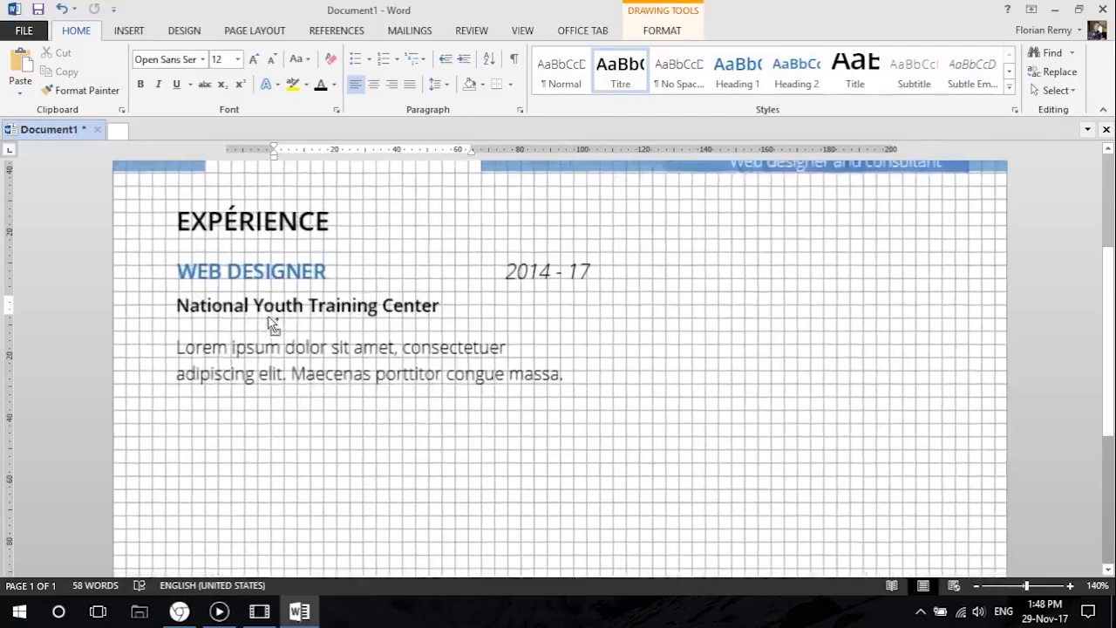
click(76, 365)
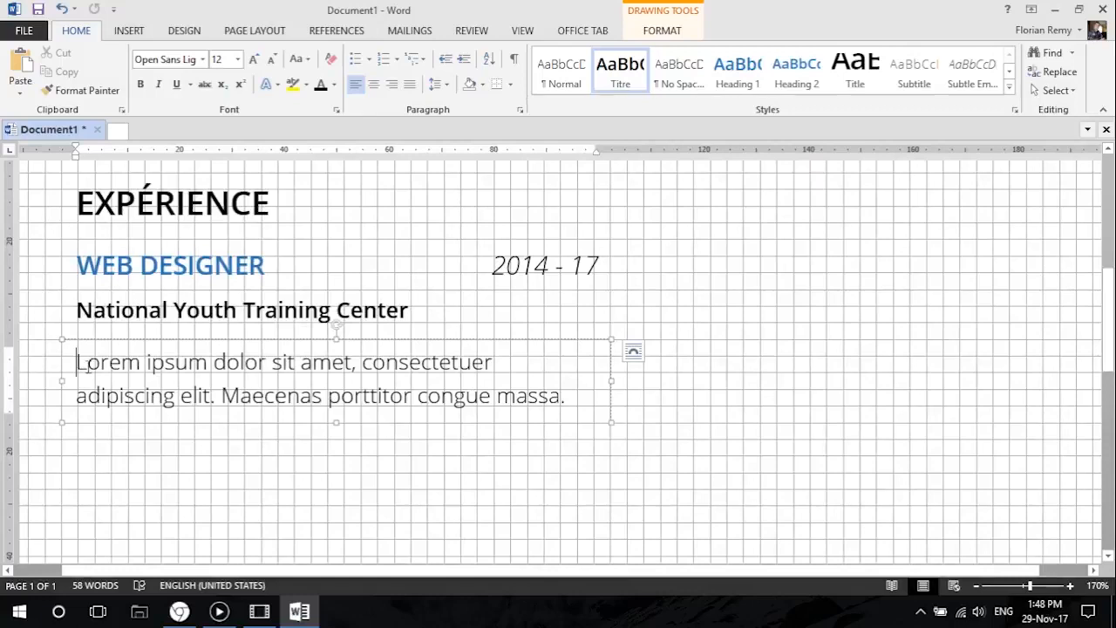
click(115, 204)
click(102, 263)
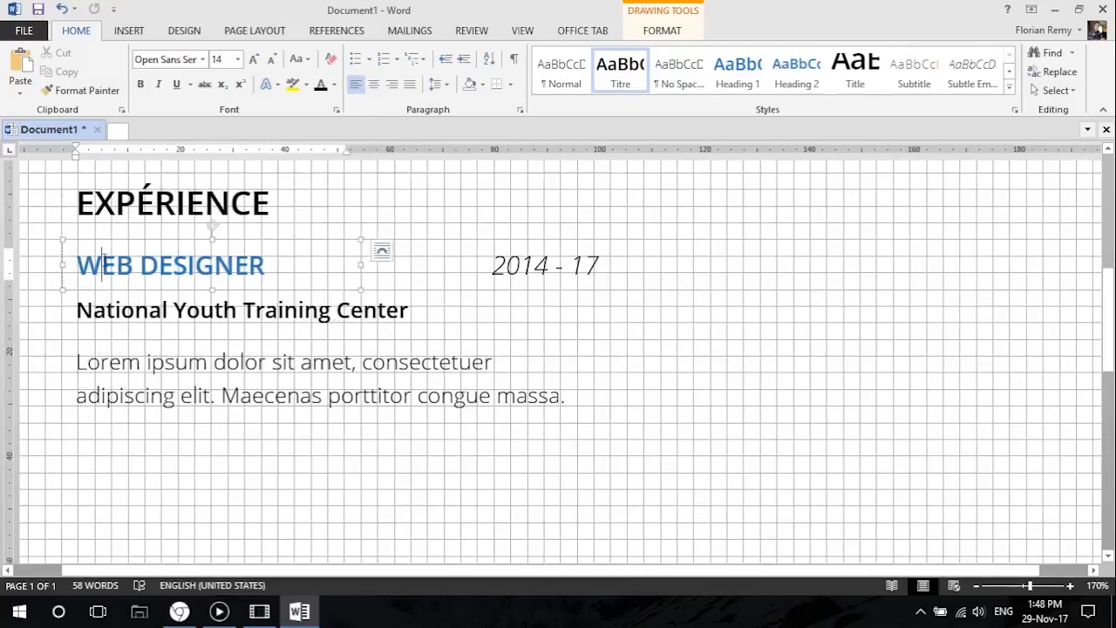
click(105, 309)
click(96, 363)
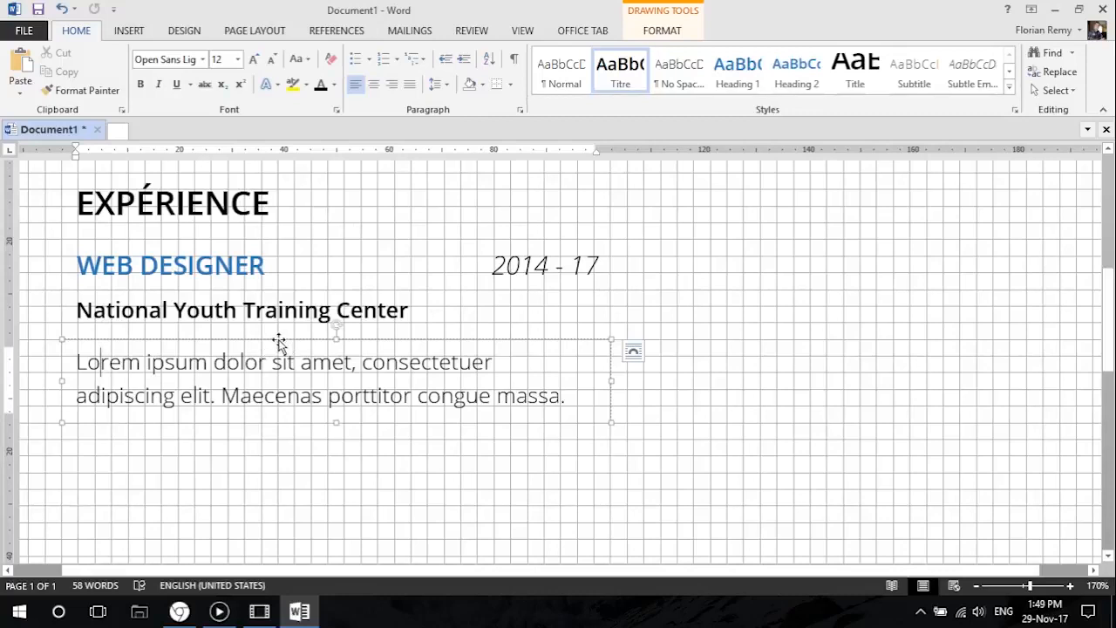
drag(278, 340, 281, 323)
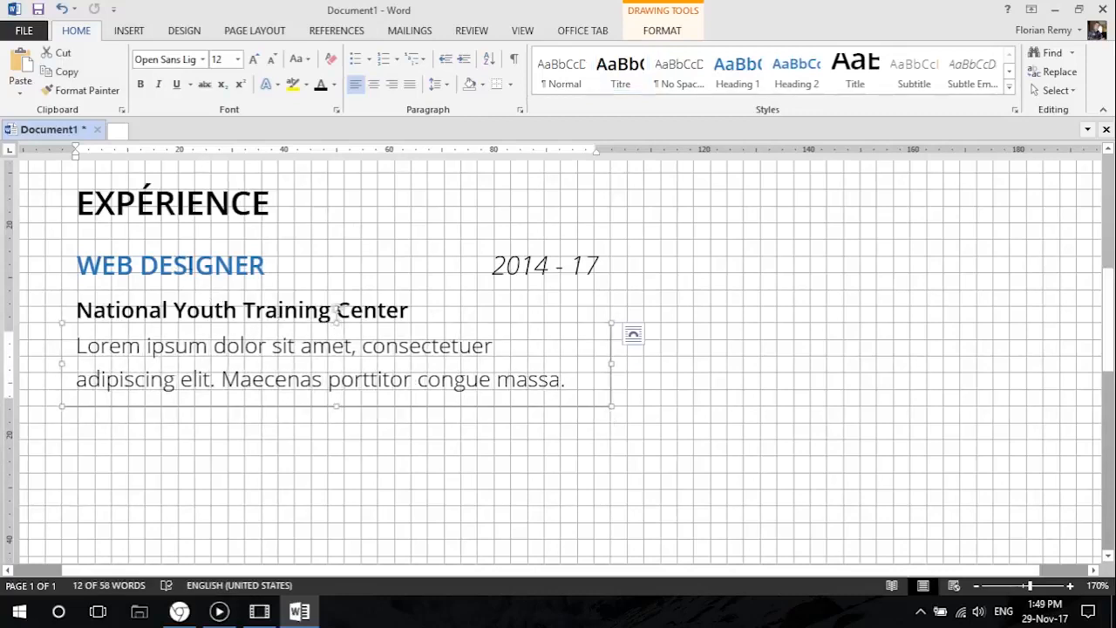
Check the tightened description spacing in the print preview and return to the document.
click(24, 31)
click(32, 225)
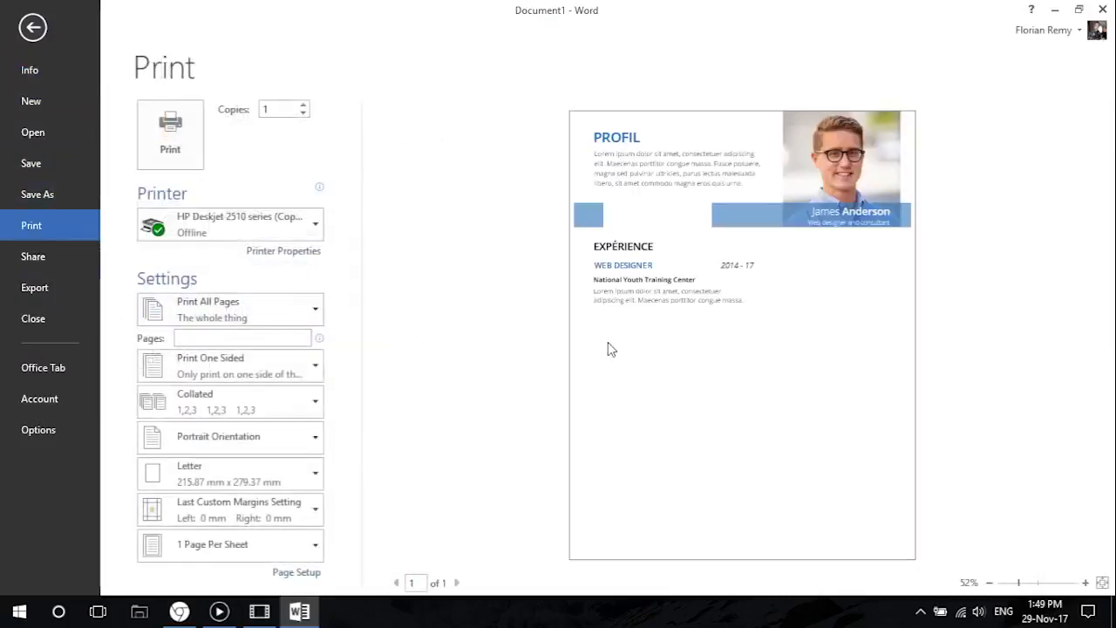
click(32, 27)
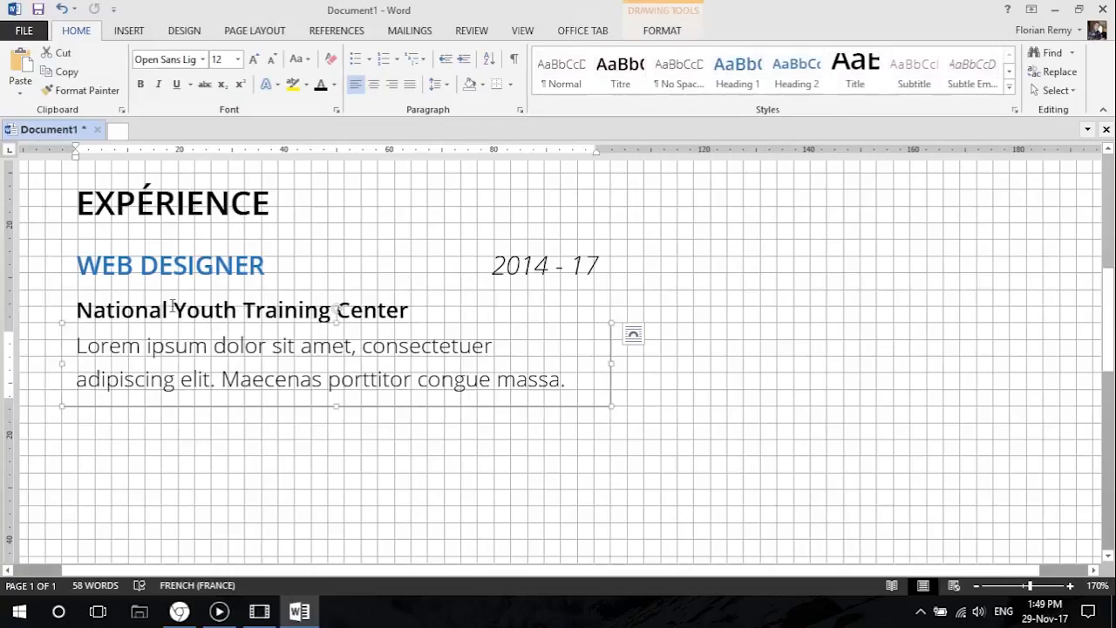
Move the National Youth Training Center line up close beneath WEB DESIGNER, and bring the placeholder text up directly beneath it.
click(147, 291)
drag(147, 291, 147, 278)
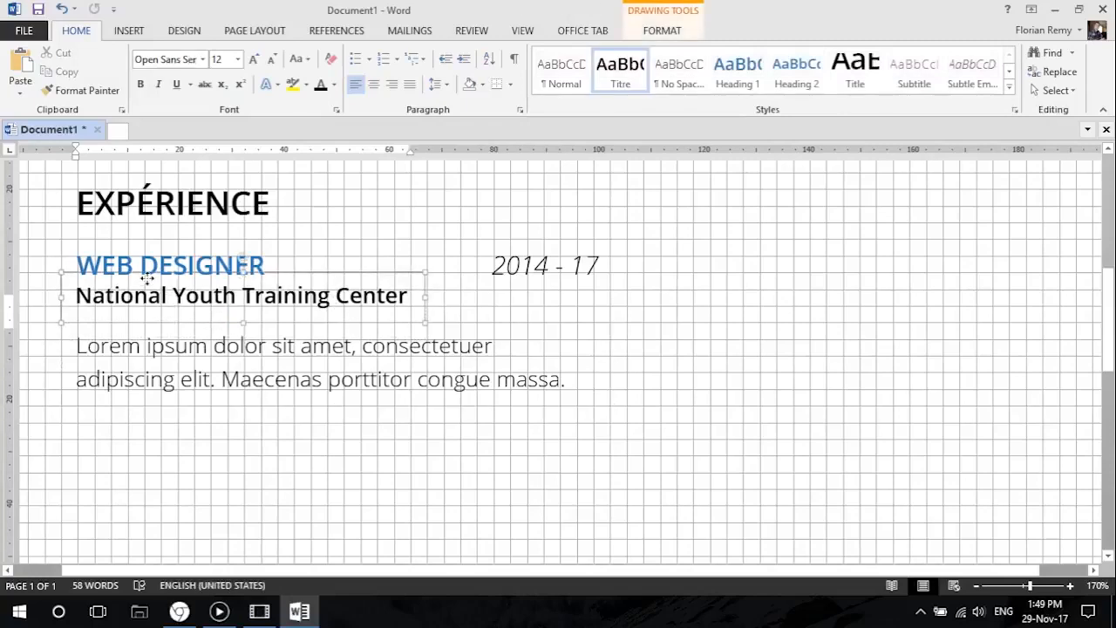
click(146, 340)
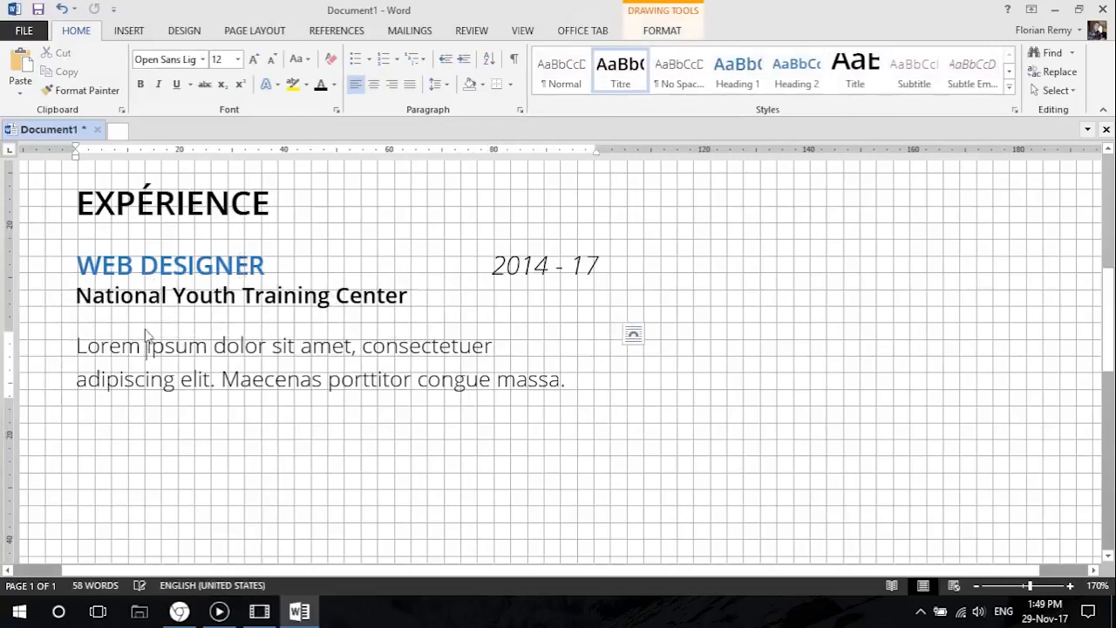
click(109, 414)
scroll(169, 439, down, 5)
click(164, 412)
click(150, 353)
drag(150, 353, 153, 338)
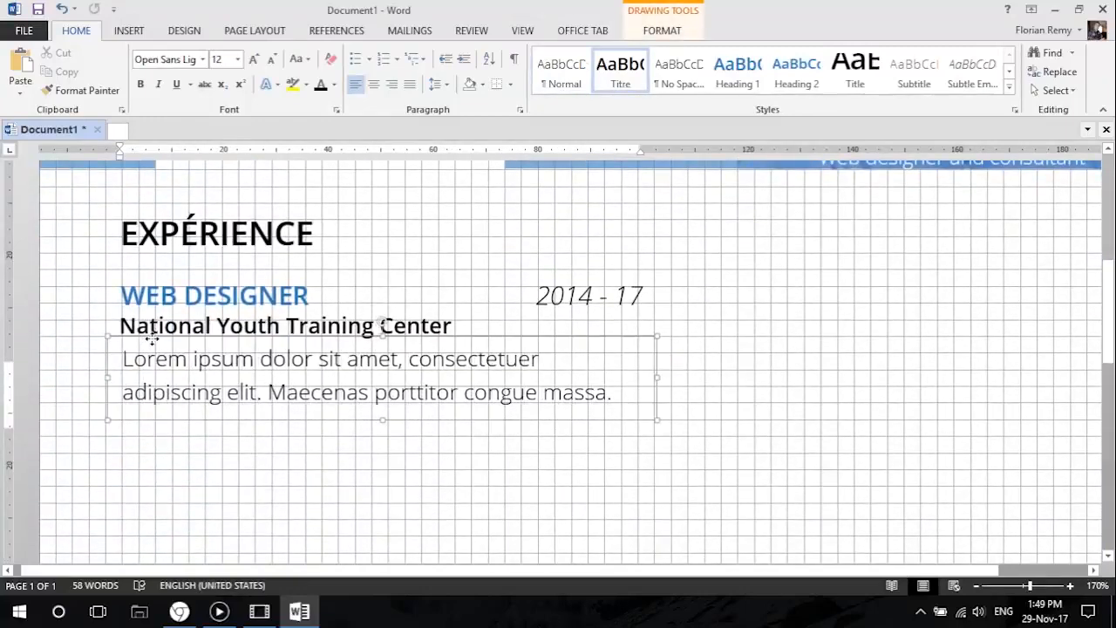
Check the compacted experience entry in the print preview and return to the document.
click(25, 31)
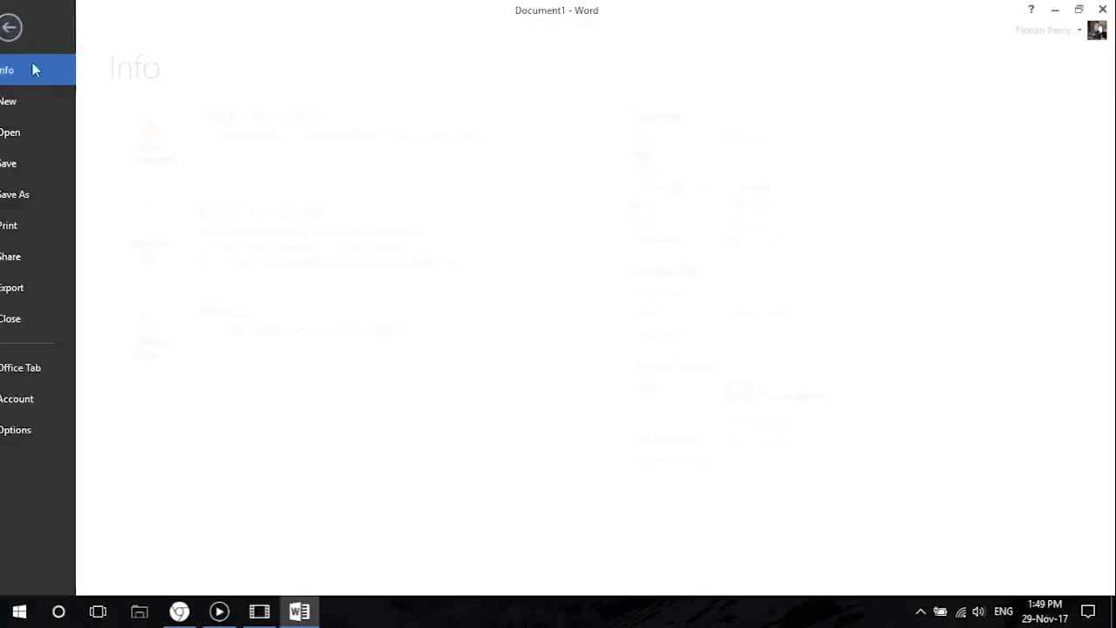
click(52, 227)
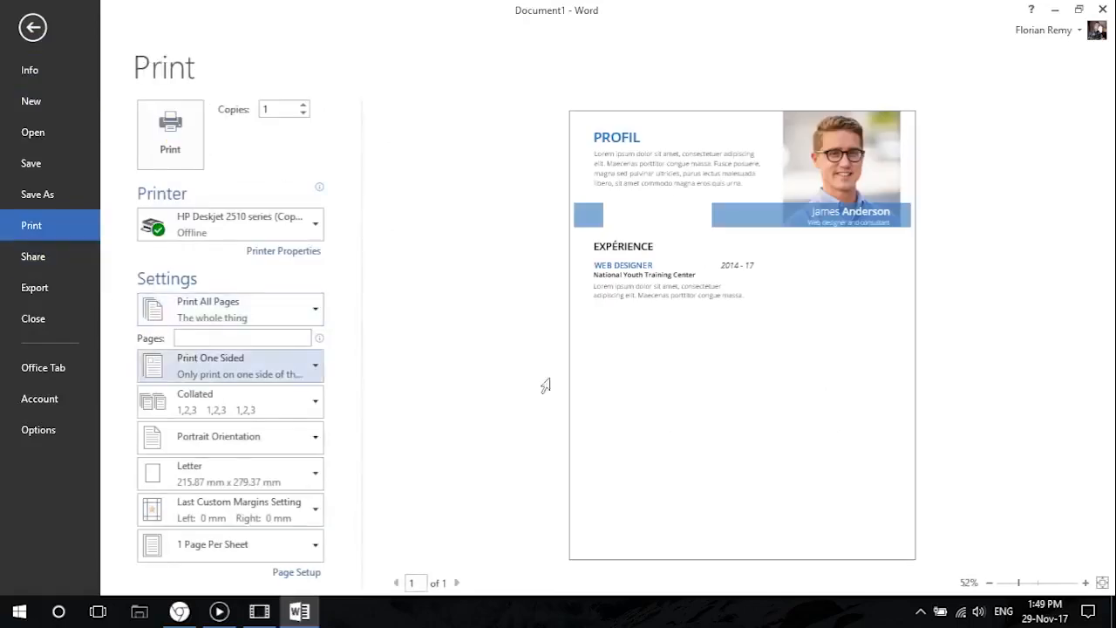
click(35, 29)
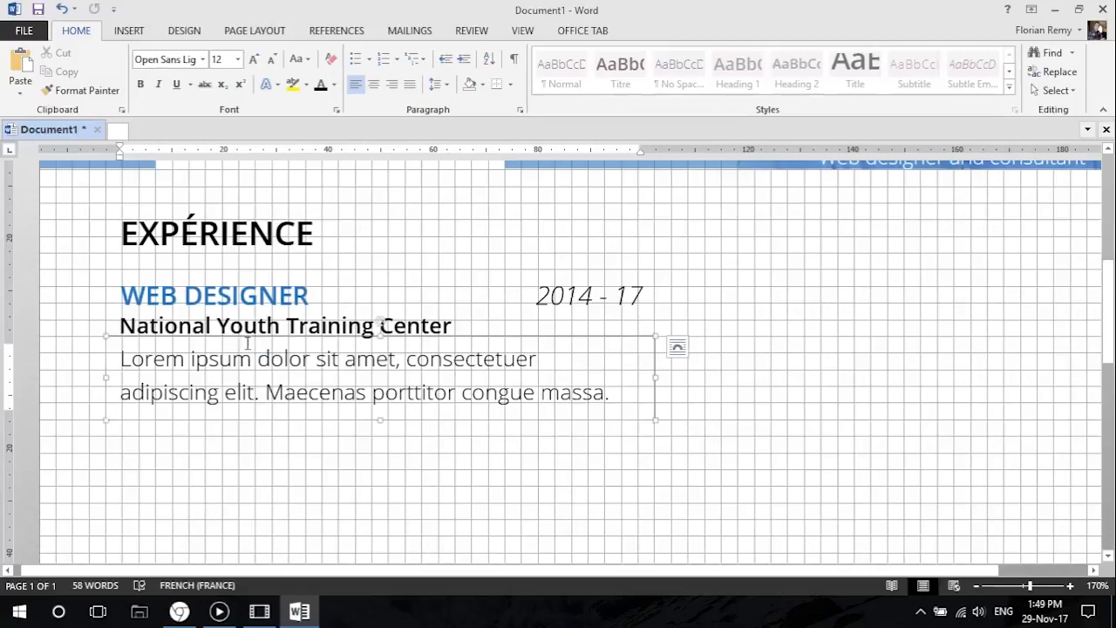
Try middle and bottom vertical text alignment with a taller box for the National Youth Training Center line.
click(231, 325)
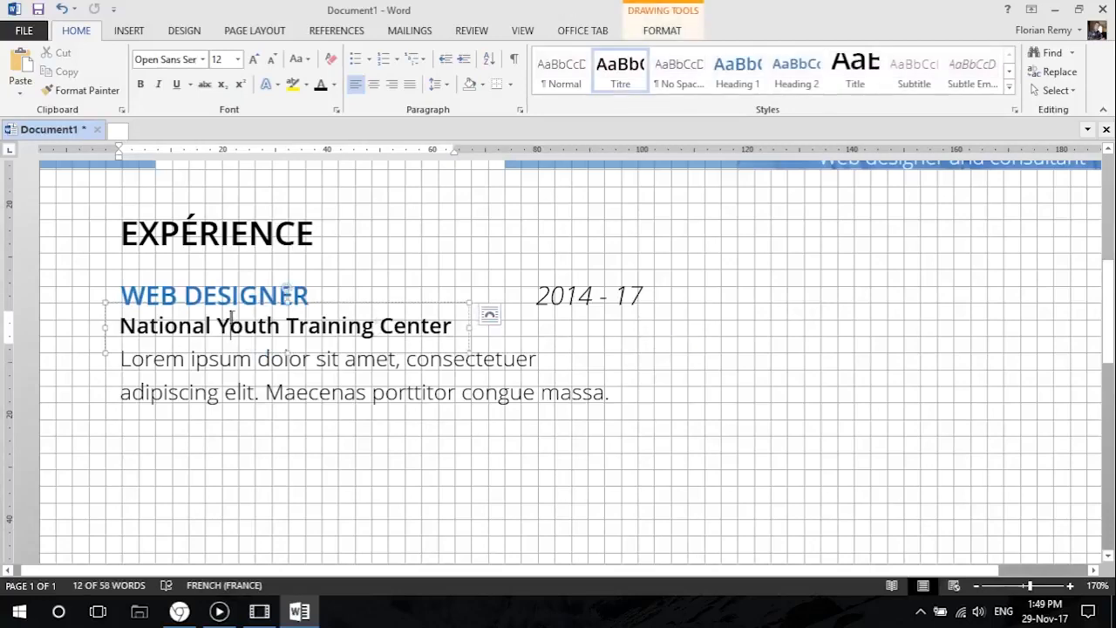
click(667, 31)
click(689, 71)
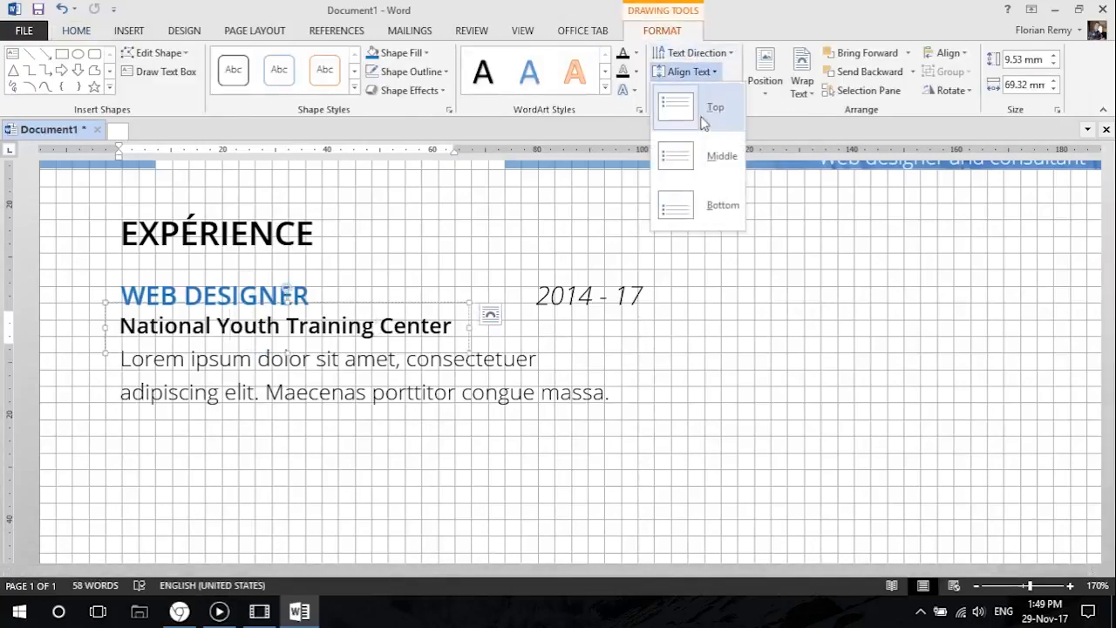
click(689, 159)
drag(289, 352, 288, 372)
click(684, 72)
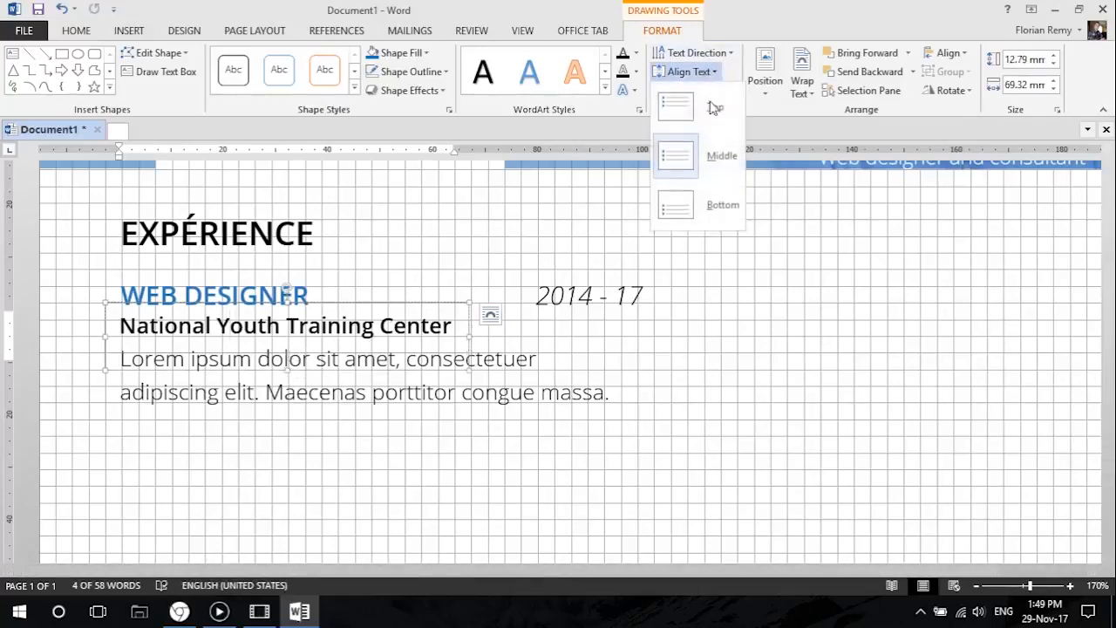
click(719, 205)
drag(288, 367, 286, 347)
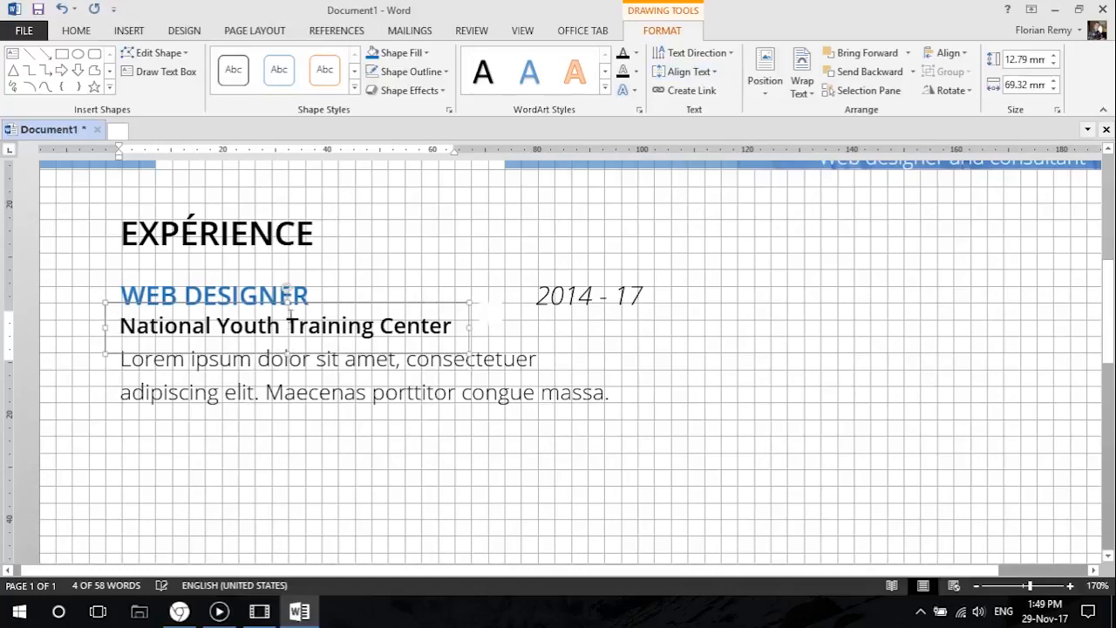
Nudge the upper edge of the National Youth Training Center box slightly and check the page in the print preview.
mouse_move(288, 303)
mouse_down()
mouse_move(287, 319)
mouse_move(286, 304)
mouse_up()
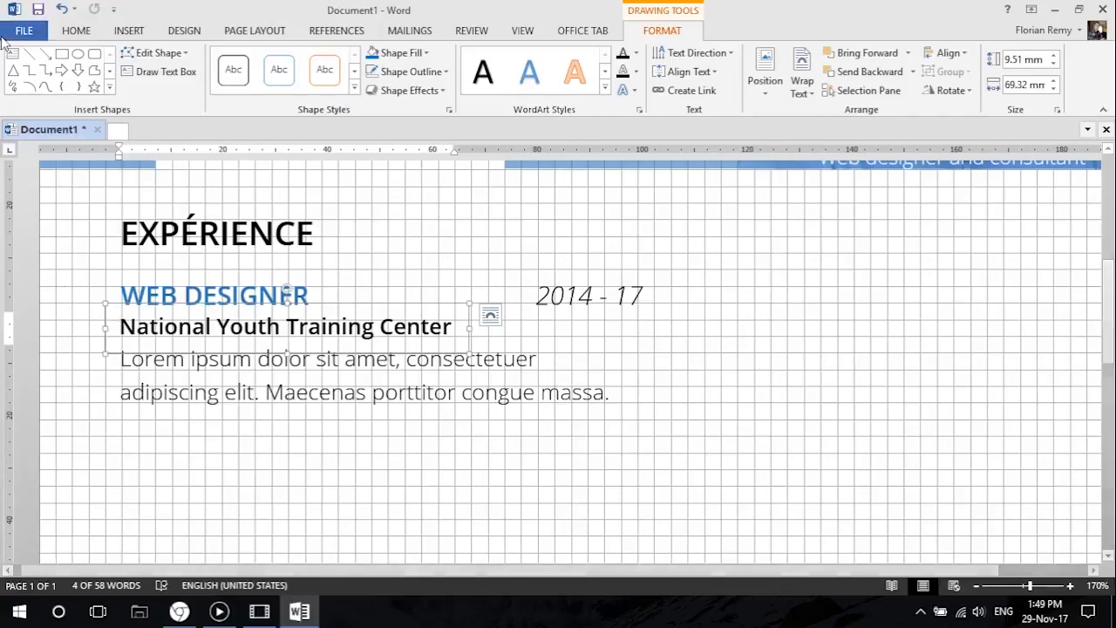
click(24, 31)
click(54, 223)
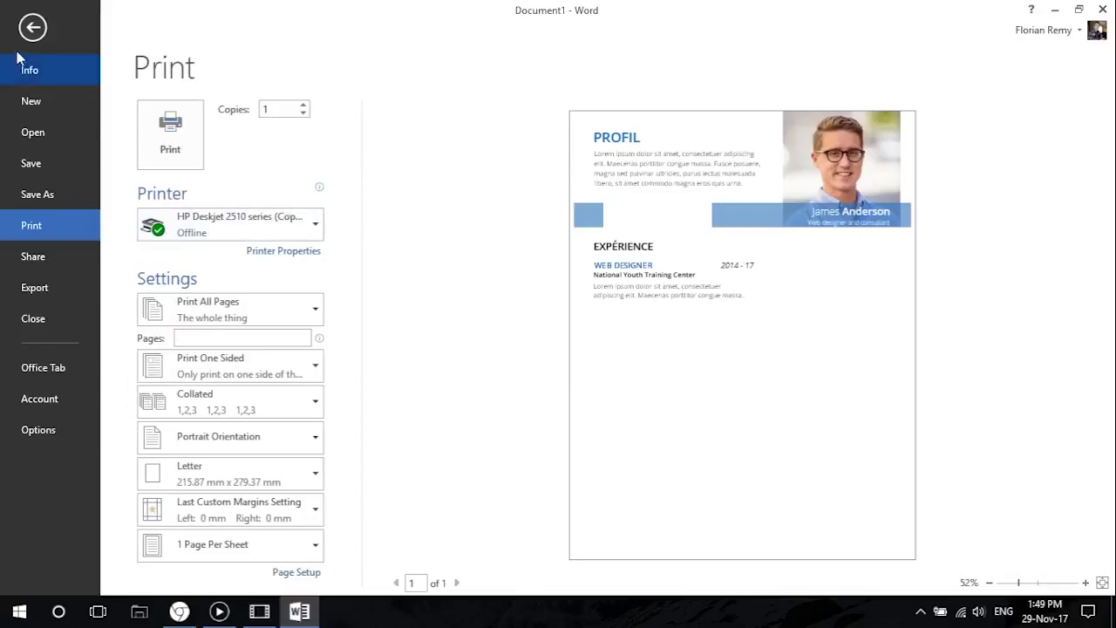
click(33, 27)
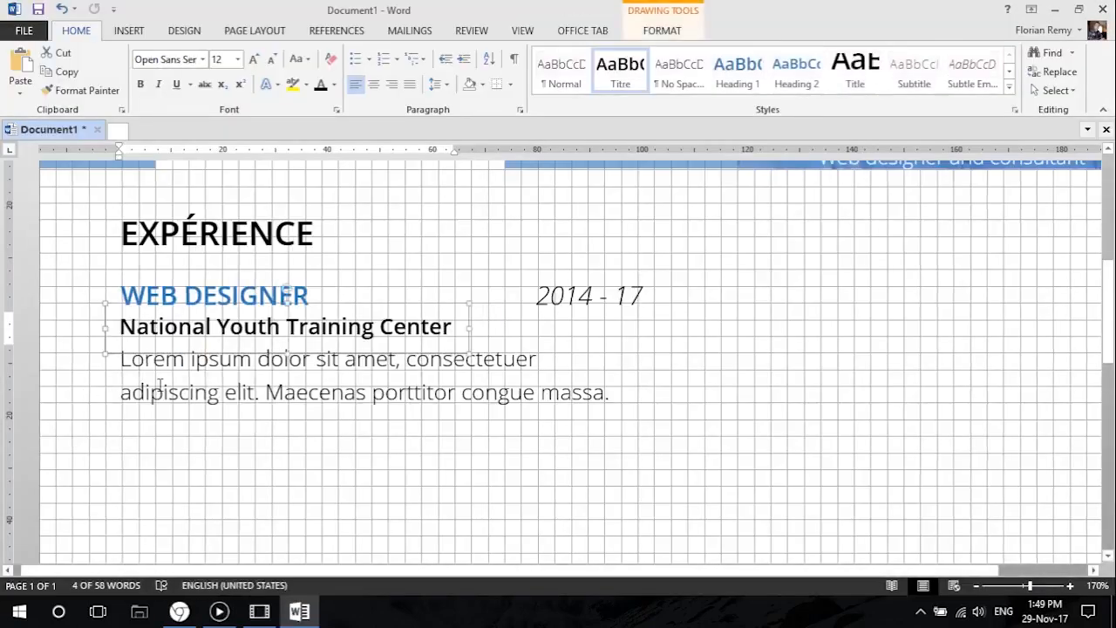
Duplicate the EXPÉRIENCE heading together with its title, date, employer and description boxes below the original entry.
scroll(160, 385, down, 4)
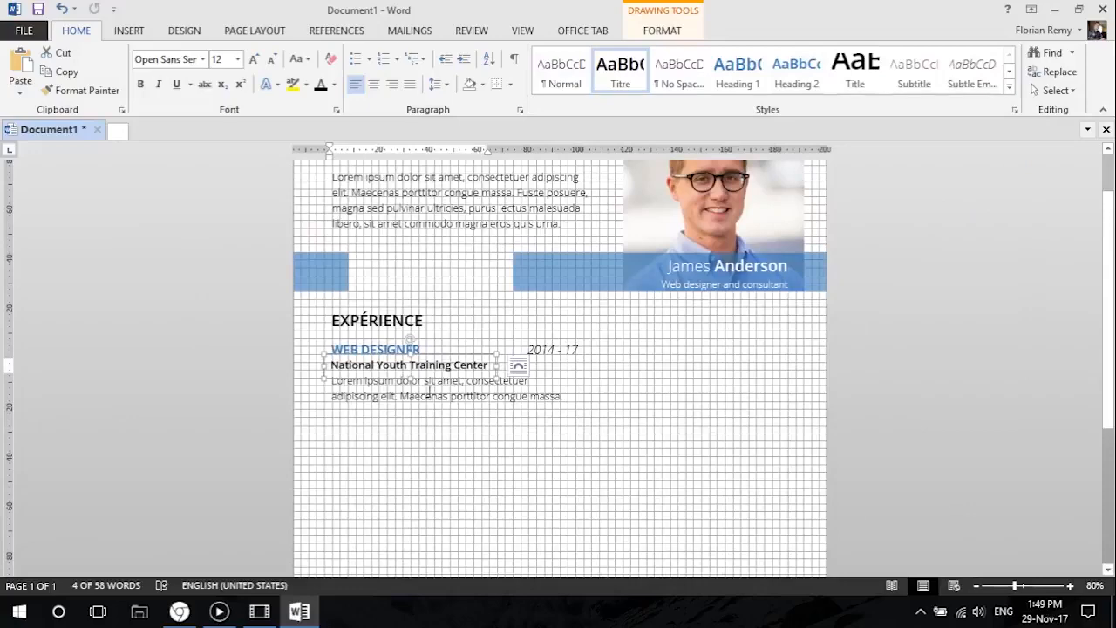
scroll(419, 379, down, 1)
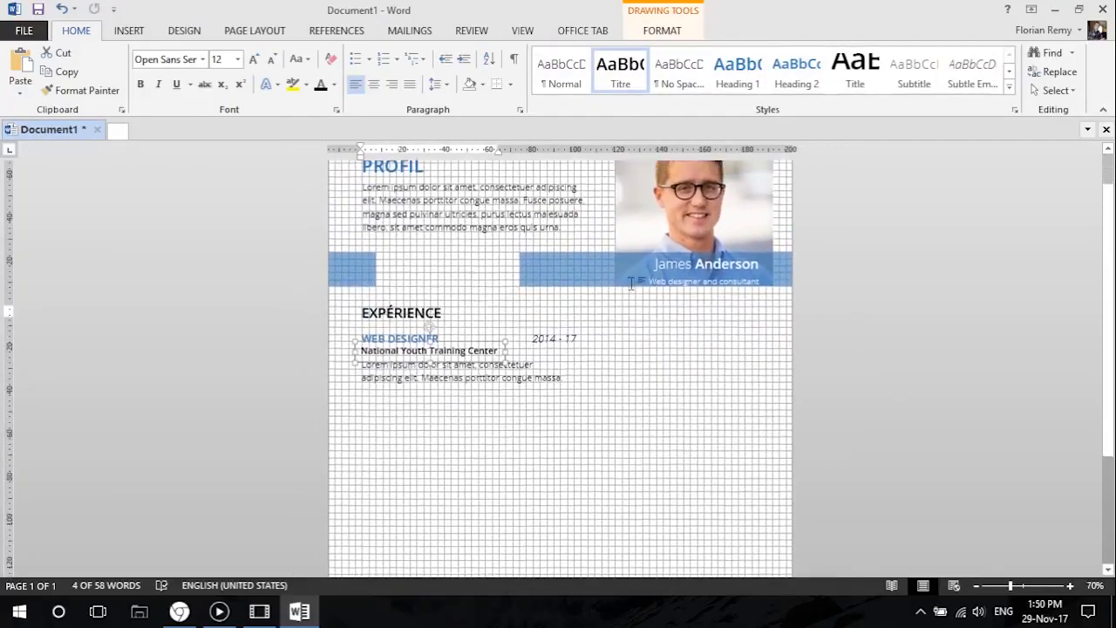
click(381, 273)
scroll(343, 306, up, 3)
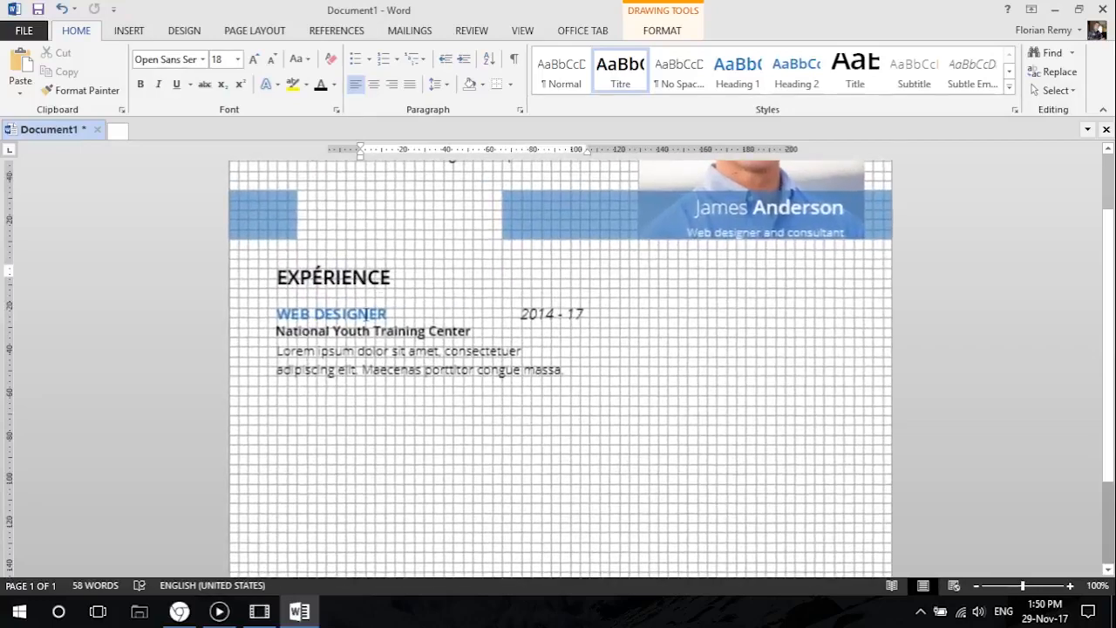
shift+click(337, 302)
shift+click(552, 306)
shift+click(469, 321)
shift+click(265, 370)
scroll(341, 239, down, 3)
key(ctrl+v)
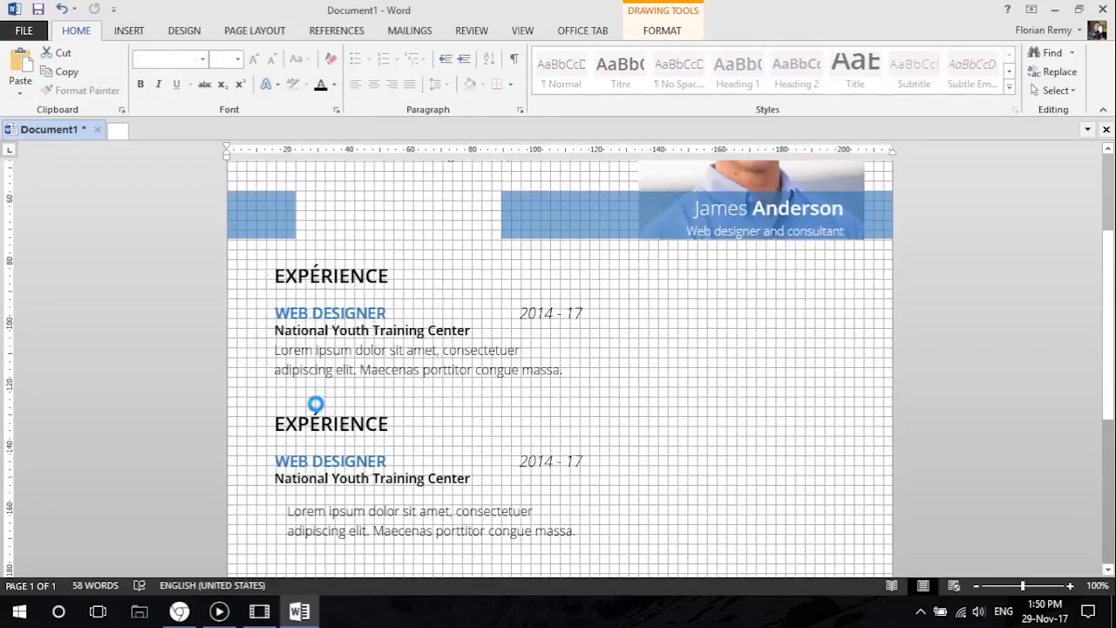
Move the copied placeholder text up beneath the copied employer line and align it with that line's left edge.
scroll(323, 388, up, 1)
scroll(356, 488, up, 2)
click(317, 506)
drag(316, 506, 305, 492)
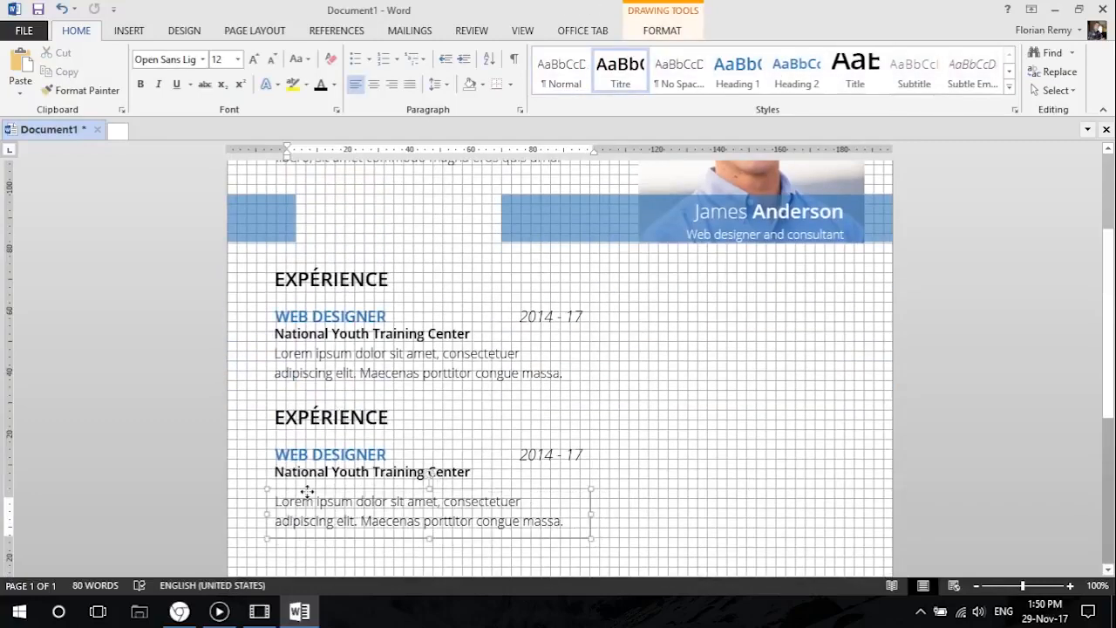
Delete the duplicated EXPÉRIENCE heading above the second entry.
scroll(490, 445, down, 2)
click(357, 322)
key(Delete)
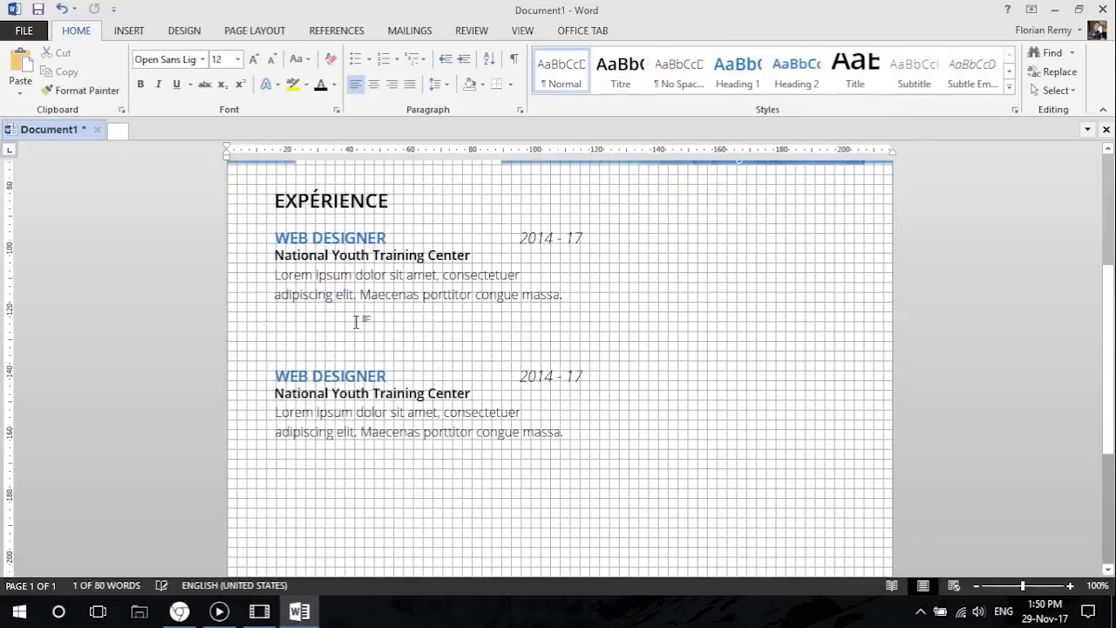
Select the second entry's title, date, employer and description boxes and move them up together beneath the first entry.
click(357, 361)
shift+click(533, 362)
shift+click(475, 384)
shift+click(508, 407)
drag(296, 360, 297, 322)
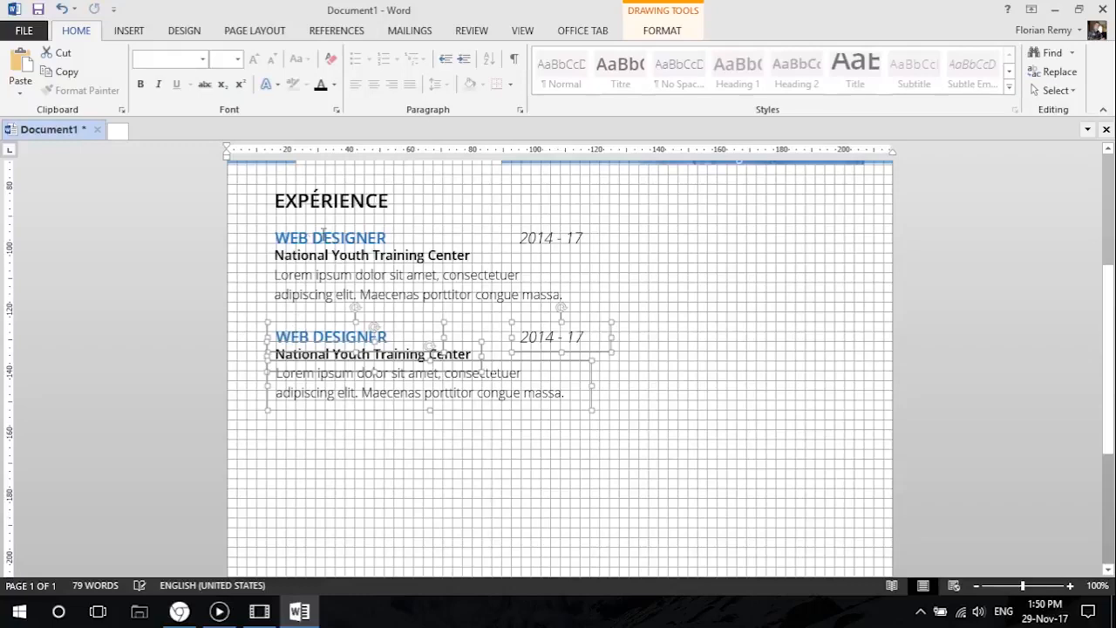
Duplicate the EXPÉRIENCE heading together with all boxes of both entries and place the copy below the second entry.
shift+click(270, 280)
shift+click(267, 253)
shift+click(266, 239)
shift+click(512, 237)
shift+click(334, 216)
drag(332, 214, 331, 426)
scroll(301, 468, down, 3)
click(24, 30)
click(42, 228)
click(32, 27)
scroll(330, 250, up, 1)
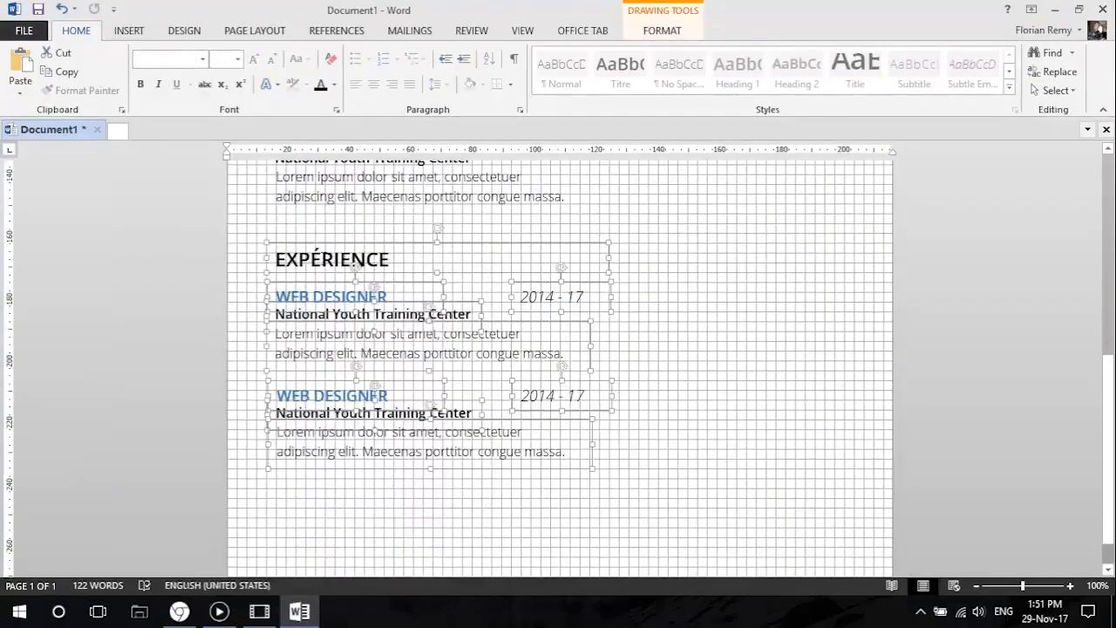
scroll(329, 261, up, 4)
scroll(330, 262, down, 3)
Replace the text of the duplicated section heading with FORMATION.
drag(404, 299, 252, 297)
text(formation)
double_click(323, 297)
text(FORMATION)
scroll(370, 324, up, 2)
click(445, 425)
Review the layout and spacing of the EXPÉRIENCE and FORMATION sections down the page.
scroll(387, 486, up, 2)
scroll(505, 406, down, 1)
scroll(196, 377, down, 3)
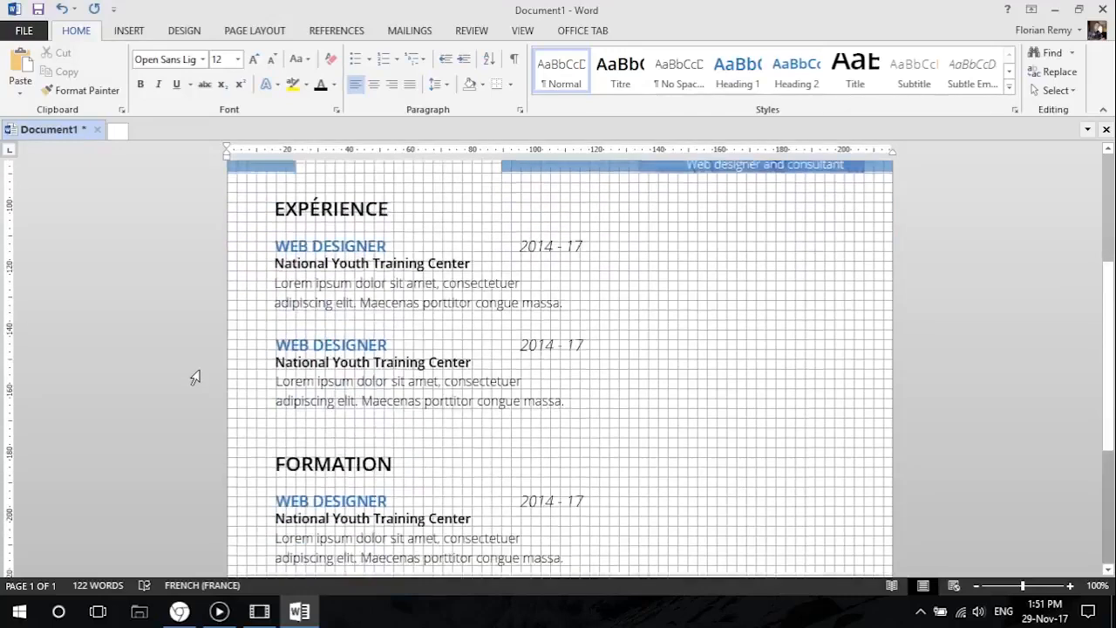
scroll(195, 378, up, 2)
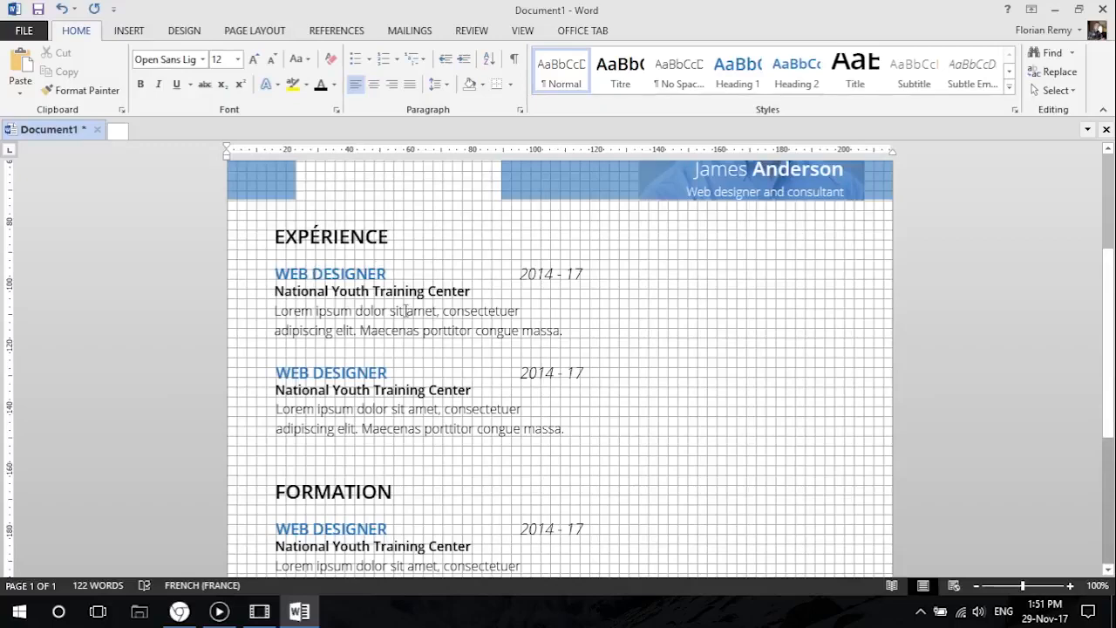
scroll(406, 310, down, 7)
scroll(288, 392, up, 3)
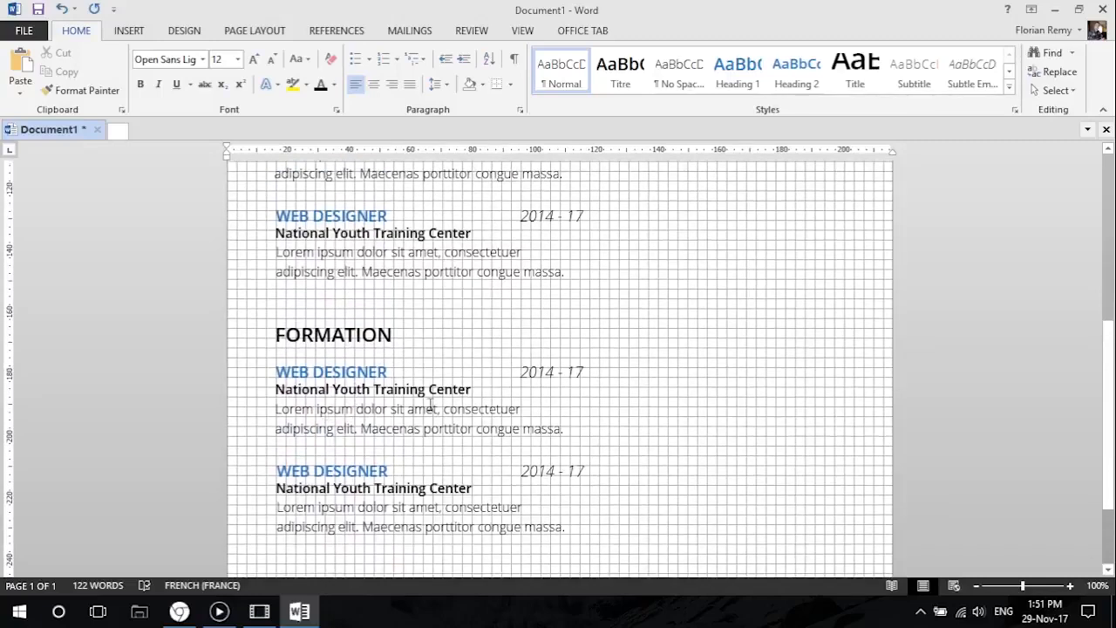
scroll(450, 389, up, 3)
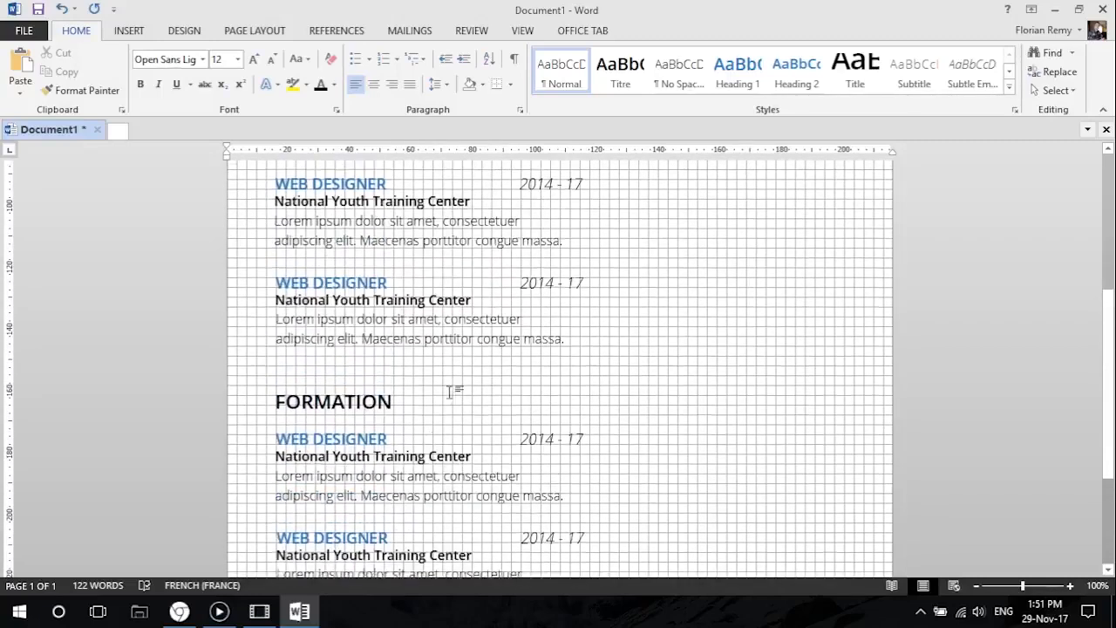
scroll(462, 410, up, 2)
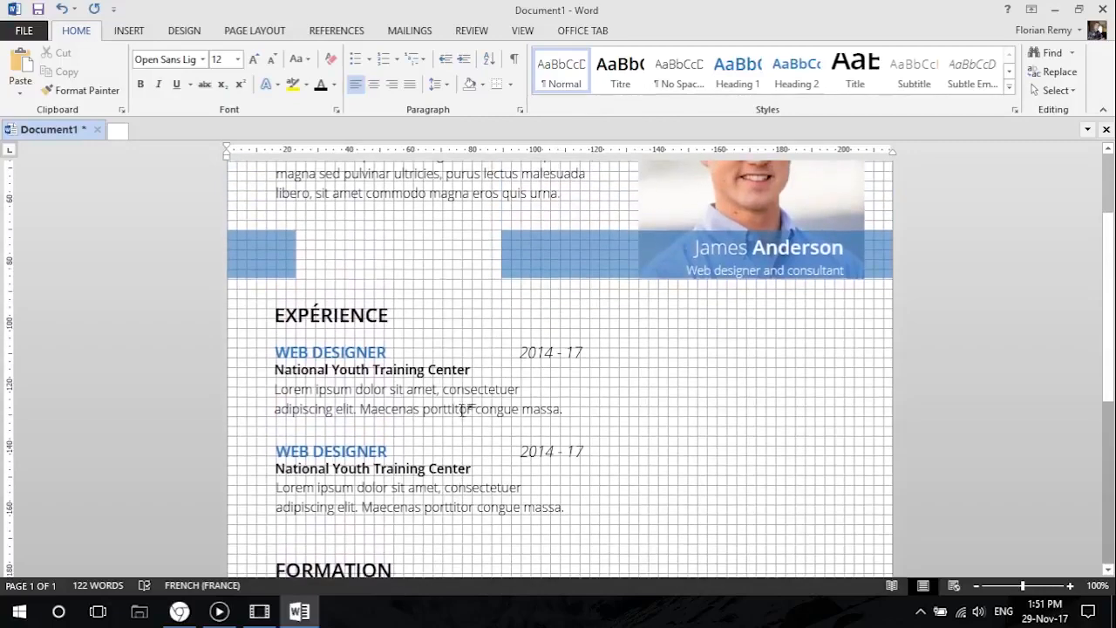
scroll(463, 410, down, 1)
Switch to Chrome to compare the resume with the reference image's contact and skills column, and return to Word.
click(180, 612)
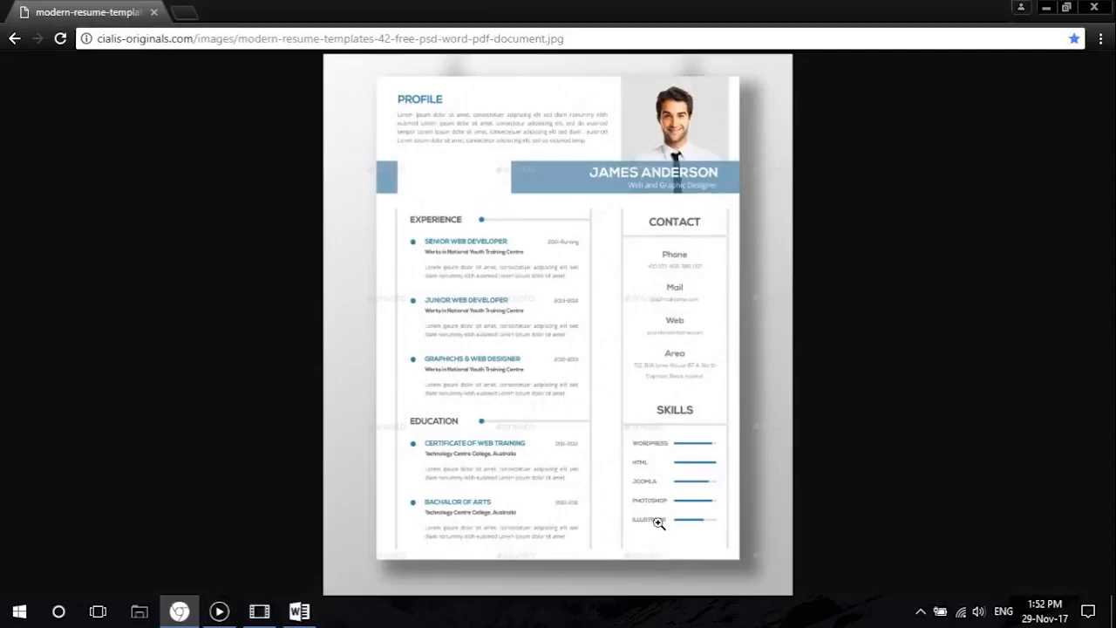
click(1045, 7)
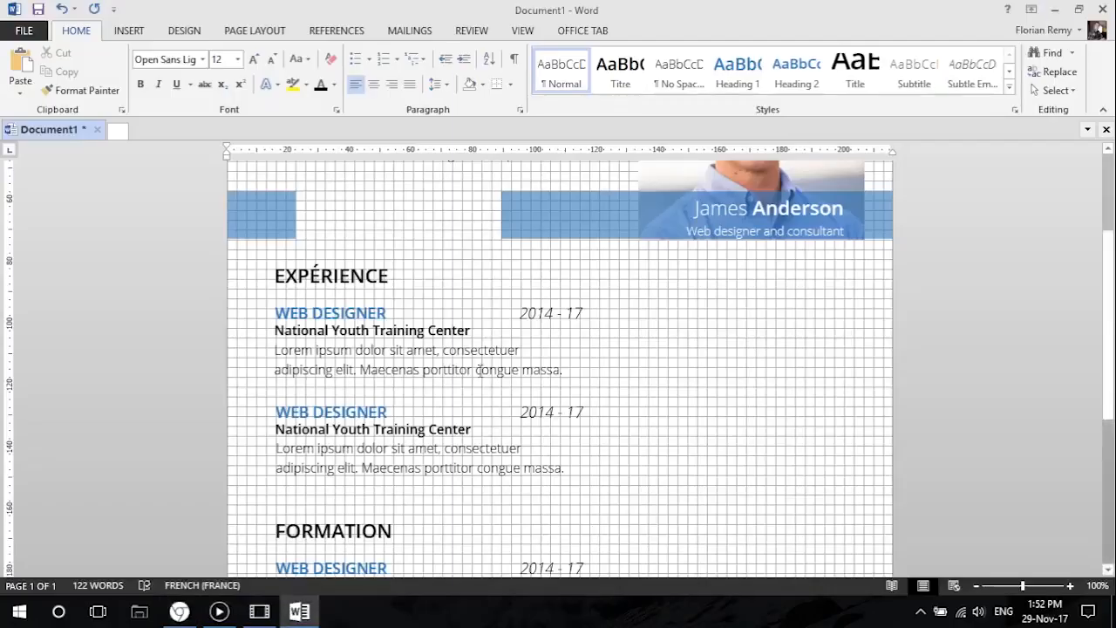
scroll(692, 310, up, 2)
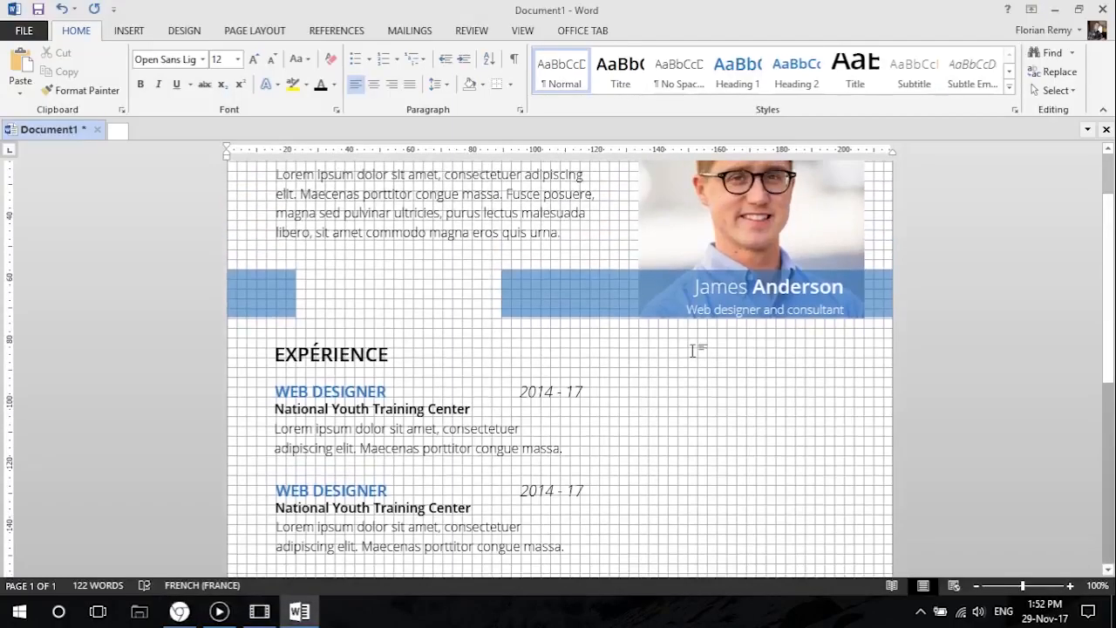
click(180, 611)
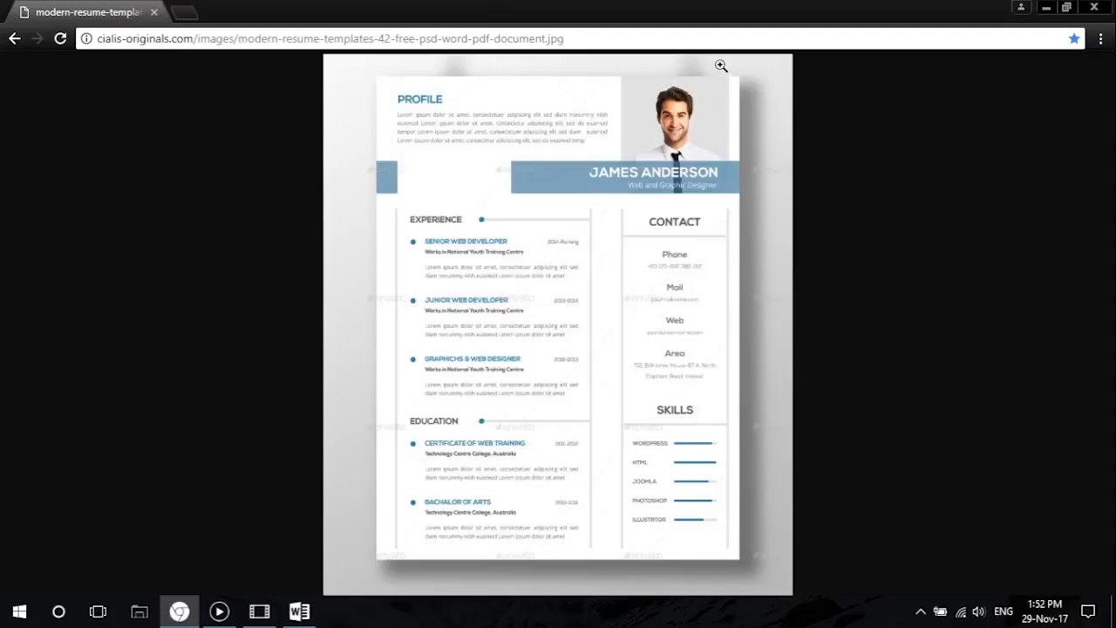
click(1045, 6)
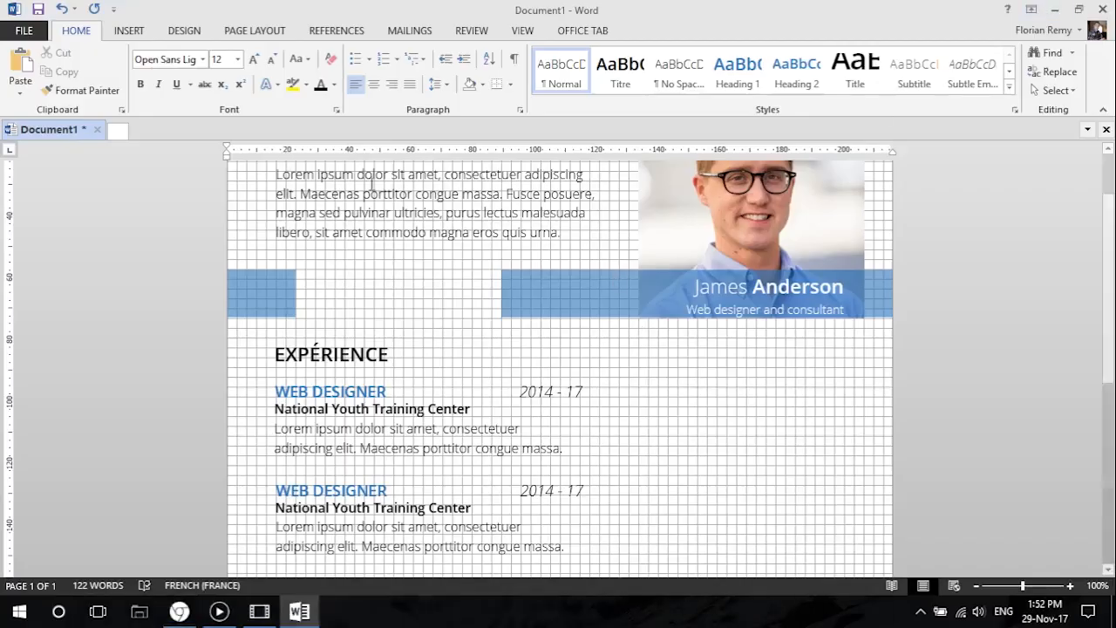
Draw a vertical line about 162 mm long downward from just below the photo's left edge.
scroll(780, 392, down, 3)
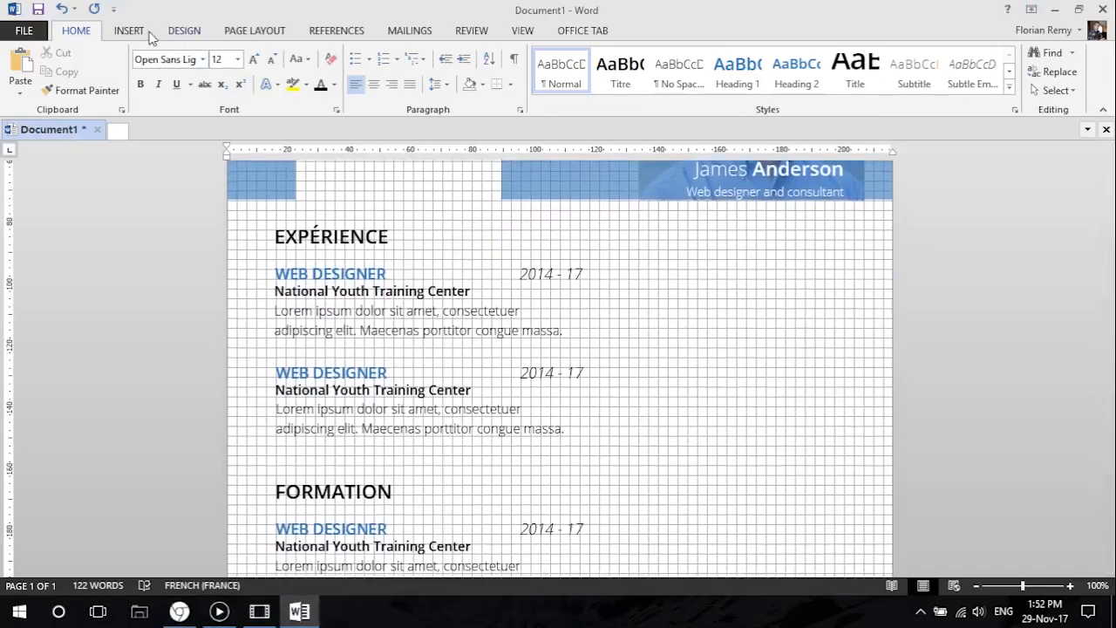
click(129, 31)
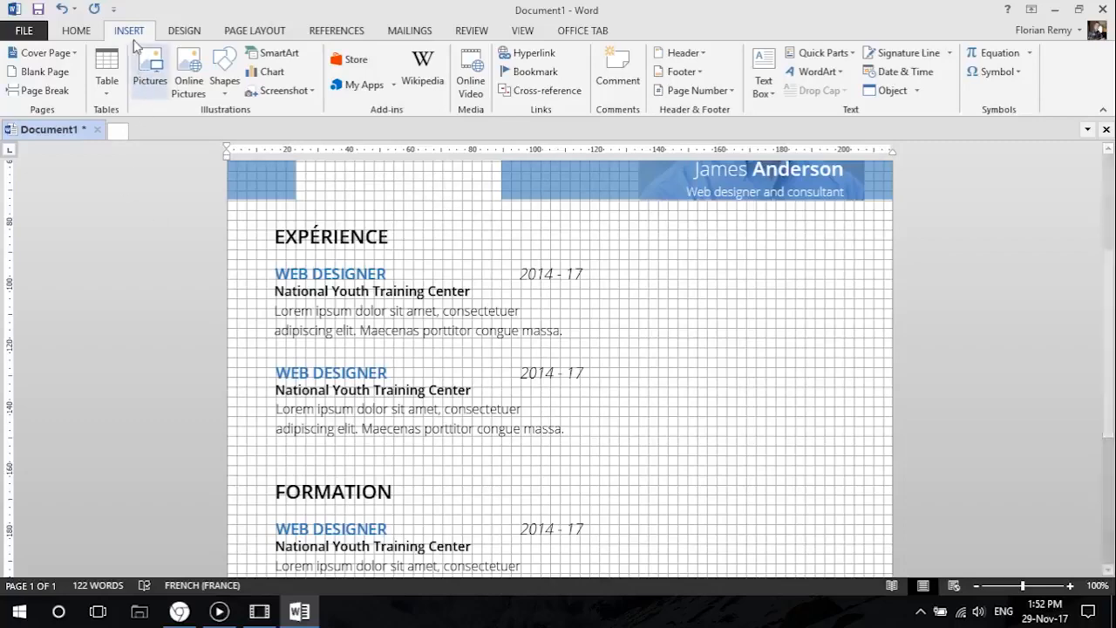
click(228, 95)
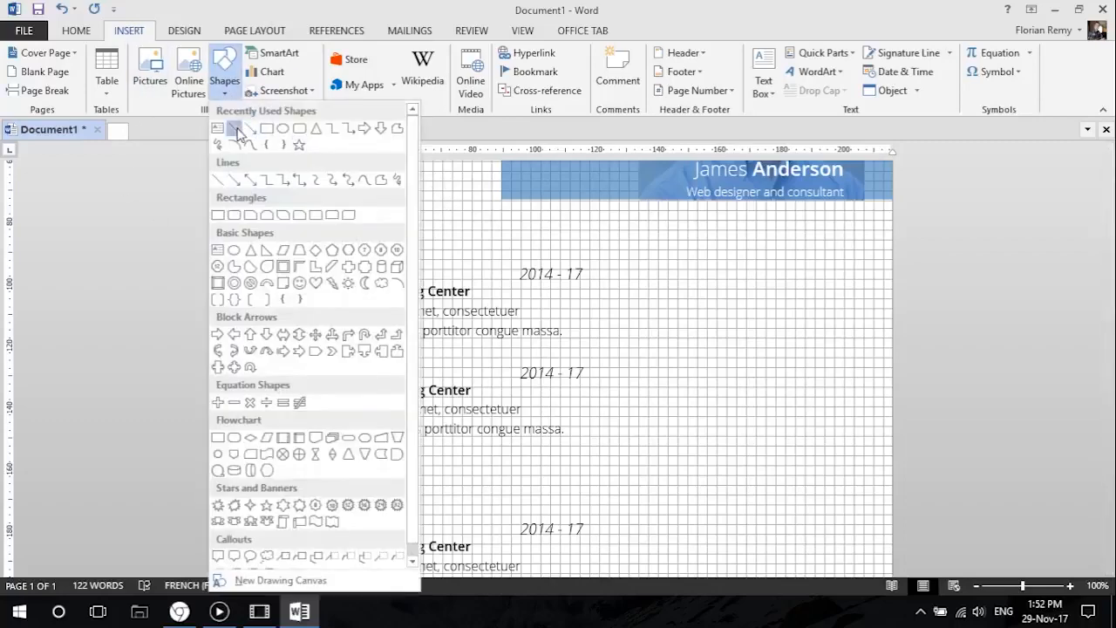
click(235, 130)
scroll(587, 256, up, 2)
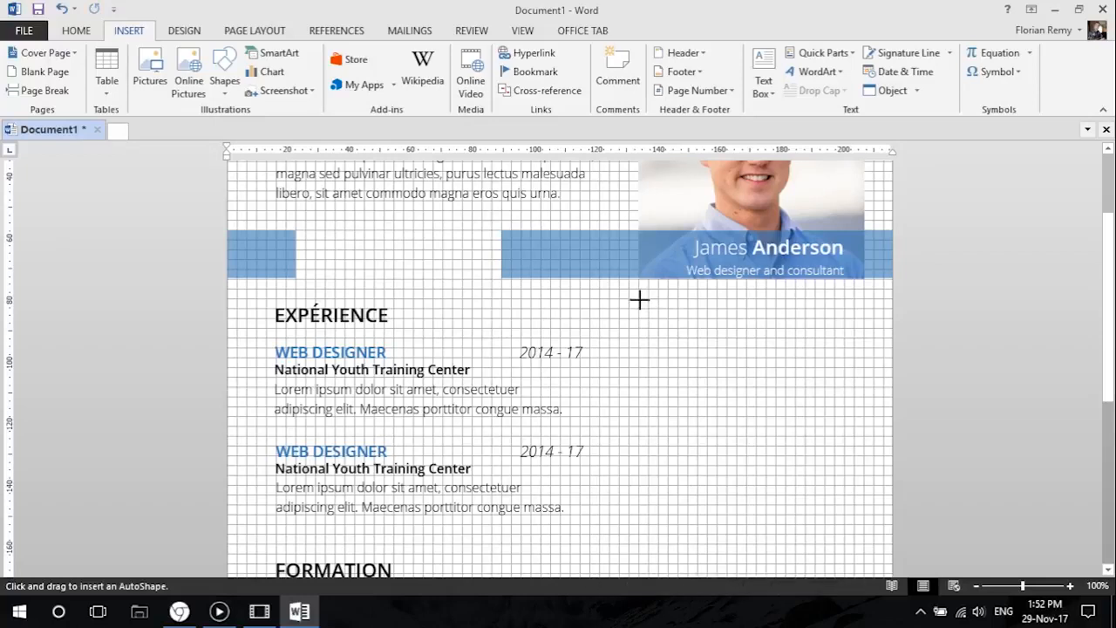
mouse_move(638, 298)
mouse_down()
mouse_move(628, 558)
mouse_move(680, 584)
mouse_move(654, 584)
mouse_move(629, 545)
mouse_move(628, 503)
mouse_move(648, 518)
mouse_move(636, 525)
mouse_move(639, 479)
mouse_up()
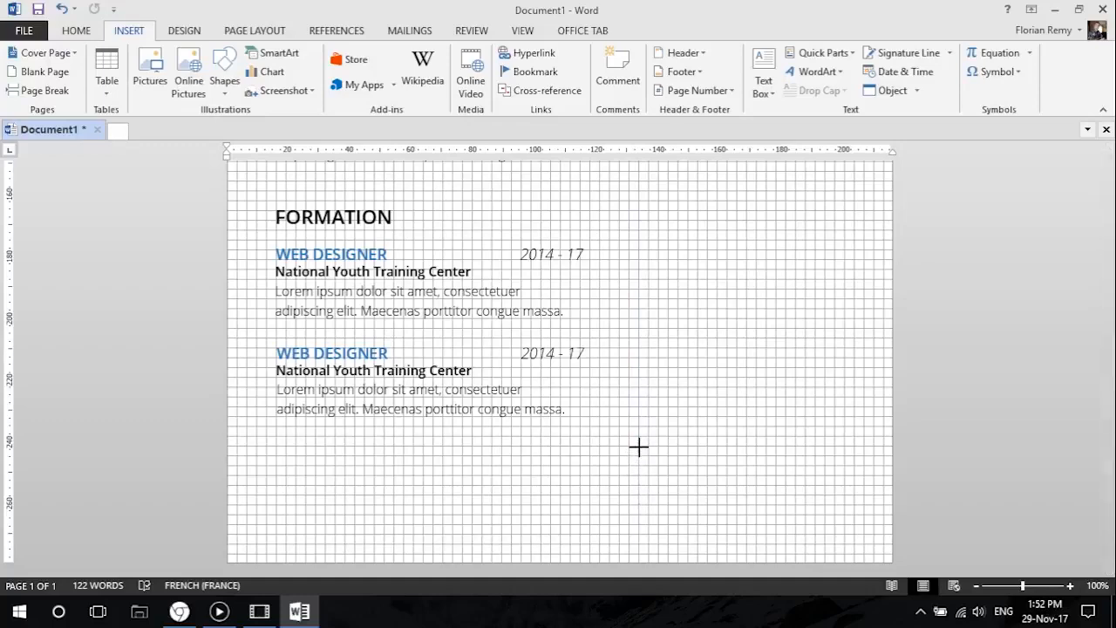
drag(639, 447, 639, 447)
scroll(699, 436, up, 9)
scroll(671, 405, down, 1)
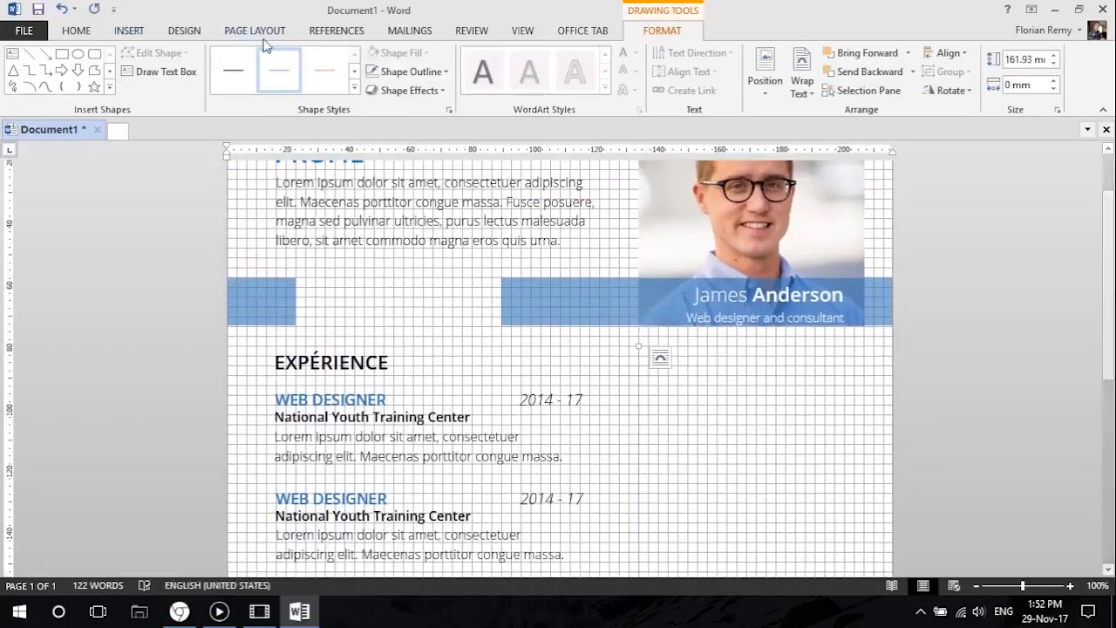
Format the vertical line with a dark grey outline and a weight of 1 pt.
click(445, 72)
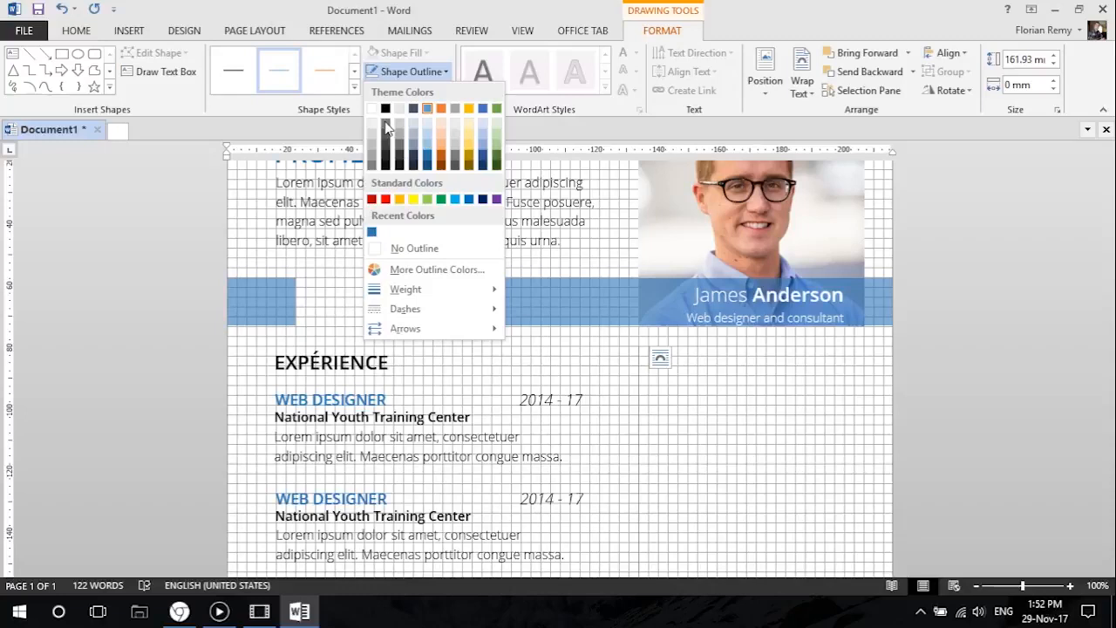
click(387, 132)
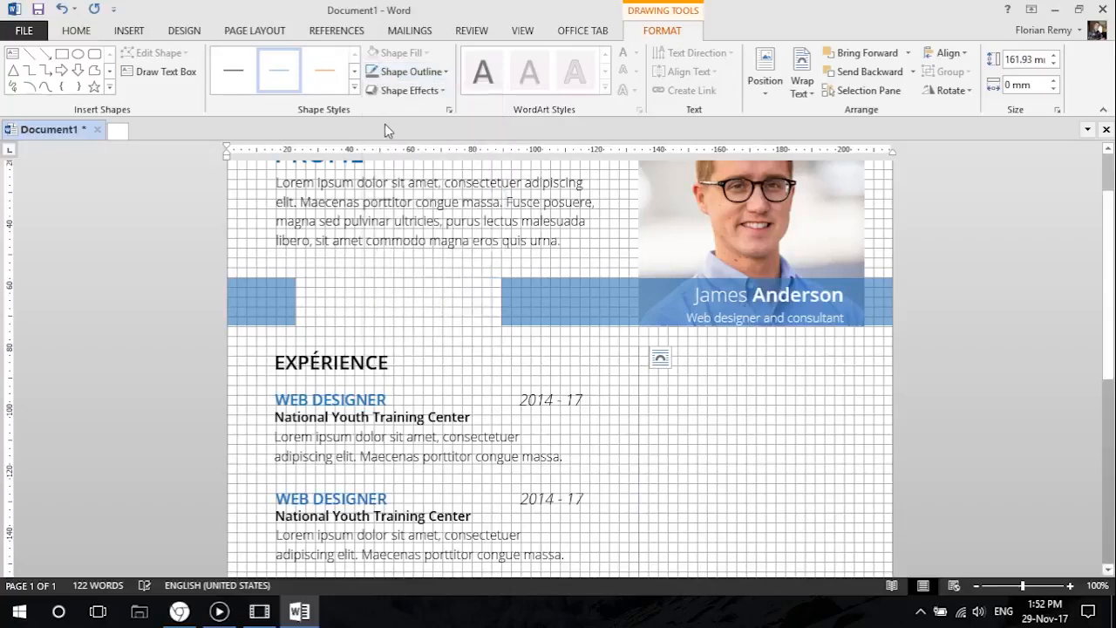
click(445, 72)
mouse_move(426, 289)
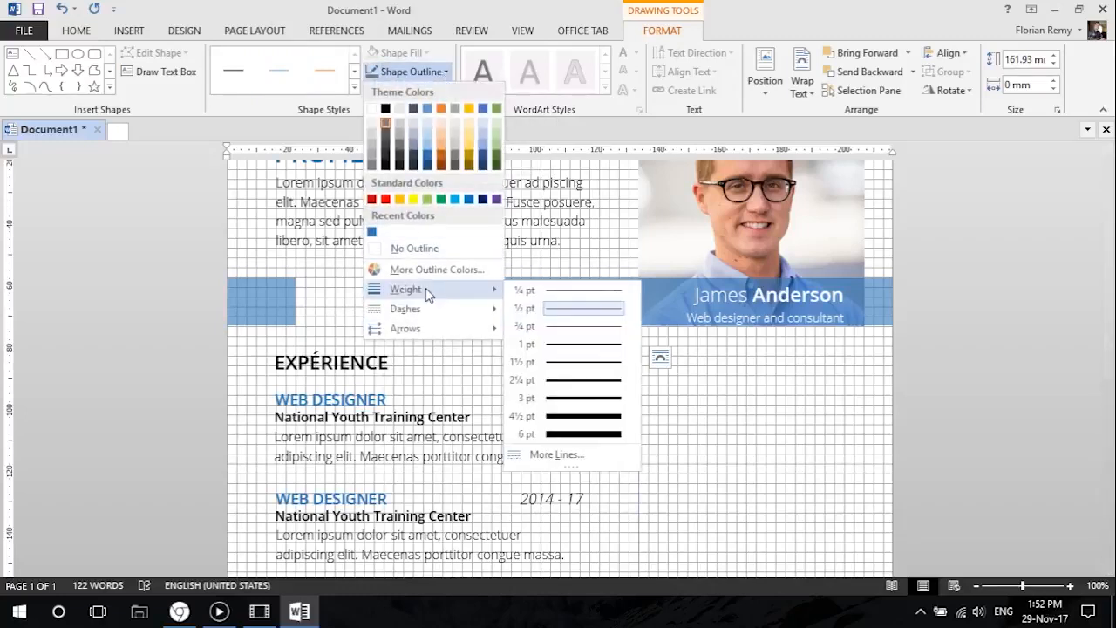
click(559, 342)
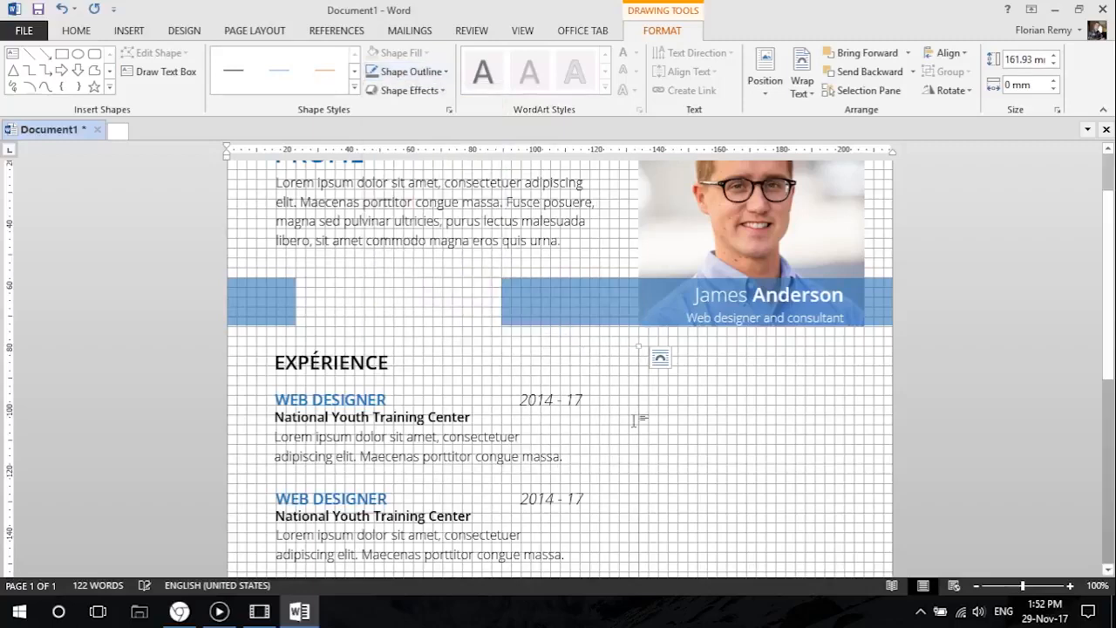
click(723, 411)
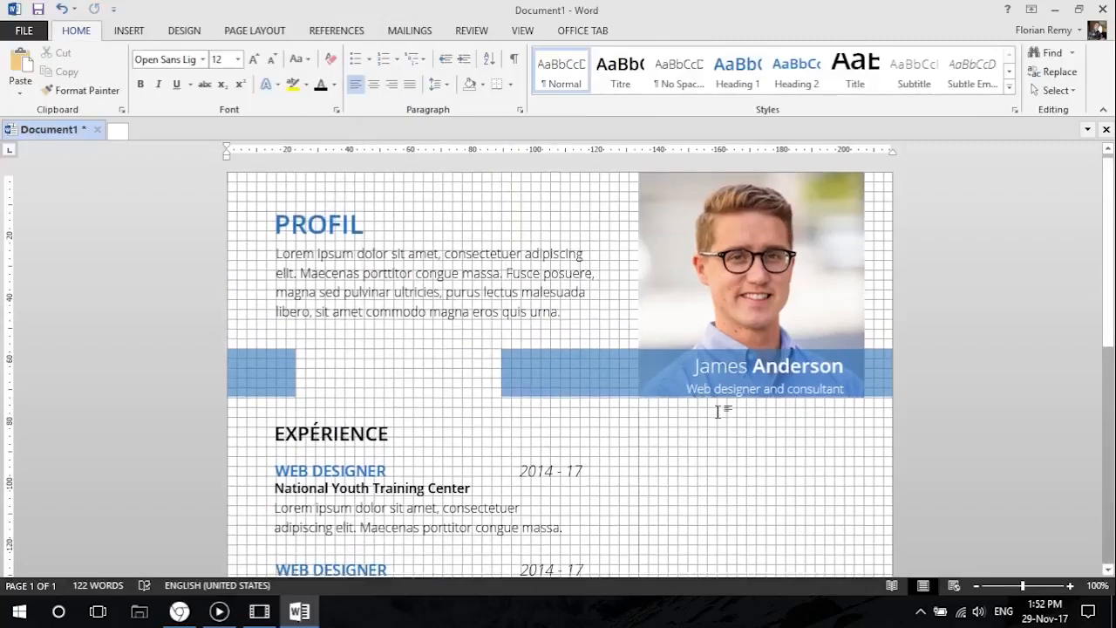
Duplicate the vertical line and align the copy with the photo's right edge.
scroll(721, 409, down, 3)
click(639, 326)
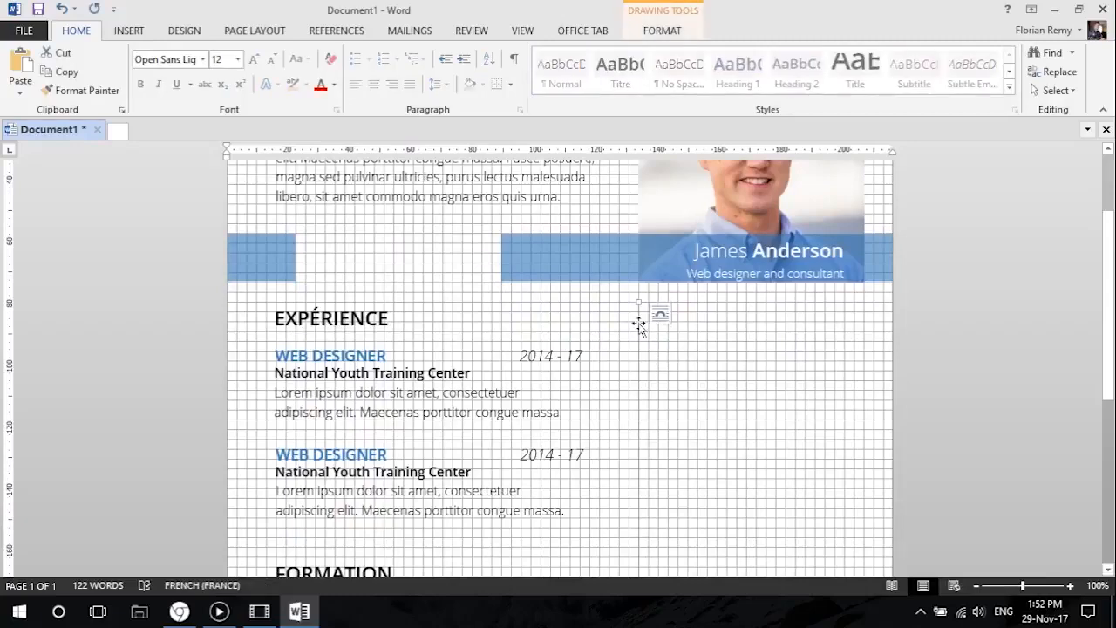
drag(782, 326, 857, 312)
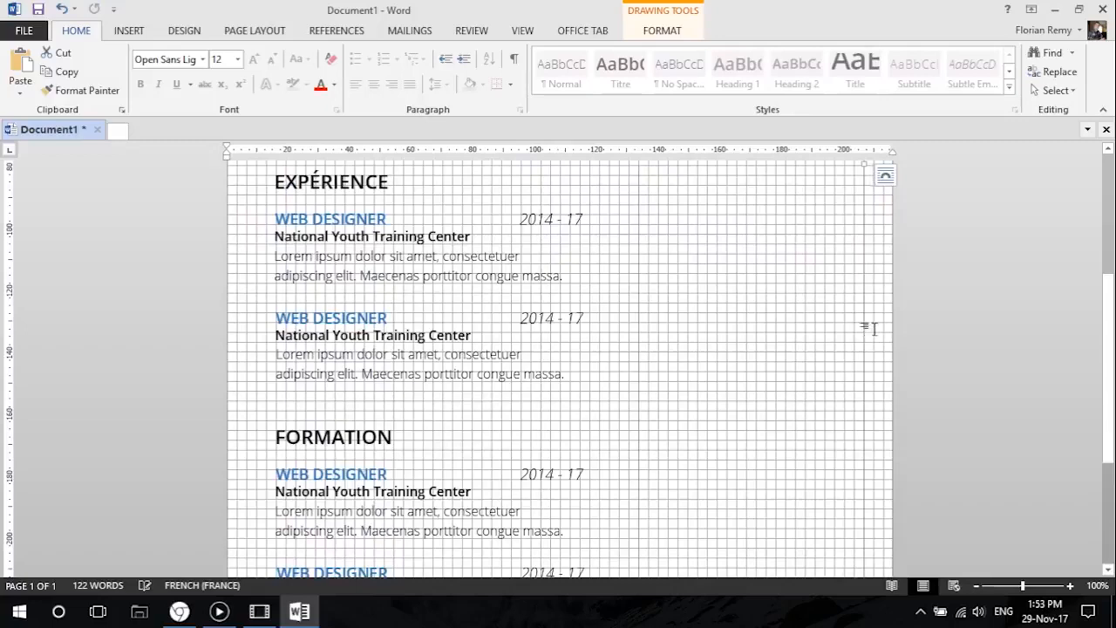
scroll(726, 410, up, 3)
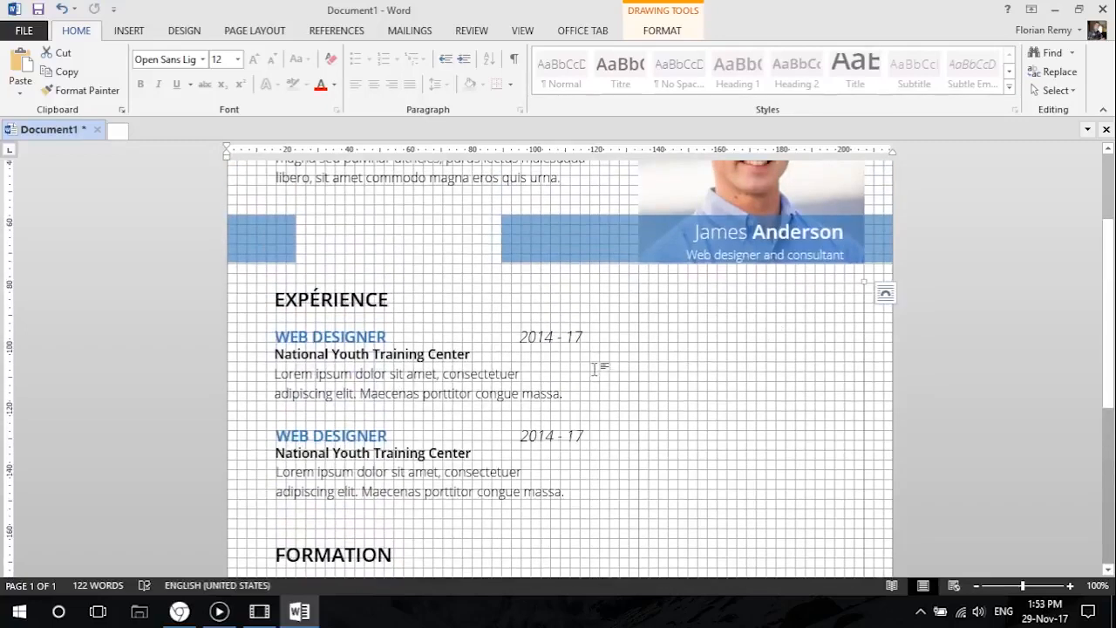
Copy the EXPÉRIENCE heading box beneath the photo and resize it to fit between the two vertical lines.
click(340, 298)
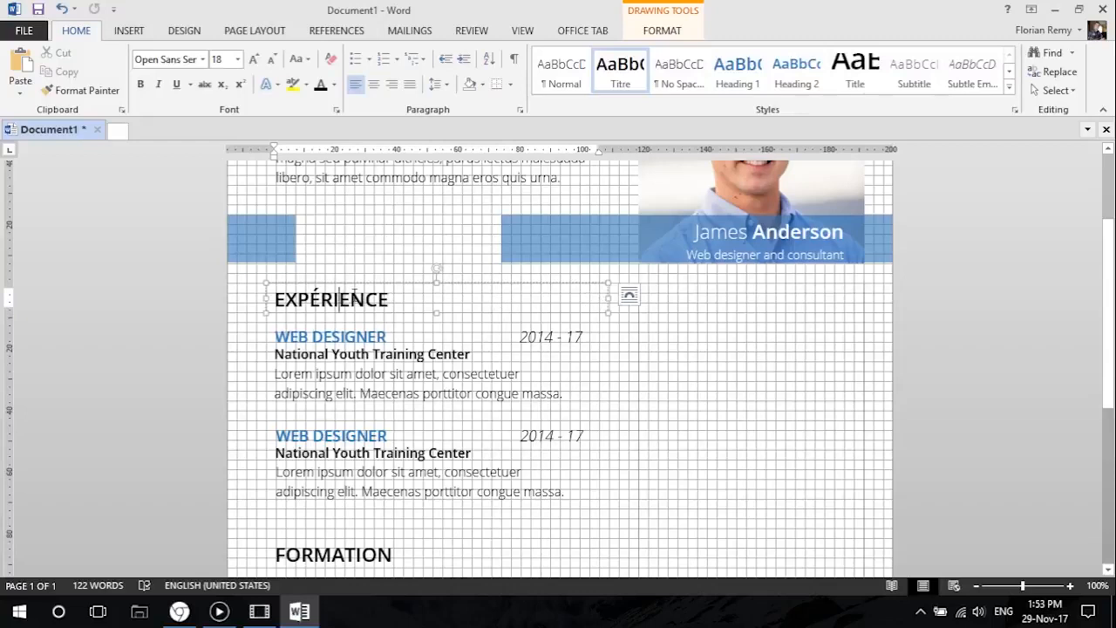
drag(344, 286, 630, 286)
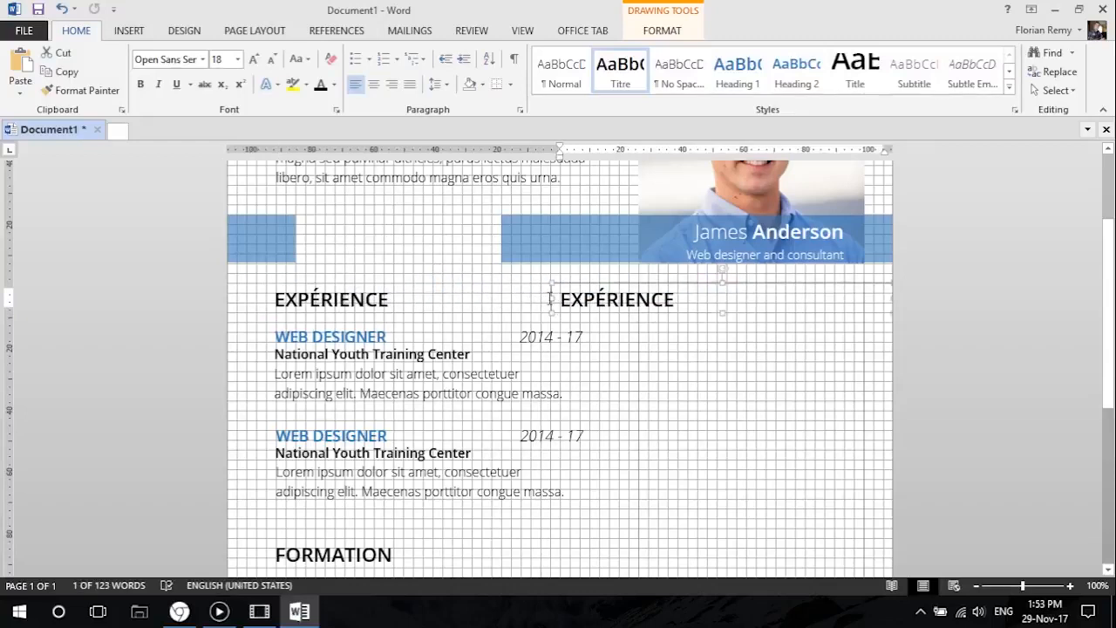
drag(549, 299, 639, 294)
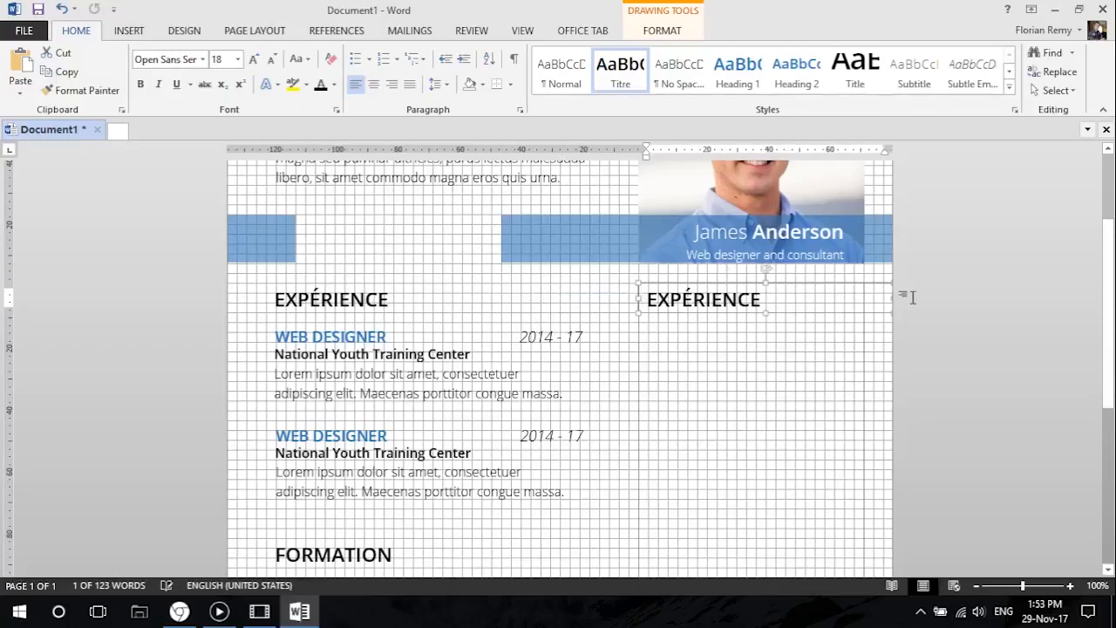
drag(887, 298, 865, 297)
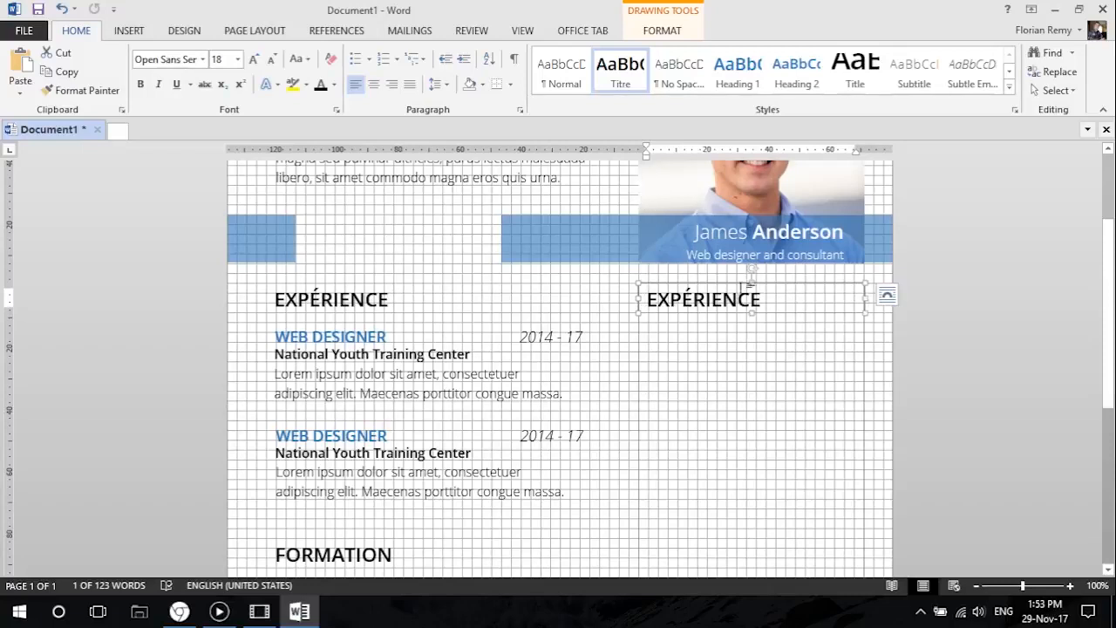
Centre the copied heading beneath the photo and replace its text with COORDONÉES in uppercase.
click(373, 83)
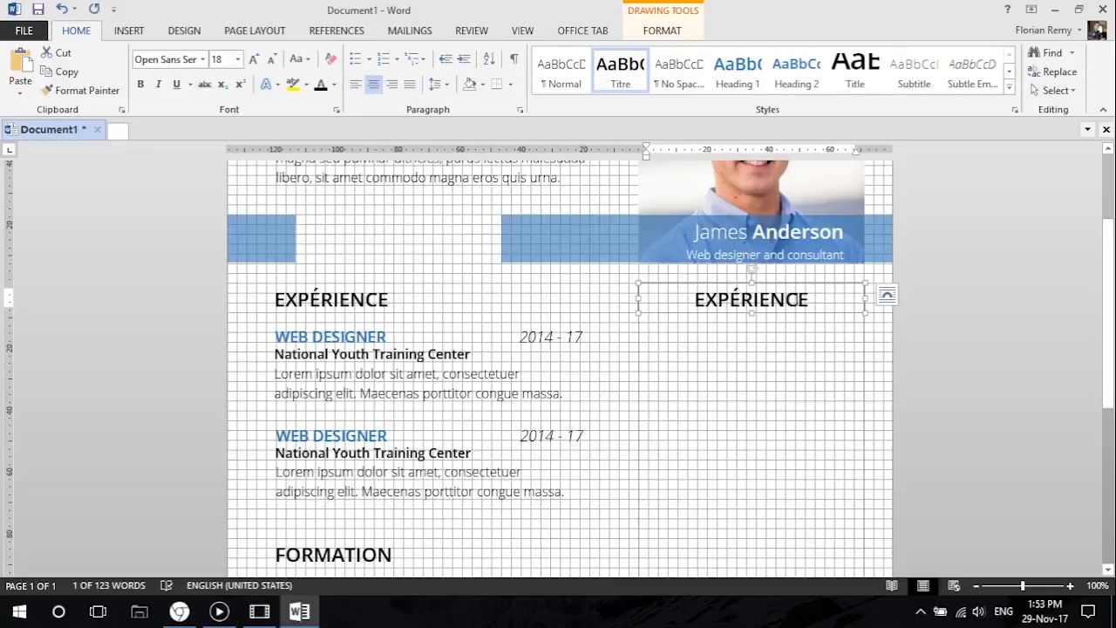
drag(815, 297, 681, 303)
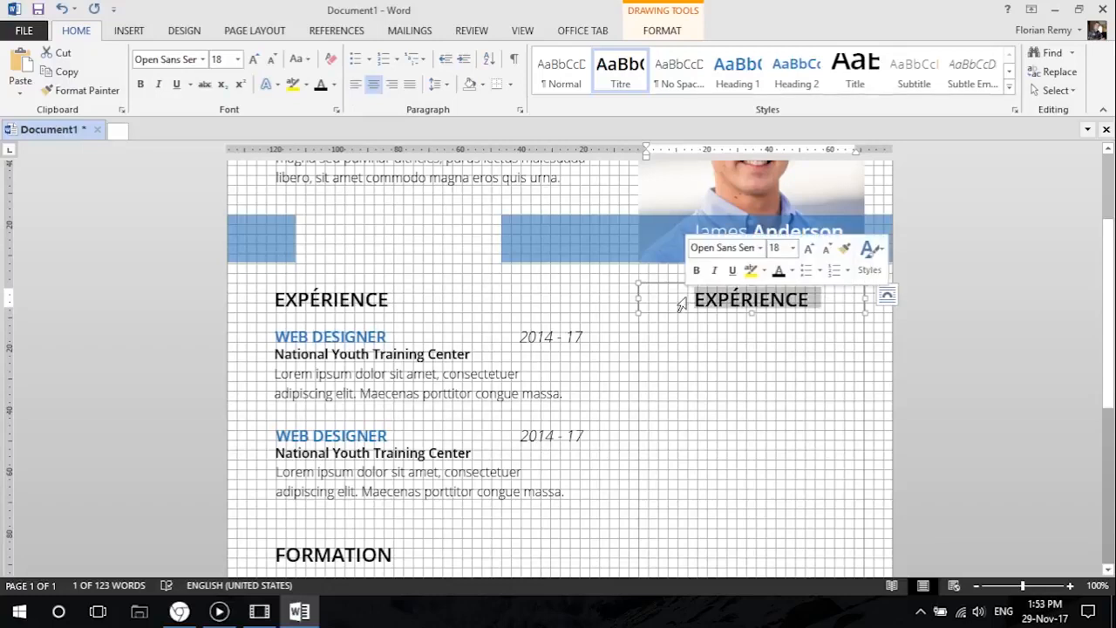
text(corrdonée)
key(BackSpace)
key(BackSpace)
key(BackSpace)
key(BackSpace)
key(BackSpace)
key(BackSpace)
key(BackSpace)
text(ordonées)
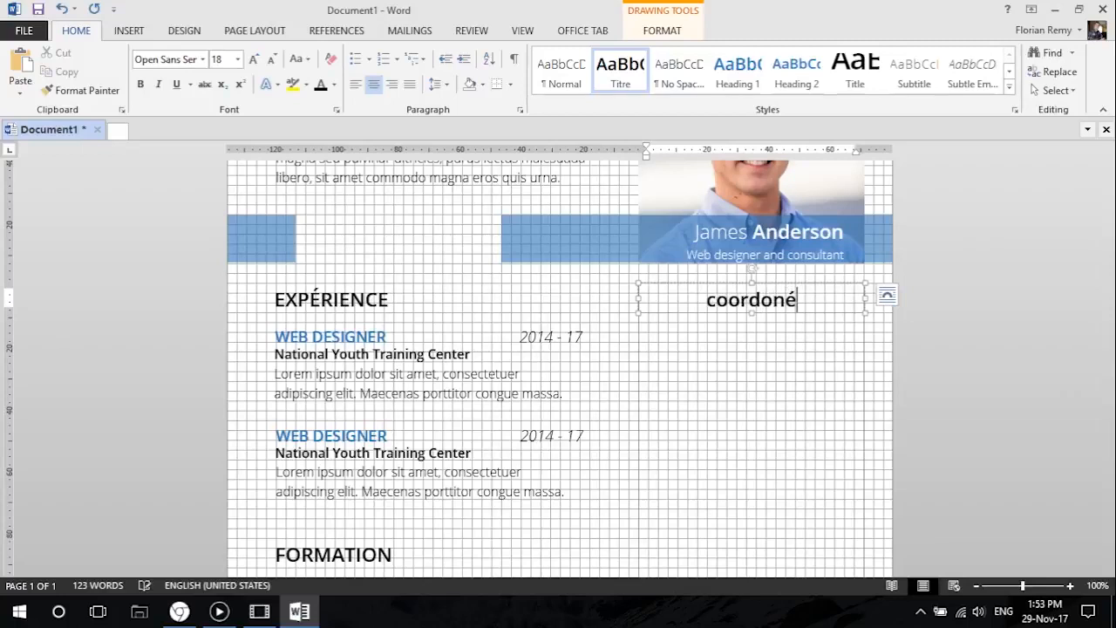
click(298, 58)
click(327, 114)
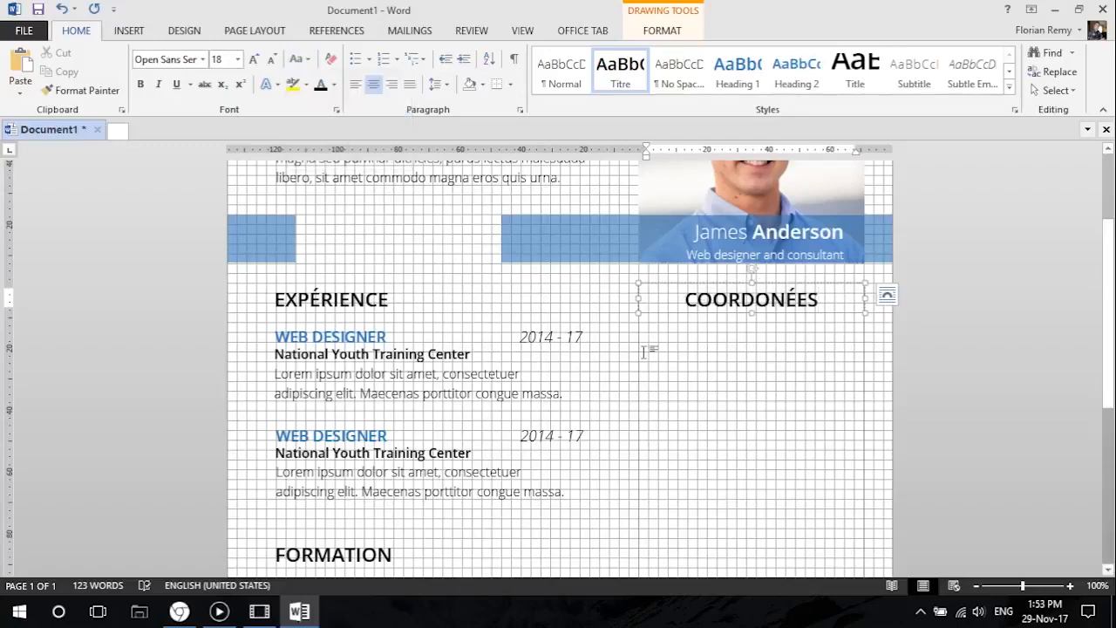
Consult the reference resume in Chrome and copy the first WEB DESIGNER title beneath COORDONÉES, widened to fill the column and centred.
scroll(670, 362, down, 2)
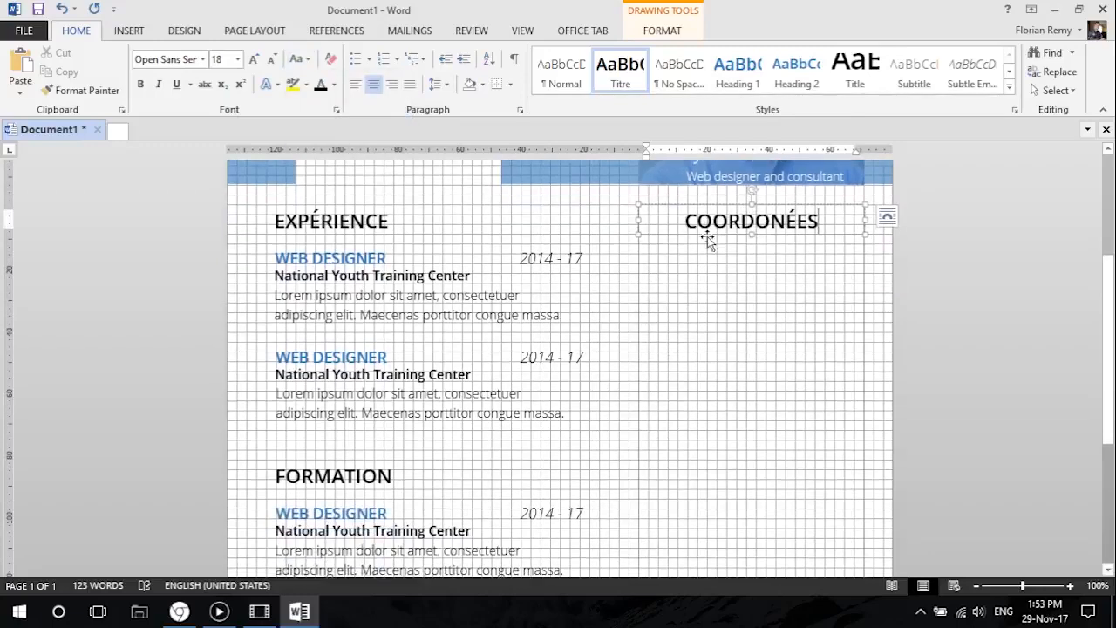
click(178, 611)
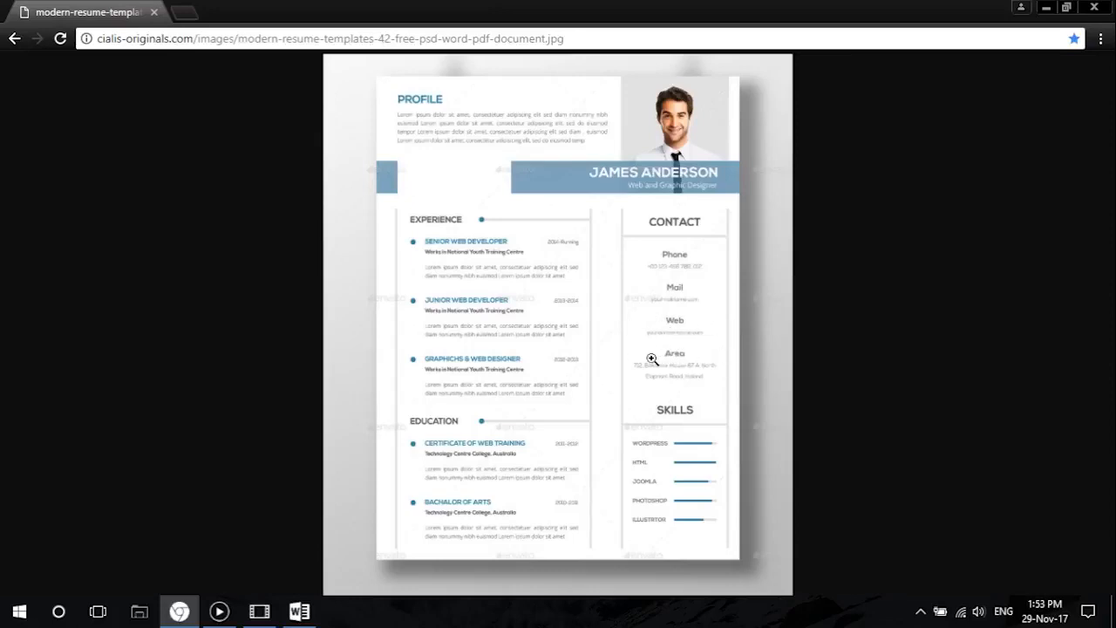
click(1046, 7)
scroll(610, 318, up, 2)
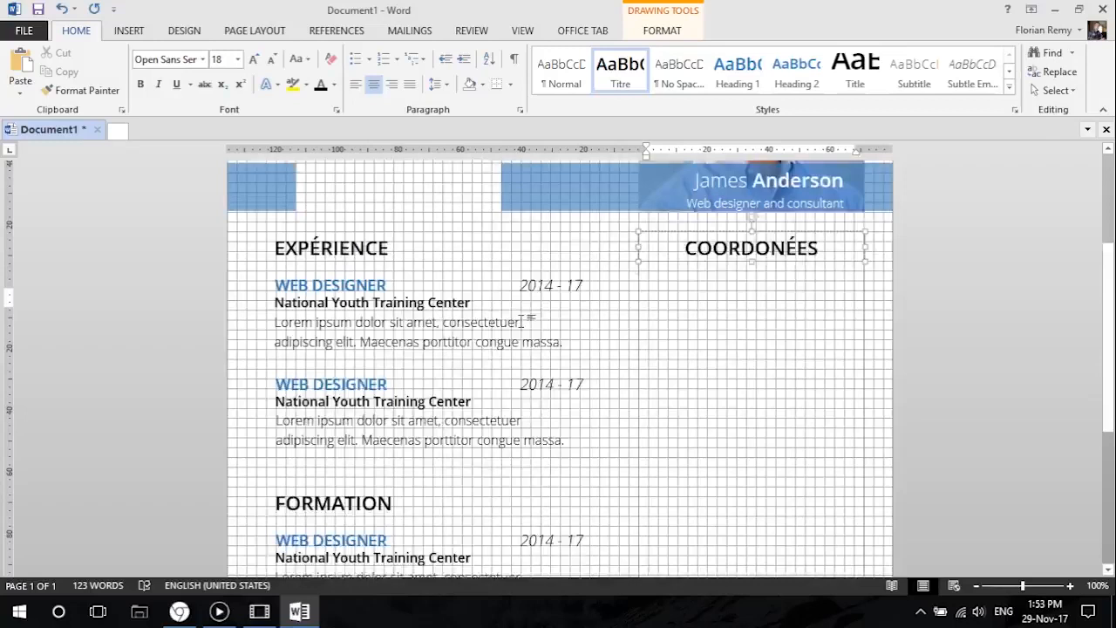
click(341, 337)
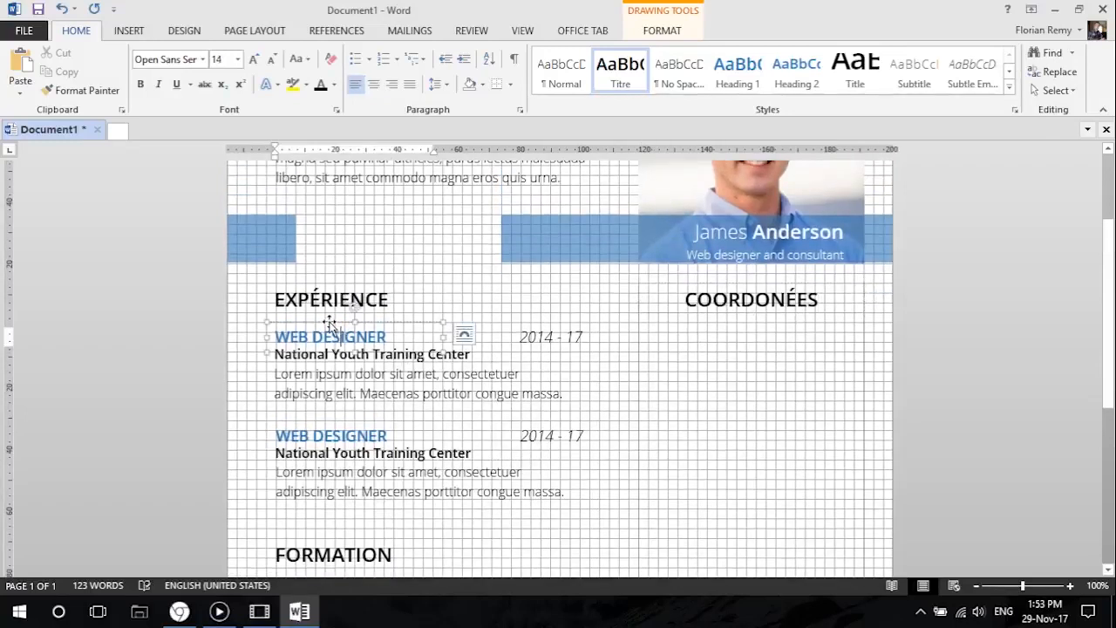
drag(317, 319, 691, 323)
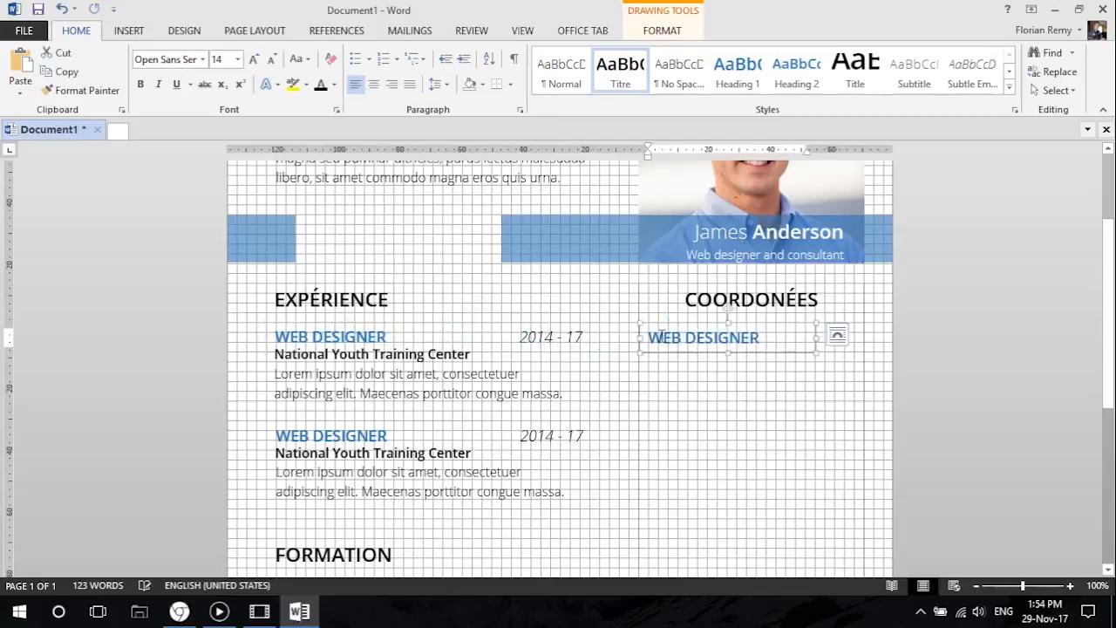
drag(815, 337, 864, 336)
click(373, 83)
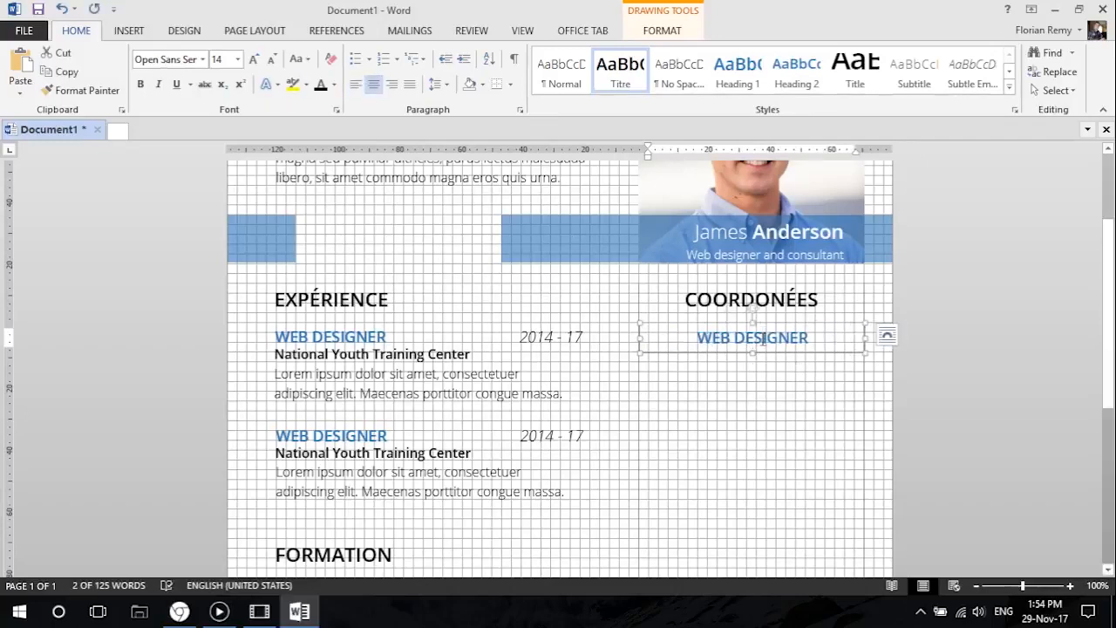
Create a new style named Entreprise from the first National Youth Training Center line.
click(335, 355)
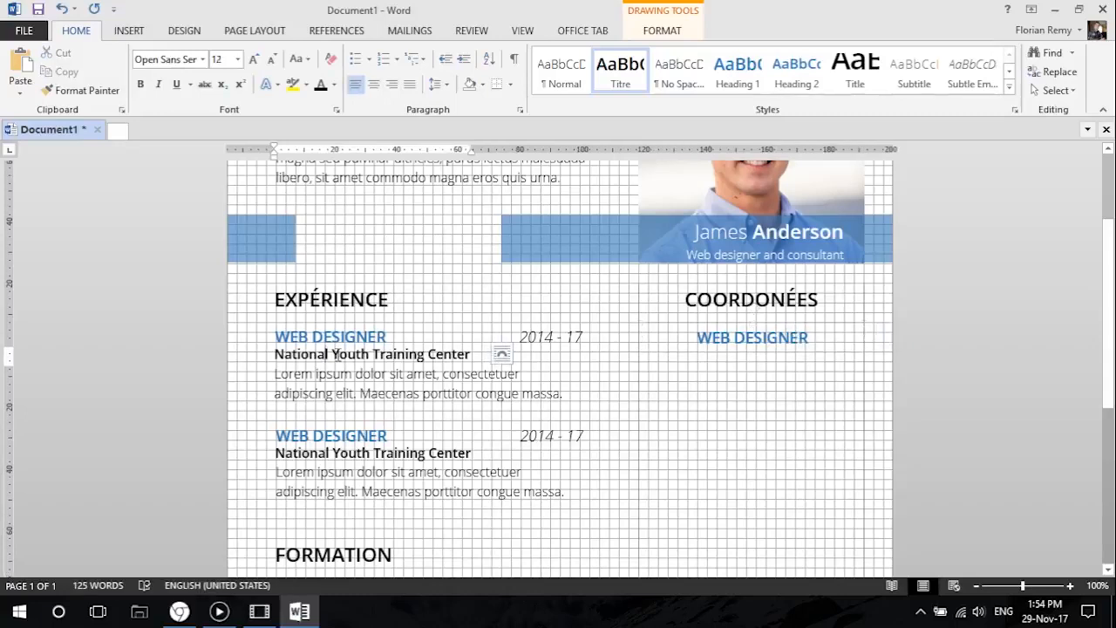
click(264, 350)
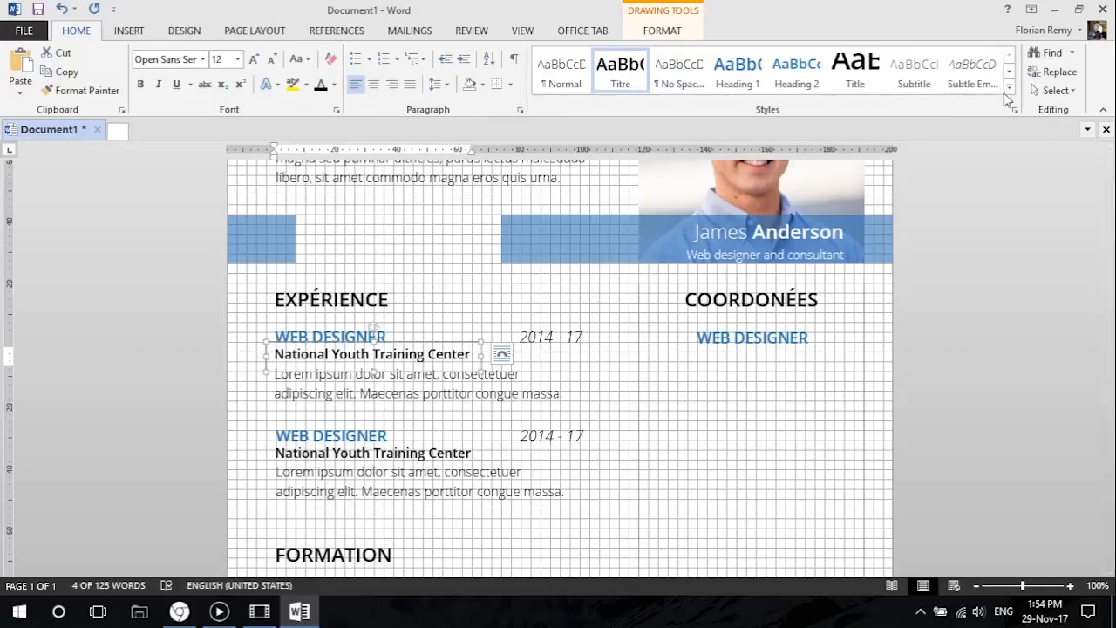
click(1009, 87)
click(576, 197)
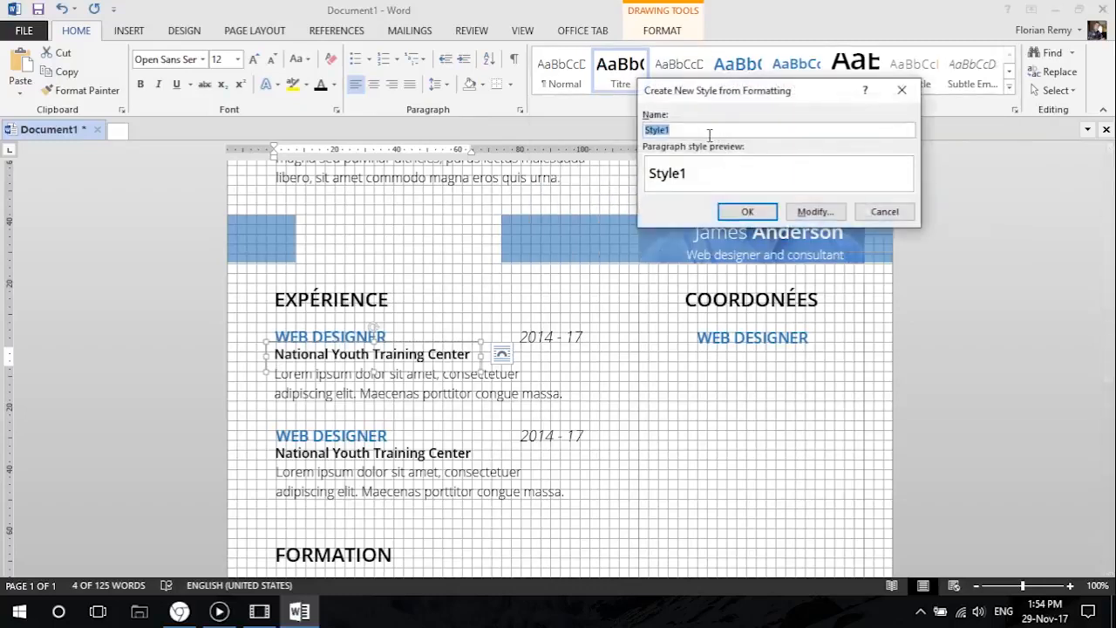
text(Entreprise)
click(747, 211)
Apply the Entreprise style to the copied title beneath COORDONÉES and centre its text.
click(734, 337)
click(728, 325)
click(560, 68)
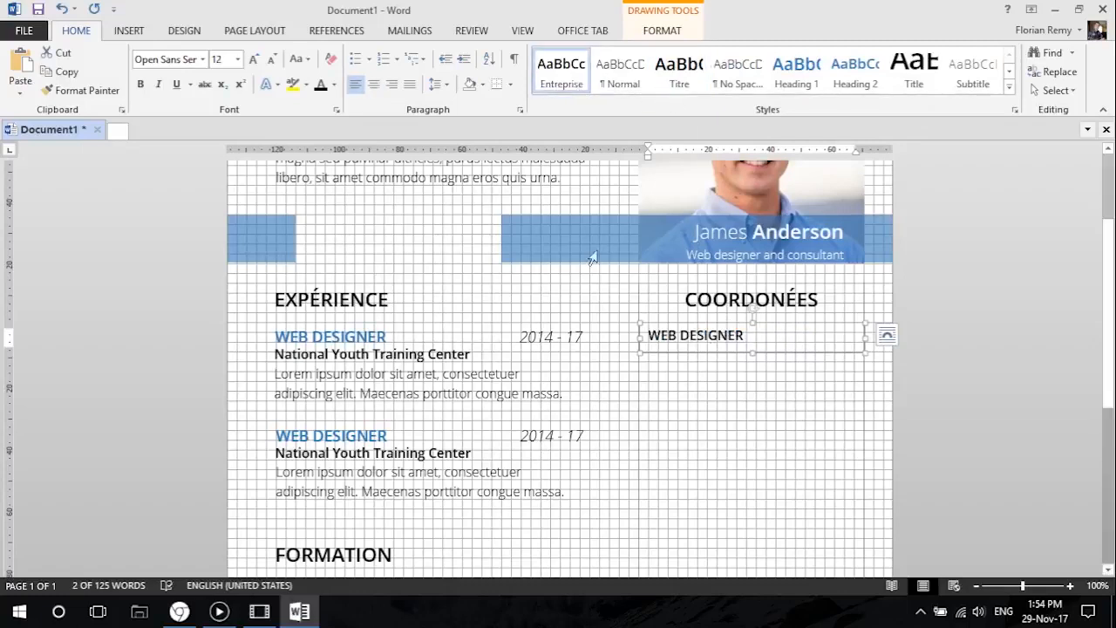
click(373, 84)
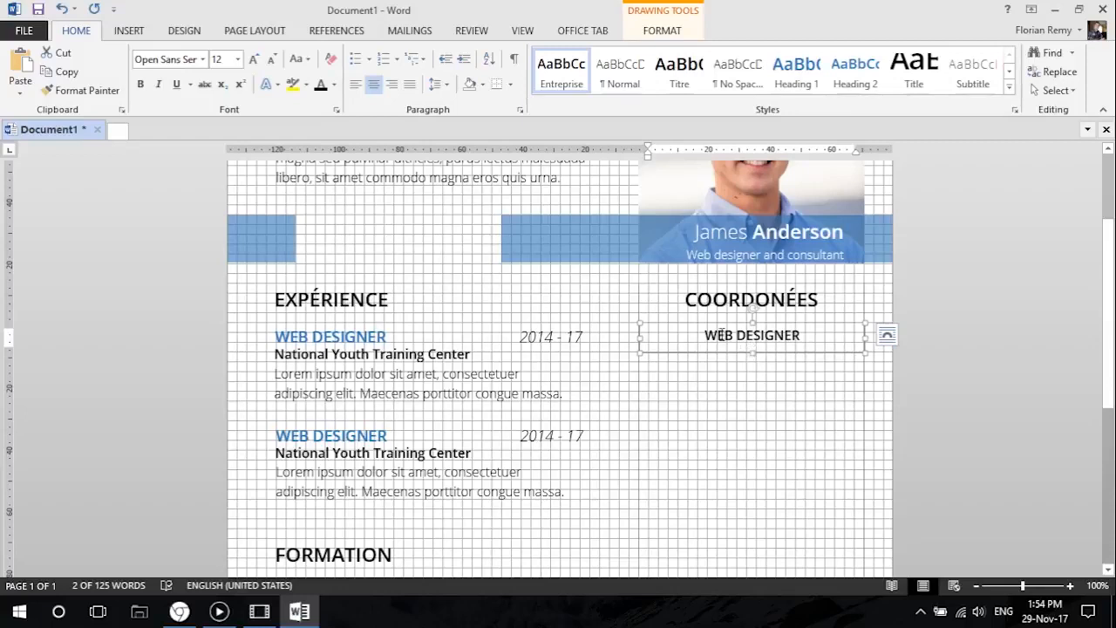
Duplicate the contact title directly below itself and format the copy as Normal style, sentence case, 12 pt and centred.
mouse_move(710, 327)
mouse_down()
mouse_move(713, 358)
mouse_move(727, 355)
mouse_move(713, 340)
mouse_up()
click(620, 70)
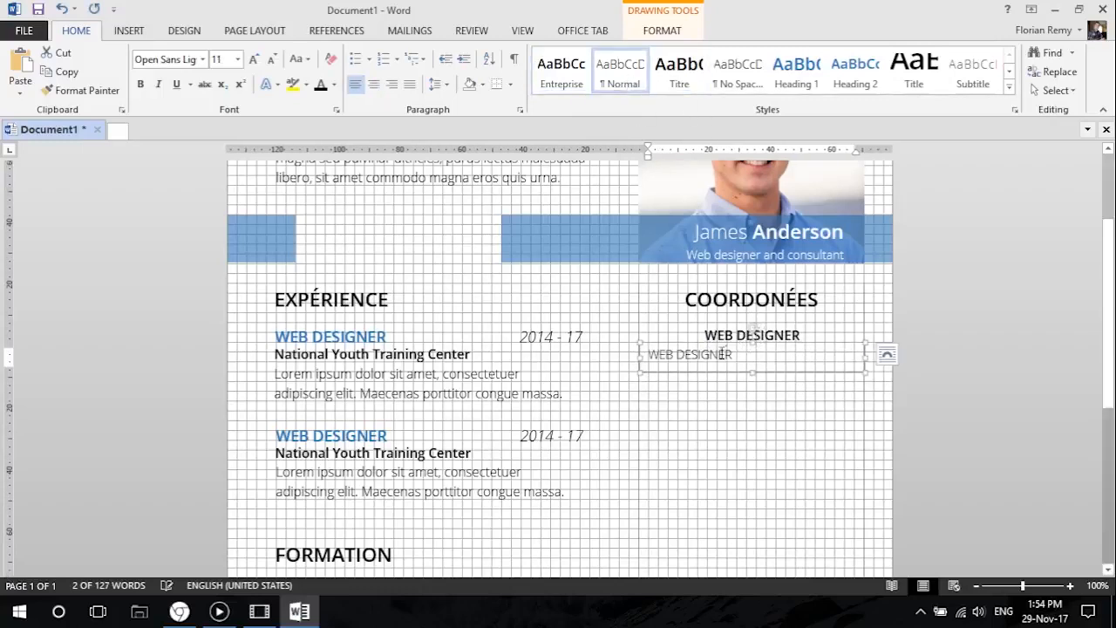
click(298, 59)
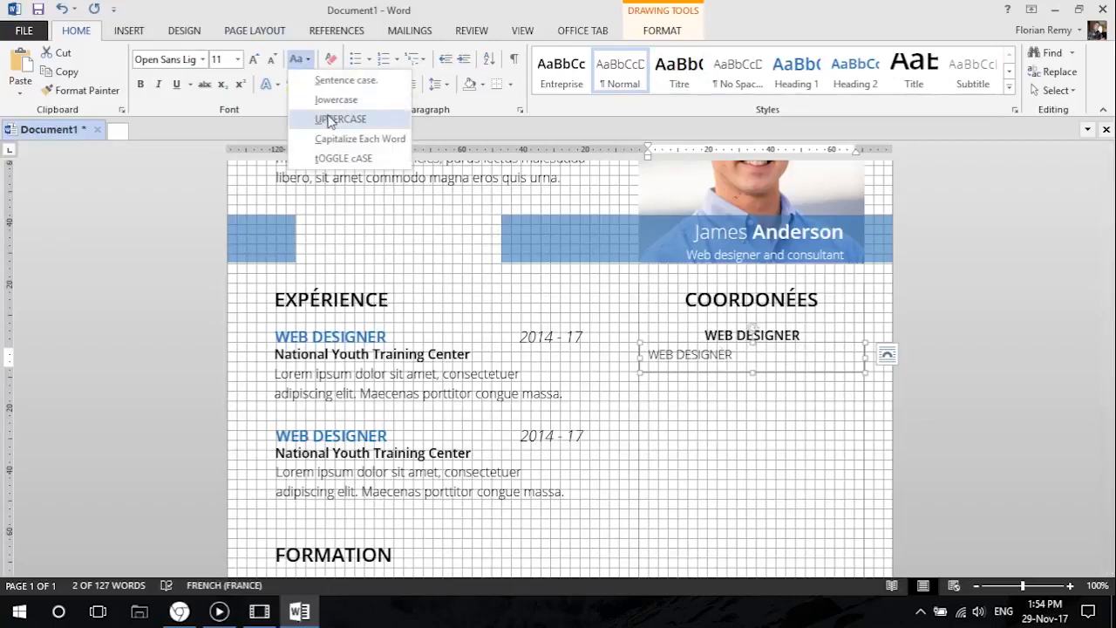
click(342, 79)
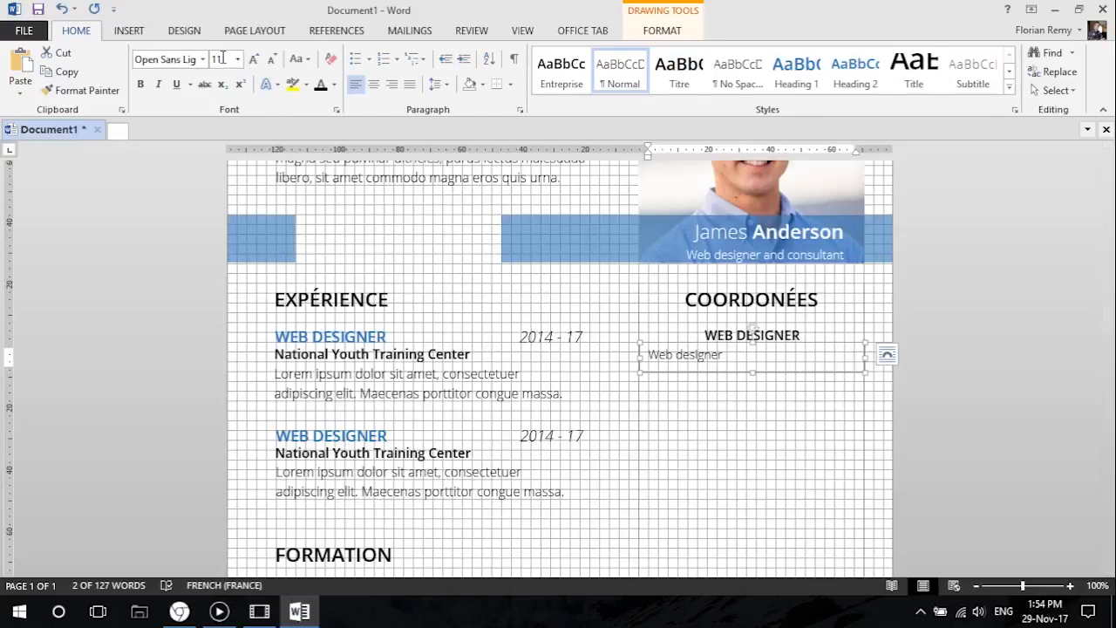
click(254, 60)
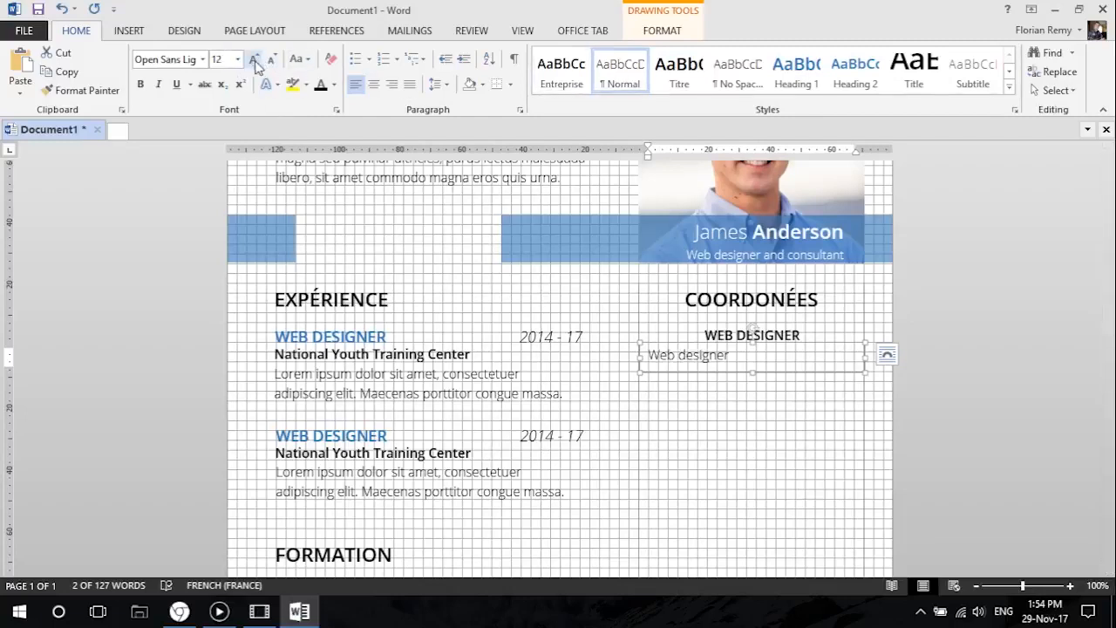
click(373, 84)
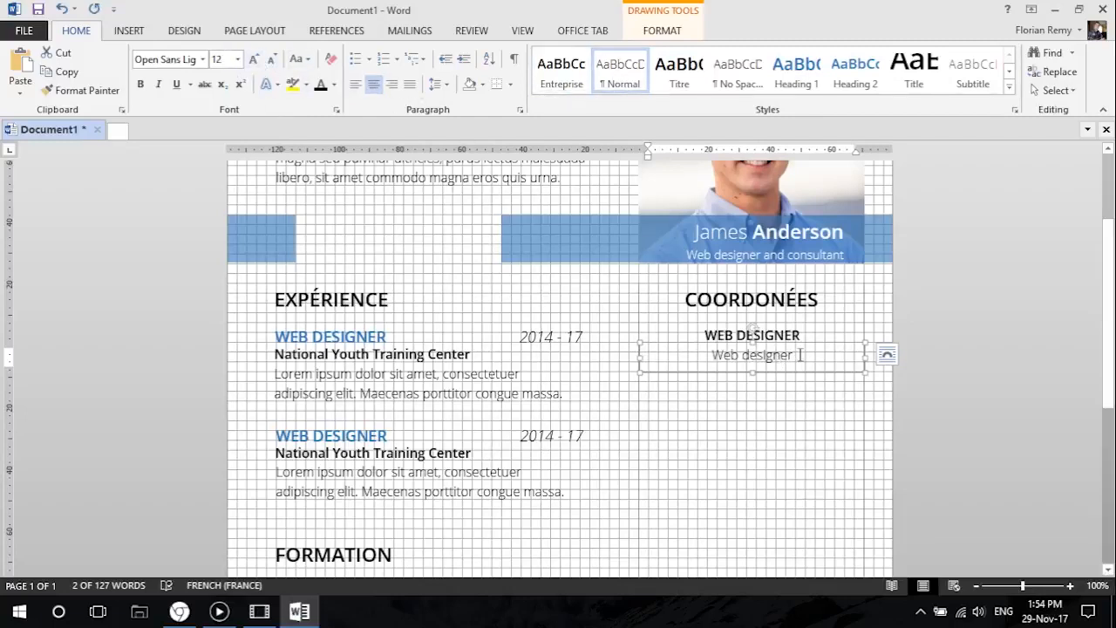
Replace the text of the lower contact box with the phone number in international format.
drag(799, 355, 701, 357)
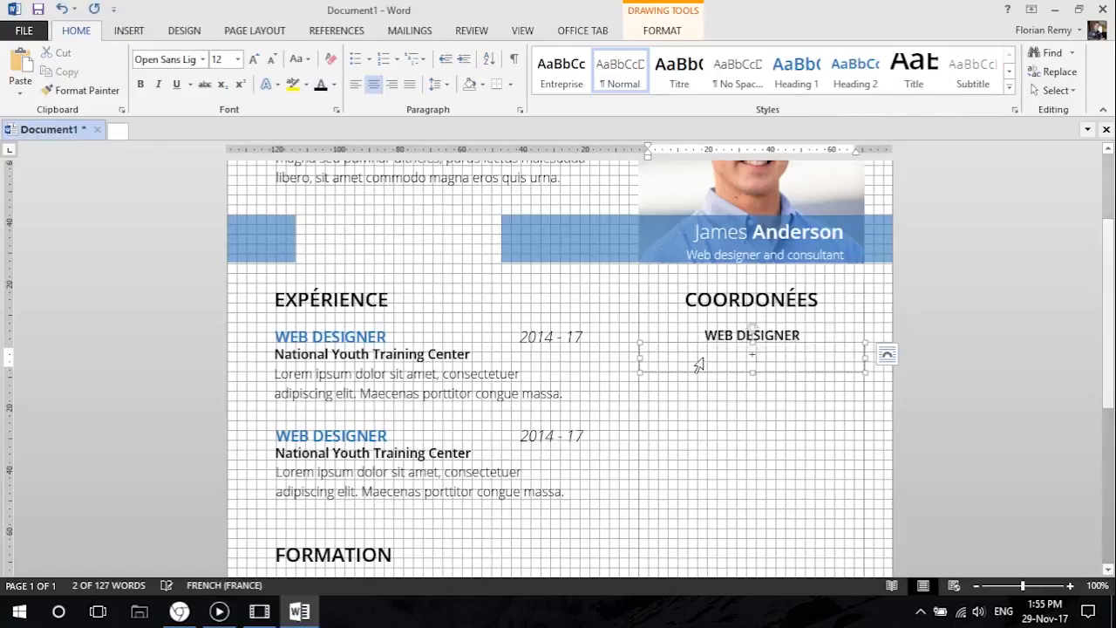
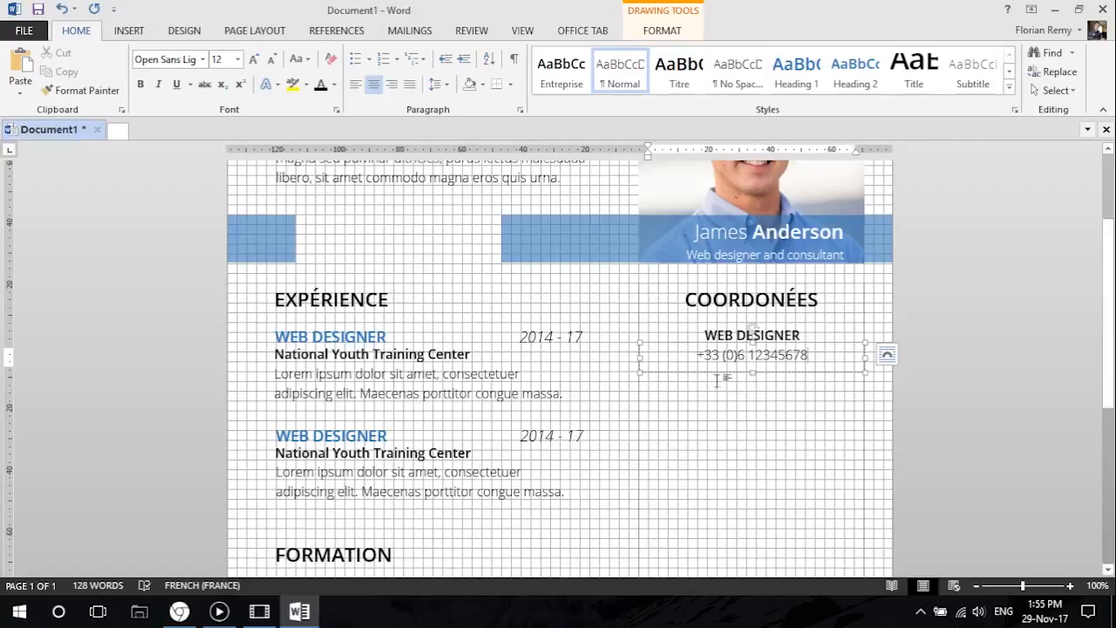
Review the contact column against the rest of the resume in the print preview and return to the document.
click(722, 335)
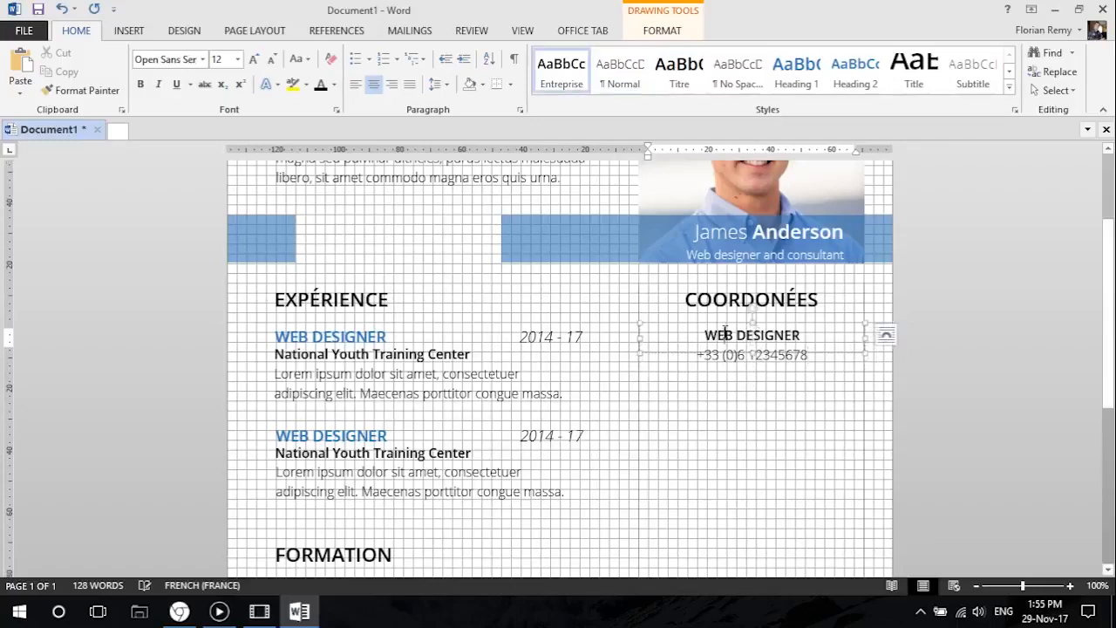
click(386, 360)
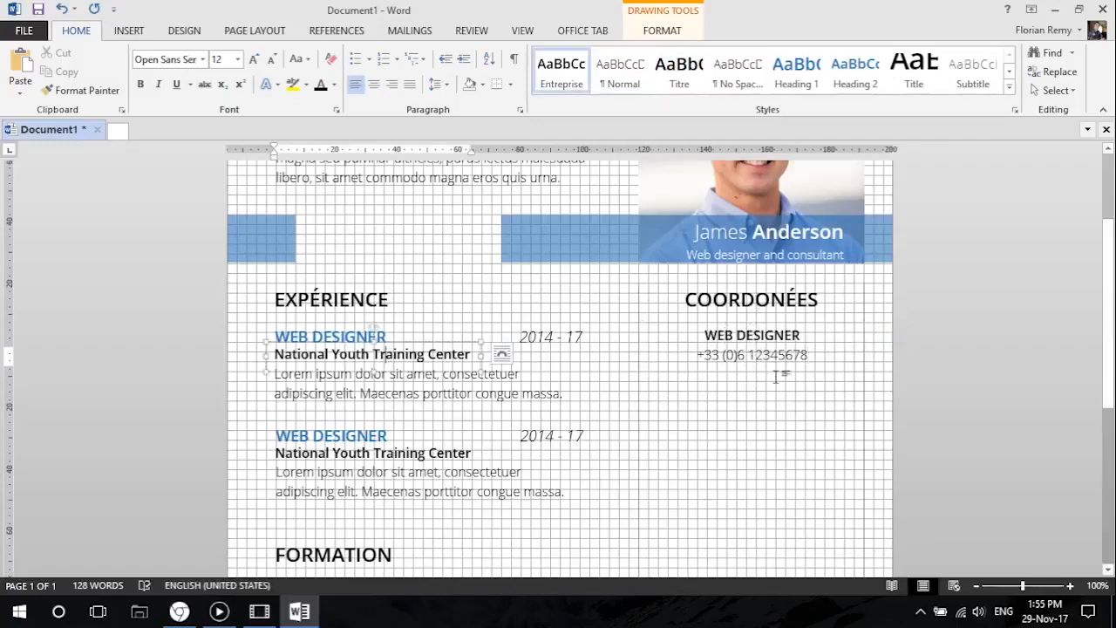
scroll(772, 387, up, 3)
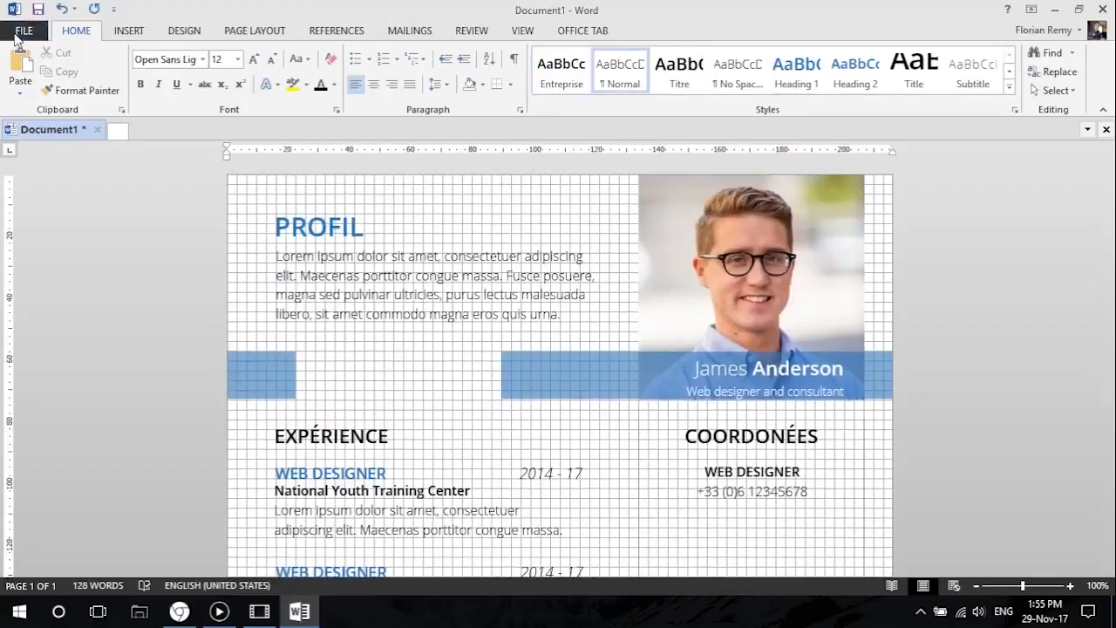
click(24, 31)
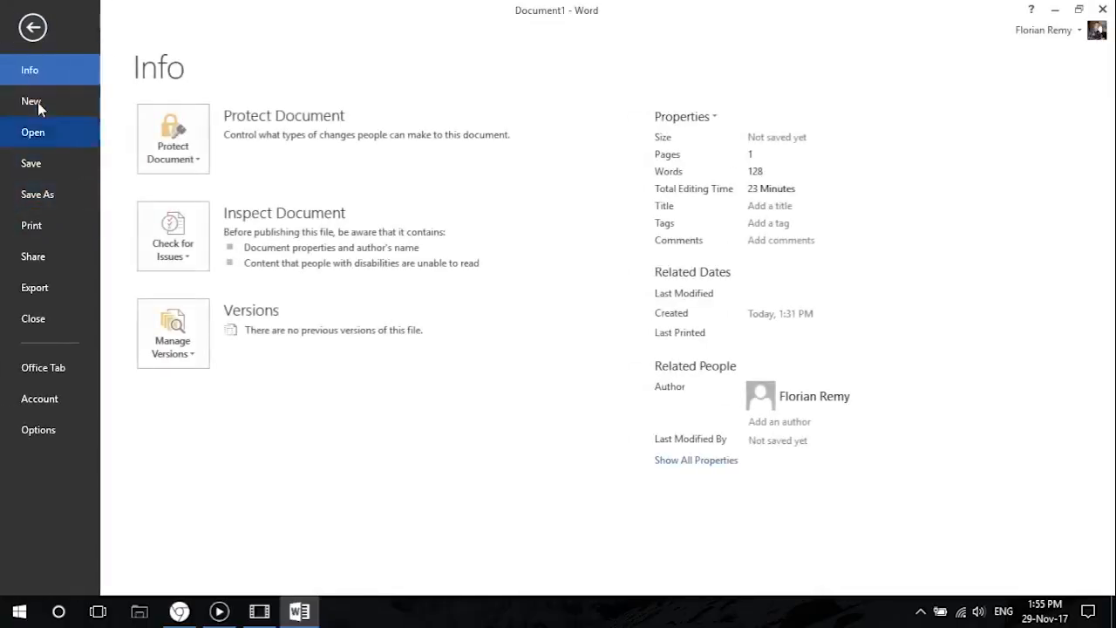
click(44, 224)
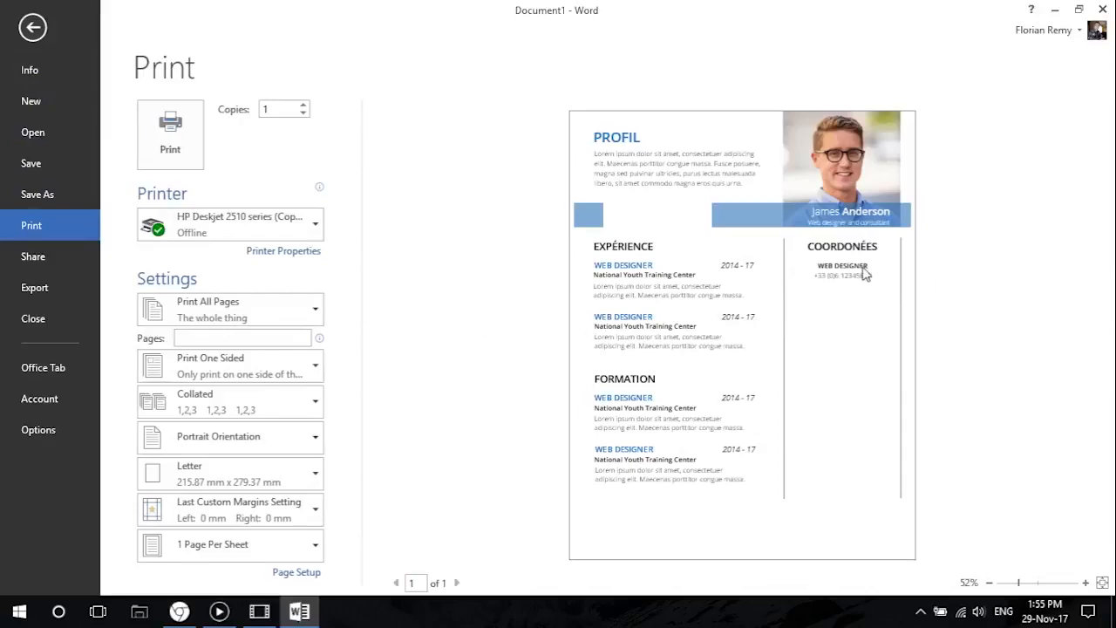
click(33, 27)
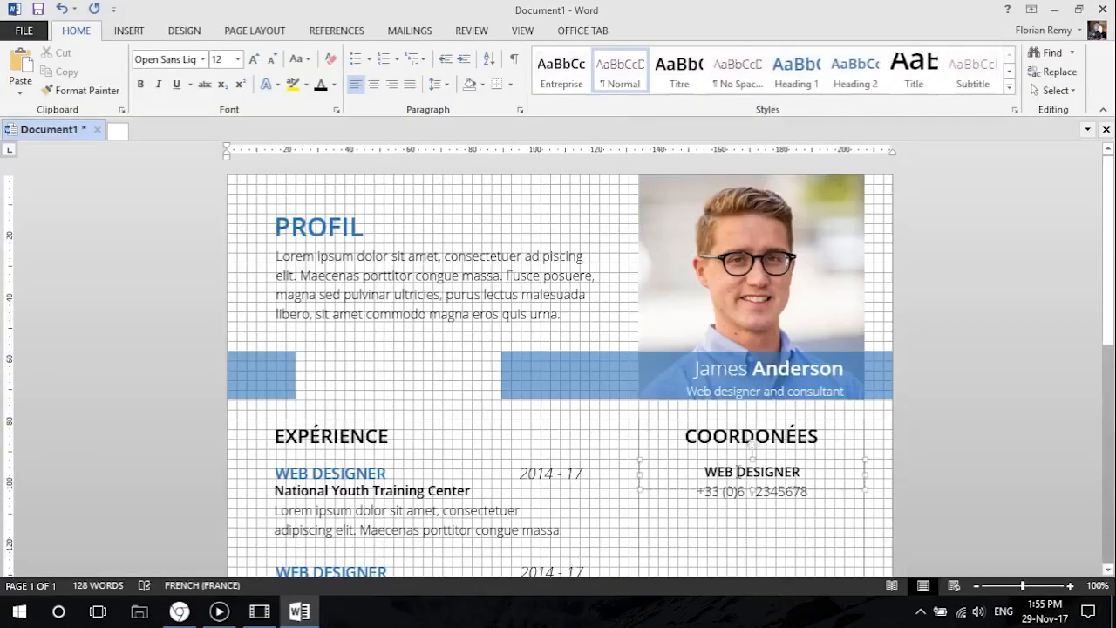
Replace the contact title above the phone number with Téléphone and check the page in the print preview.
drag(809, 470, 692, 463)
key(BackSpace)
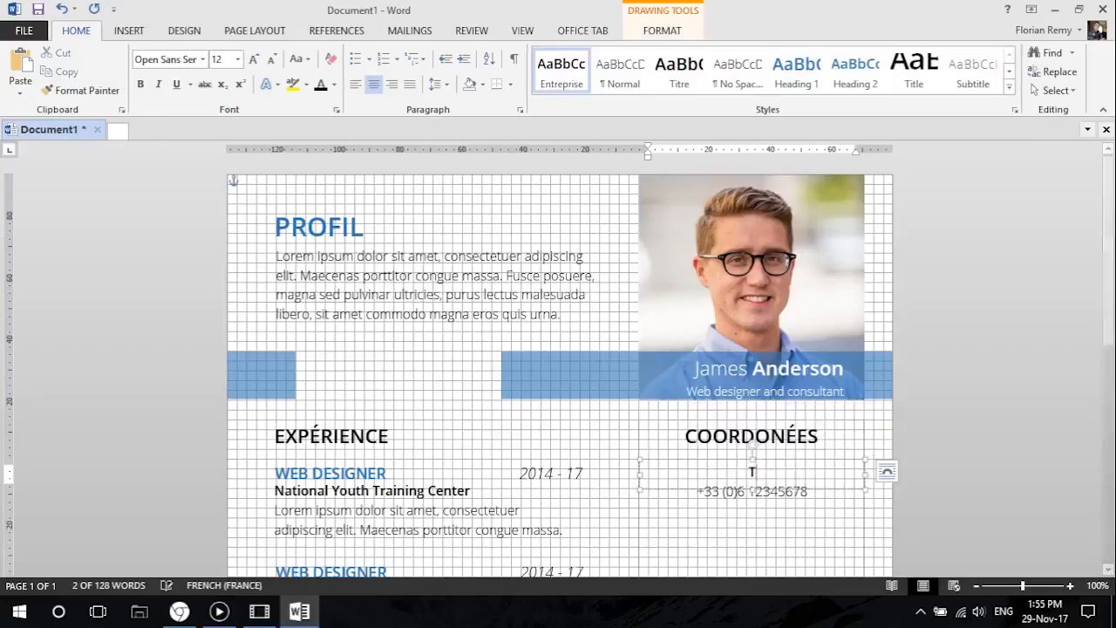
text(Téléphone)
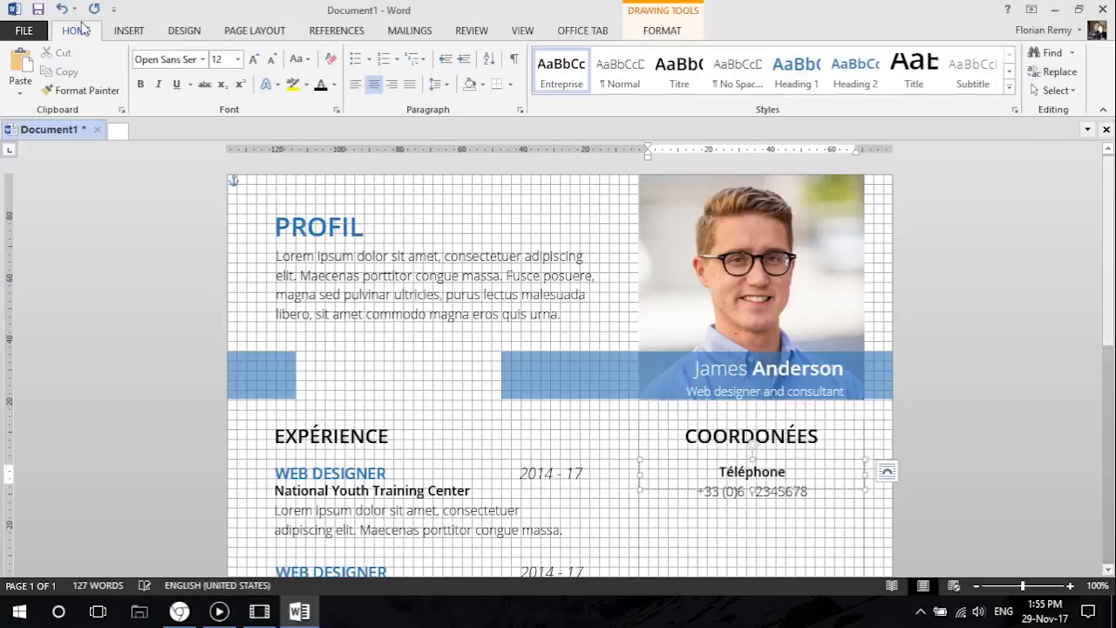
click(25, 31)
click(39, 231)
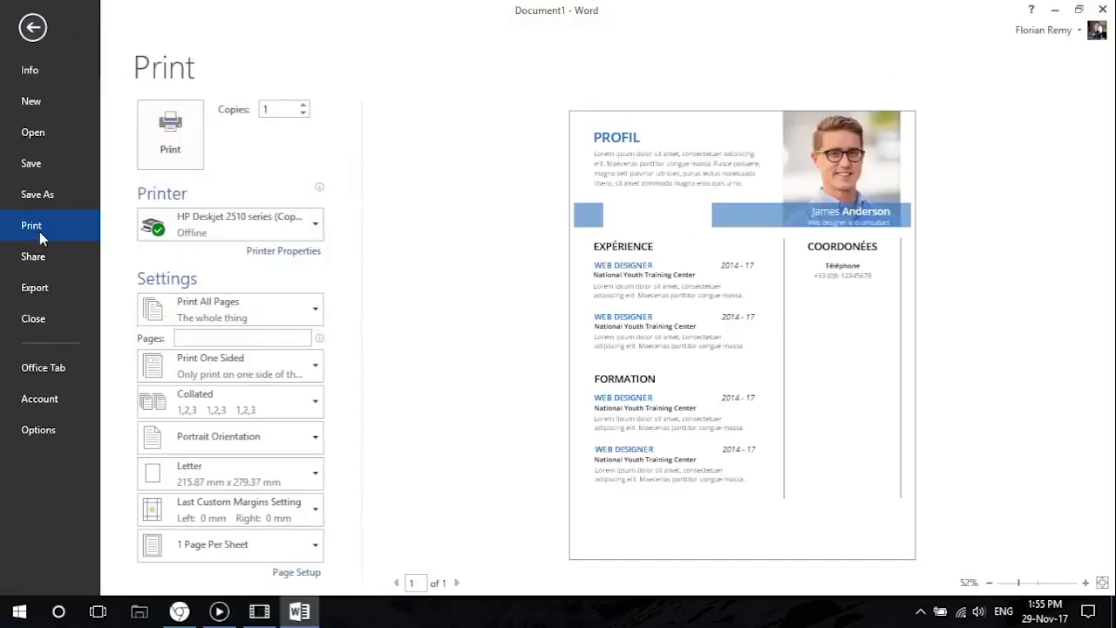
click(33, 27)
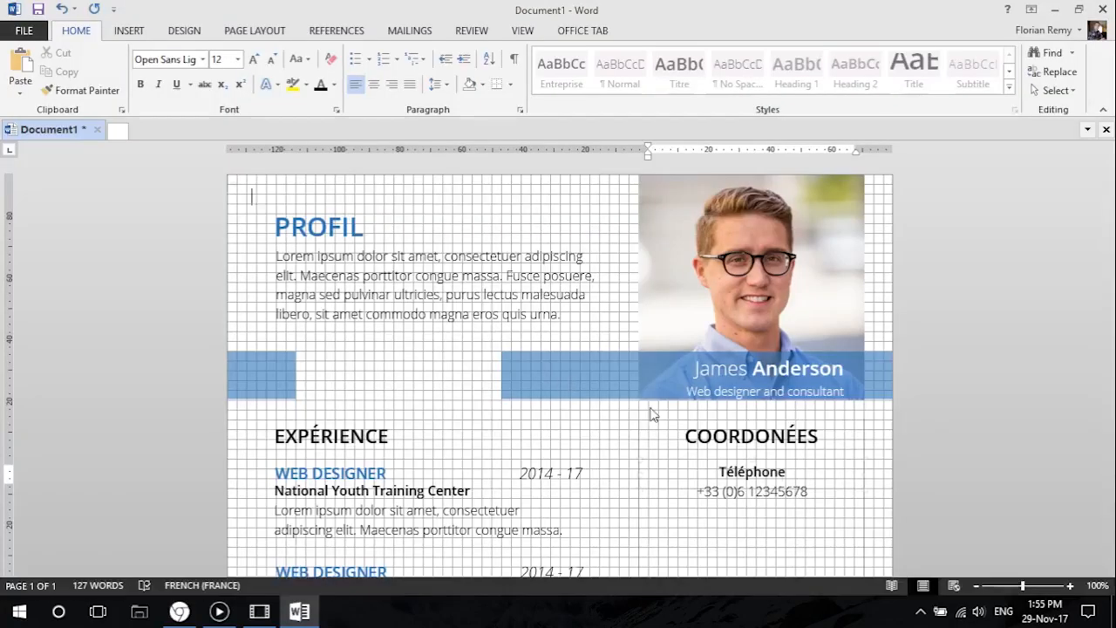
Select the Téléphone title together with its phone number box and duplicate the pair below the original.
scroll(755, 393, down, 3)
scroll(780, 320, up, 3)
scroll(758, 310, down, 2)
click(747, 314)
click(740, 301)
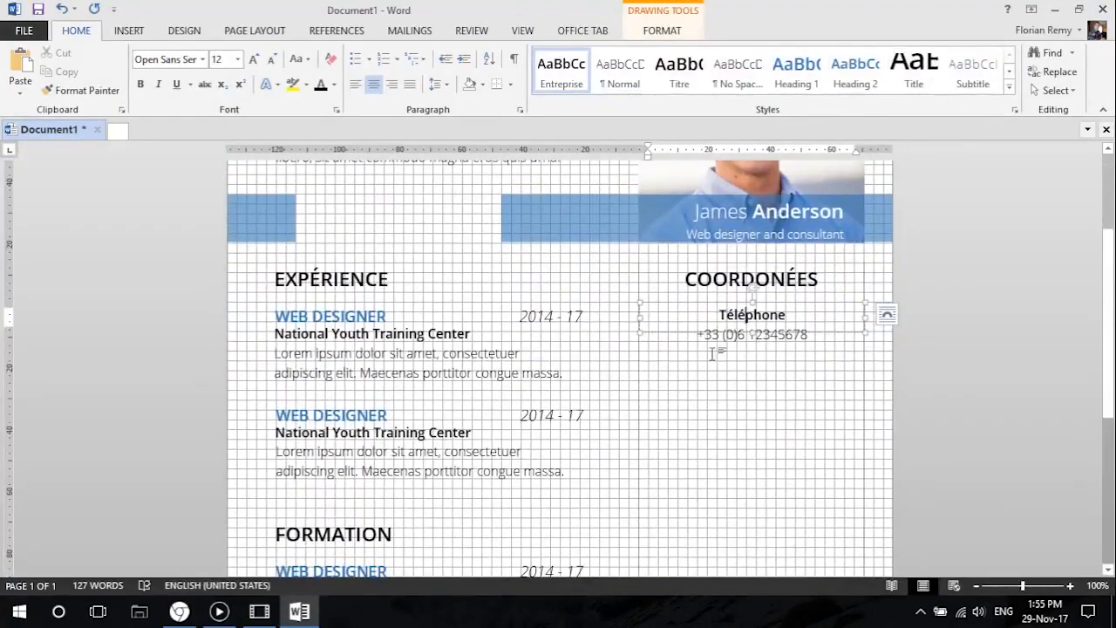
key(ctrl)
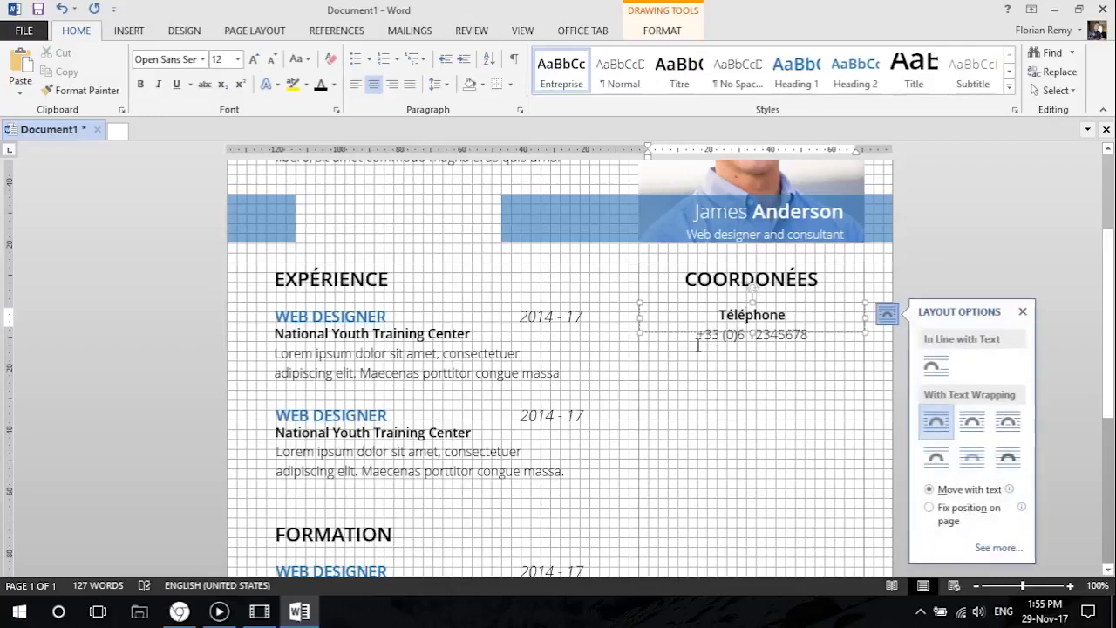
click(709, 343)
drag(719, 312, 718, 342)
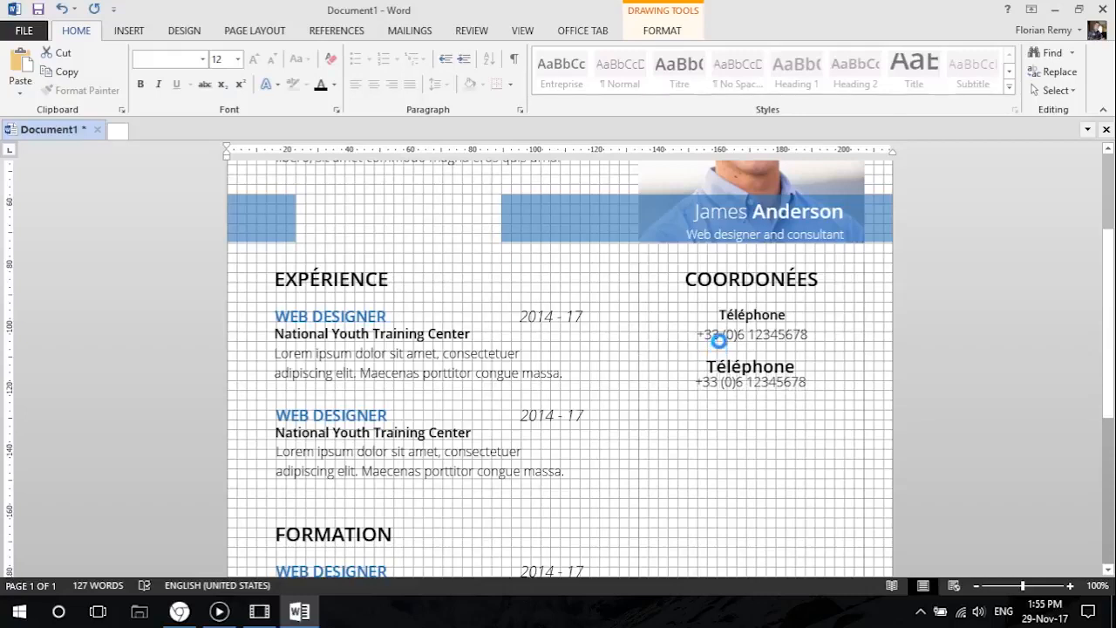
Nudge the duplicated title and phone number pair to line up beneath the original in the contact column.
click(666, 363)
key(Down)
key(Right)
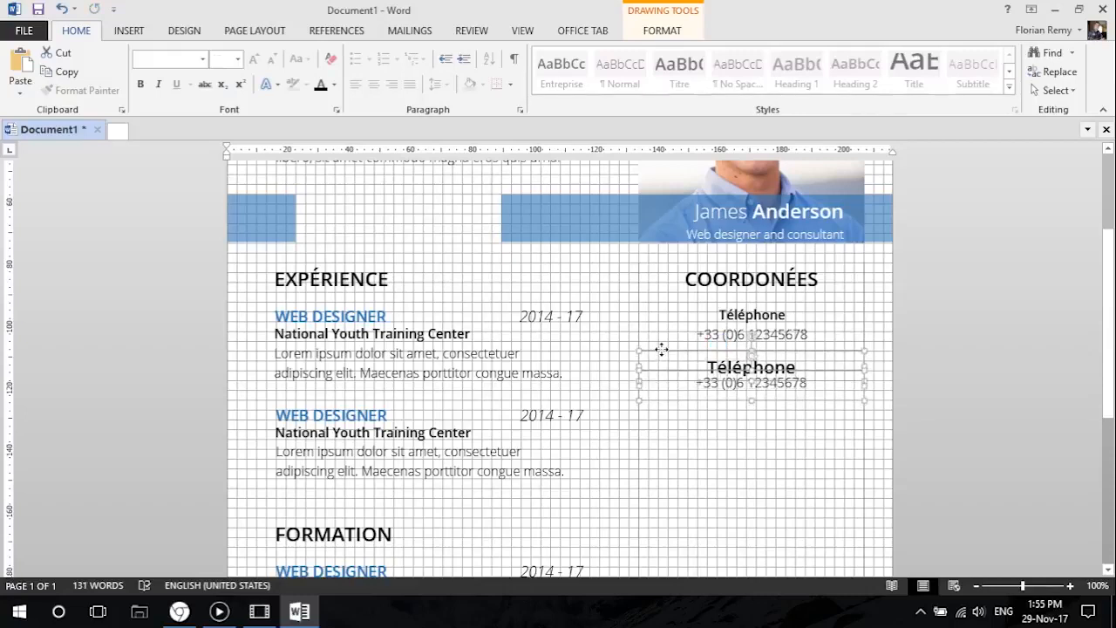
Apply the Entreprise style to the duplicated Téléphone title and centre it.
scroll(661, 349, up, 7)
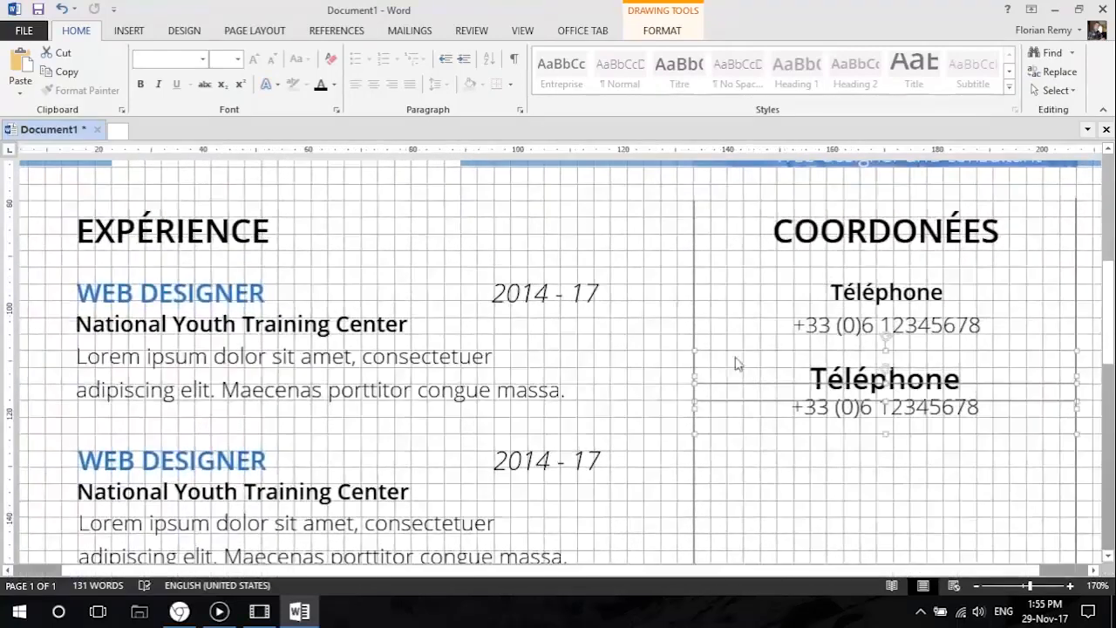
click(842, 368)
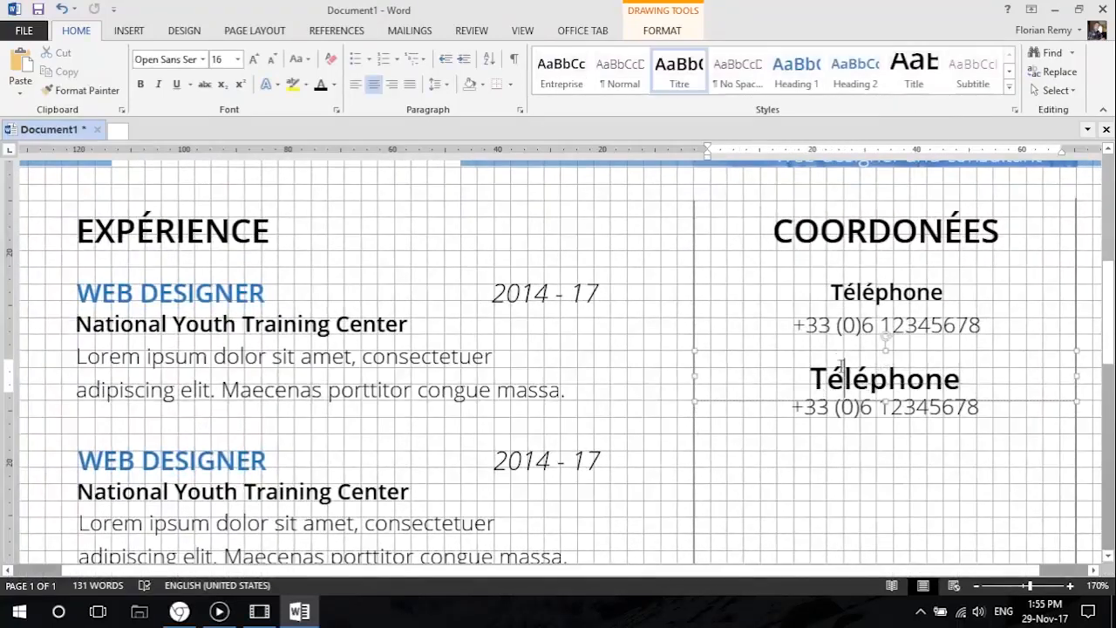
click(836, 349)
click(684, 82)
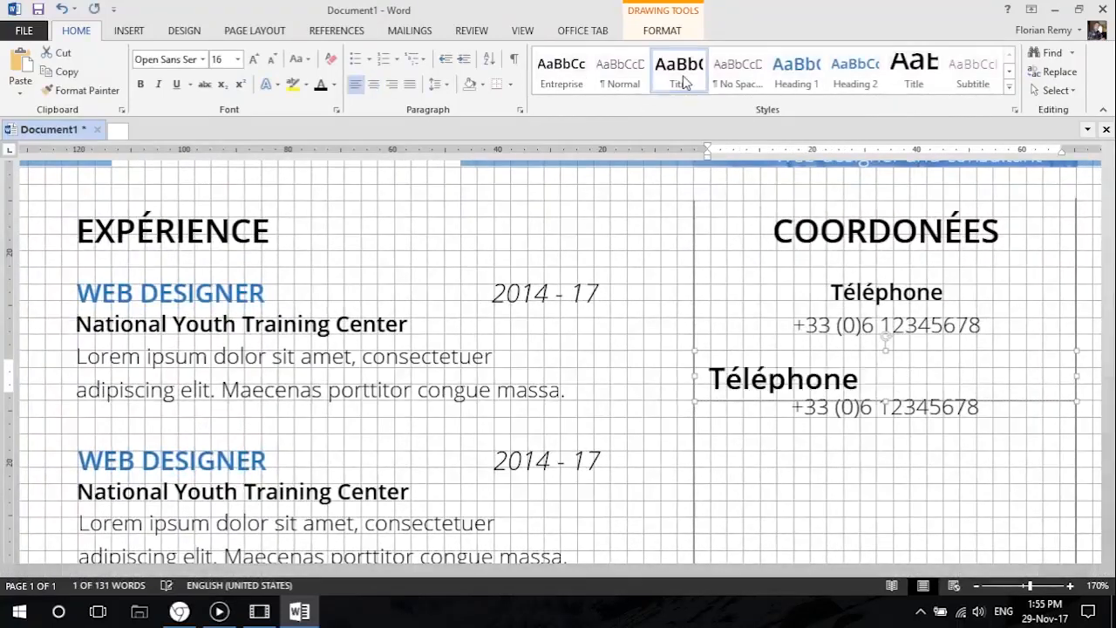
click(562, 78)
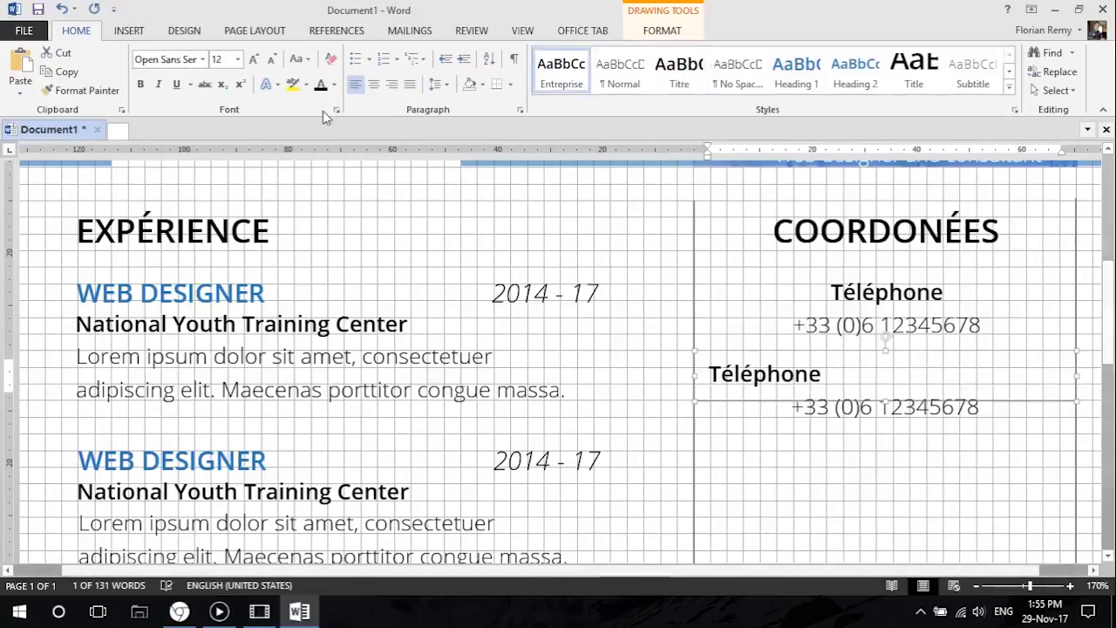
click(374, 87)
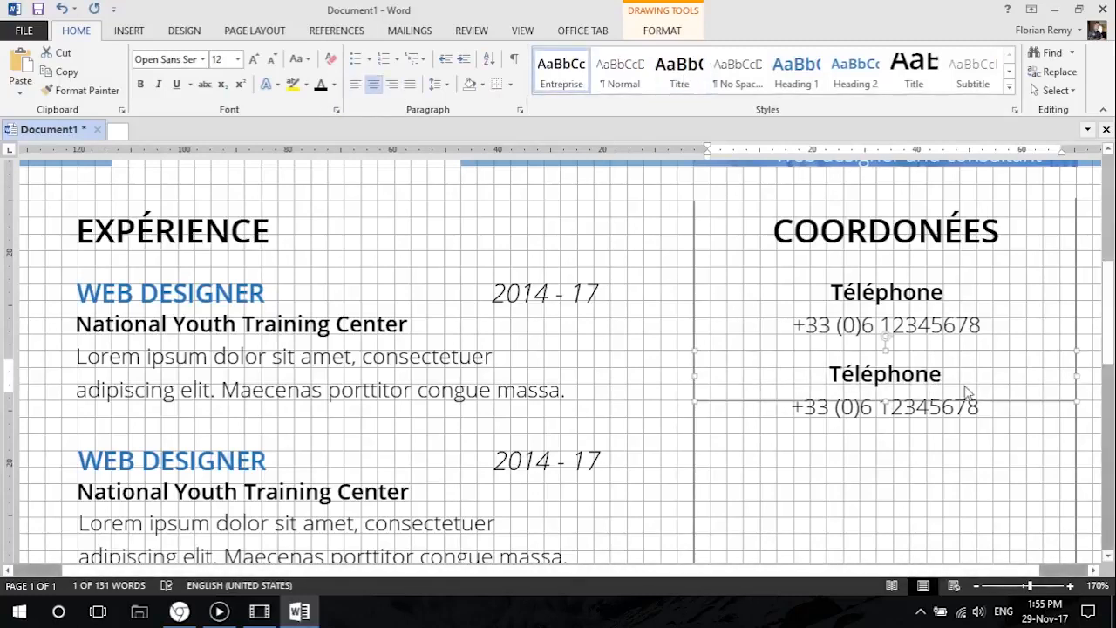
Replace the duplicated Téléphone title with Courriel.
drag(939, 370, 767, 373)
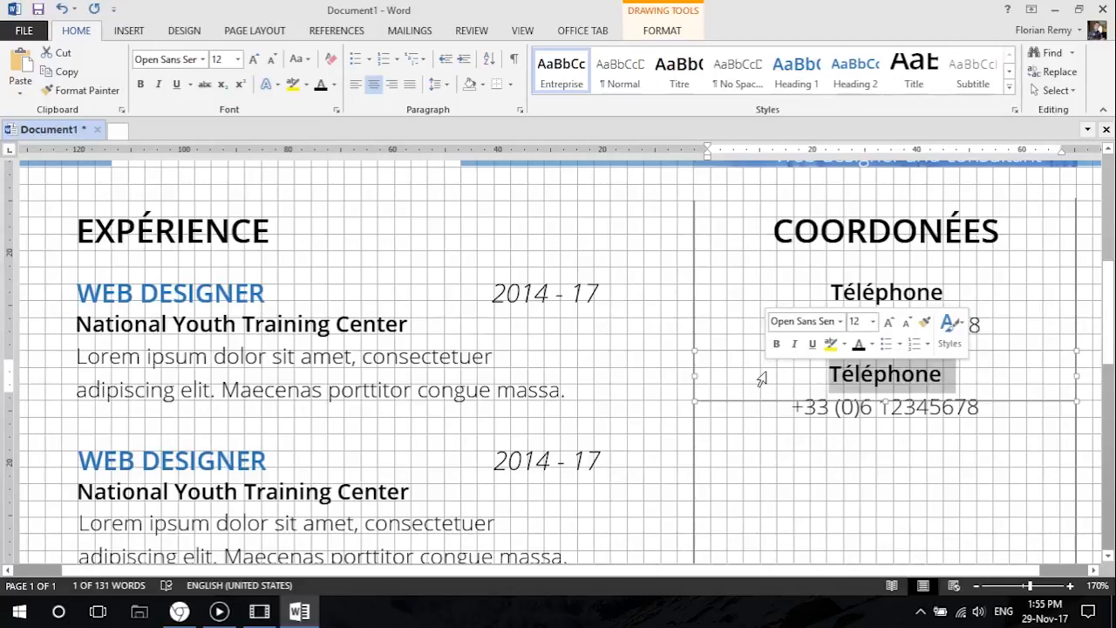
text(E)
key(BackSpace)
text(Courrile)
key(BackSpace)
key(BackSpace)
text(el)
Replace the phone number below the Courriel title with the contact's e-mail address in lowercase.
triple_click(884, 406)
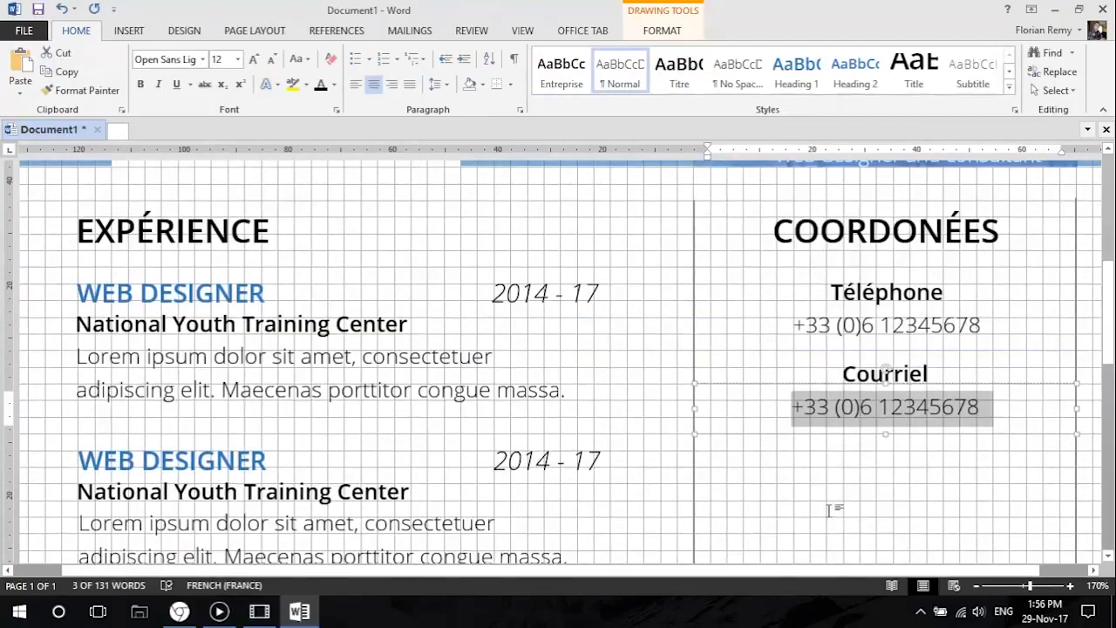
double_click(766, 407)
text(james)
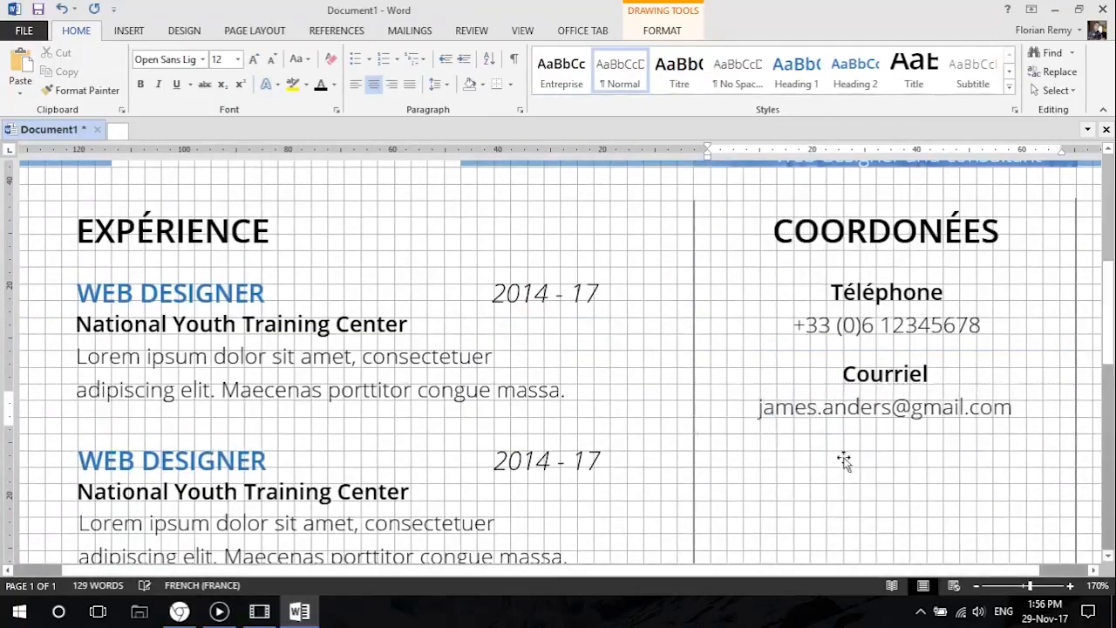
Select the Courriel title together with its e-mail box and duplicate the pair directly below.
click(847, 455)
drag(732, 570, 820, 570)
scroll(819, 436, up, 3)
click(804, 386)
shift+click(804, 370)
drag(804, 355, 808, 434)
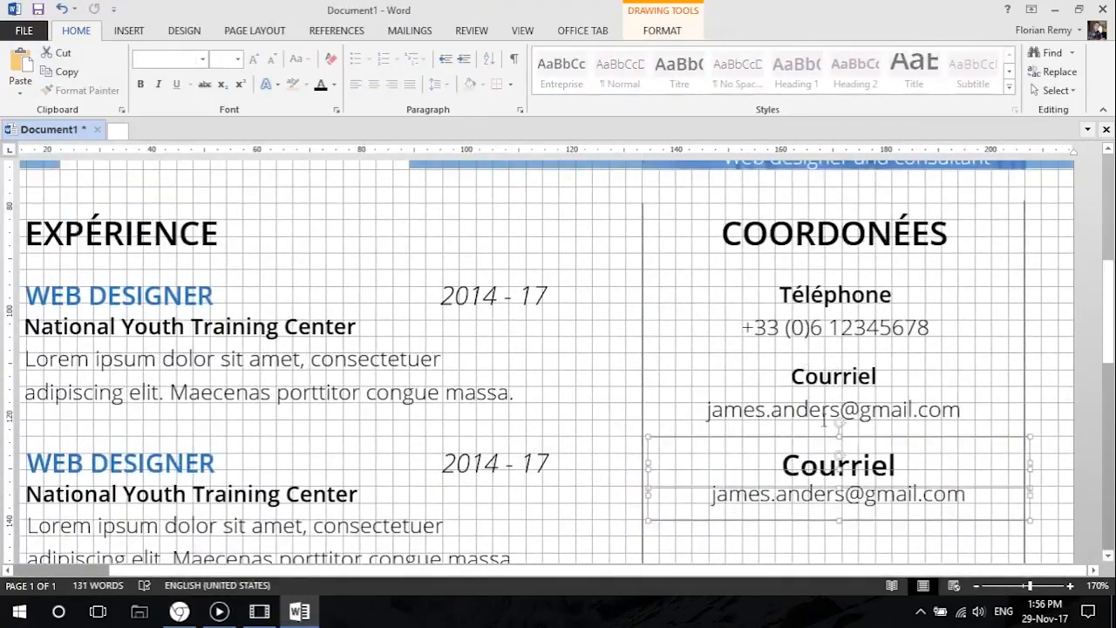
Restyle the duplicated Courriel title with the Entreprise style and centre alignment.
scroll(677, 454, up, 4)
scroll(758, 393, down, 2)
scroll(857, 268, down, 6)
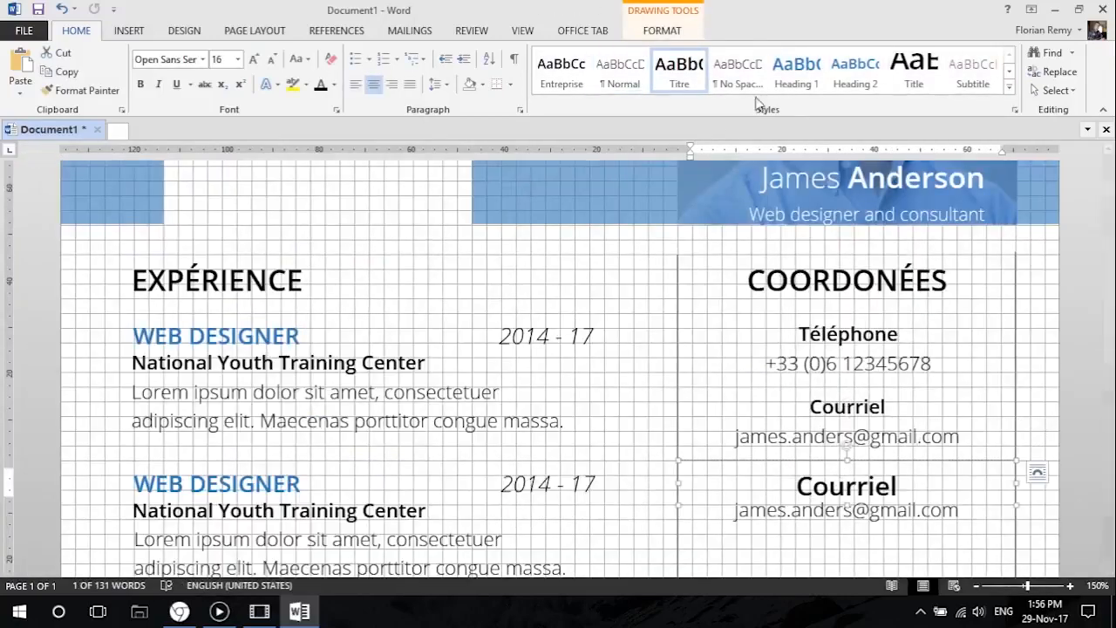
click(355, 84)
click(376, 86)
scroll(837, 393, down, 3)
Replace the duplicated title with Site web and the text beneath it with the contact's personal website address.
drag(810, 303, 898, 309)
text(Site web)
click(752, 333)
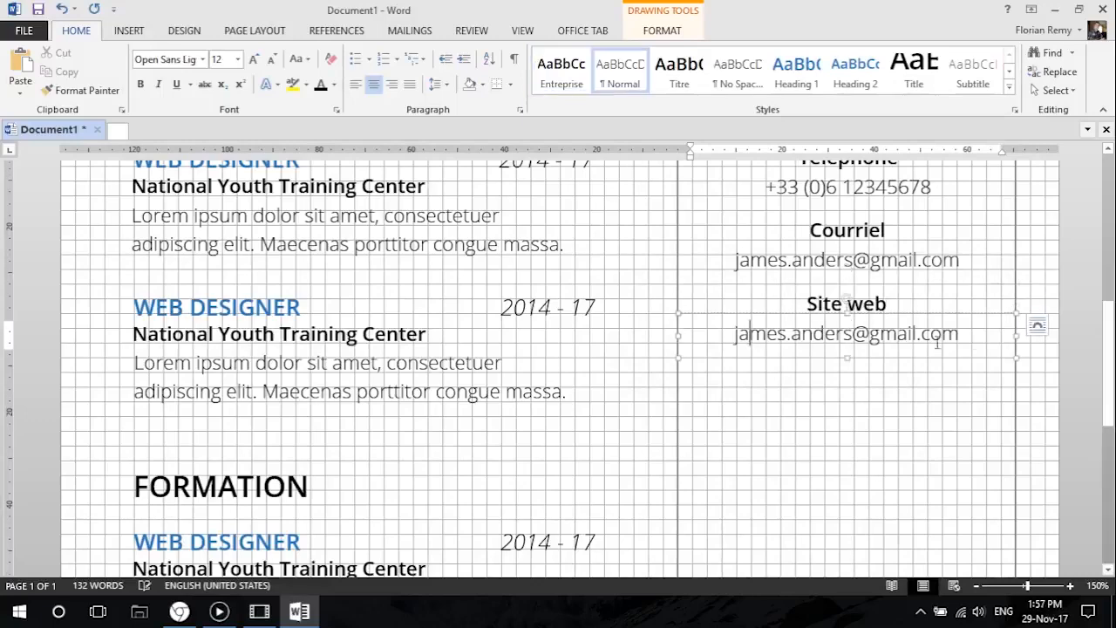
key(ctrl+a)
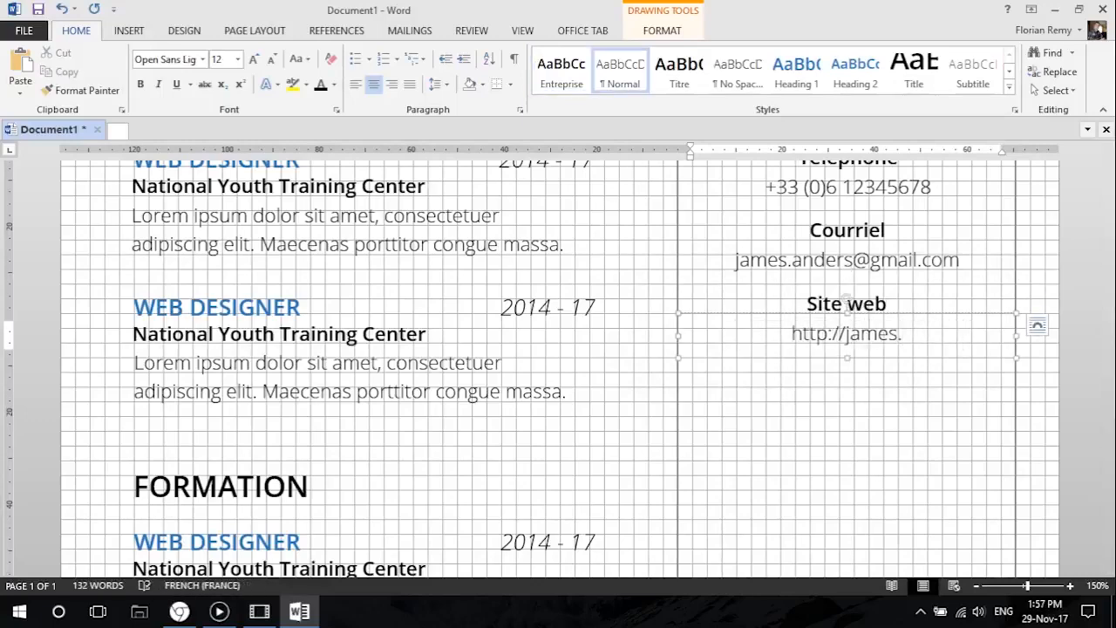
Duplicate the Site web title and its website box below the original pair and align the copy with the column.
click(761, 453)
scroll(761, 453, up, 2)
scroll(761, 452, down, 1)
click(757, 383)
shift+click(755, 401)
key(ctrl+c)
key(ctrl+v)
key(Left)
Give the duplicated Site web title the centred Entreprise style and replace its text with Adresse.
click(816, 443)
click(814, 418)
click(562, 71)
click(374, 86)
triple_click(837, 438)
text(Adresse)
Replace the text below the Adresse title with the contact's postal address.
click(811, 468)
key(ctrl+a)
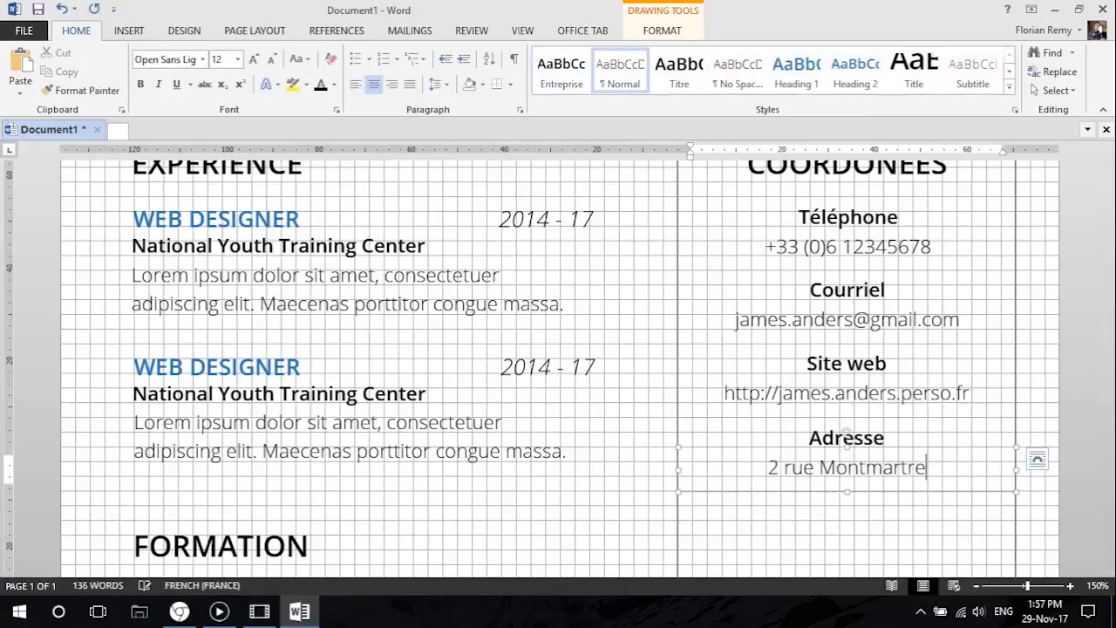
click(849, 508)
Check the four contact entries in the print preview and return to the document.
scroll(849, 508, down, 8)
scroll(610, 407, up, 1)
click(37, 34)
click(44, 228)
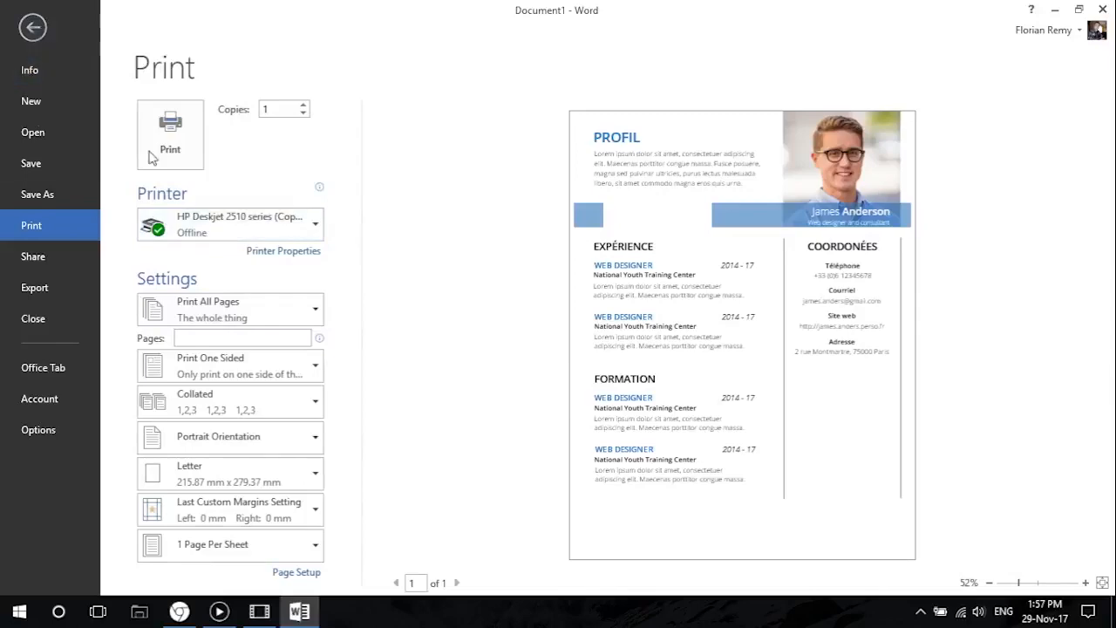
click(42, 38)
Examine the layout of the experience, education and contact sections across the page.
scroll(684, 451, down, 3)
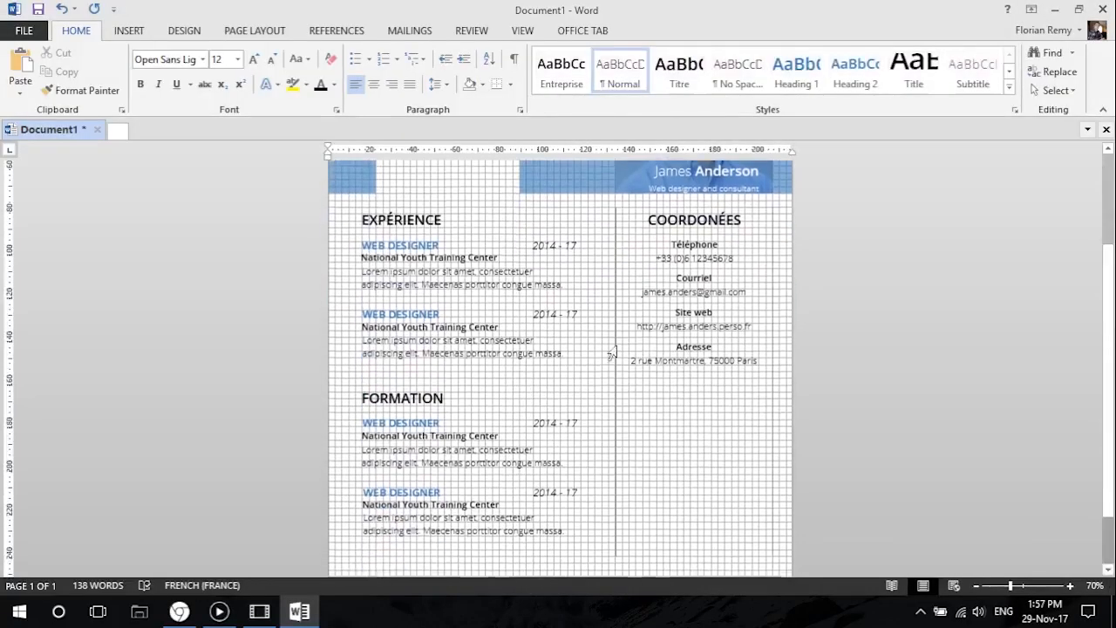
scroll(433, 356, down, 1)
scroll(418, 361, up, 1)
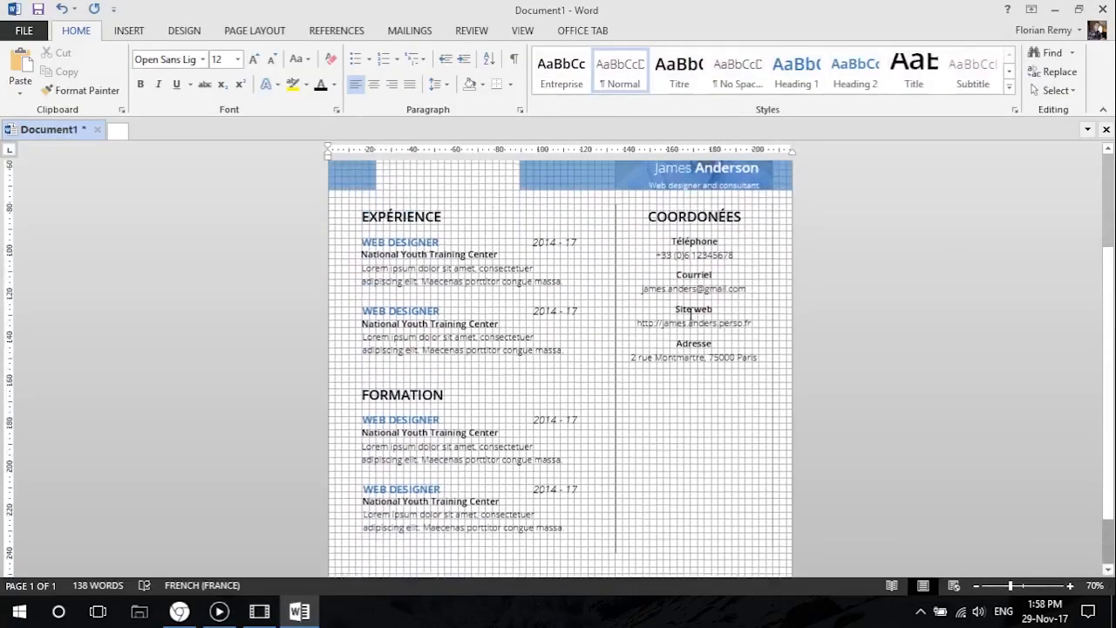
ctrl+scroll(406, 416, up, 5)
scroll(406, 416, down, 3)
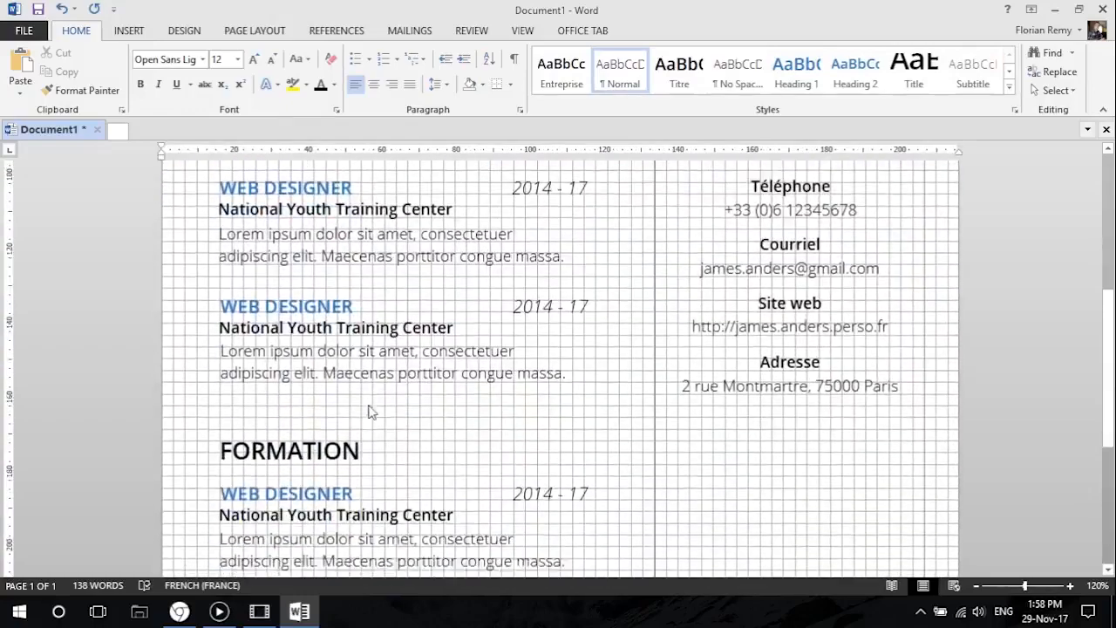
scroll(286, 335, up, 3)
scroll(288, 340, down, 4)
scroll(289, 348, up, 1)
scroll(288, 349, down, 1)
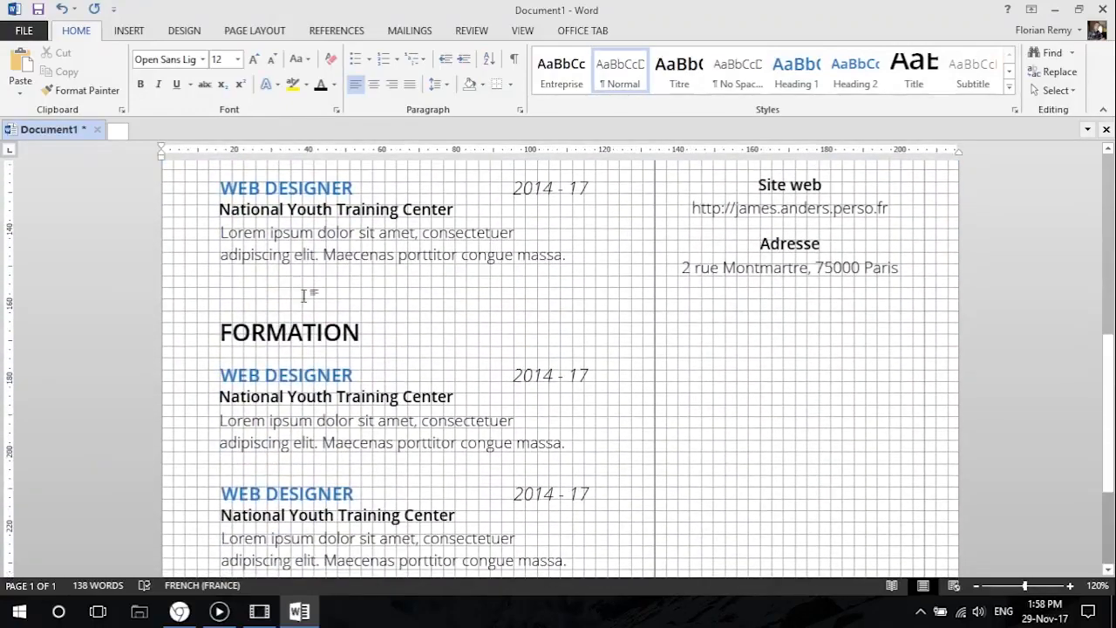
scroll(809, 261, up, 3)
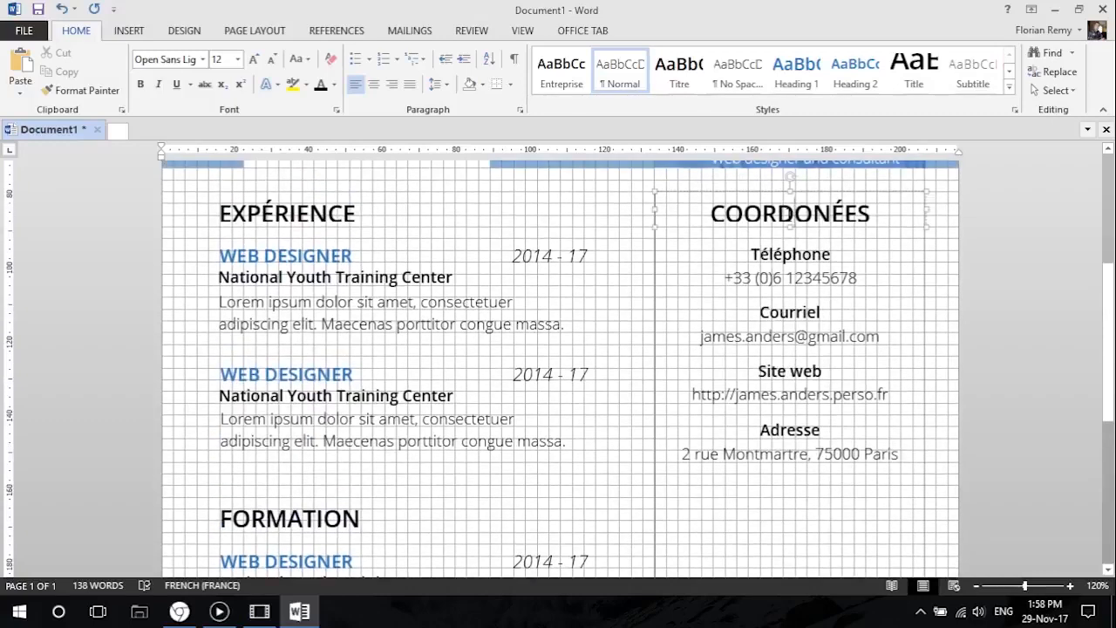
Duplicate the COORDONÉES heading below the address and fit its box to the width of the contact column.
click(761, 190)
drag(760, 190, 776, 504)
scroll(779, 424, down, 4)
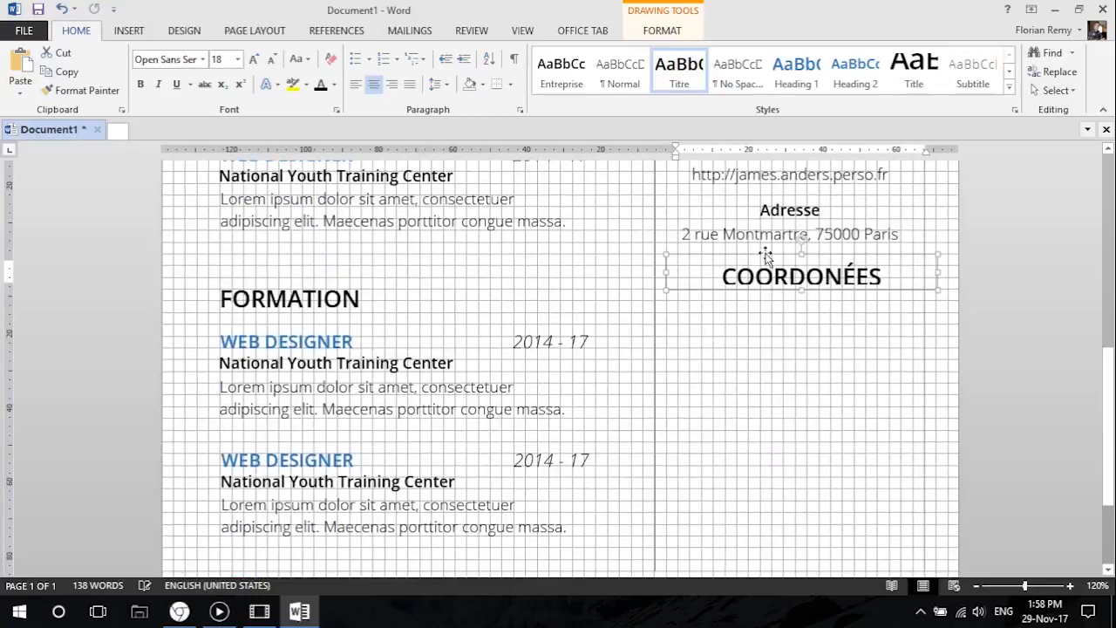
drag(760, 258, 702, 289)
drag(924, 307, 920, 307)
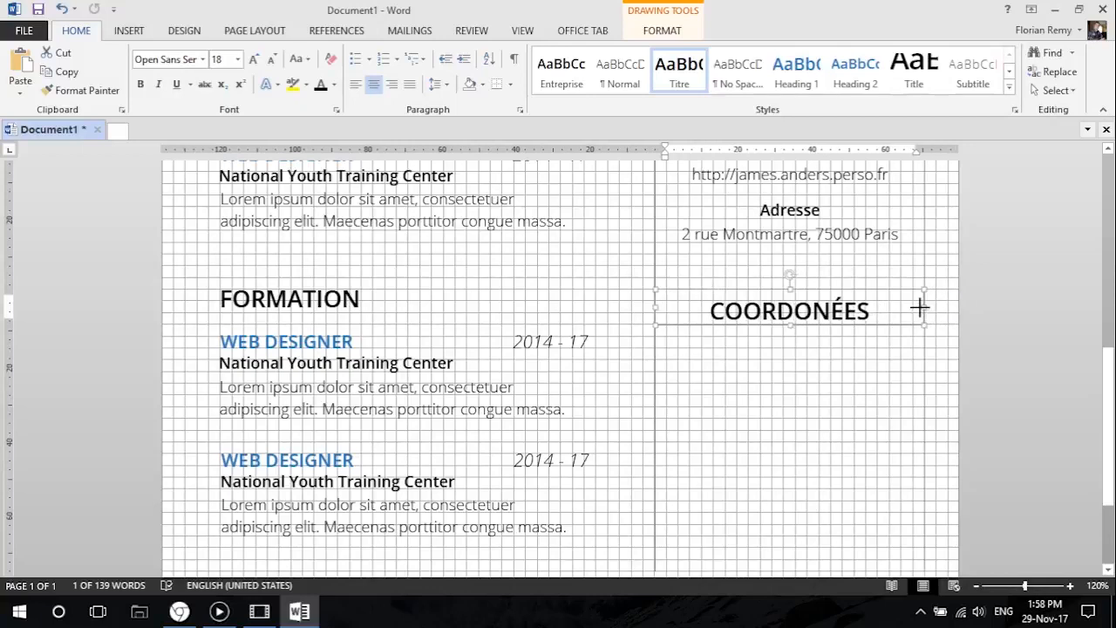
Replace the duplicated COORDONÉES heading with compétences and convert it to uppercase.
triple_click(715, 314)
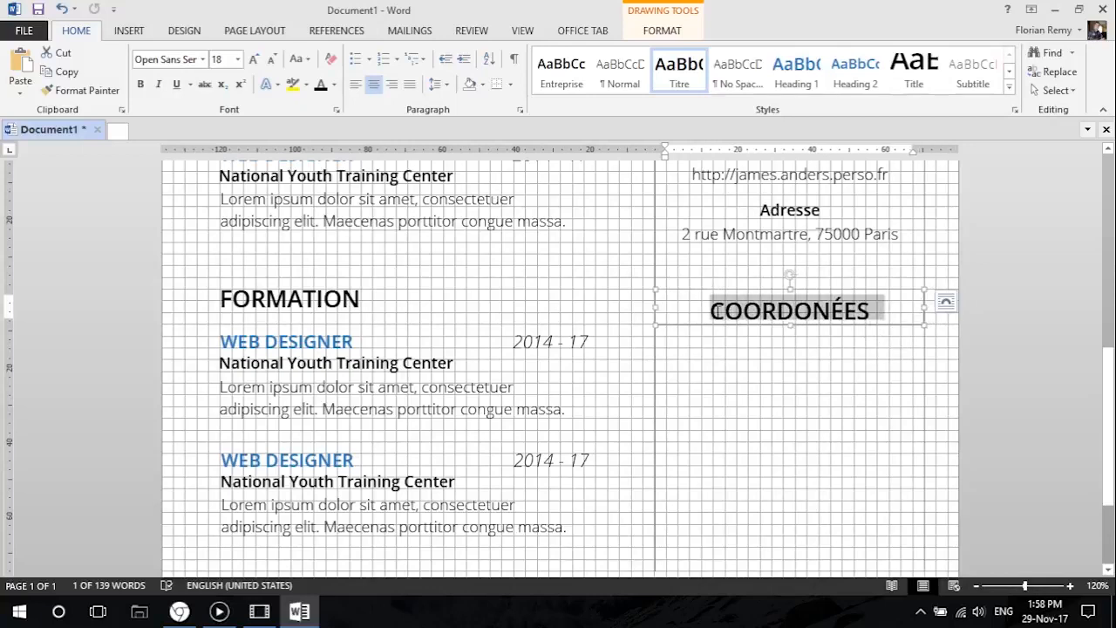
text(compétences)
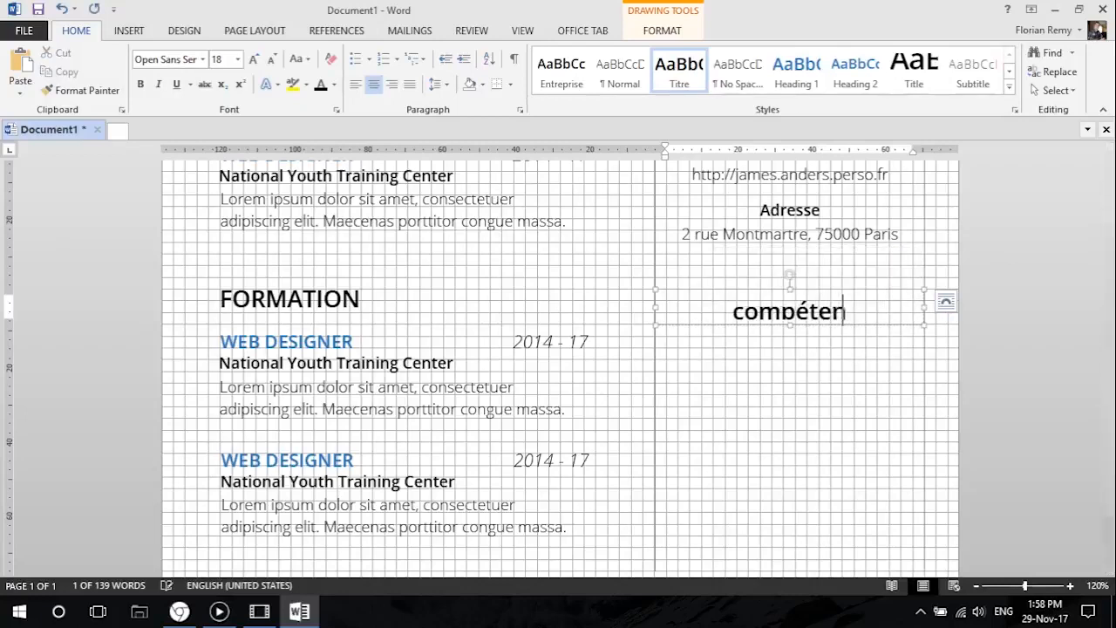
click(726, 292)
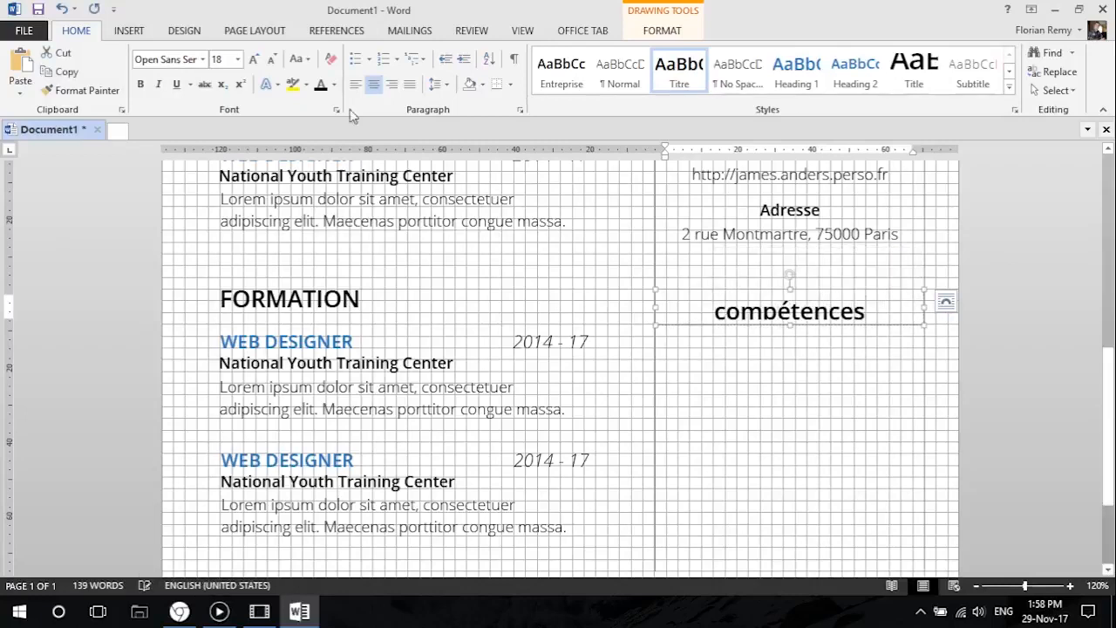
click(299, 59)
click(341, 119)
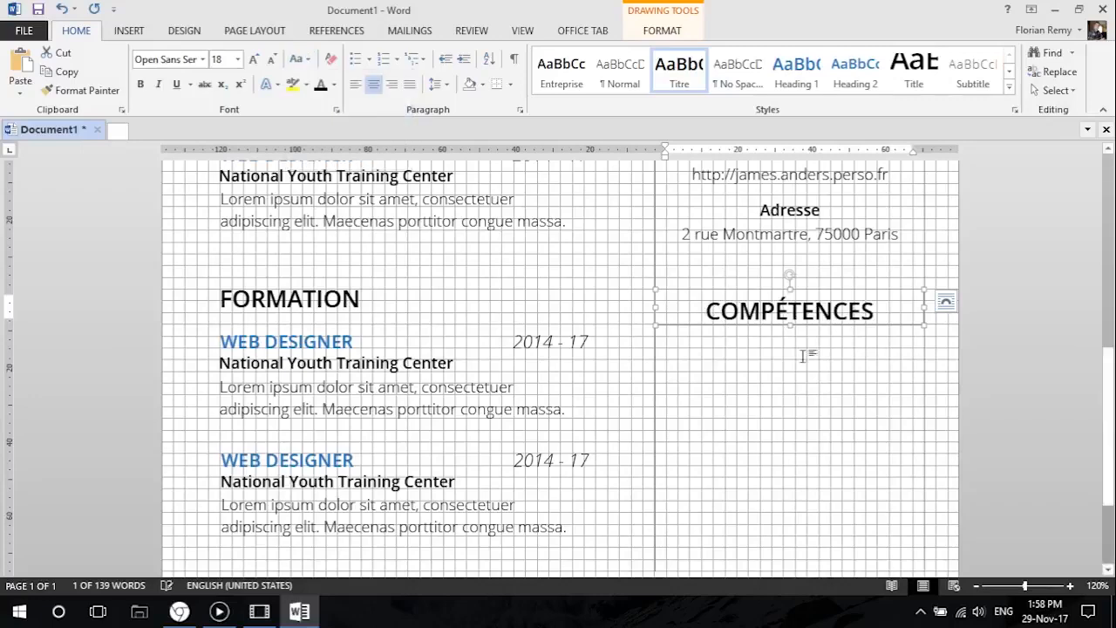
click(820, 380)
scroll(814, 427, down, 7)
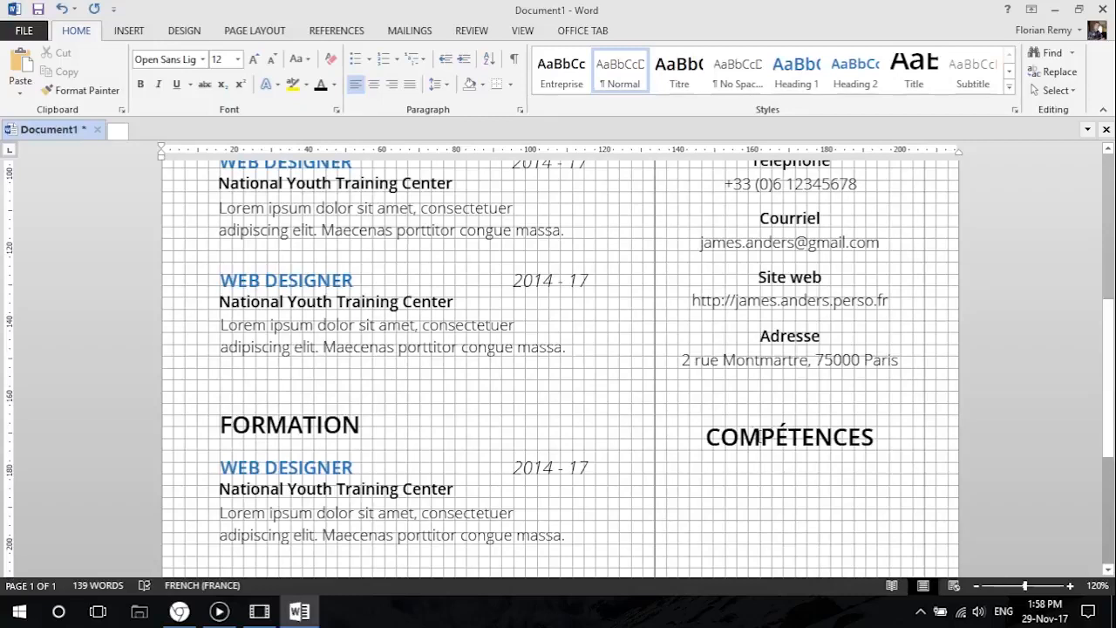
Move the COMPÉTENCES heading level with the FORMATION heading and check the alignment in the print preview.
click(762, 435)
drag(748, 416, 748, 406)
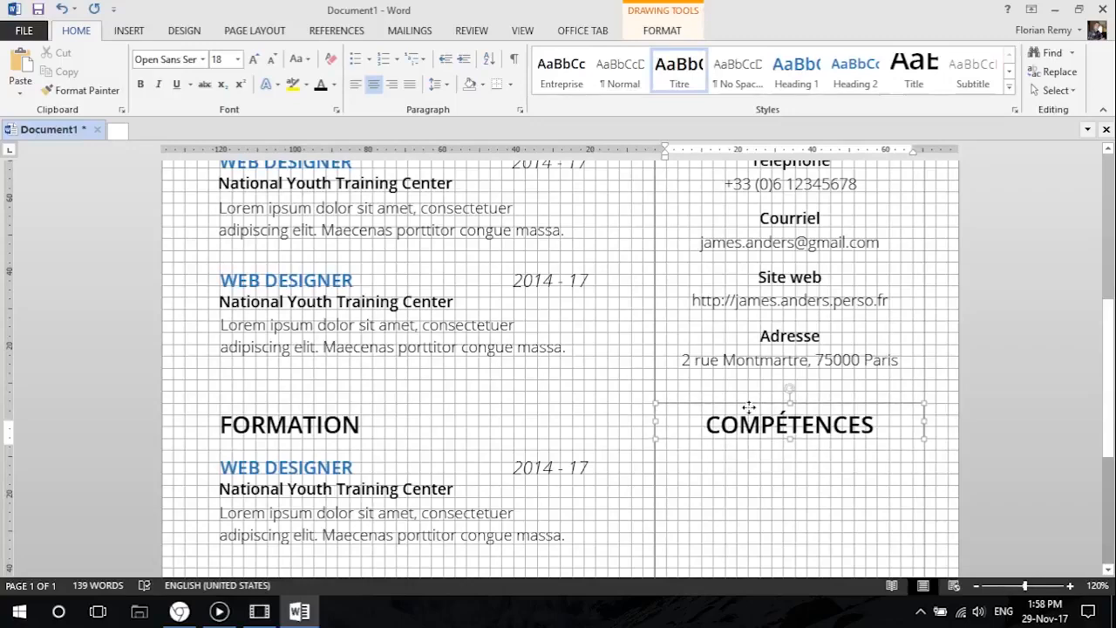
click(24, 30)
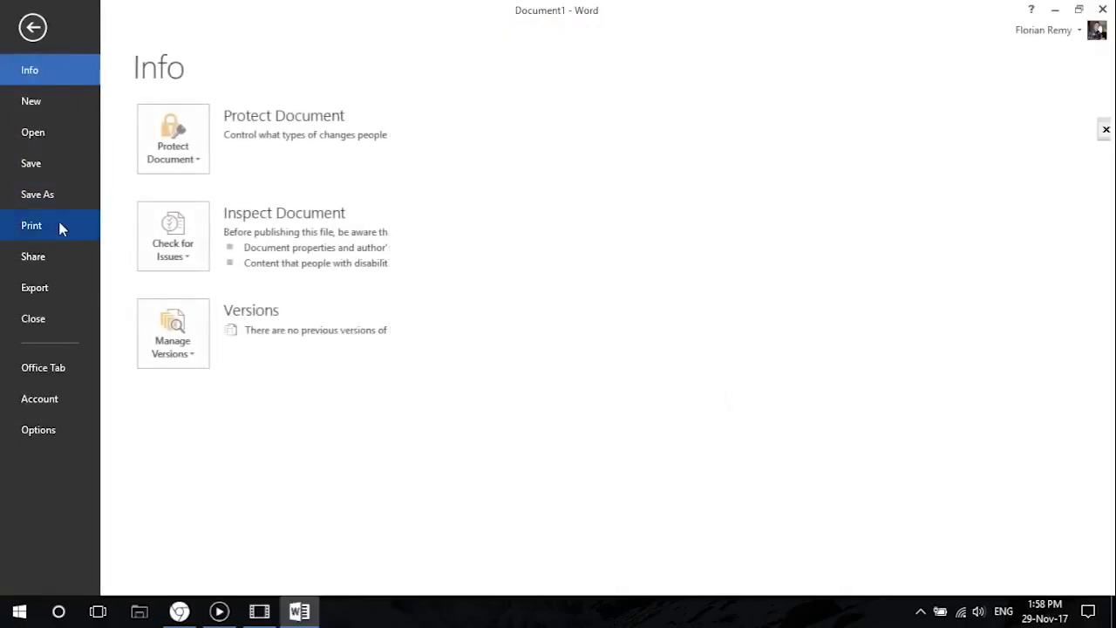
click(59, 225)
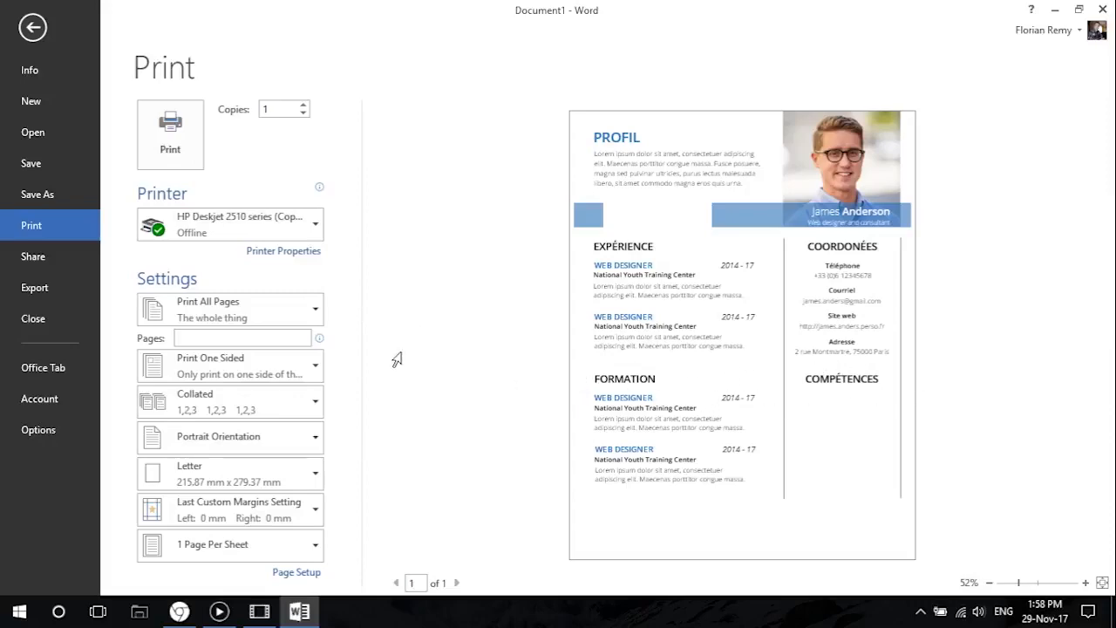
click(32, 31)
Duplicate the Téléphone title below the COMPÉTENCES heading and align the copy with the column.
click(808, 410)
scroll(807, 370, down, 5)
scroll(785, 381, up, 4)
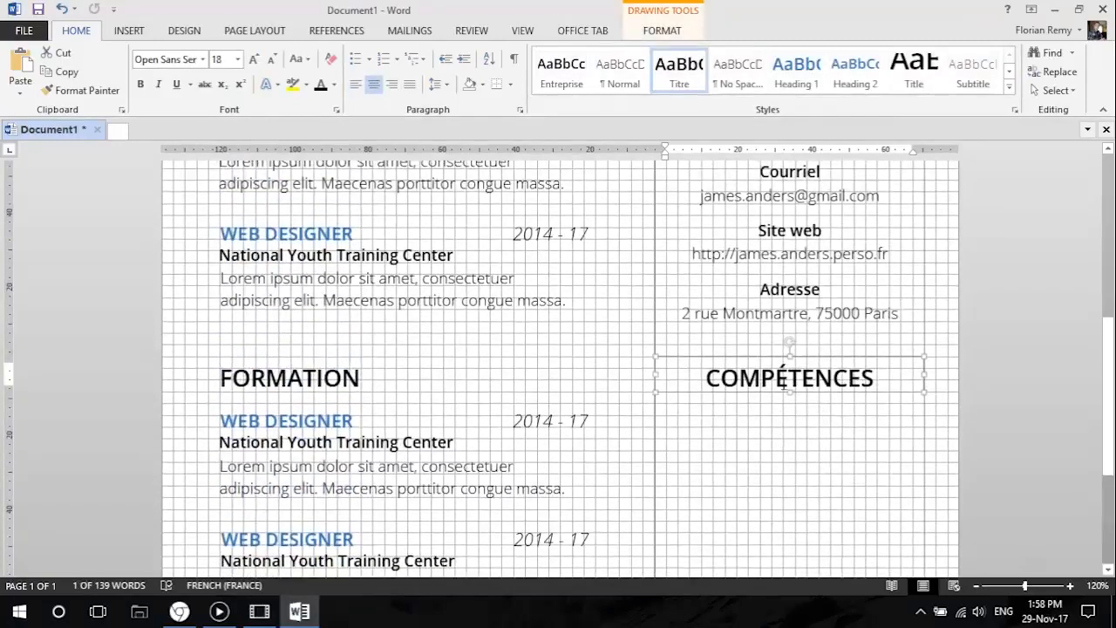
scroll(783, 381, up, 3)
click(791, 246)
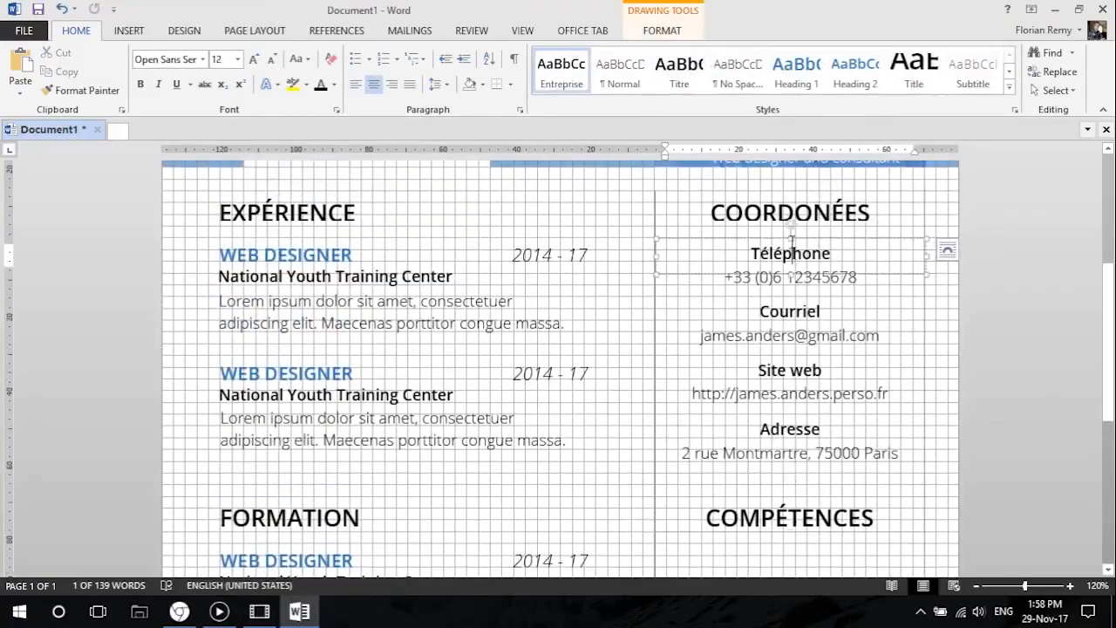
drag(791, 246, 787, 529)
scroll(815, 489, down, 1)
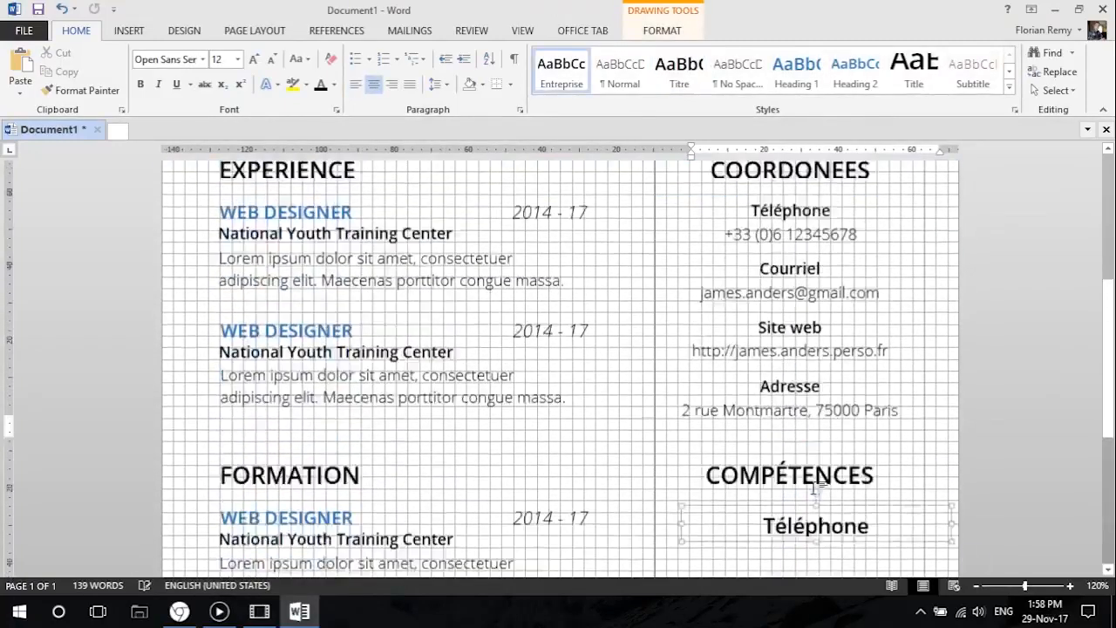
scroll(815, 488, down, 4)
drag(771, 314, 750, 310)
scroll(772, 325, up, 5)
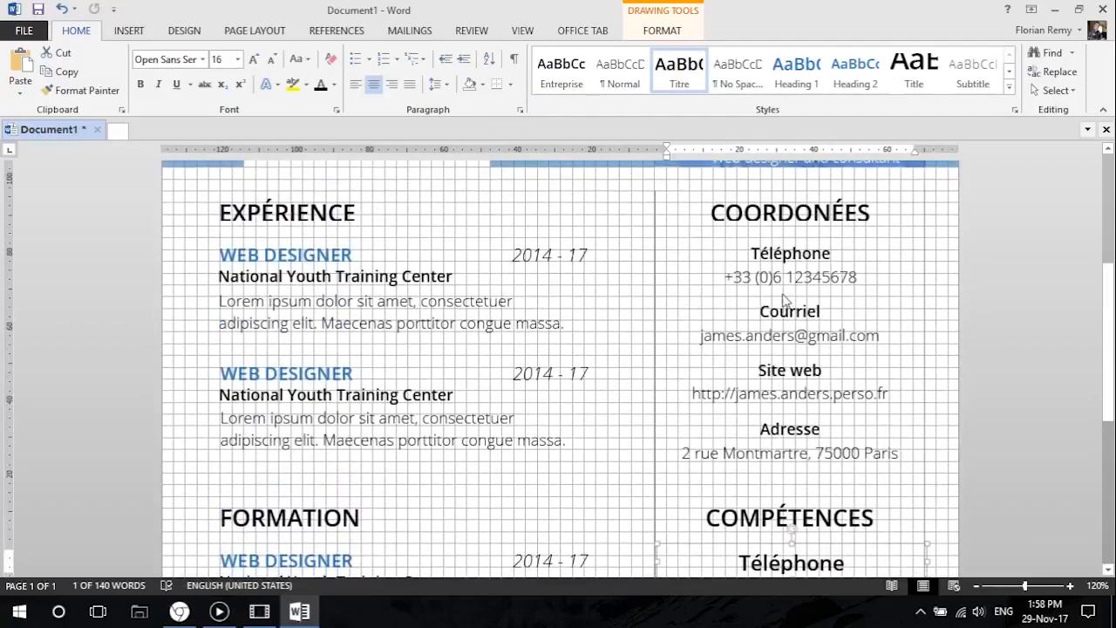
scroll(799, 303, down, 4)
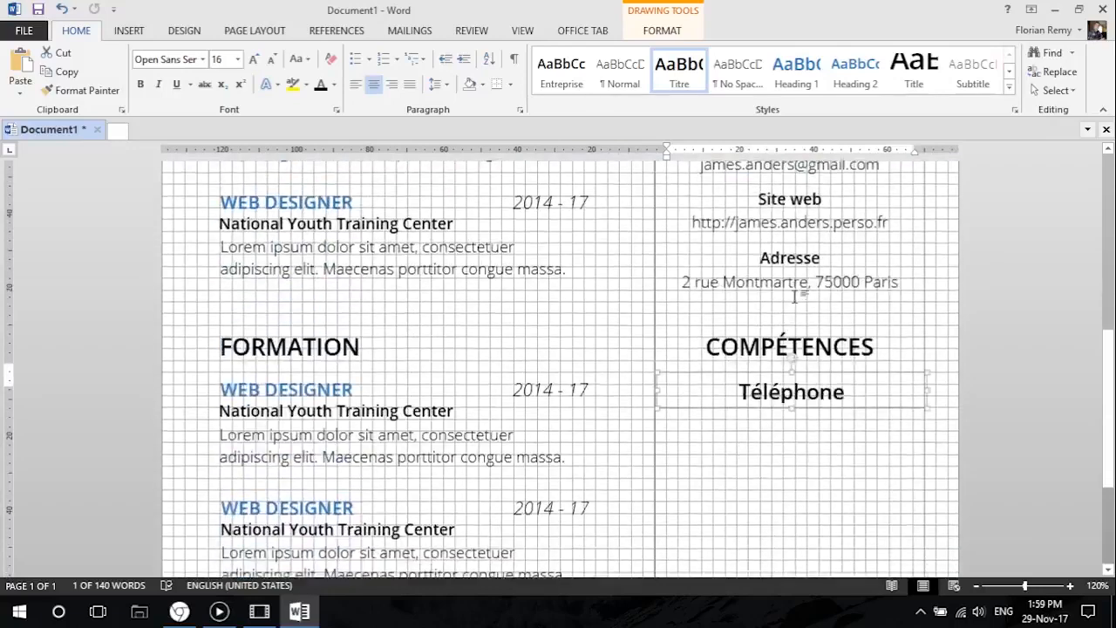
Left-align the duplicated Téléphone title below COMPÉTENCES and replace its text with Photoshop.
drag(771, 357, 770, 357)
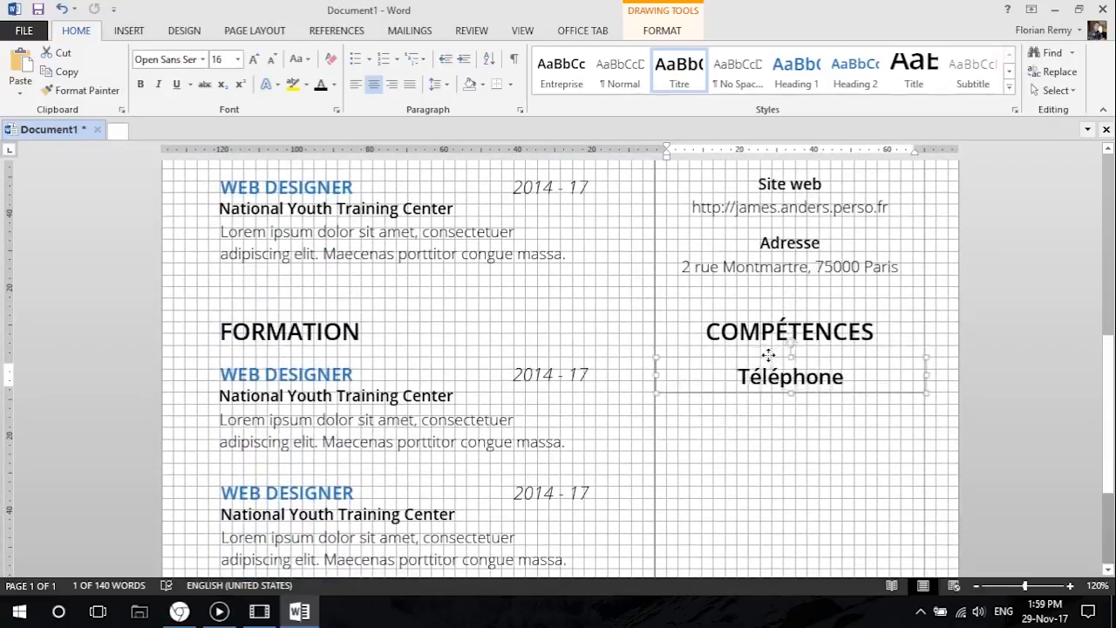
click(355, 83)
drag(773, 376, 667, 376)
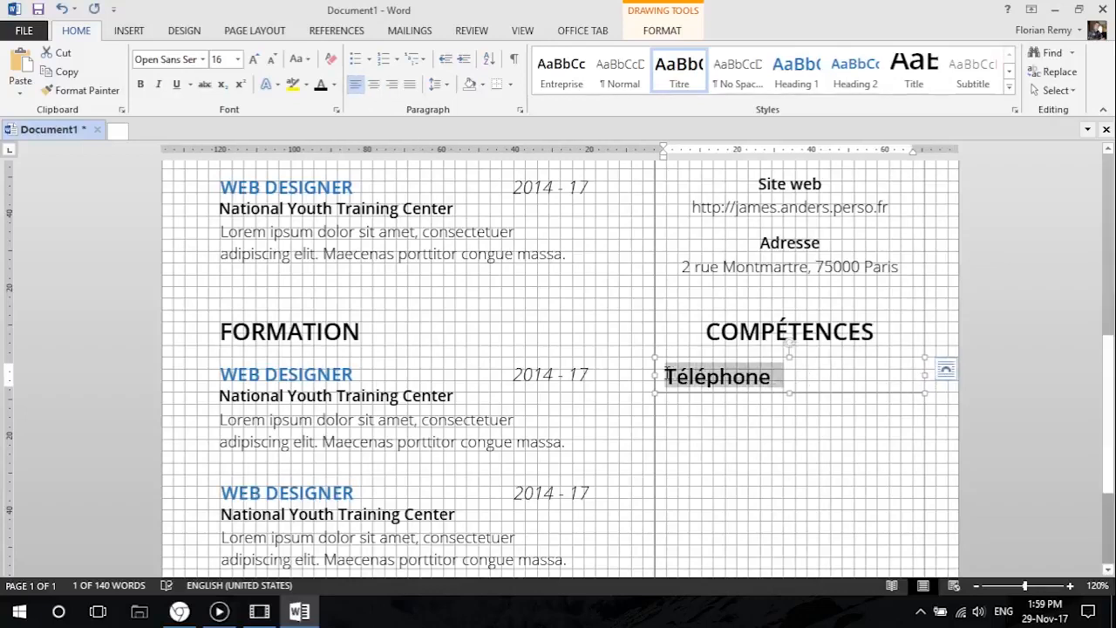
text(Photoshop)
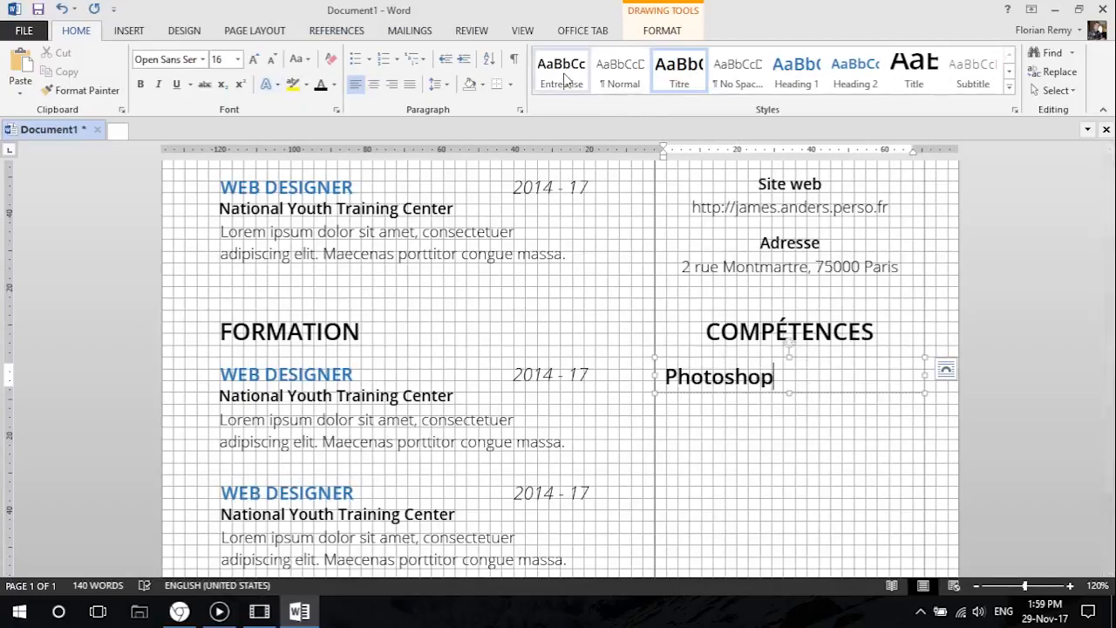
Apply the Entreprise style to the Photoshop entry and narrow its text box from both sides, leaving a gap from the column line.
click(567, 76)
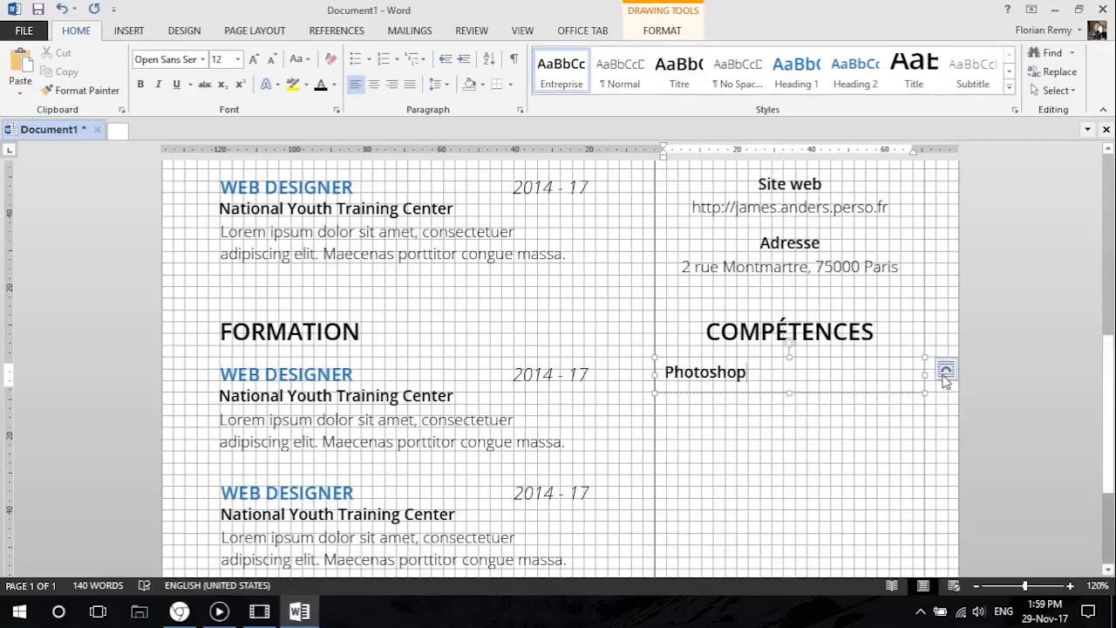
drag(925, 374, 793, 374)
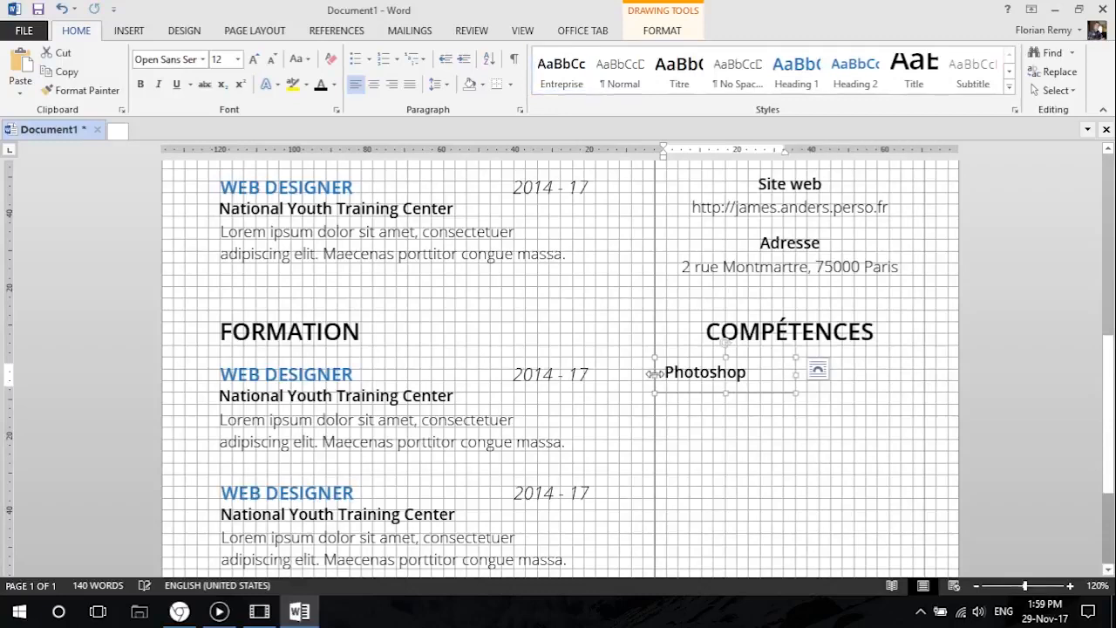
drag(653, 373, 675, 368)
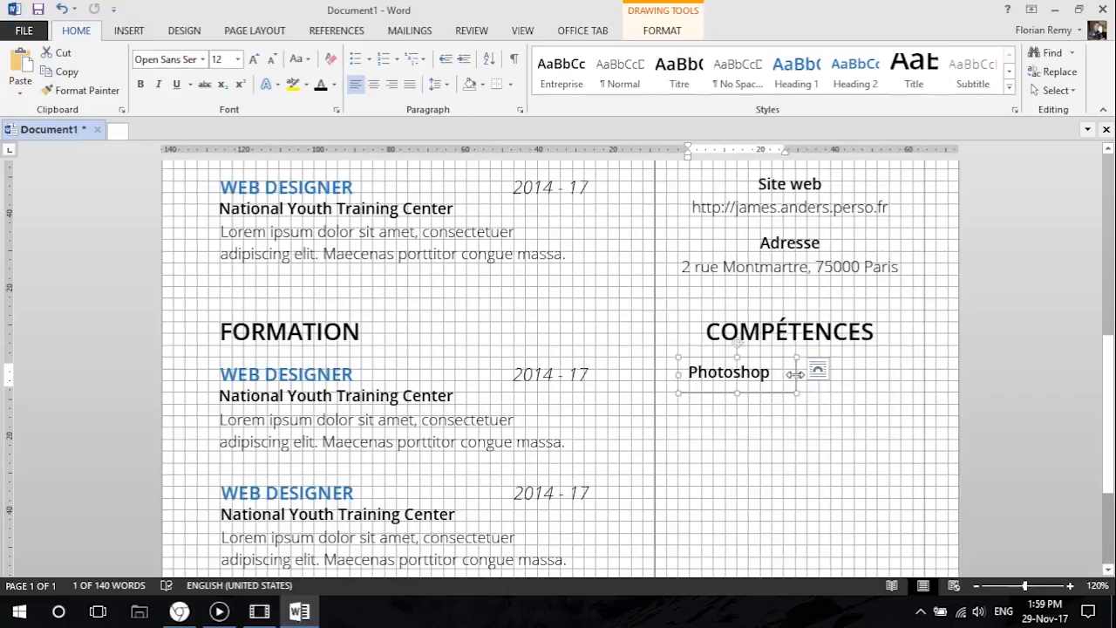
Duplicate the Photoshop box directly below itself and replace the copy's text with Illustrator.
drag(794, 373, 796, 413)
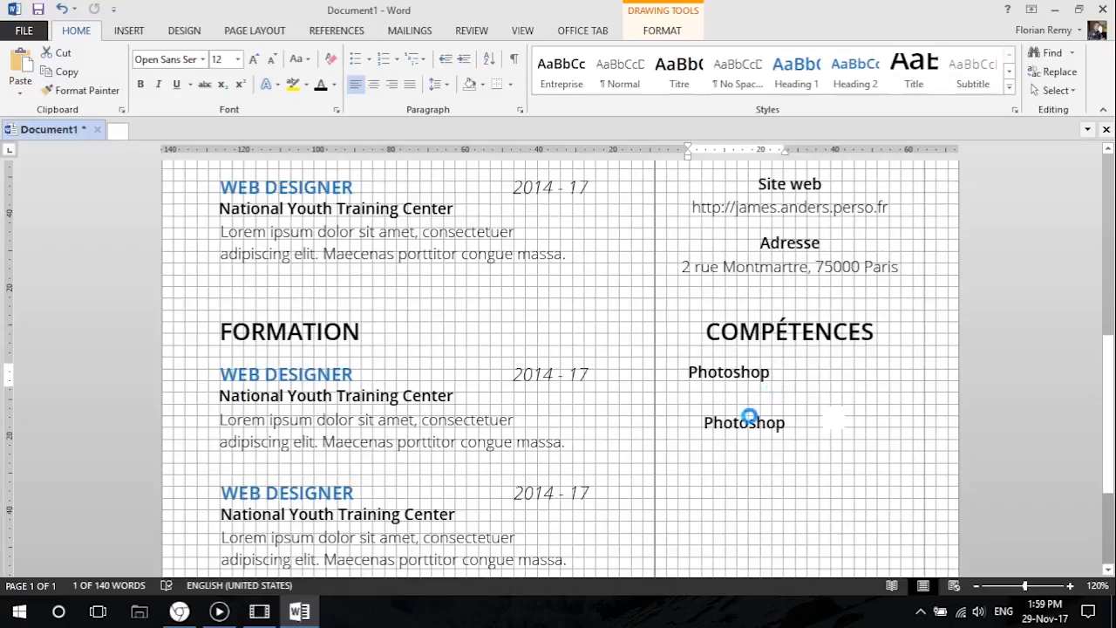
drag(727, 408, 780, 419)
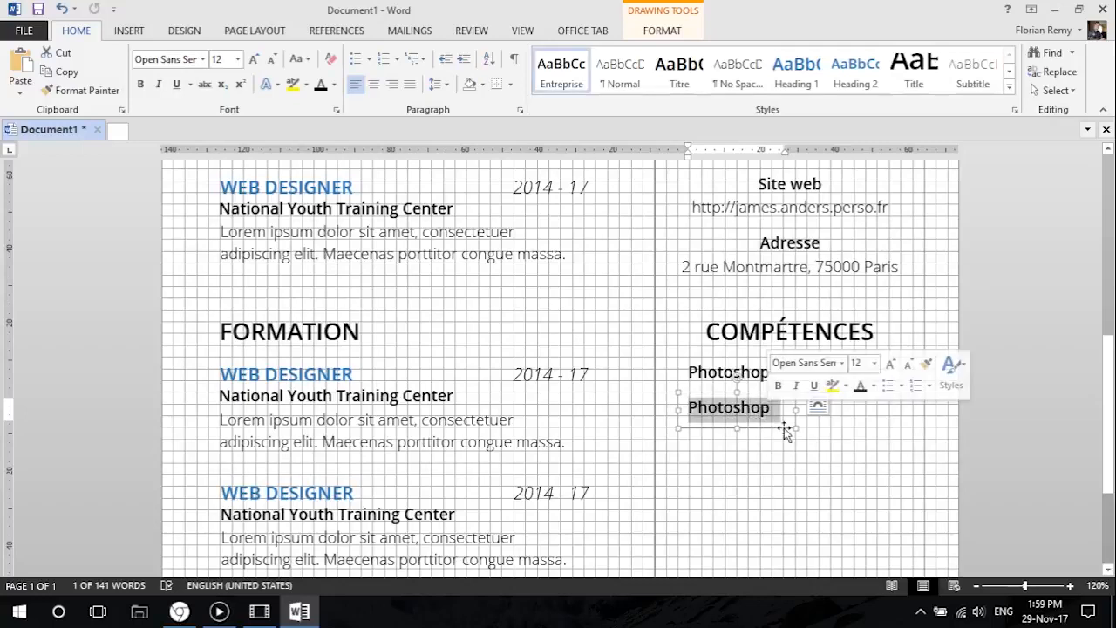
text(Illustrator)
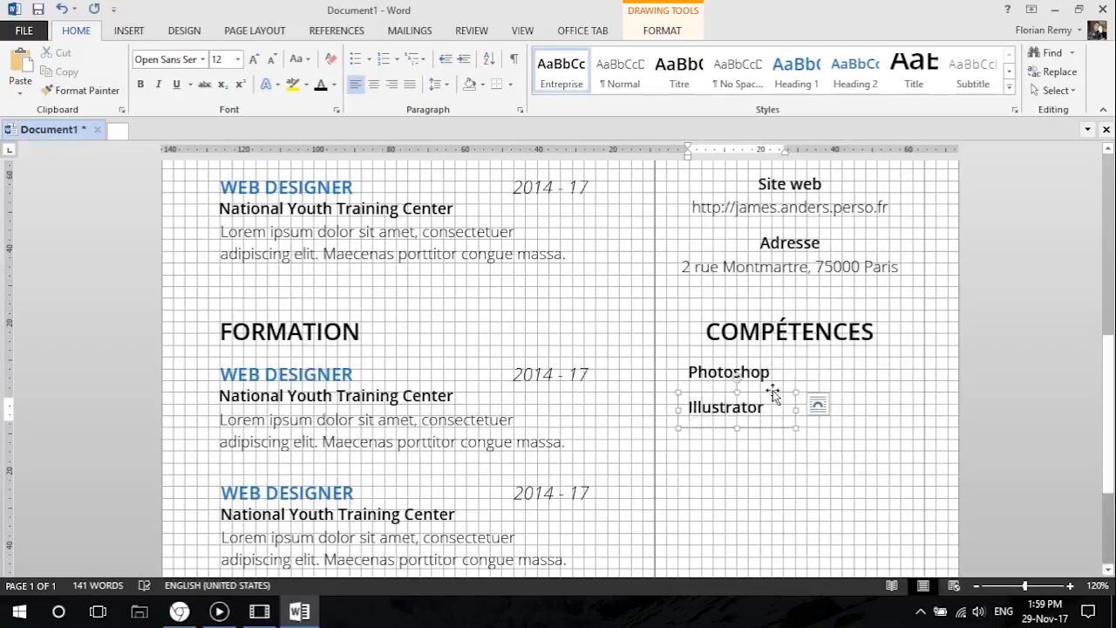
Duplicate the Illustrator box directly below itself and replace the copy's text with Web design.
ctrl+drag(723, 392, 723, 425)
drag(689, 442, 778, 446)
text(Web design)
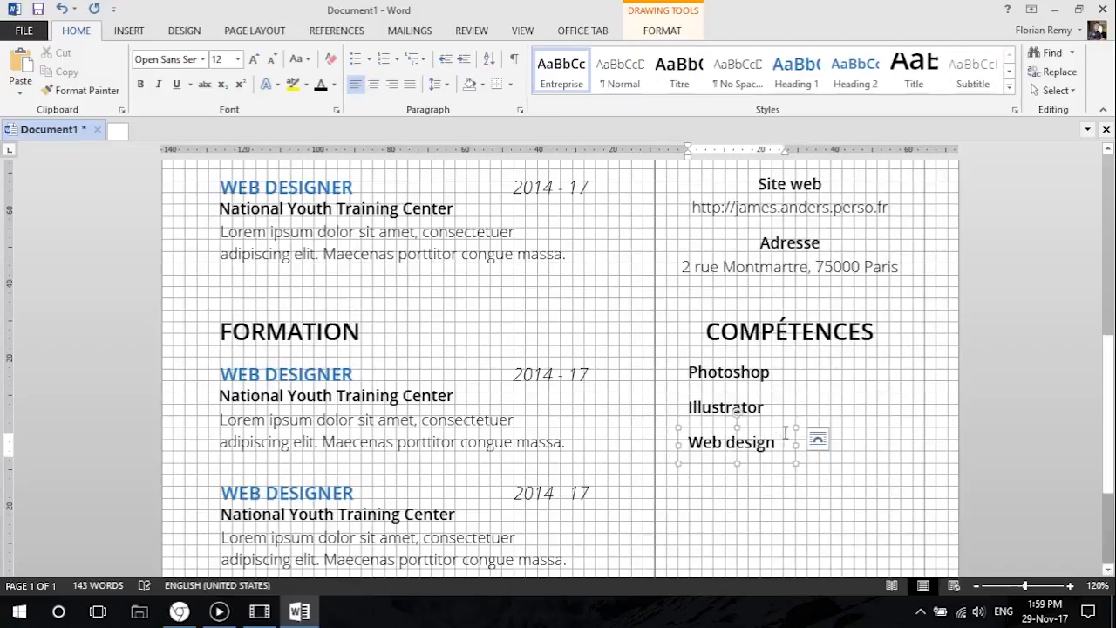
Add another copy of the skill box below Web design and replace its text with InDesign.
scroll(767, 366, down, 2)
scroll(787, 379, up, 5)
scroll(788, 379, down, 7)
ctrl+drag(755, 286, 687, 338)
text(InDesign)
scroll(866, 345, up, 1)
scroll(866, 345, up, 2)
click(742, 372)
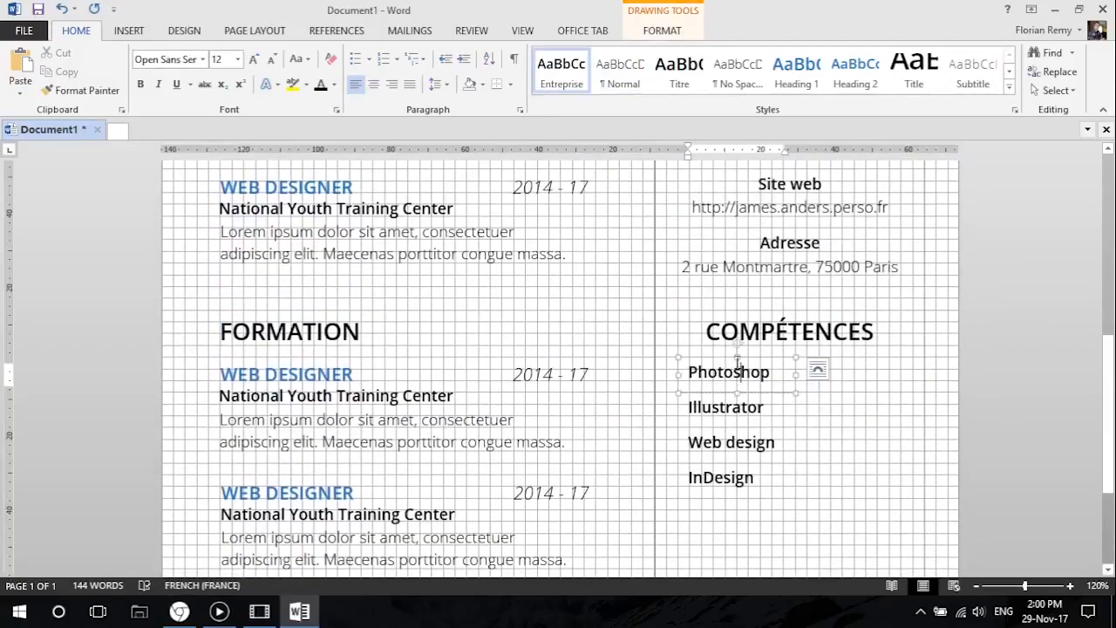
Check the skill bars on the reference resume in the browser, return to Word and start inserting a shape beside the Photoshop skill.
click(179, 612)
click(178, 612)
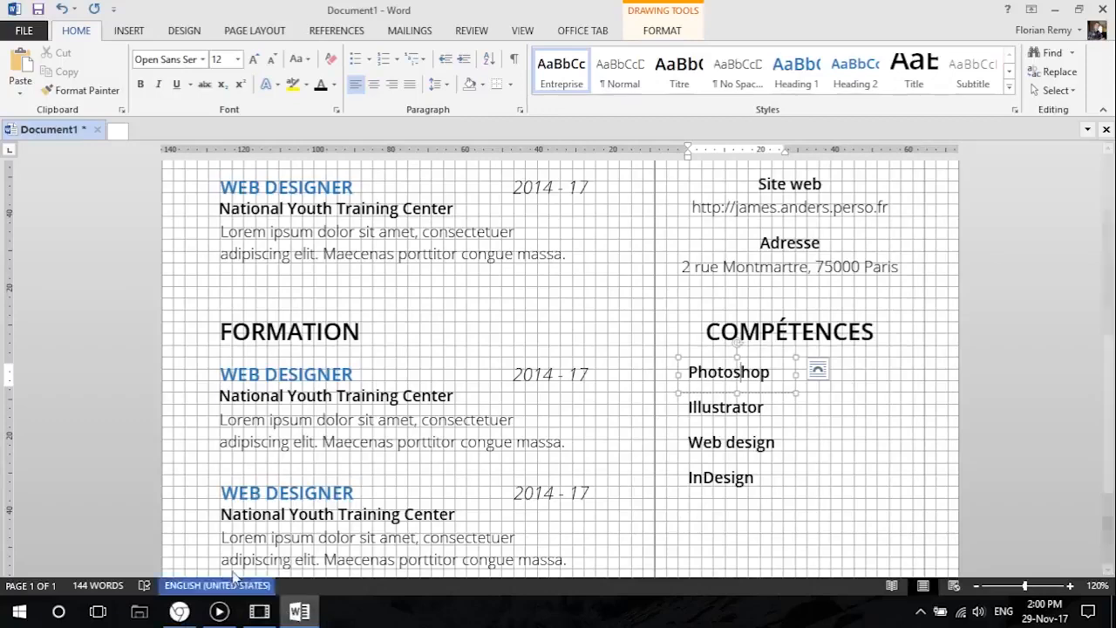
click(178, 612)
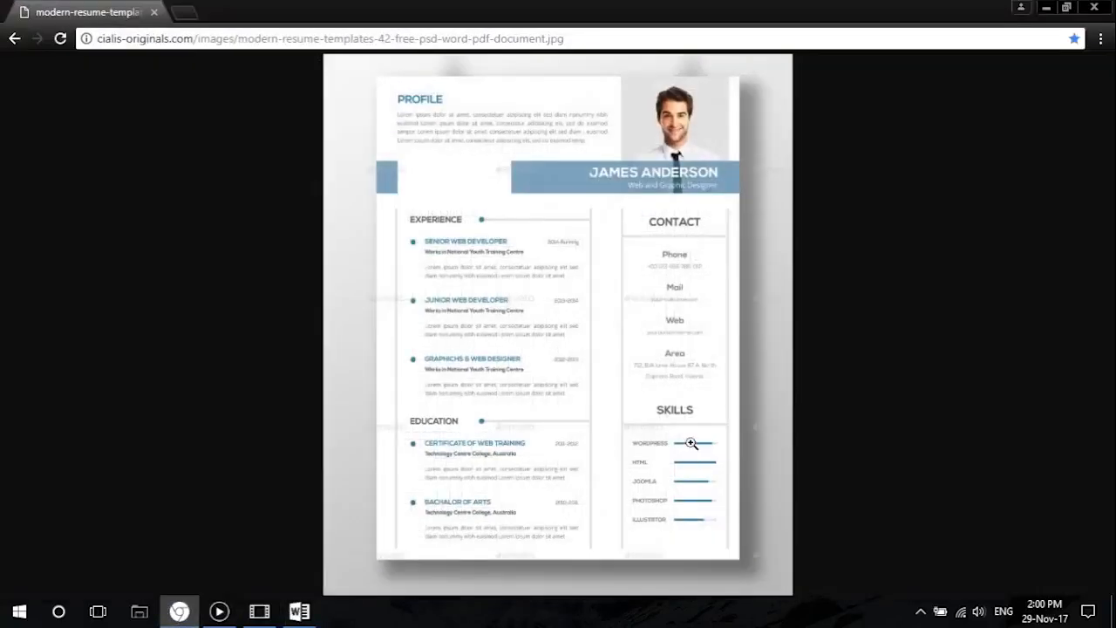
click(1045, 8)
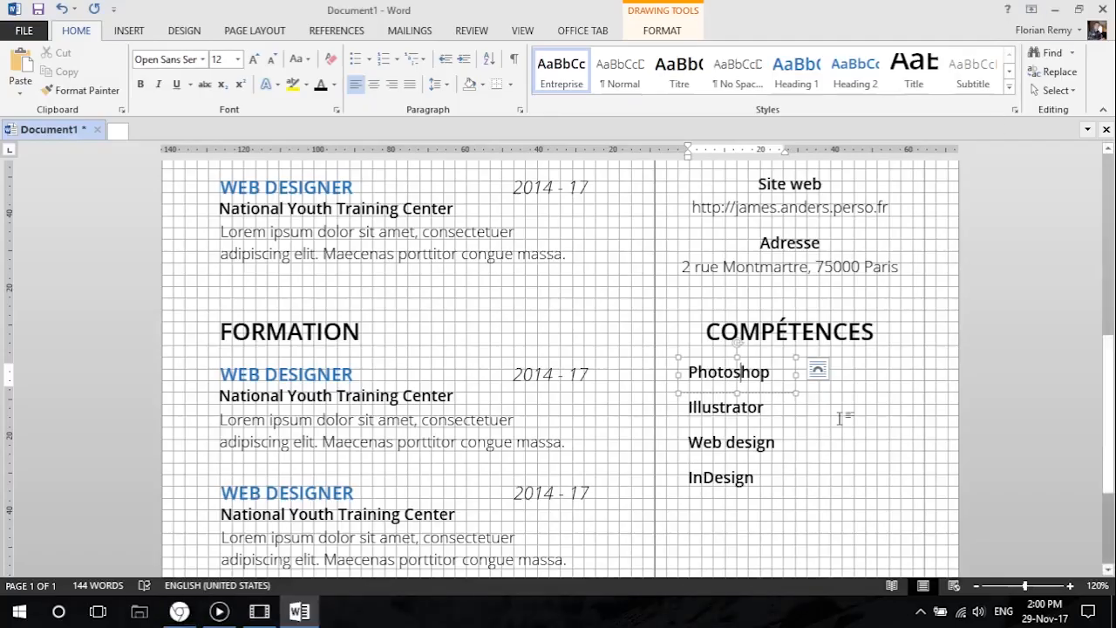
scroll(837, 383, down, 3)
scroll(832, 340, up, 7)
click(804, 365)
scroll(804, 359, down, 6)
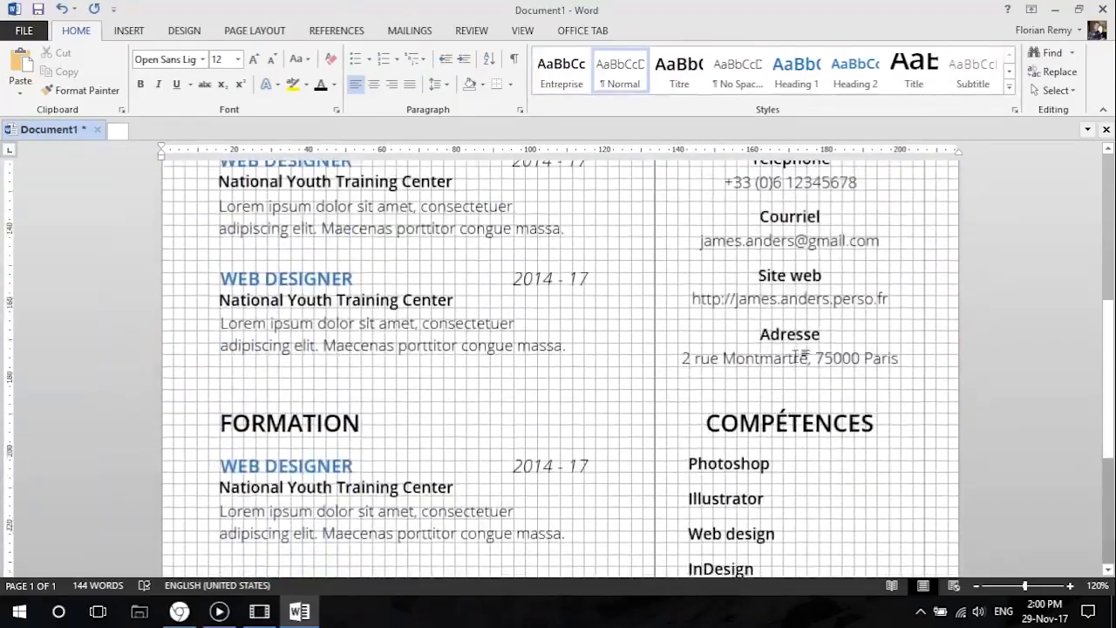
scroll(824, 350, up, 4)
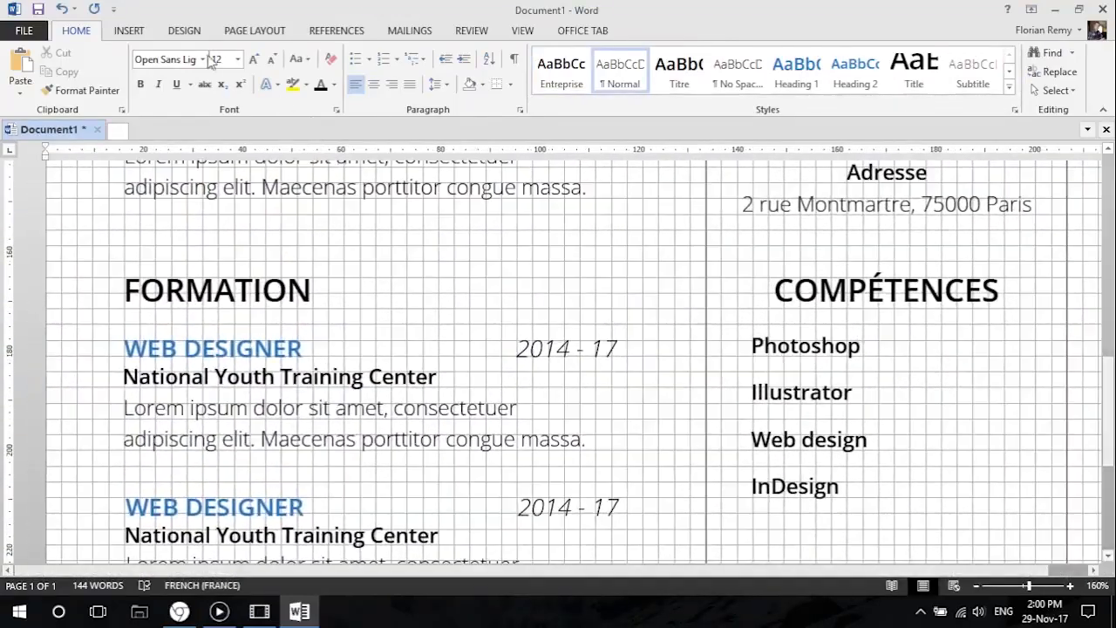
click(130, 32)
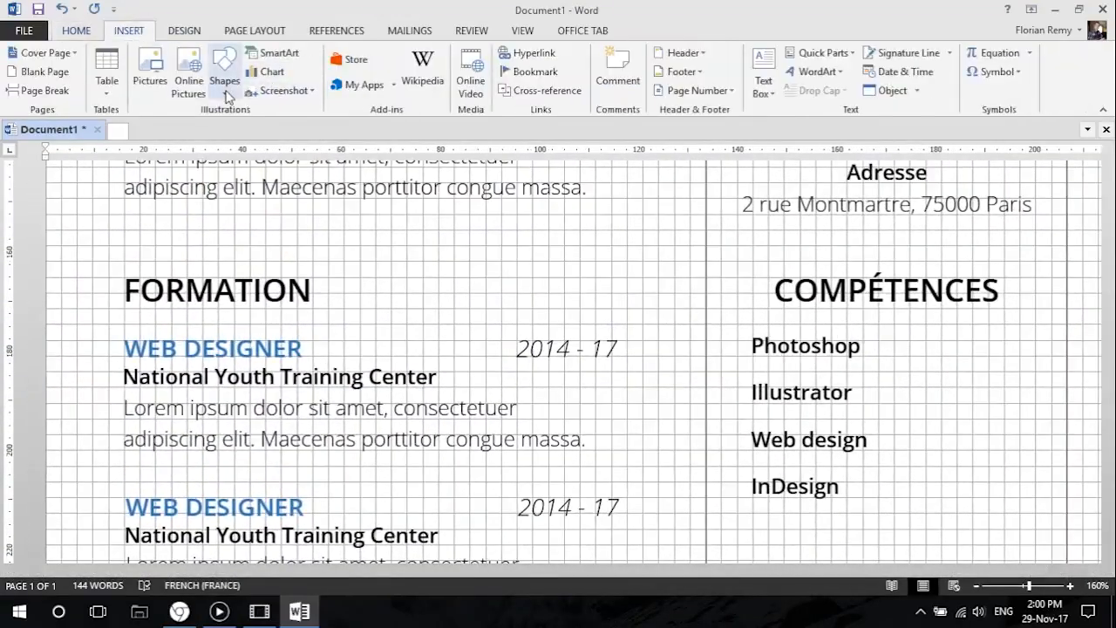
click(225, 76)
click(255, 129)
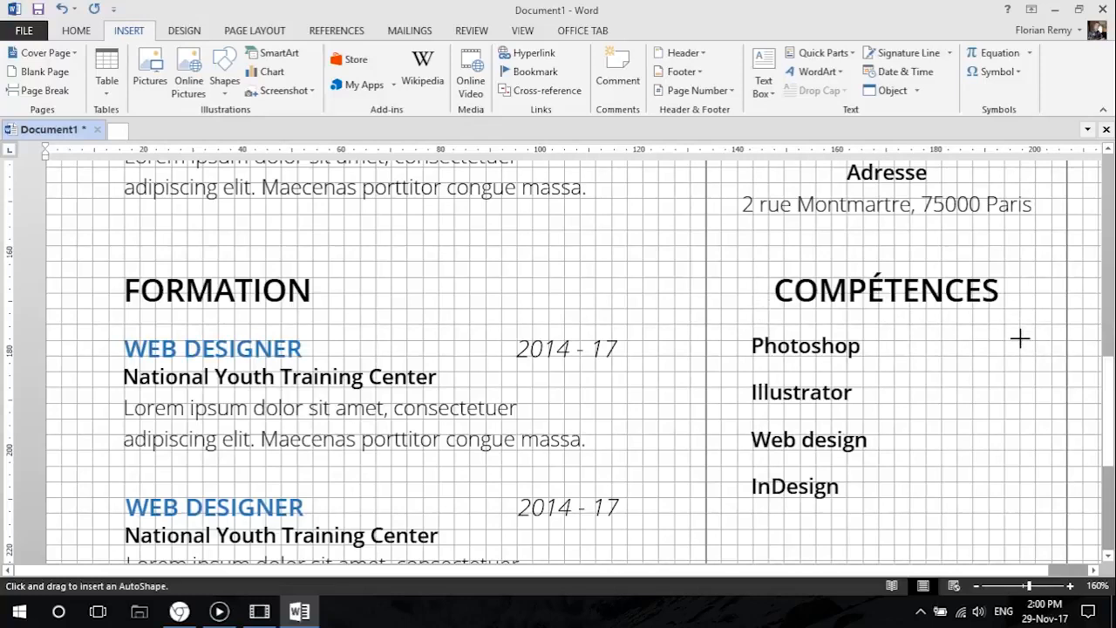
Draw a bar about 22 mm wide and 3 mm high beside the Photoshop skill, with a gray fill and no outline.
drag(1020, 340, 920, 358)
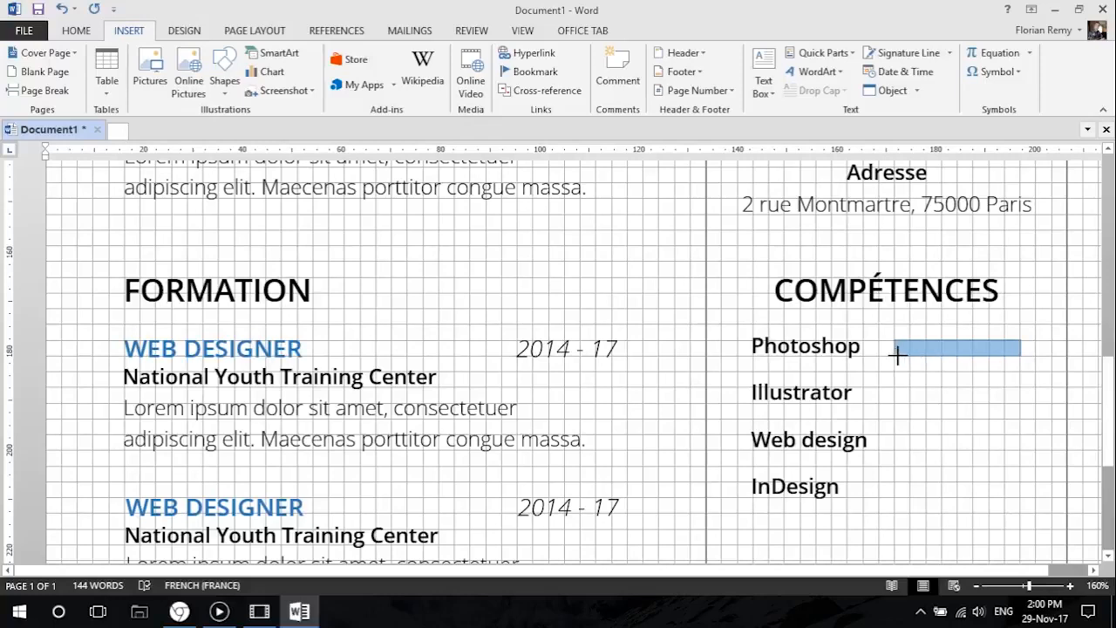
drag(922, 357, 921, 357)
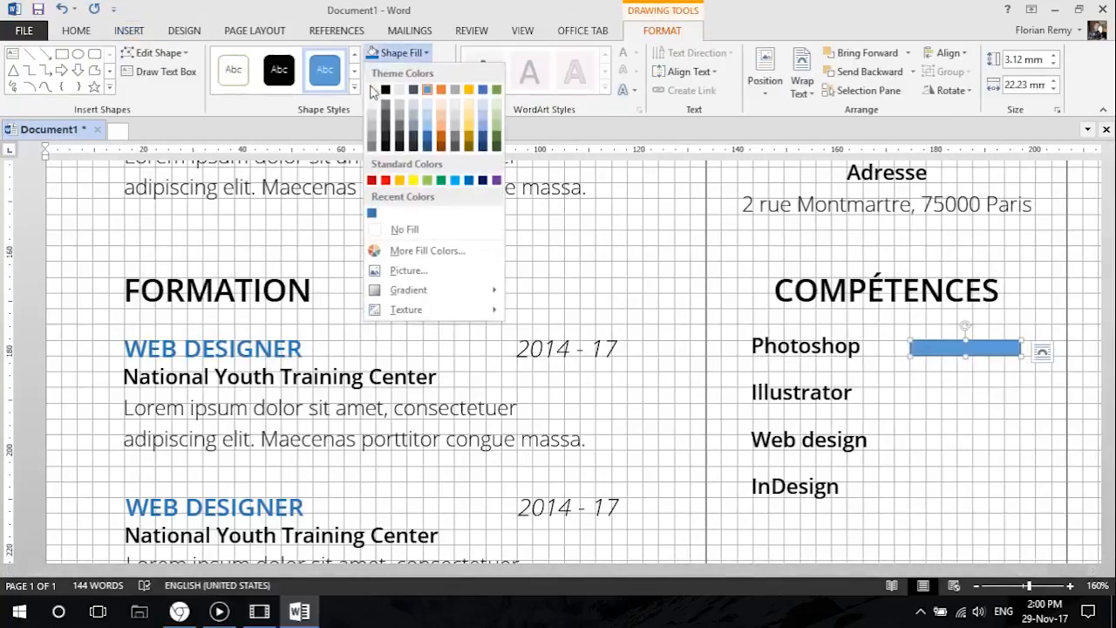
click(375, 129)
click(409, 71)
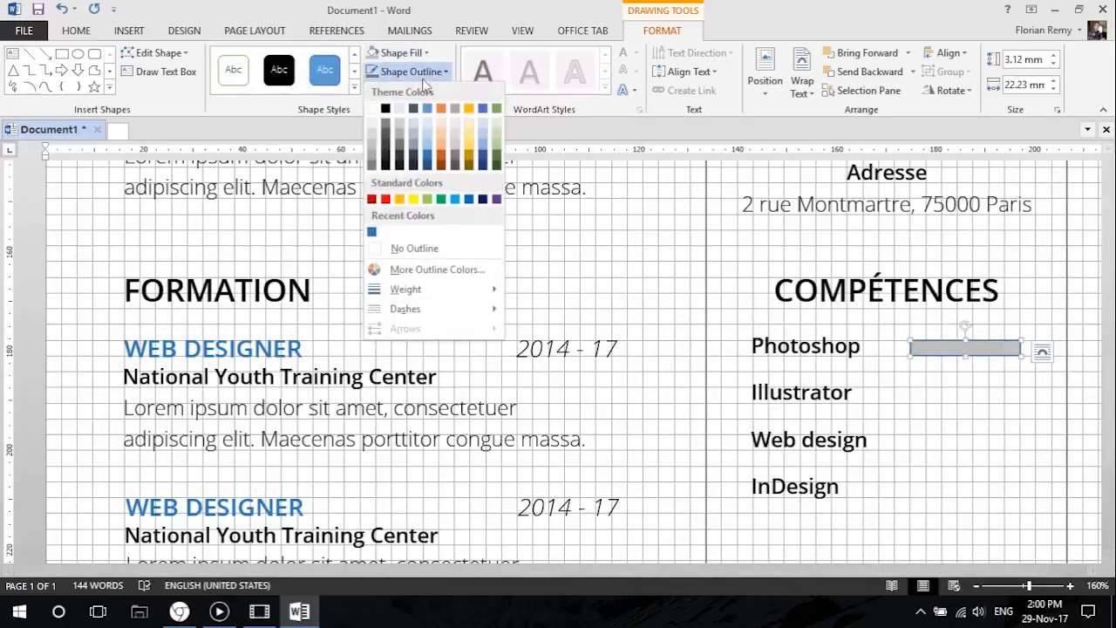
click(420, 249)
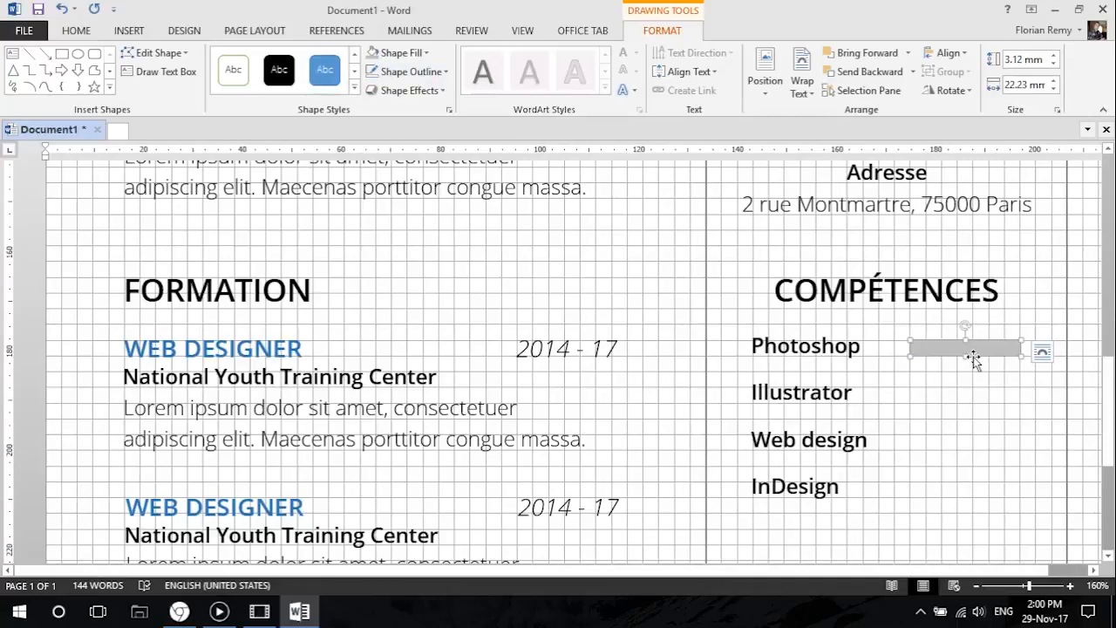
Duplicate the gray bar exactly over itself, shorten the copy from its right end to about 19 mm and fill it blue.
key(ctrl+v)
drag(970, 372, 947, 351)
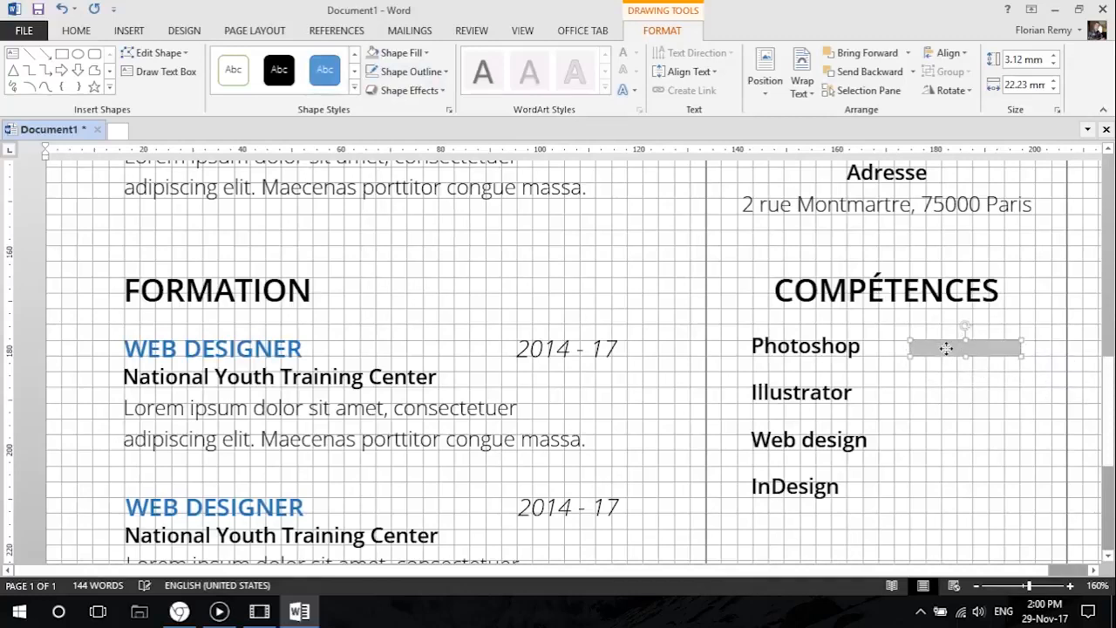
ctrl+scroll(1039, 351, up, 8)
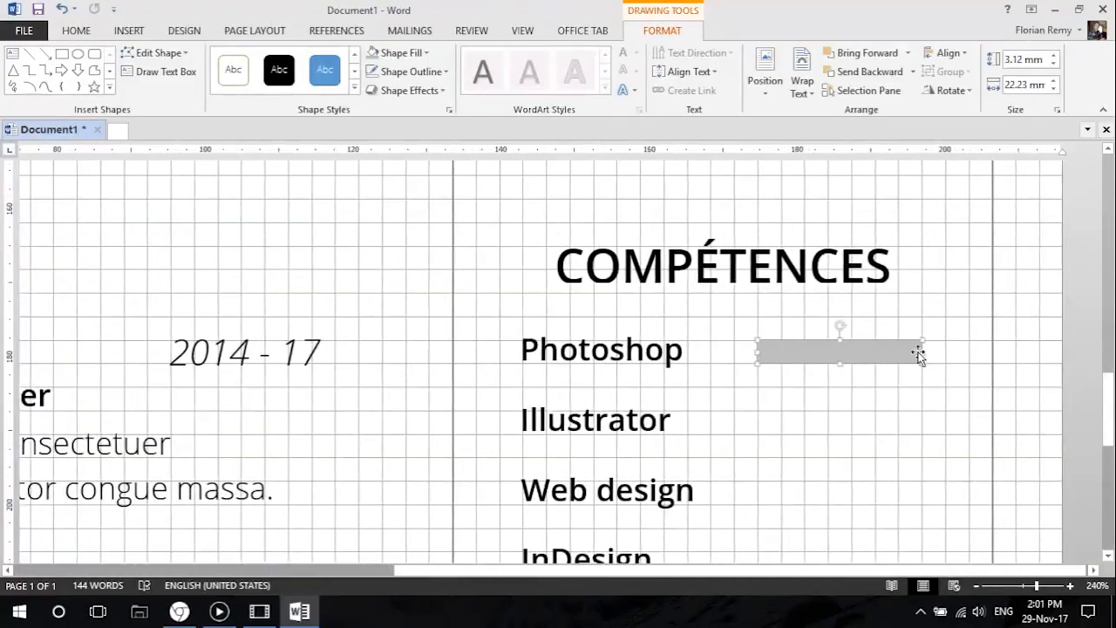
mouse_move(887, 354)
mouse_down()
mouse_move(874, 354)
mouse_move(897, 354)
mouse_up()
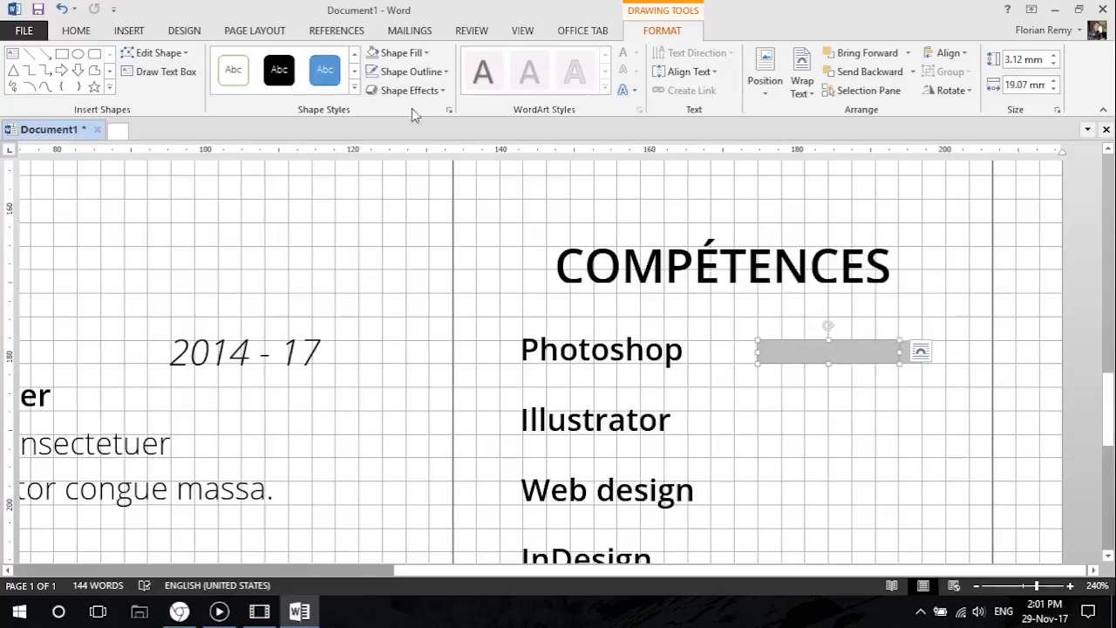
click(412, 56)
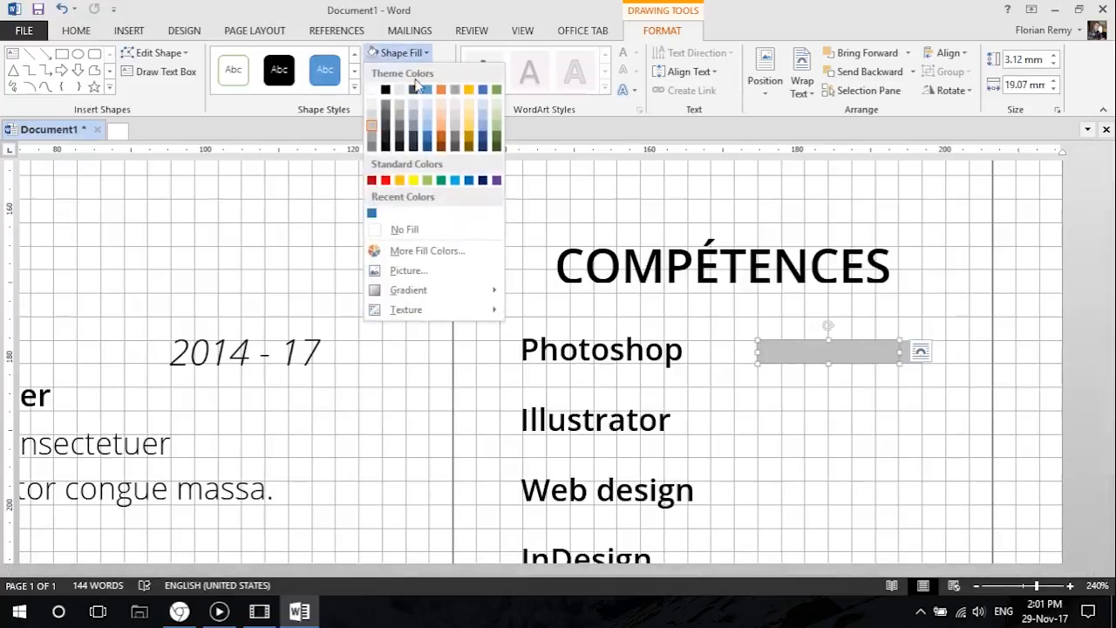
click(428, 137)
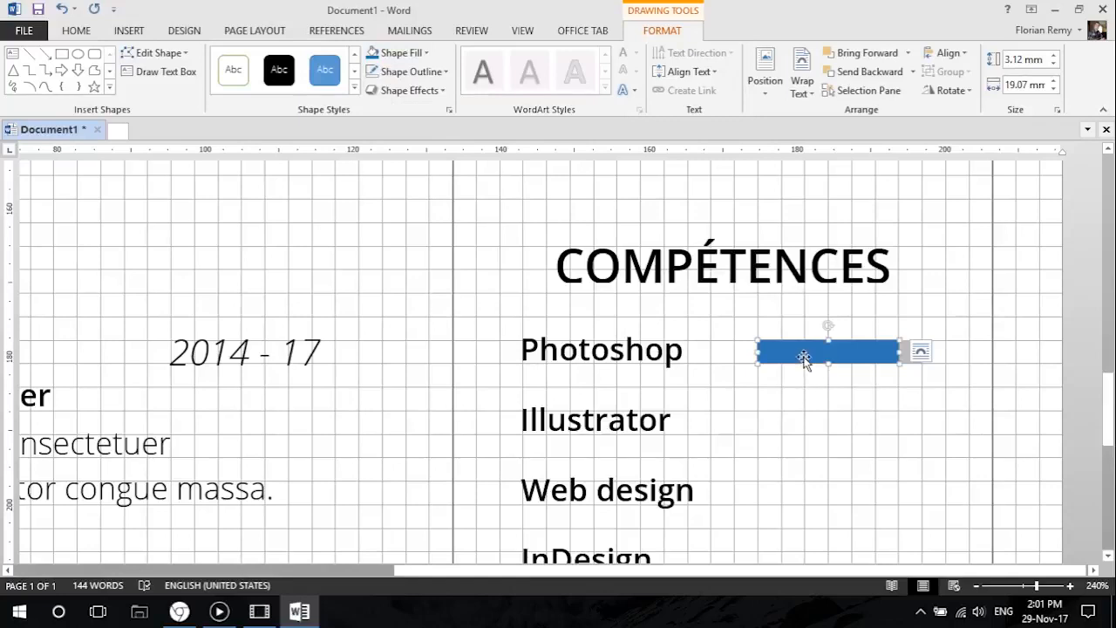
Select the blue and gray bars together and place a copy of the pair beside the Illustrator skill.
shift+click(911, 354)
drag(870, 352, 831, 389)
drag(778, 416, 784, 418)
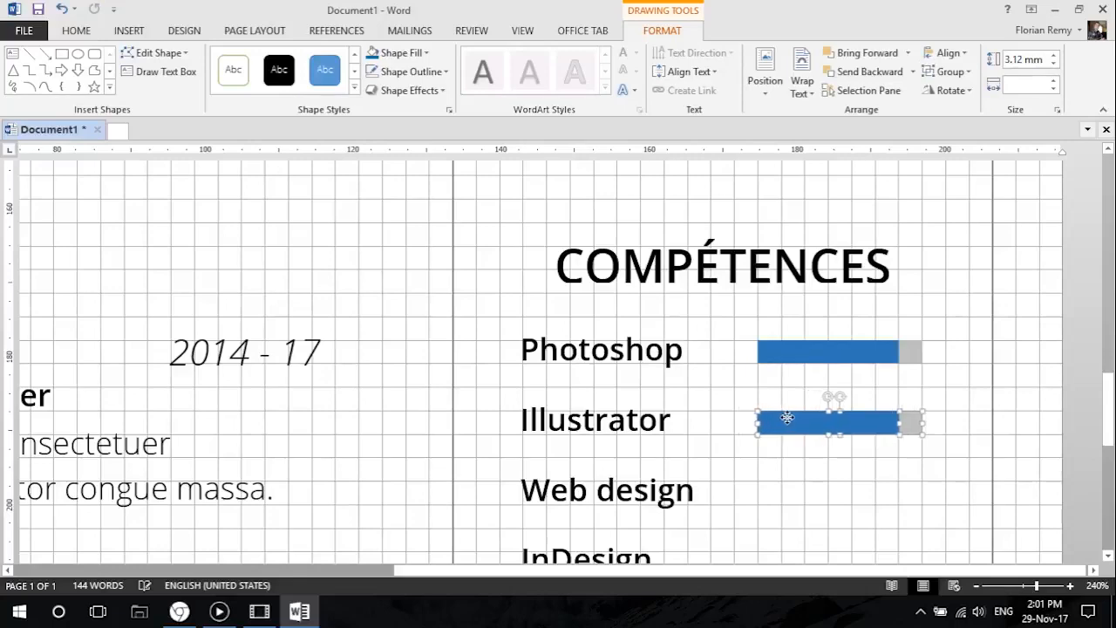
Duplicate the pair of level bars two more times, aligning the copies beside the Web design and InDesign skills.
scroll(820, 445, down, 4)
key(ctrl+d)
key(Down)
key(Down)
key(Down)
drag(805, 328, 773, 297)
key(ctrl+d)
key(Down)
key(Down)
drag(810, 376, 779, 367)
Vary the blue bar lengths: just over half for Illustrator, full for Web design and about three quarters for InDesign.
scroll(780, 367, up, 4)
click(827, 421)
scroll(827, 394, down, 4)
drag(898, 235, 847, 235)
click(854, 305)
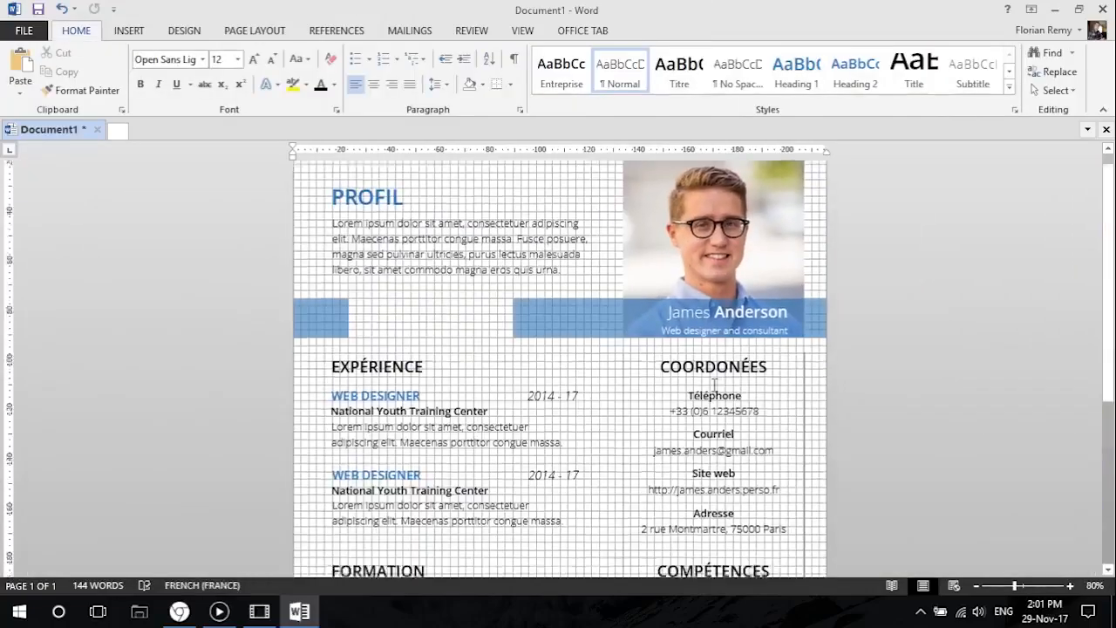
Check the resume layout in the print preview and return to the document.
scroll(532, 392, down, 4)
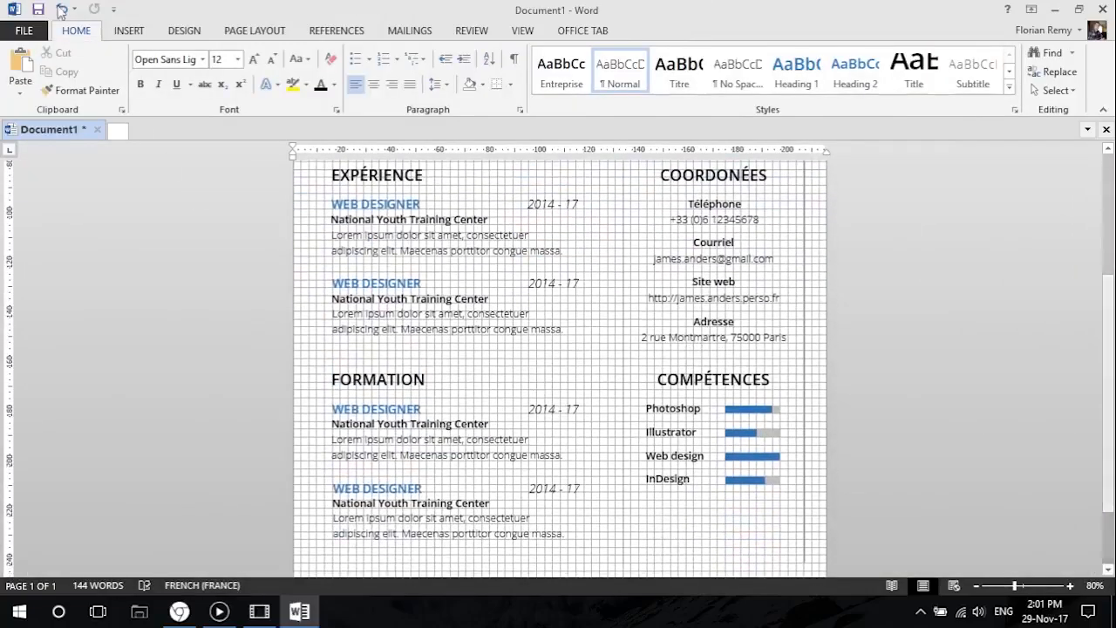
click(24, 30)
click(31, 224)
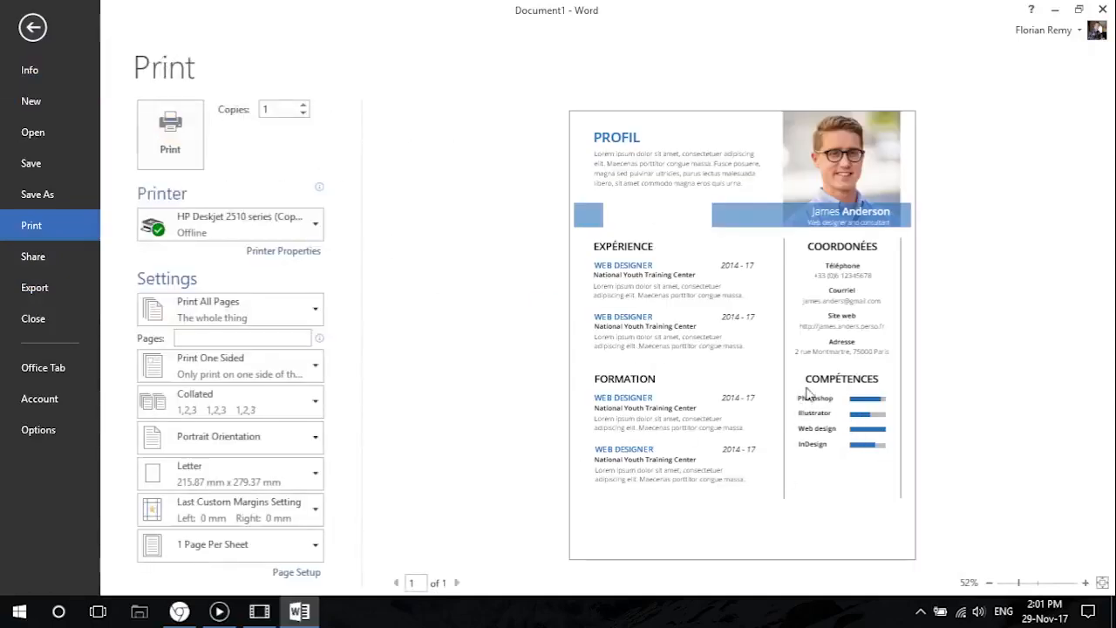
click(33, 27)
scroll(688, 366, up, 1)
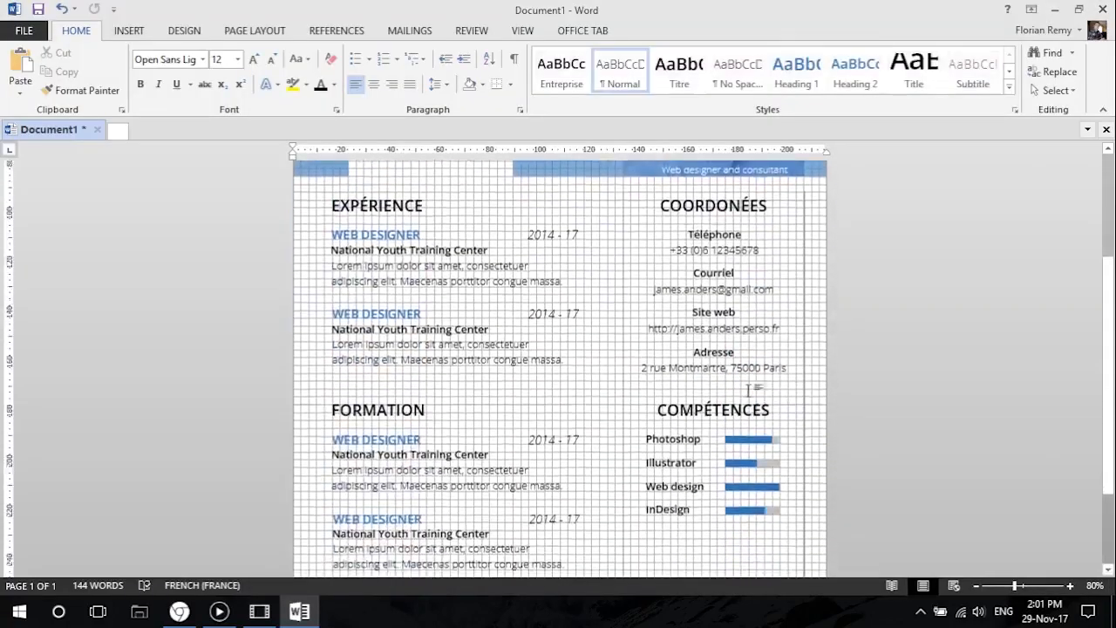
Change the font of the Photoshop and Illustrator skill labels to Open Sans Light.
scroll(689, 366, down, 2)
click(687, 371)
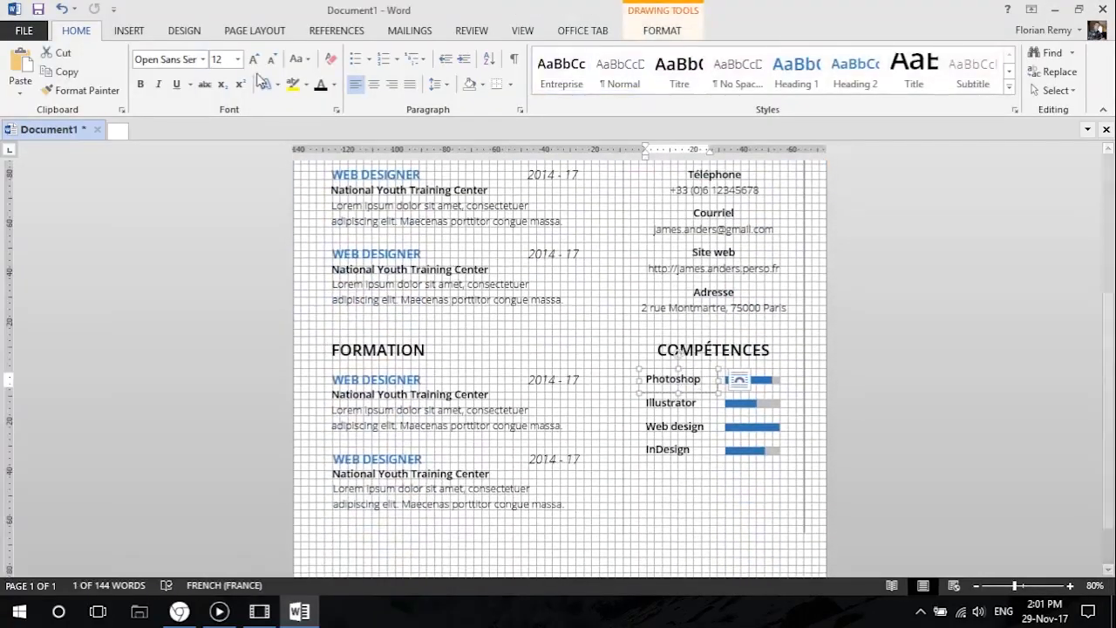
click(202, 59)
click(198, 119)
click(671, 402)
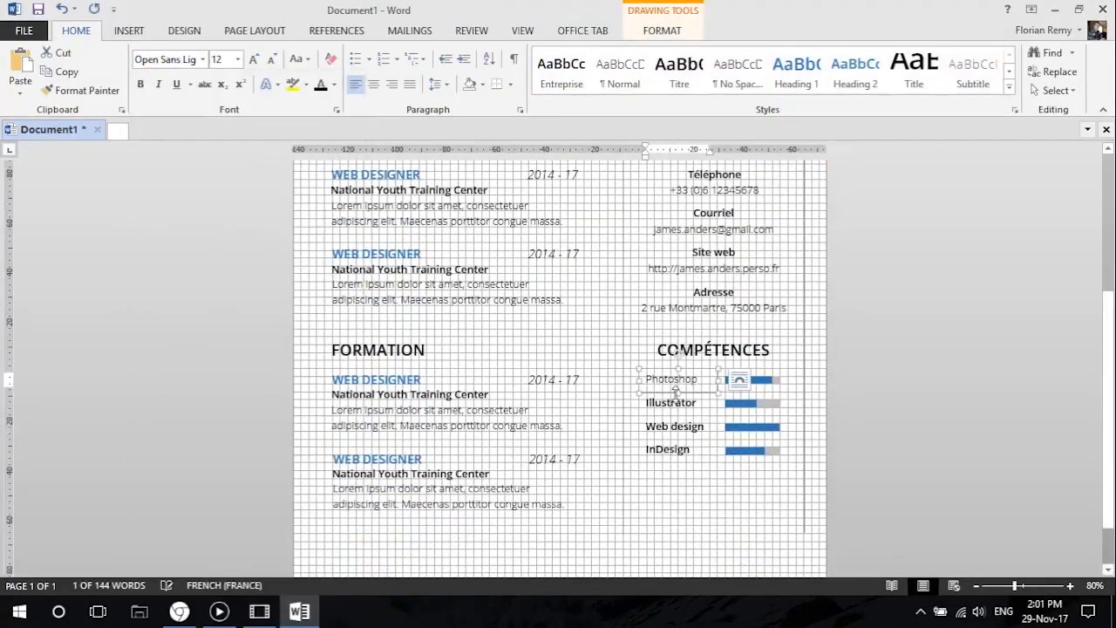
click(202, 60)
click(218, 121)
Change the font of the Web design and InDesign skill labels to Open Sans Light.
click(695, 414)
click(202, 59)
click(200, 121)
click(697, 438)
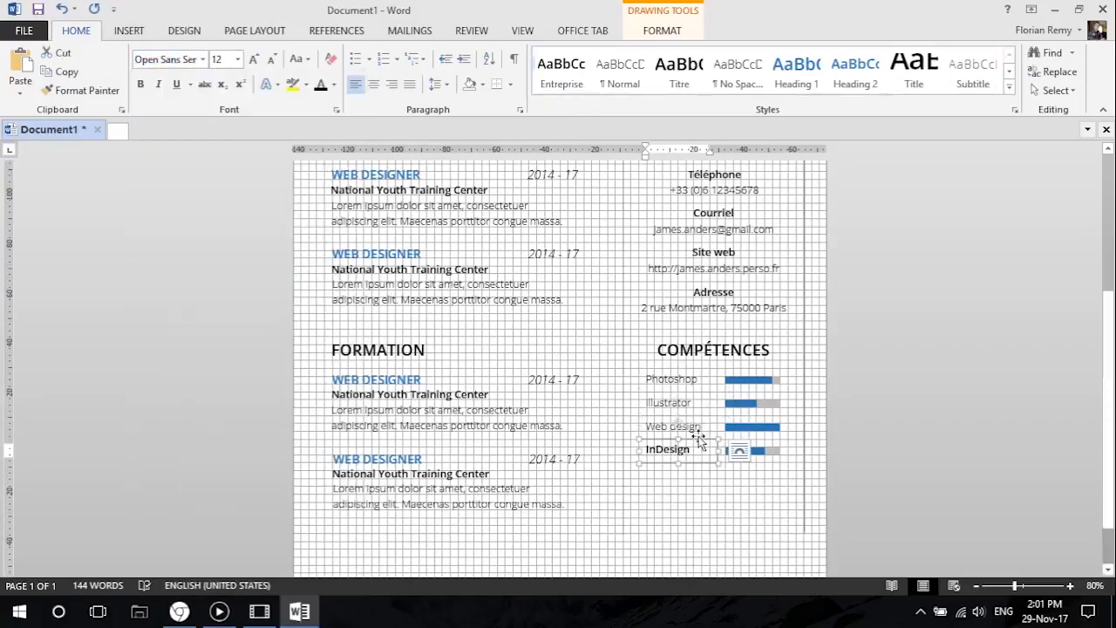
click(202, 60)
click(200, 121)
click(689, 459)
scroll(691, 427, down, 4)
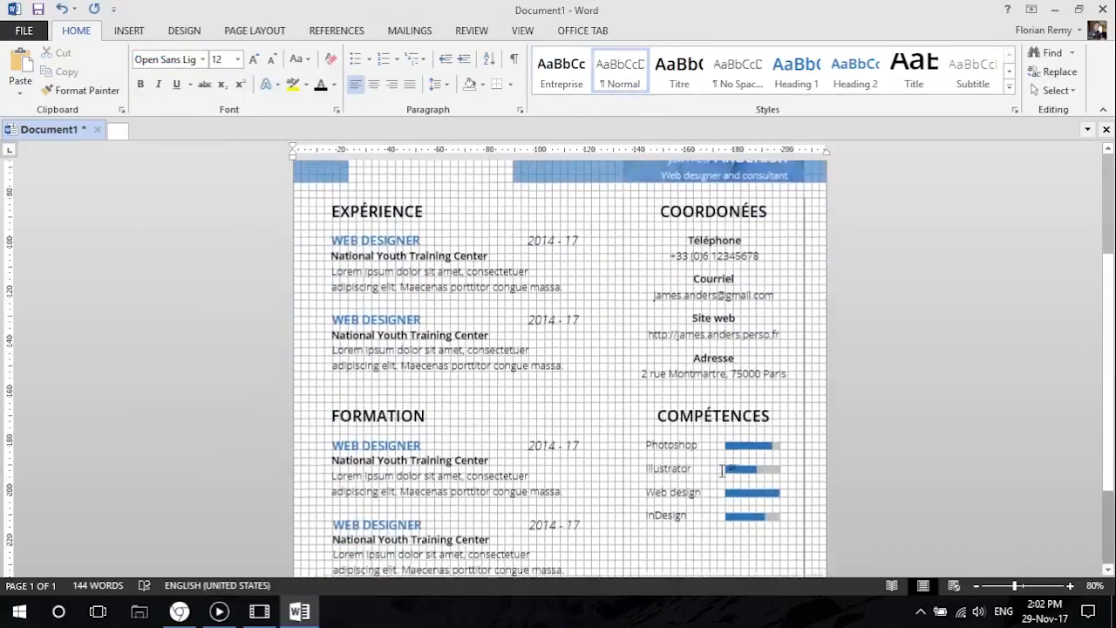
Duplicate the COMPÉTENCES heading and position the copy below the InDesign skill row.
scroll(687, 395, down, 1)
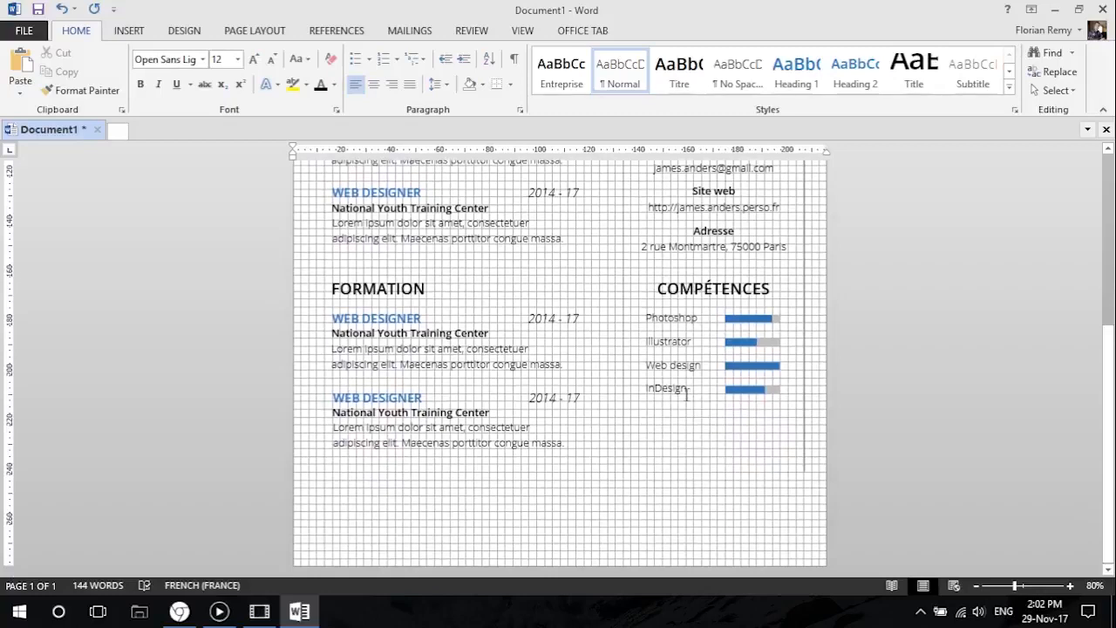
click(701, 282)
drag(697, 269, 693, 414)
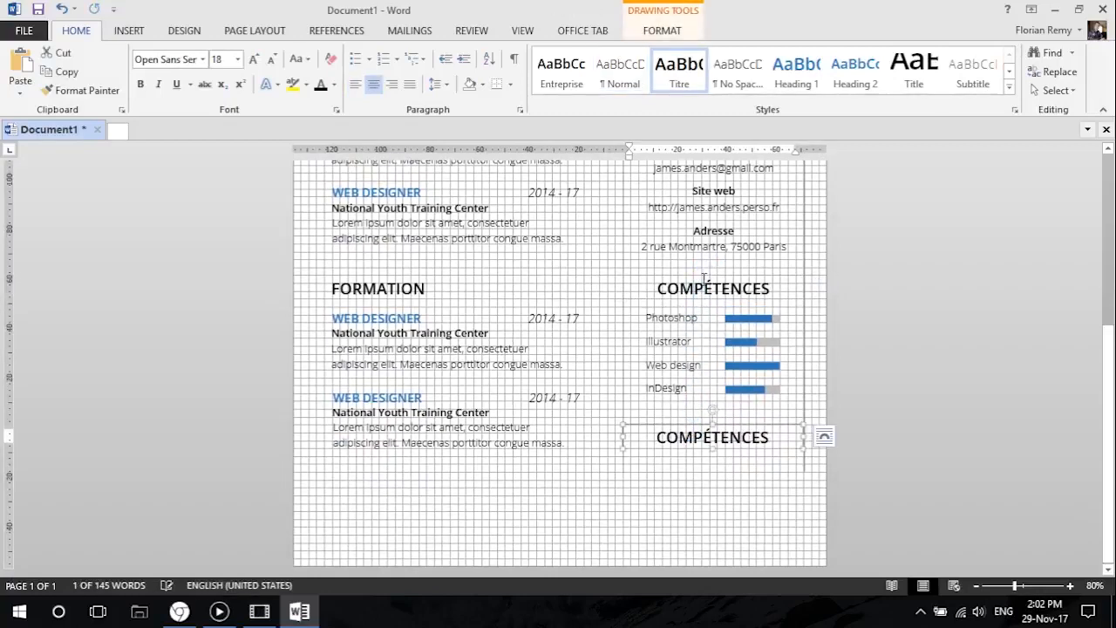
drag(689, 424, 689, 411)
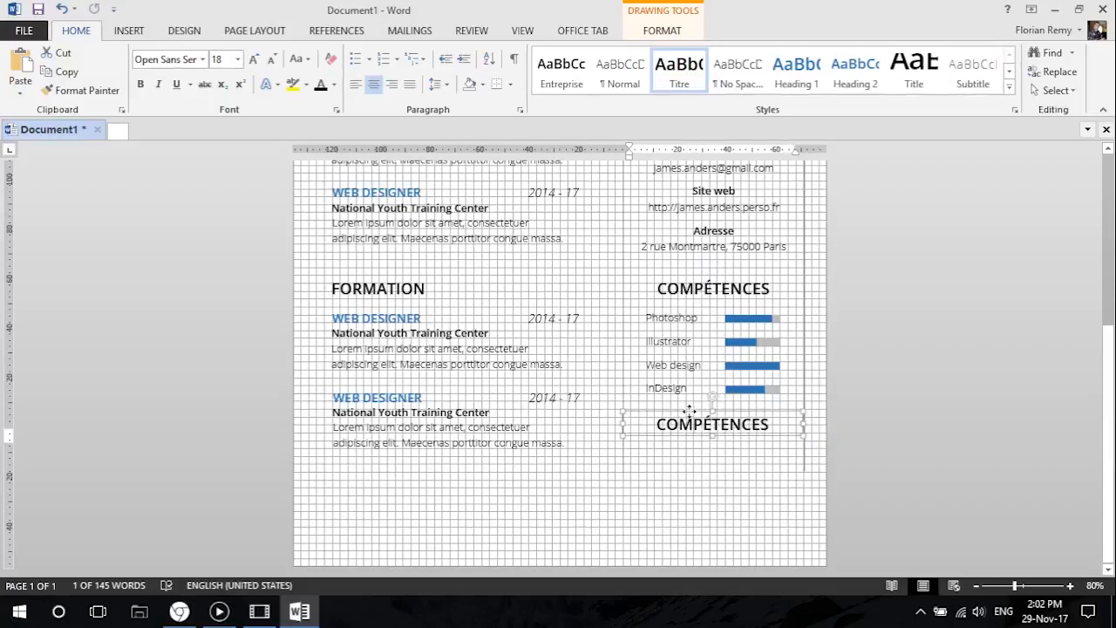
scroll(763, 399, up, 7)
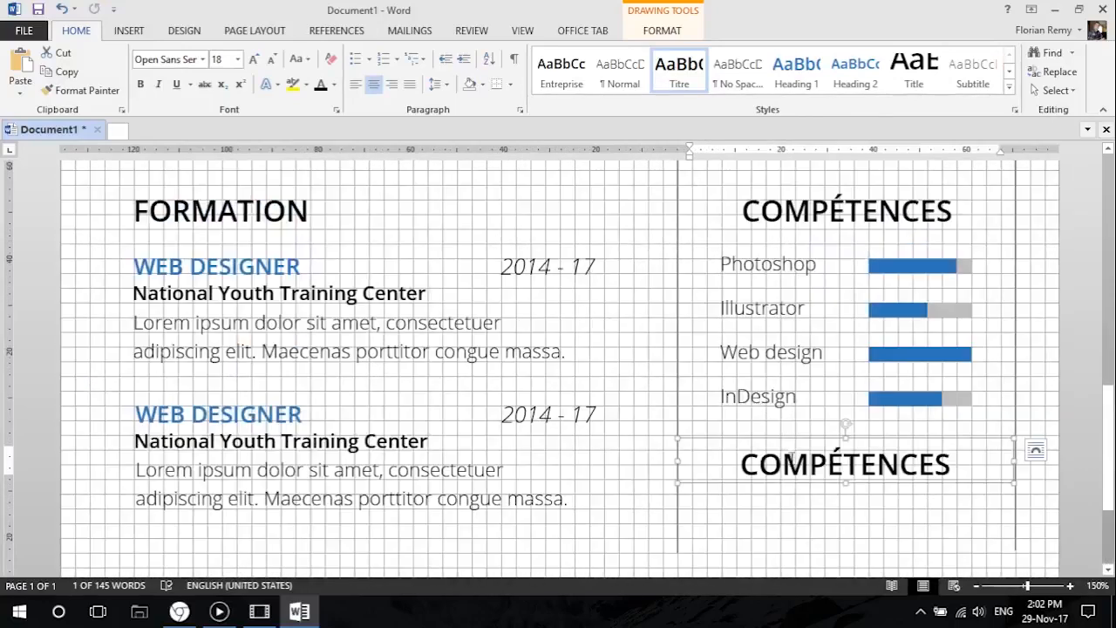
drag(791, 436, 791, 446)
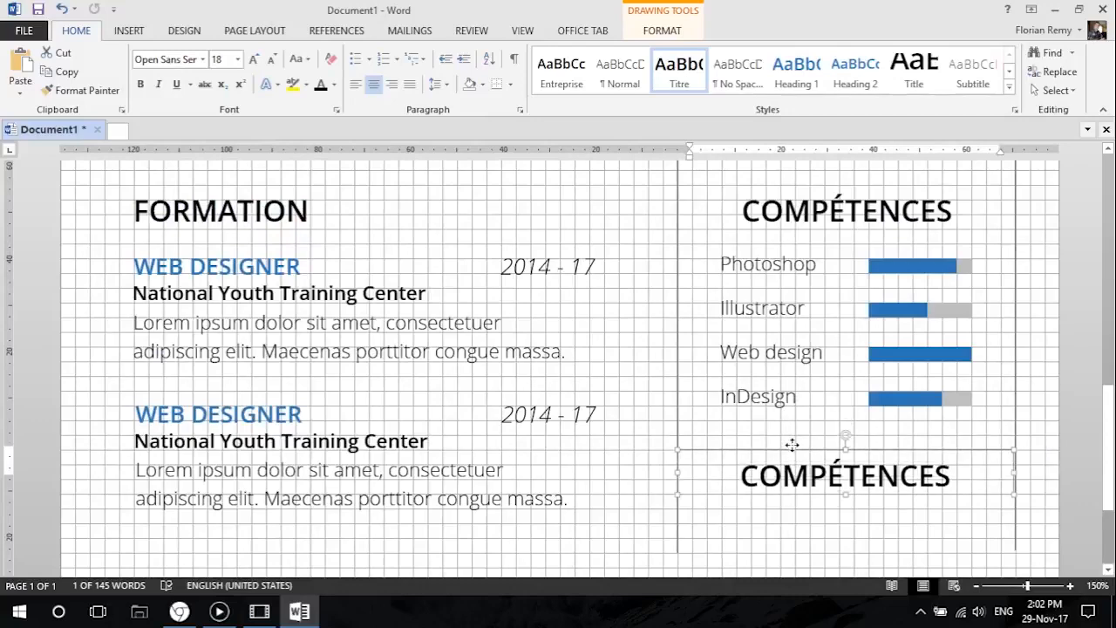
Replace the duplicated heading's text with Langues and convert it to uppercase.
scroll(792, 446, down, 3)
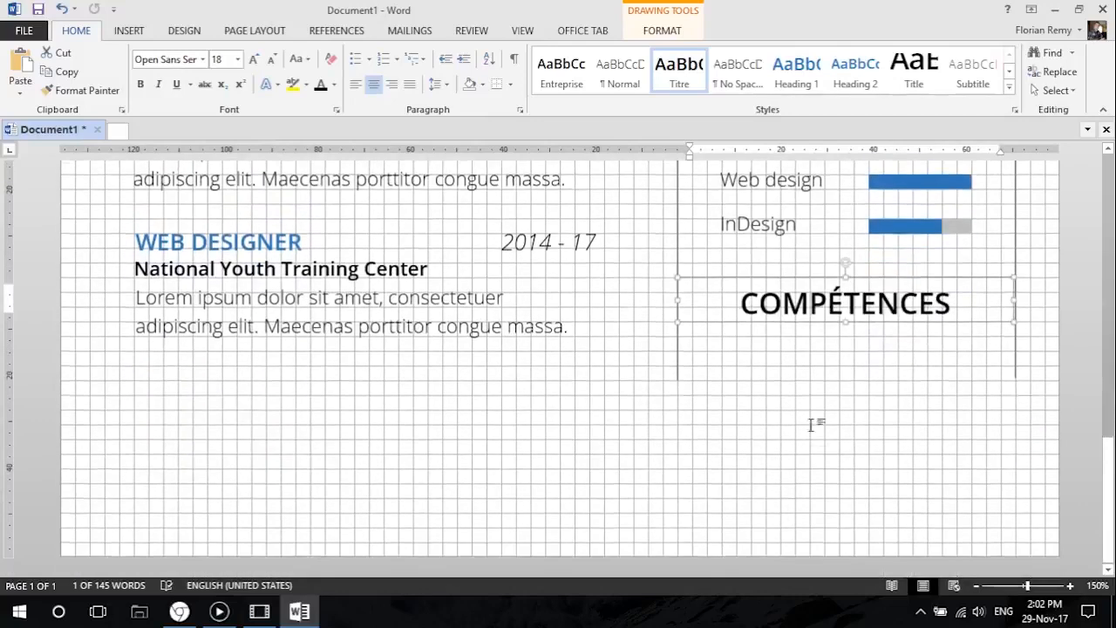
drag(741, 302, 959, 302)
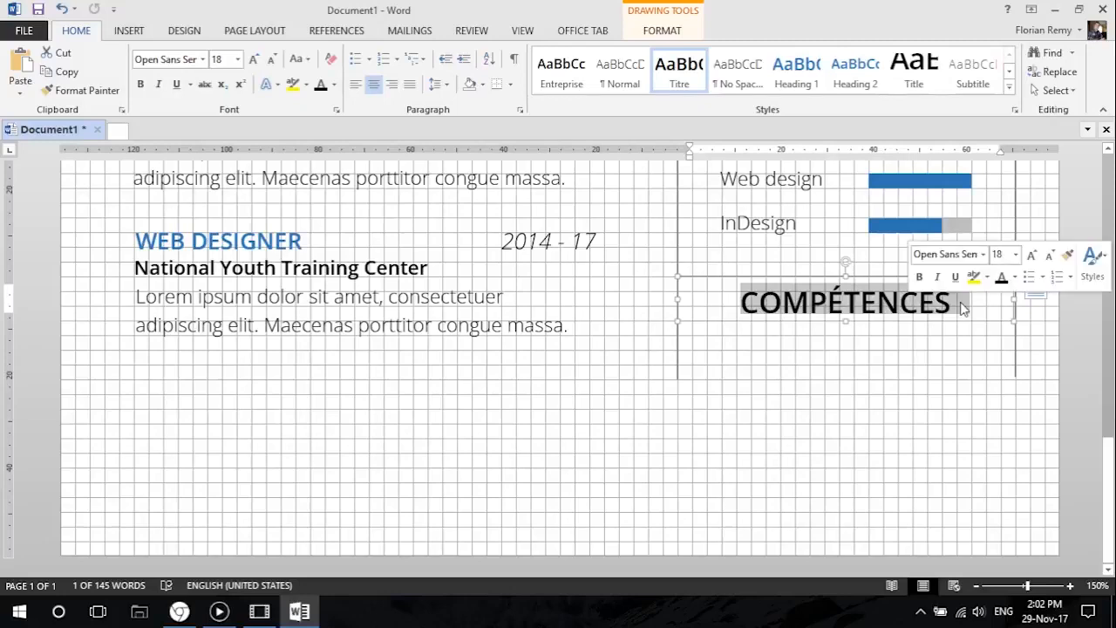
text(Langues)
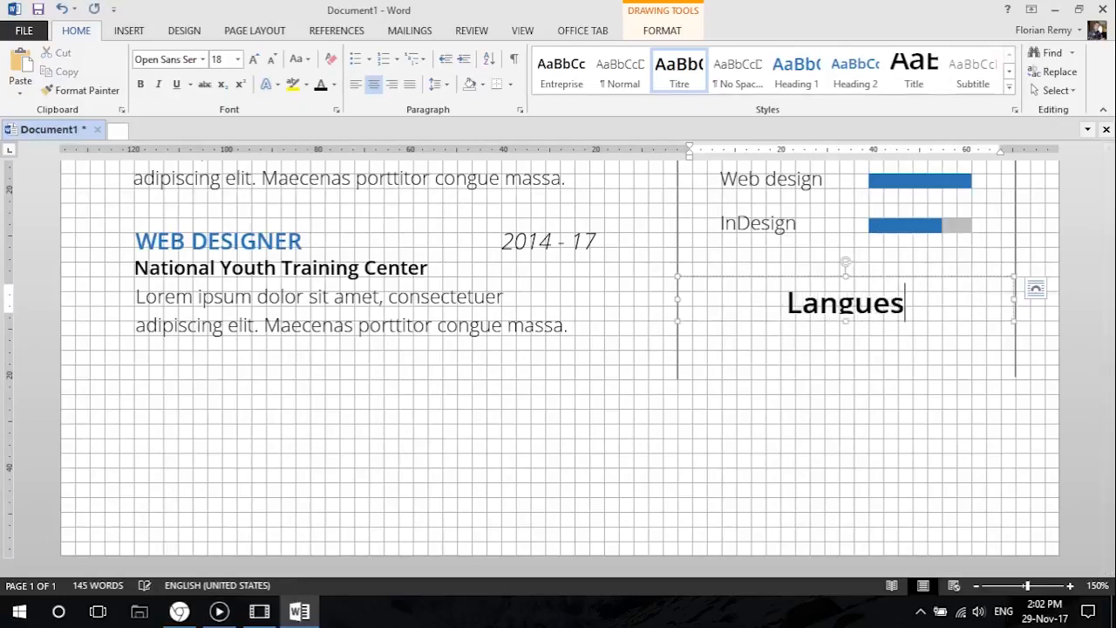
click(908, 278)
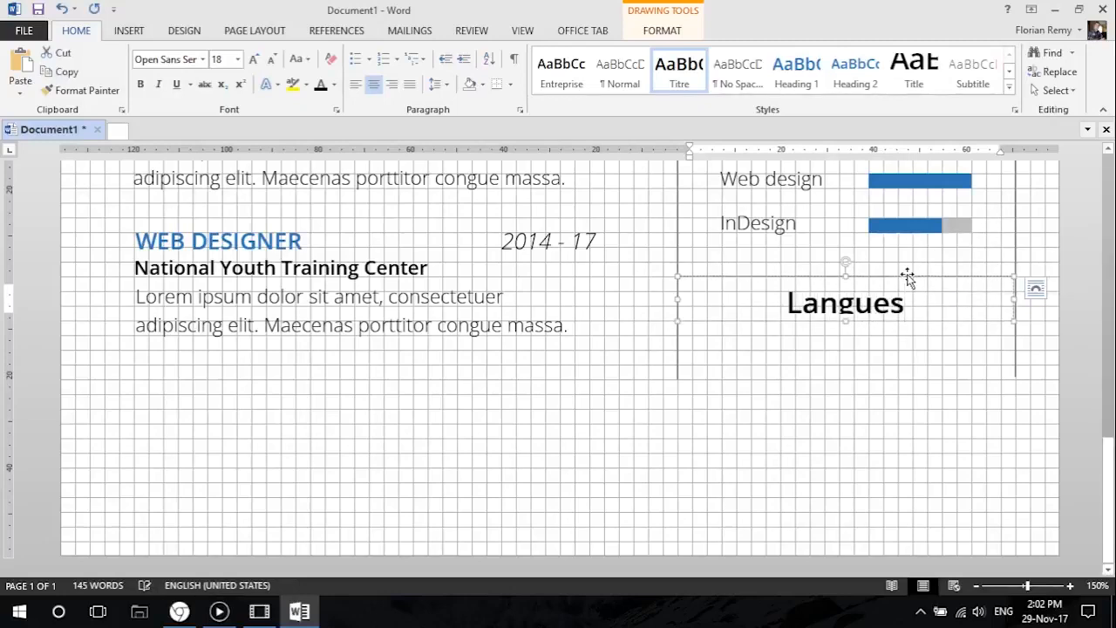
click(305, 60)
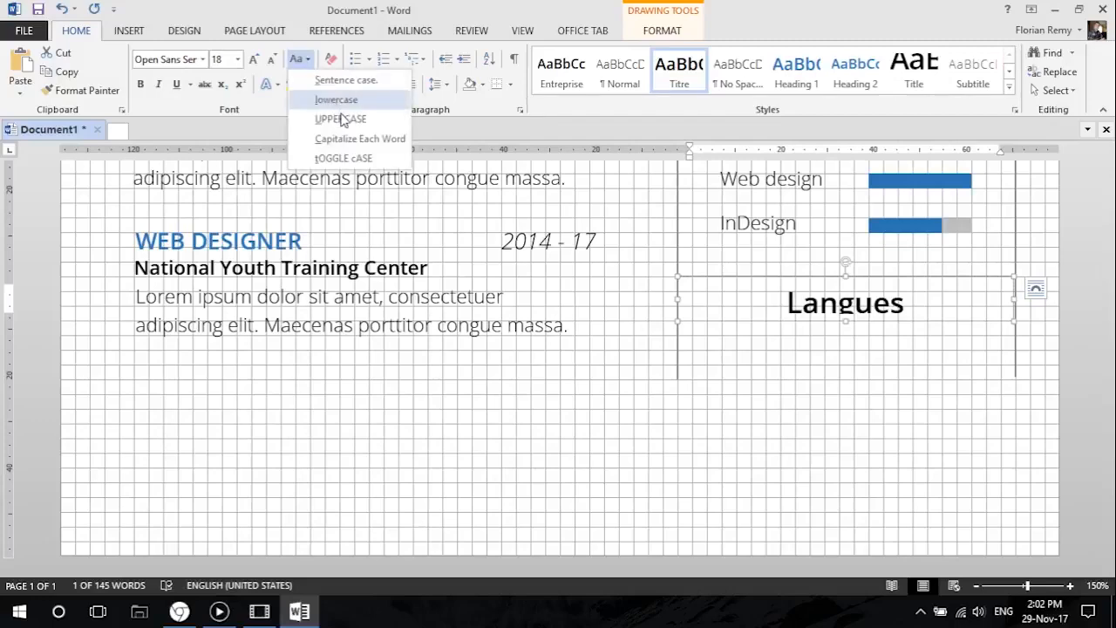
click(305, 117)
Copy the Photoshop label below the LANGUES heading, aligned with the skill labels, and set its font to Open Sans SemiBold.
scroll(843, 374, up, 4)
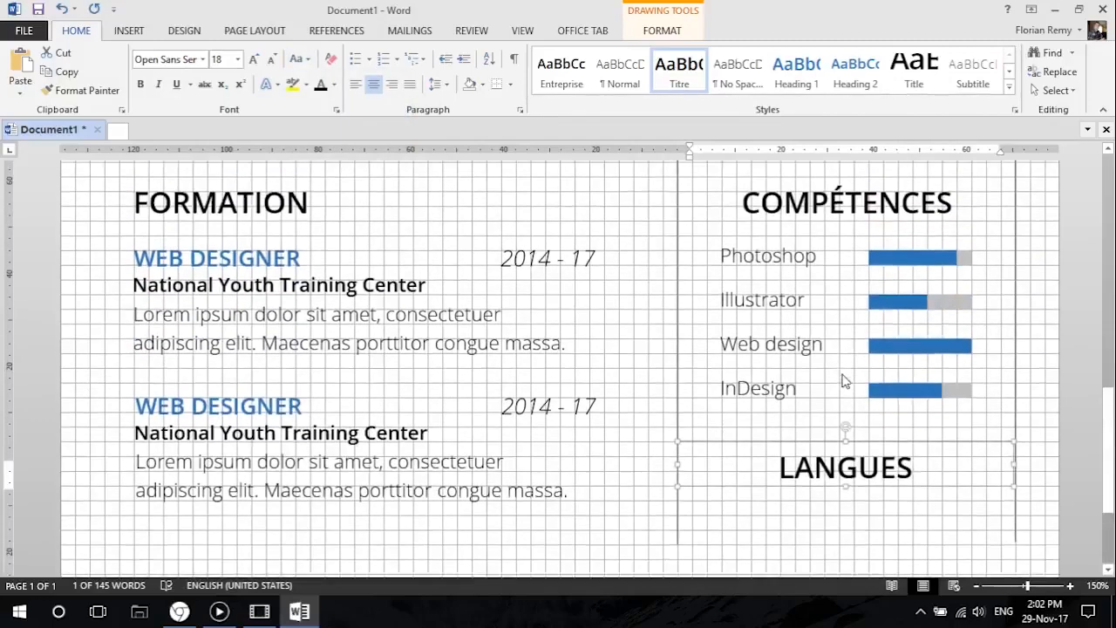
scroll(843, 353, down, 4)
scroll(837, 343, up, 4)
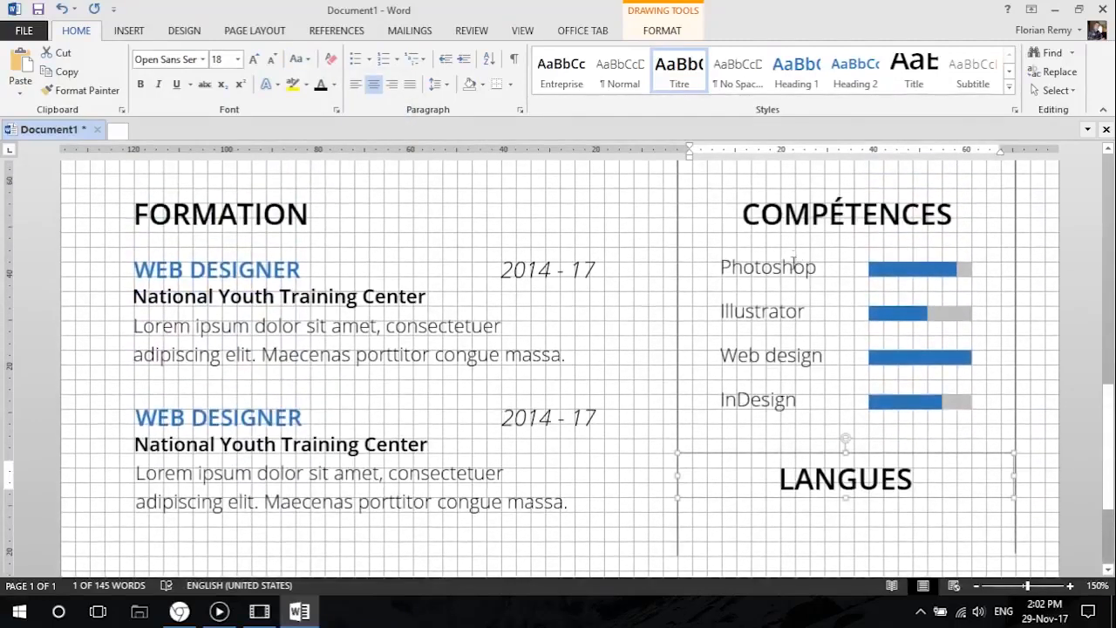
click(793, 266)
scroll(767, 253, down, 1)
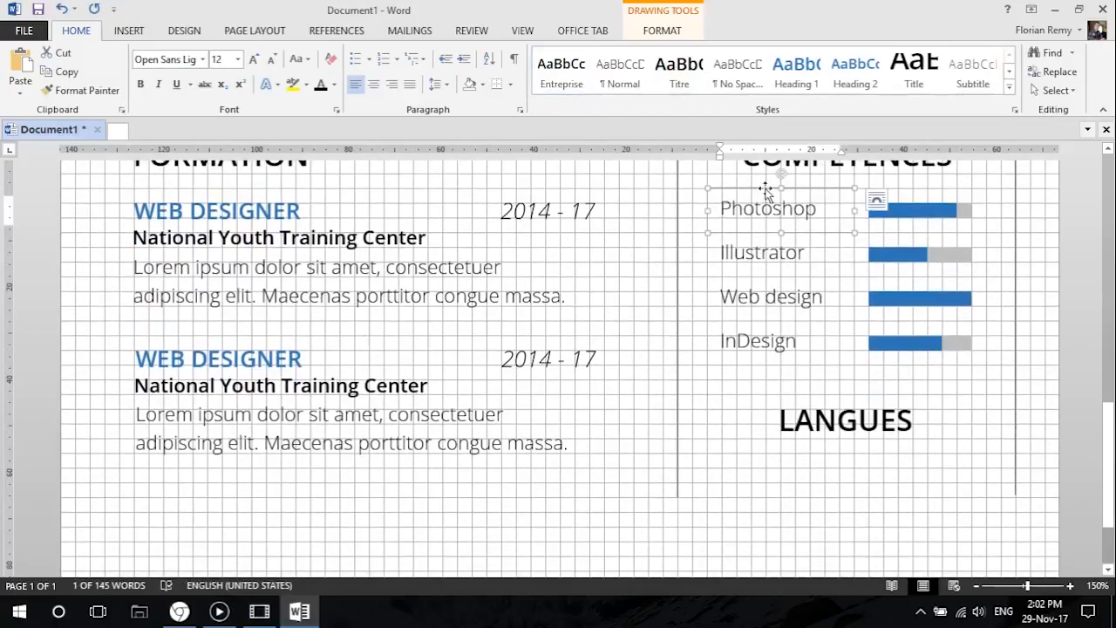
drag(766, 206, 776, 467)
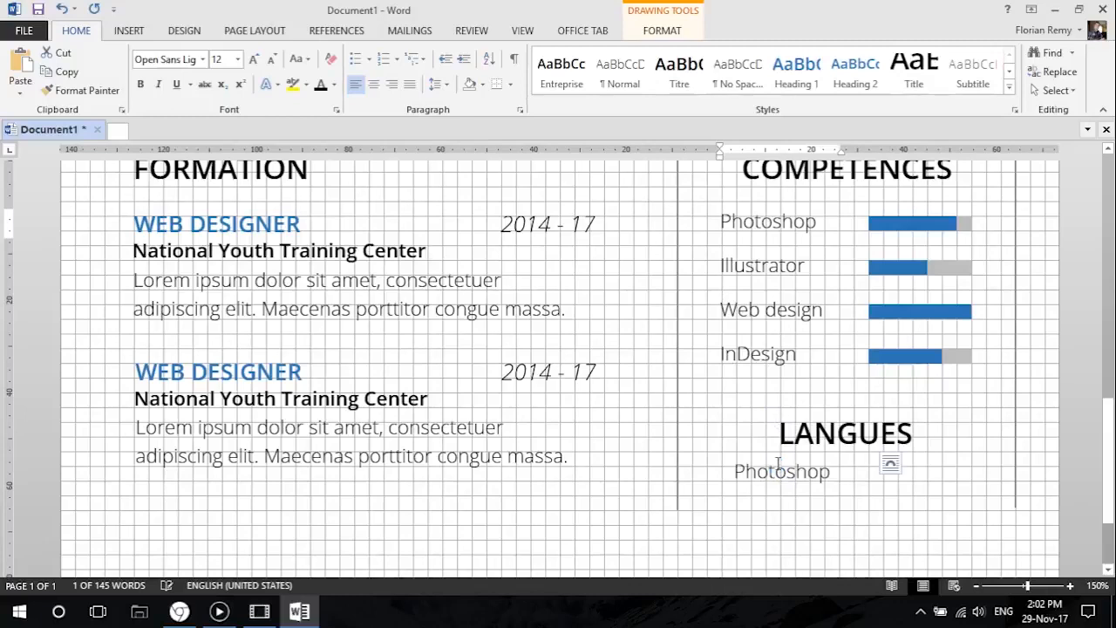
drag(760, 451, 742, 469)
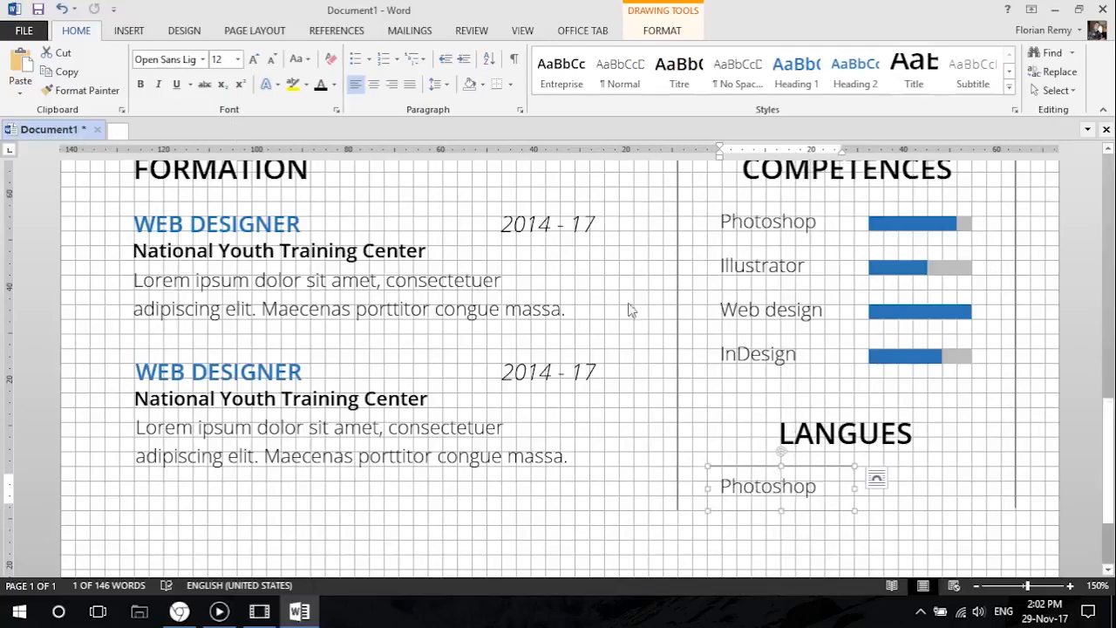
click(202, 60)
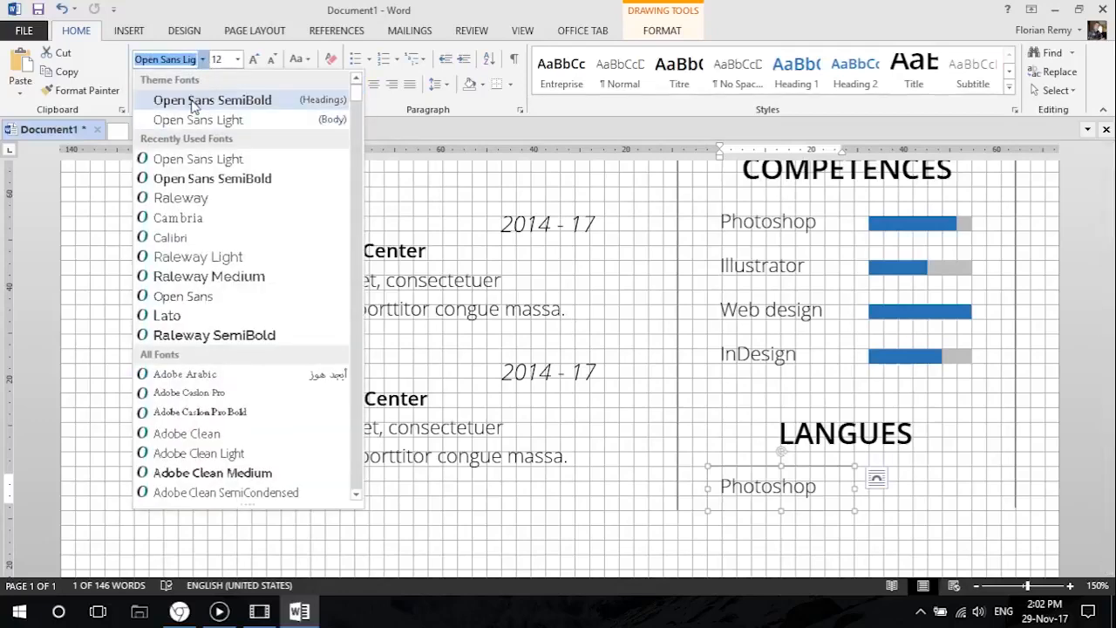
click(211, 99)
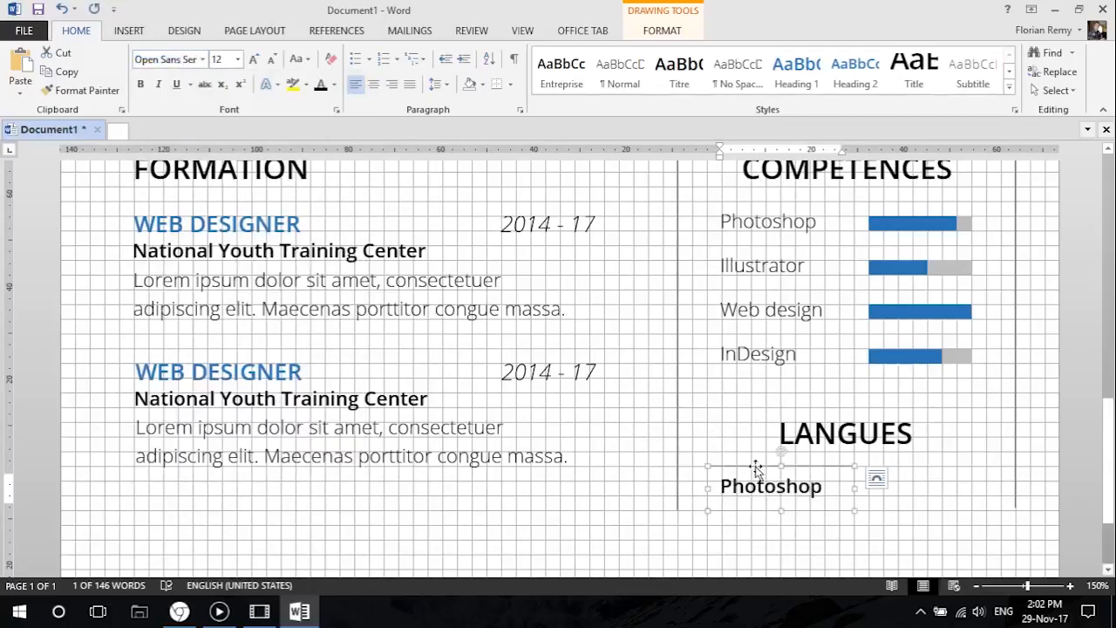
Duplicate the Photoshop label under the LANGUES heading beside itself and replace the original label's text with Français.
drag(757, 467, 884, 463)
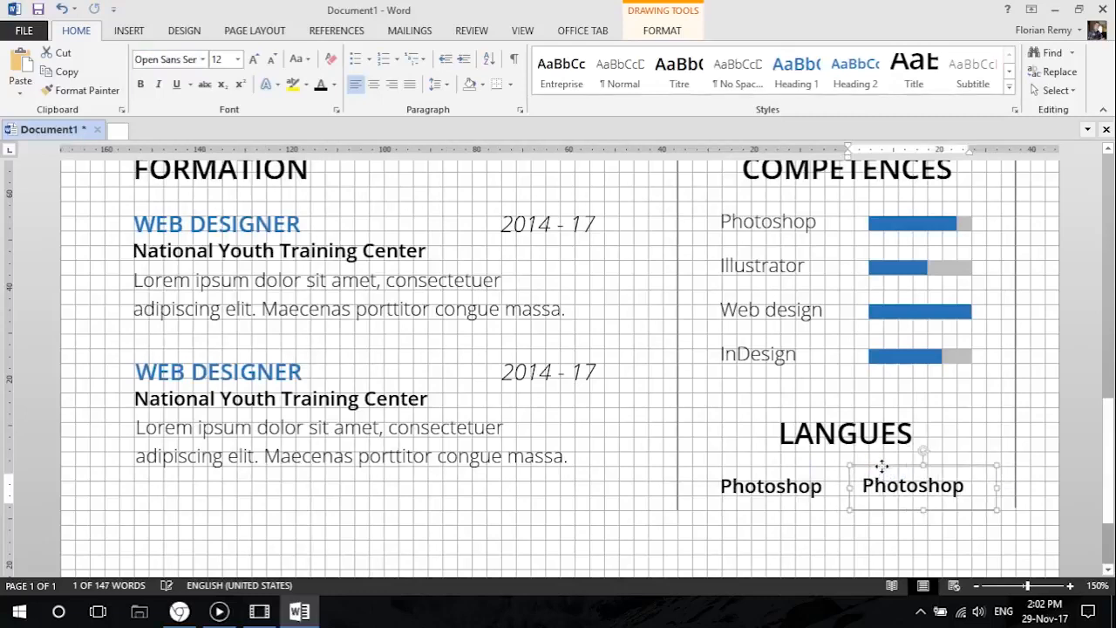
click(776, 486)
drag(827, 486, 658, 486)
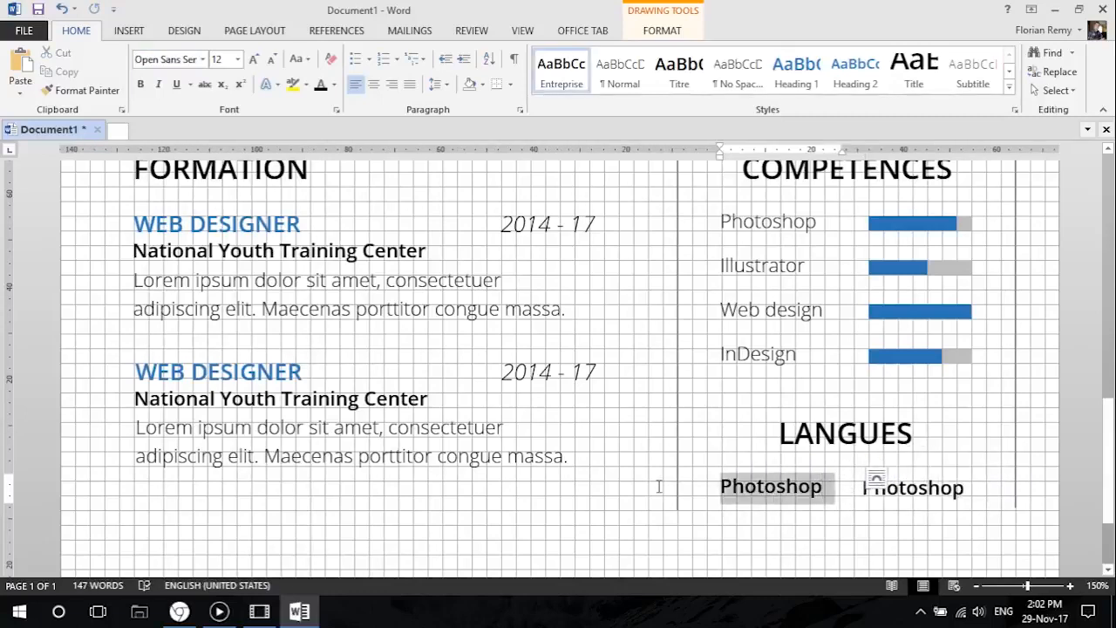
text(Français)
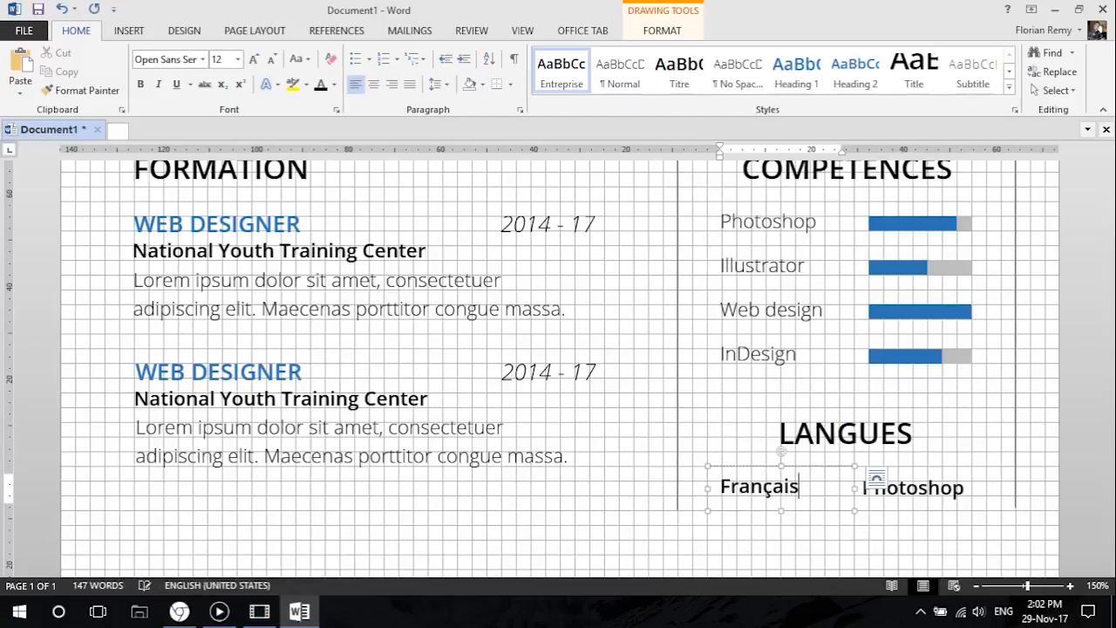
Replace the text of the duplicated label beside Français with Langue maternelle.
click(896, 481)
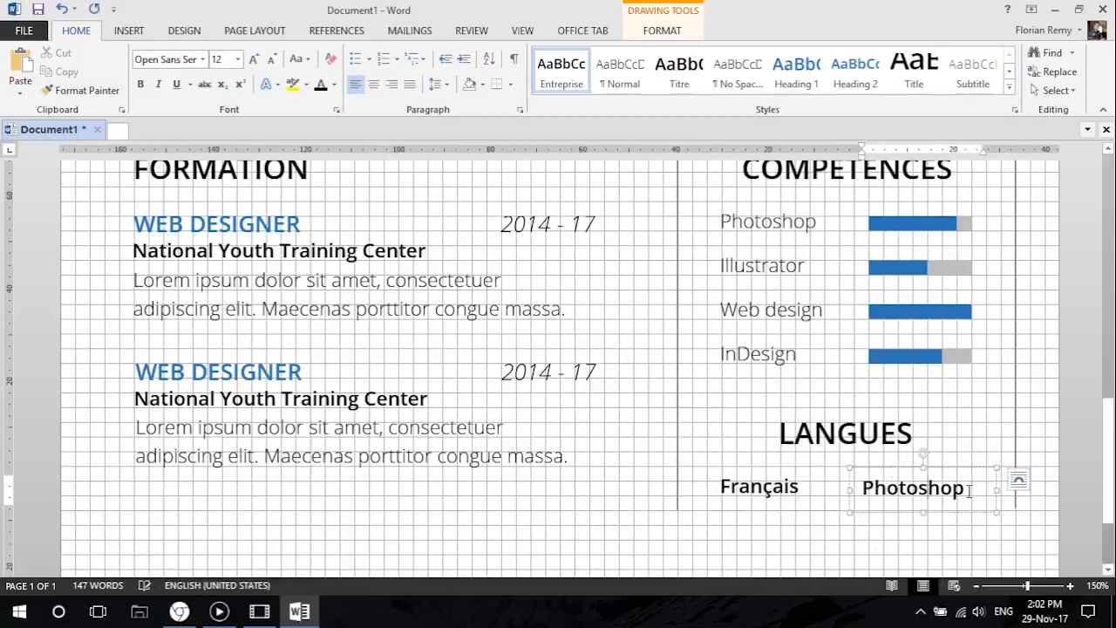
drag(967, 491, 860, 490)
text(Langue)
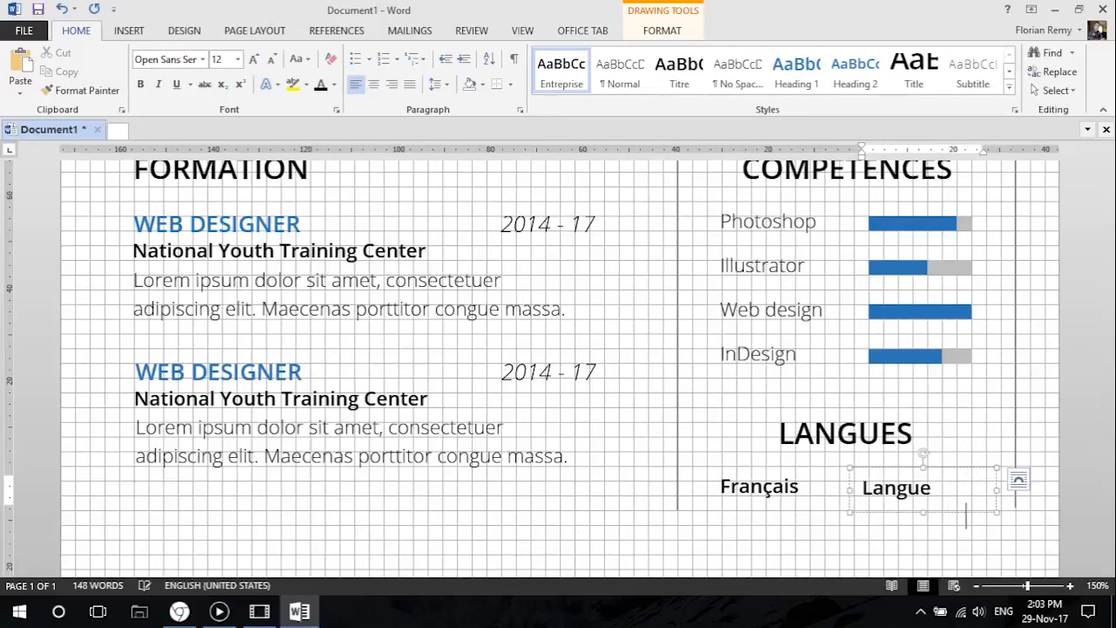
Widen the Langue maternelle text box on both sides and set its font to Open Sans Light.
drag(847, 490, 824, 488)
click(202, 59)
click(201, 117)
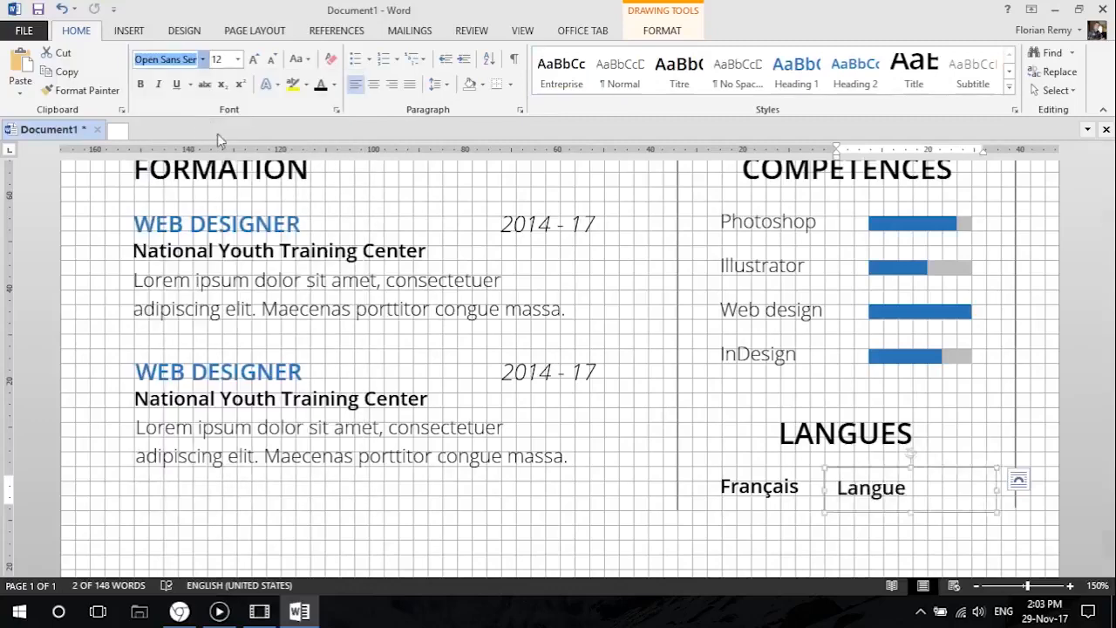
drag(997, 489, 1041, 488)
Move the Langue maternelle text box closer to Français and narrow it to end at the column's outer vertical line.
scroll(869, 488, down, 3)
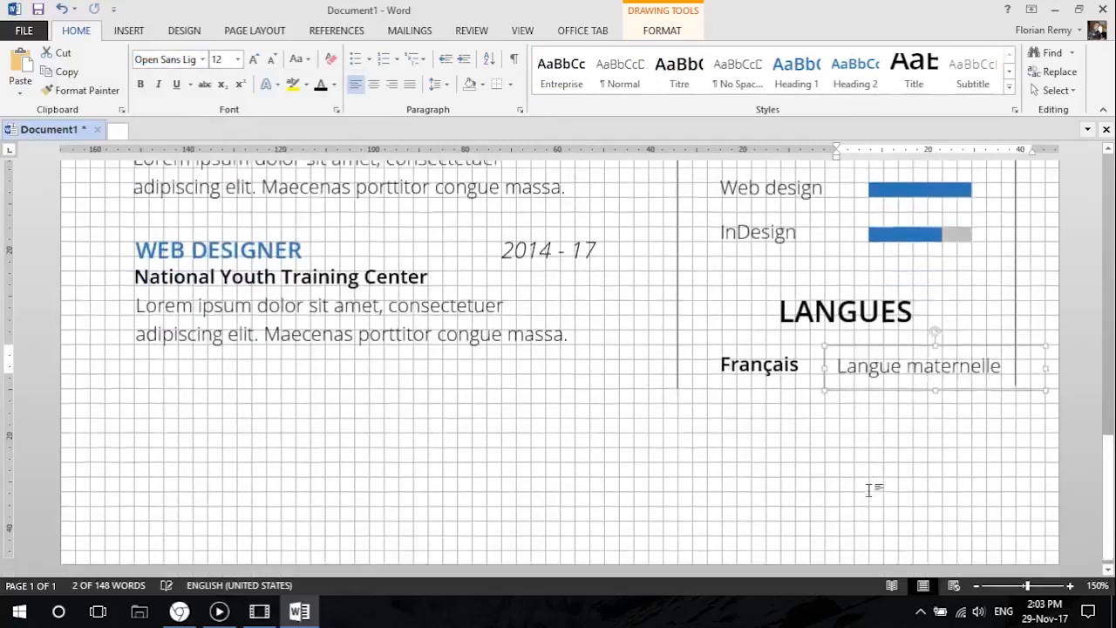
click(735, 342)
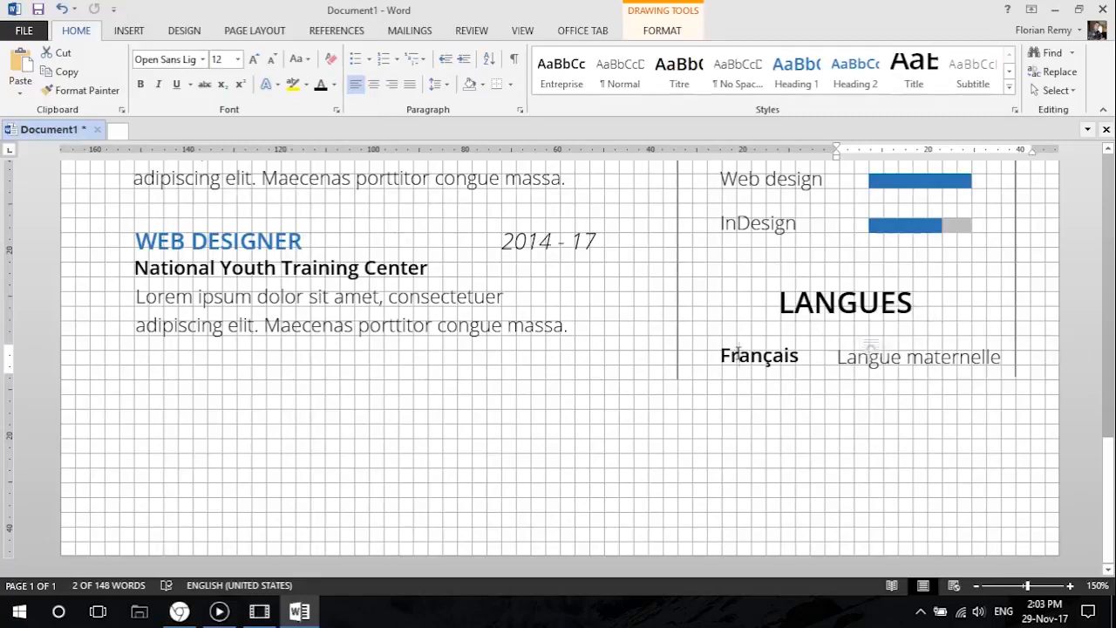
click(859, 354)
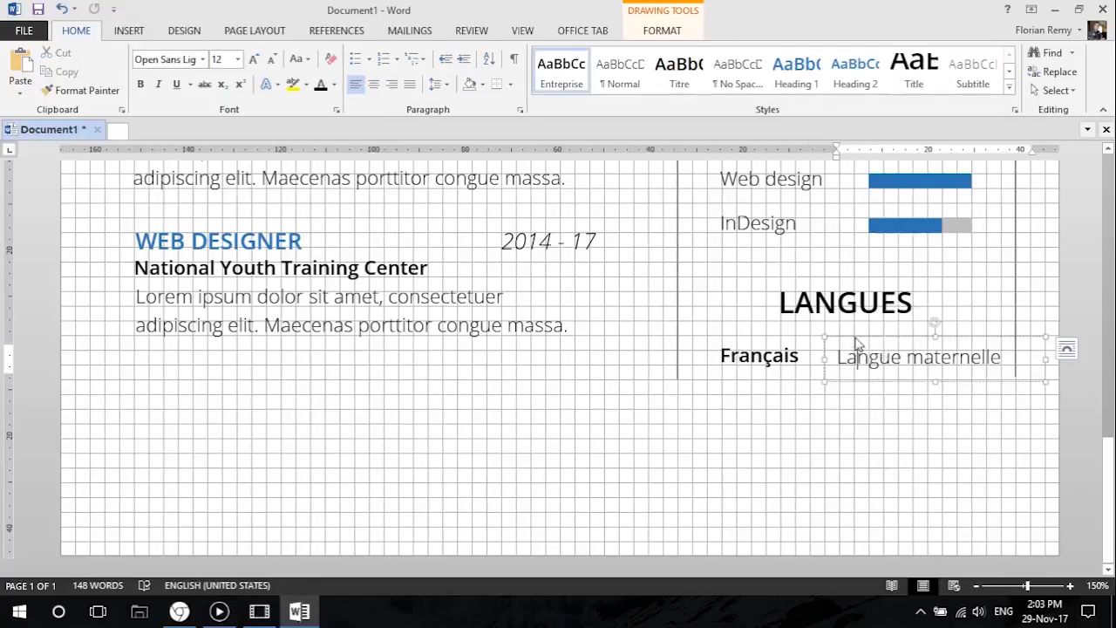
drag(855, 337, 846, 339)
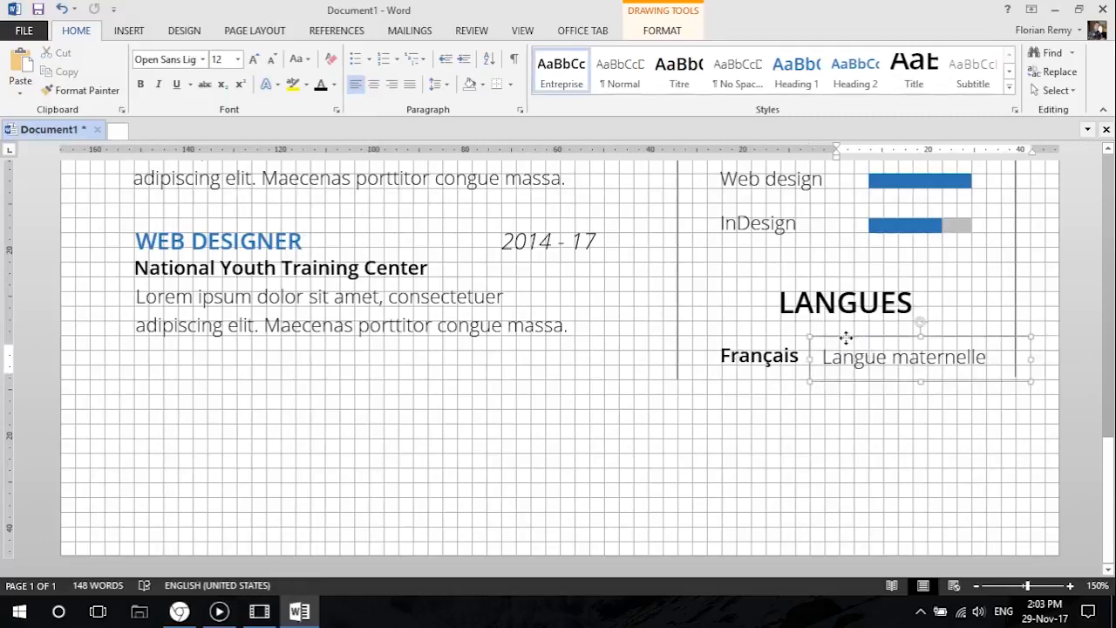
drag(845, 338, 846, 338)
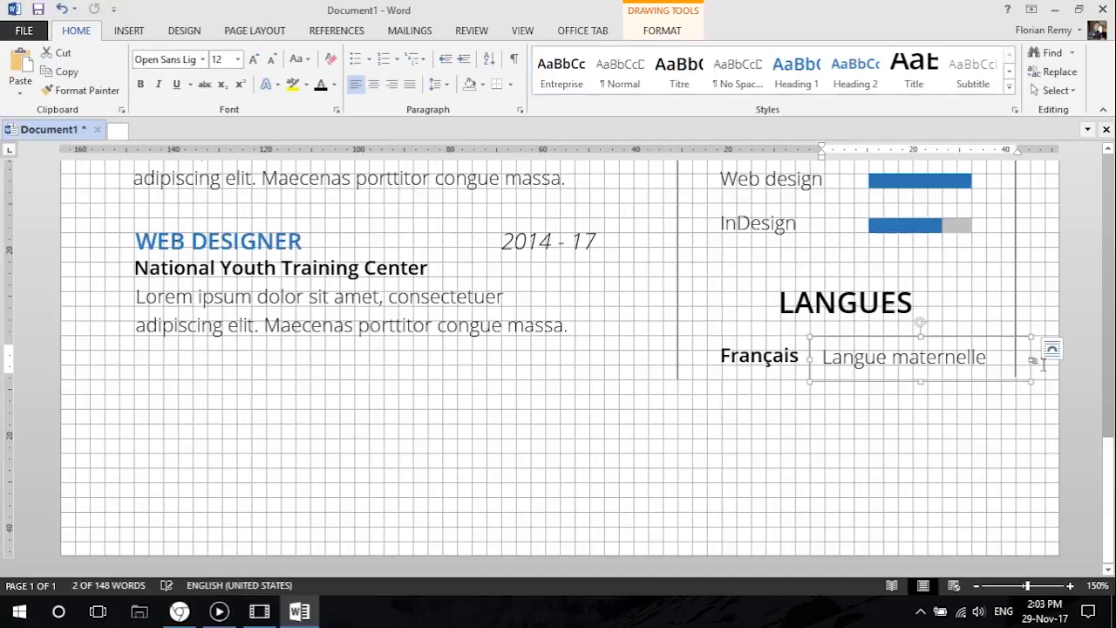
drag(1032, 358, 1015, 359)
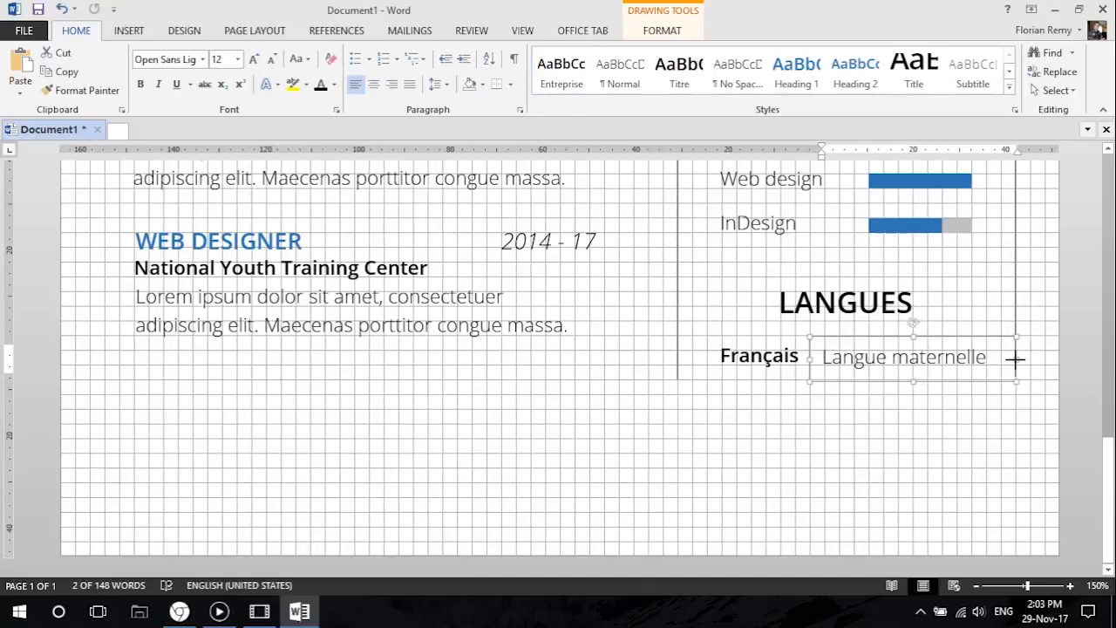
Check the resume's layout in the print preview and return to the document.
click(29, 33)
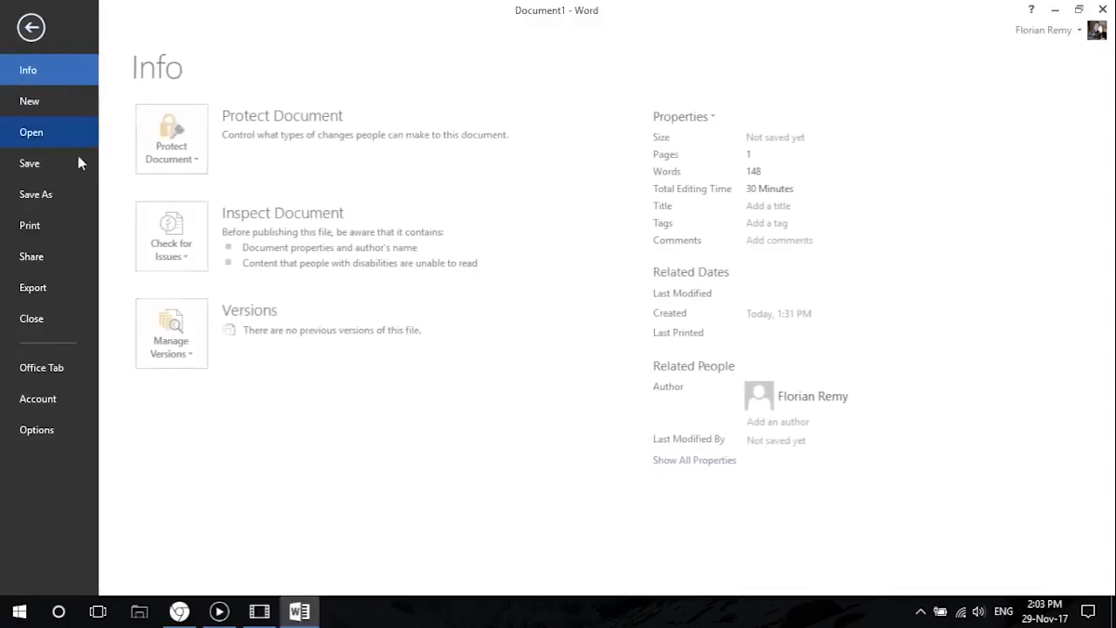
click(53, 225)
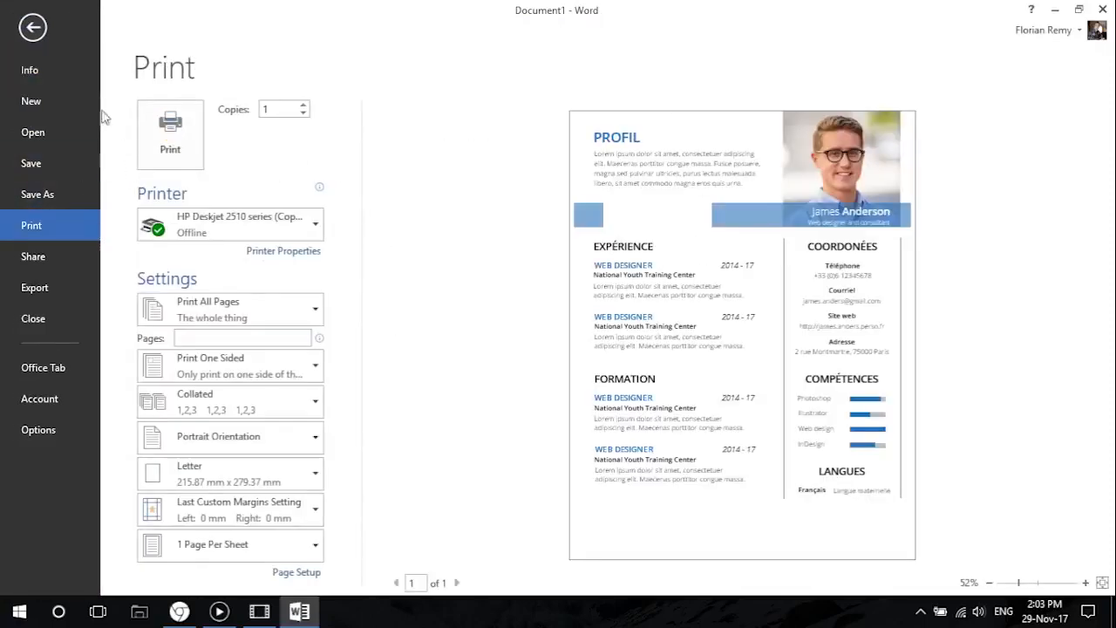
click(32, 27)
Move the Français label closer to the column's inner vertical line, away from the Langue maternelle text.
click(751, 354)
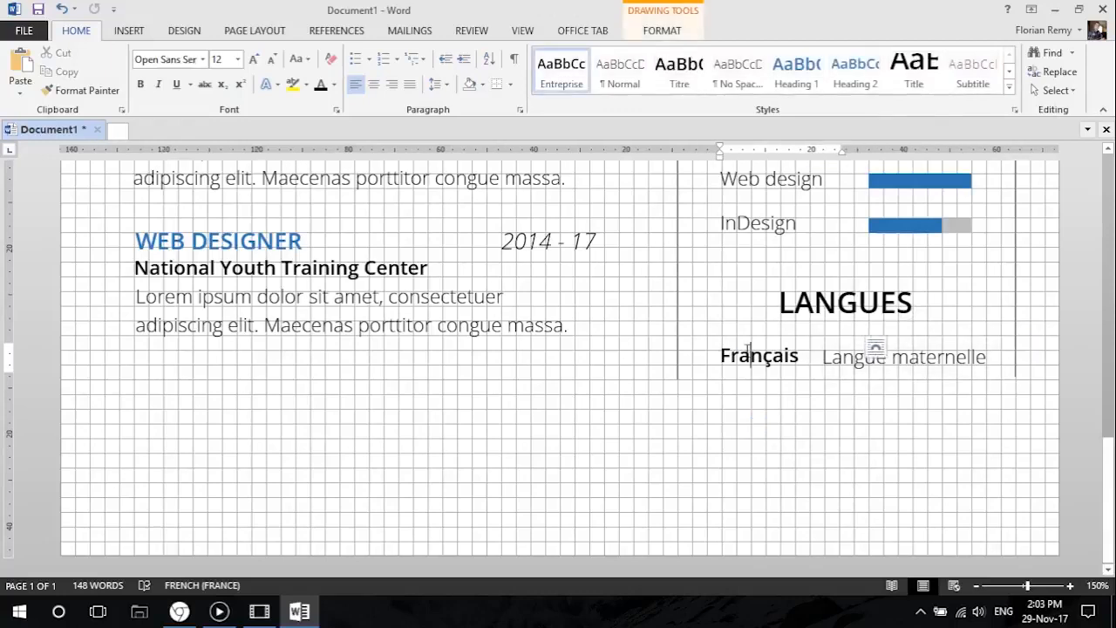
click(740, 338)
drag(740, 339, 727, 337)
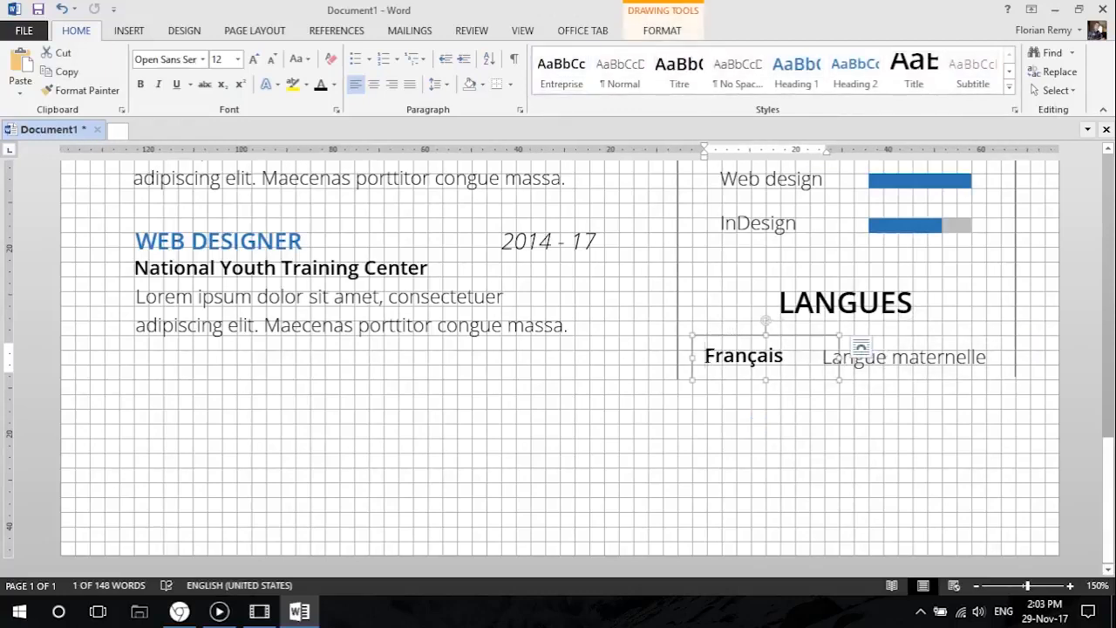
click(704, 358)
click(887, 358)
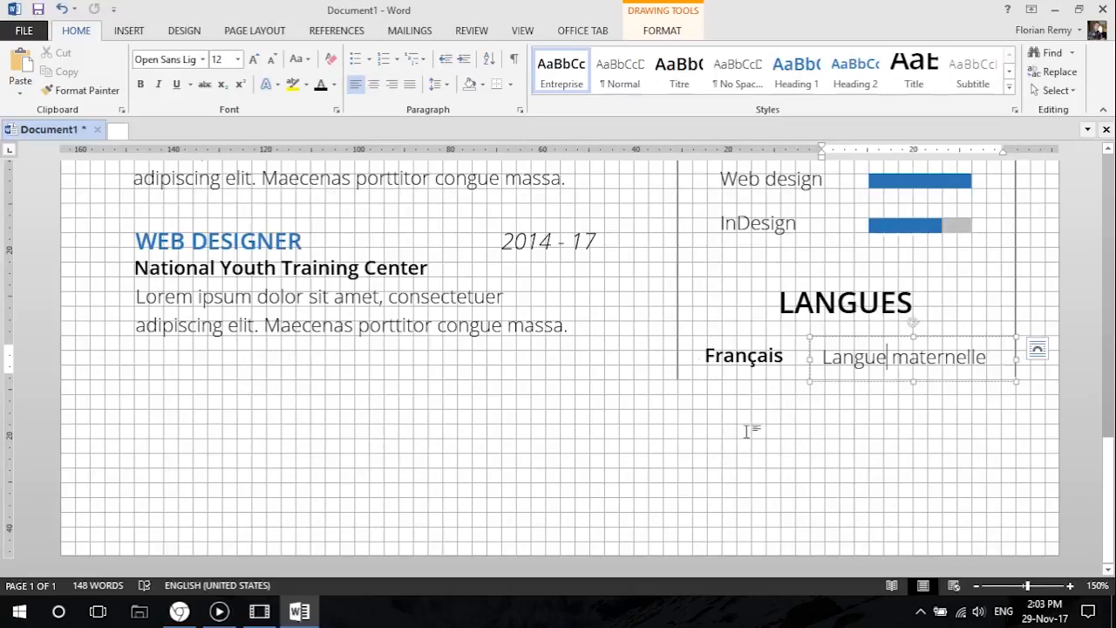
Duplicate the Français label directly below itself and replace the copy's text with Anglais.
click(768, 366)
drag(750, 337, 705, 399)
text(Anglais)
Duplicate the Langue maternelle text box beside Anglais and replace its text with Usage profesionnel.
click(832, 351)
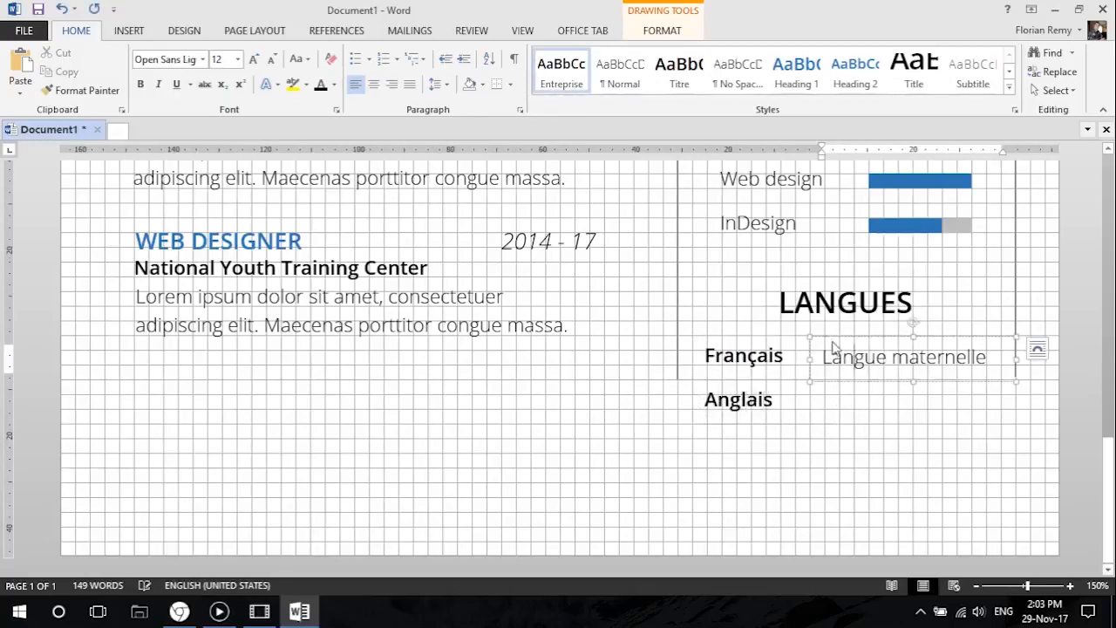
click(835, 339)
drag(839, 338, 842, 378)
text(Usage profesionnel)
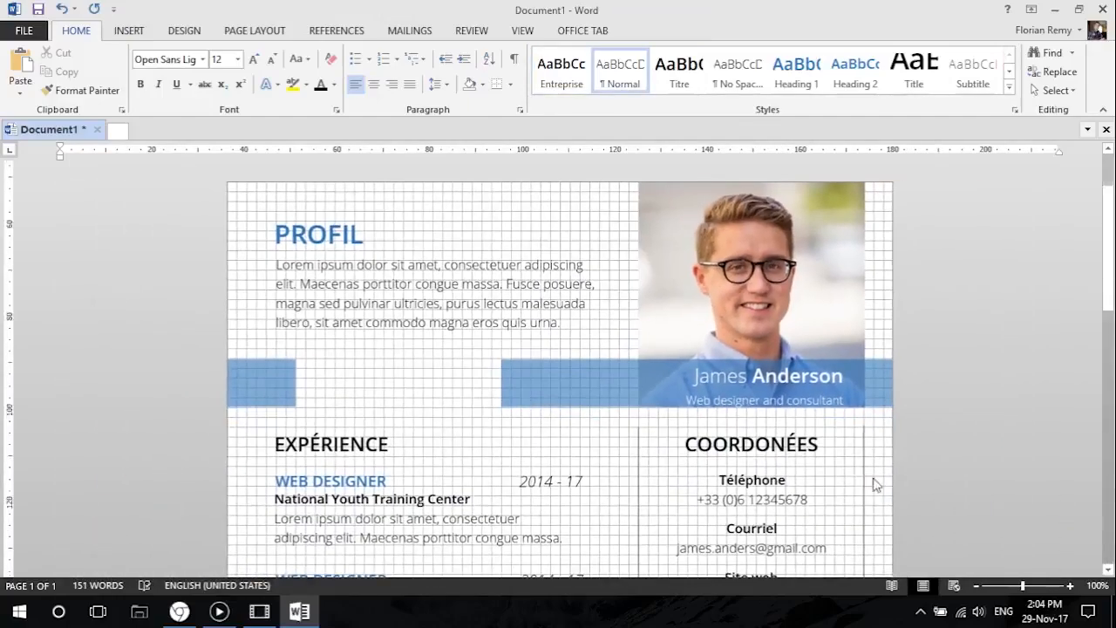
Lengthen the two vertical lines framing the contact and skills column so they end just below the Anglais row.
scroll(877, 485, down, 10)
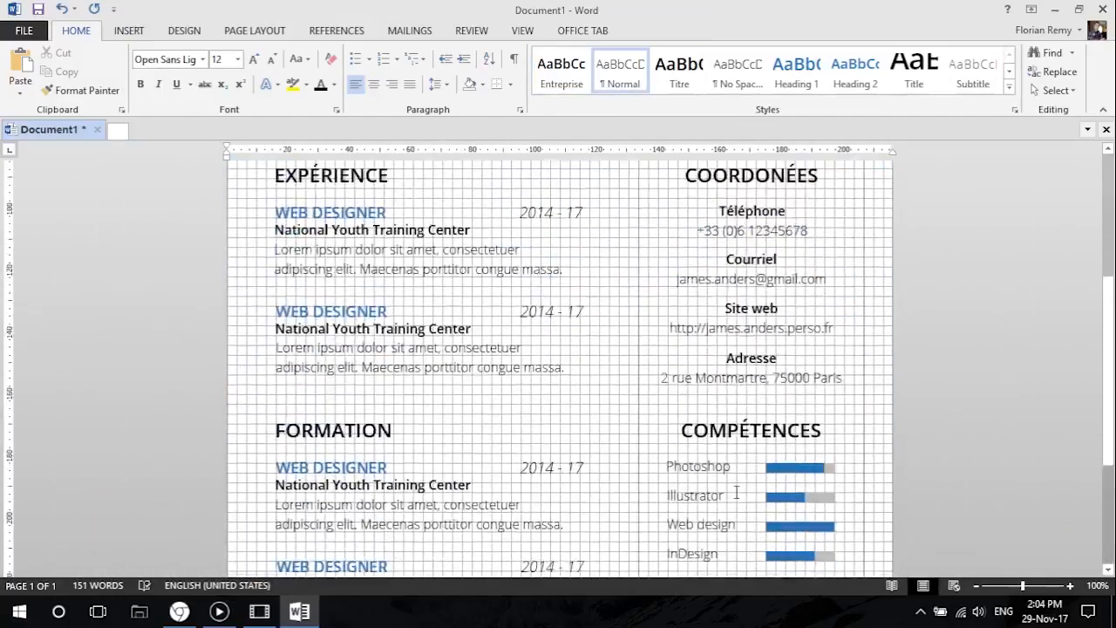
scroll(637, 447, up, 9)
click(639, 436)
scroll(639, 440, down, 8)
click(642, 444)
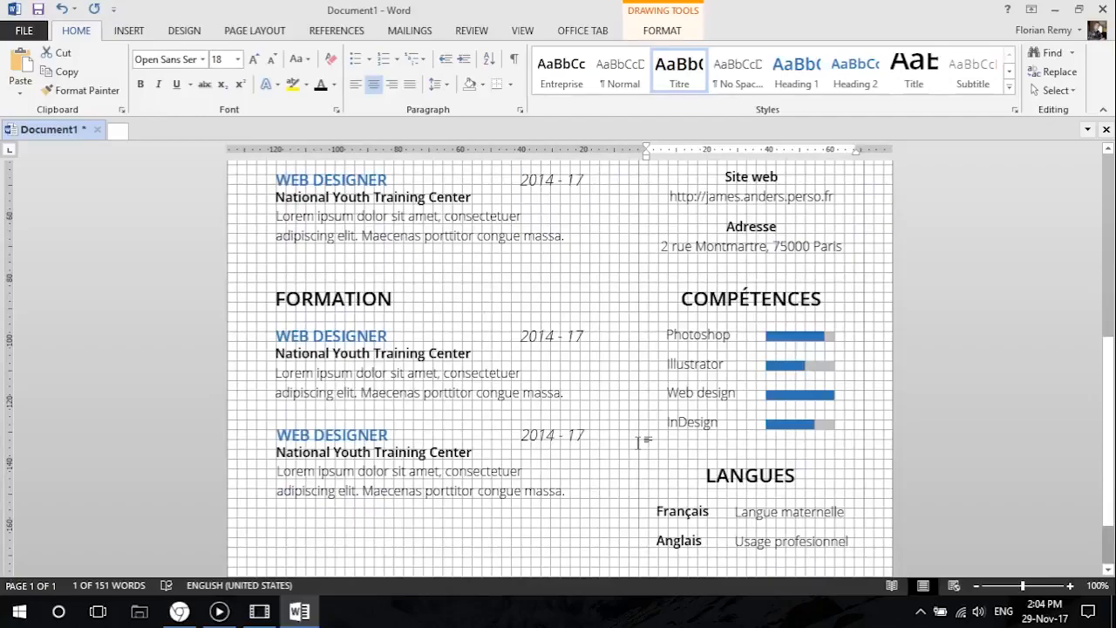
scroll(642, 444, up, 9)
scroll(641, 445, down, 6)
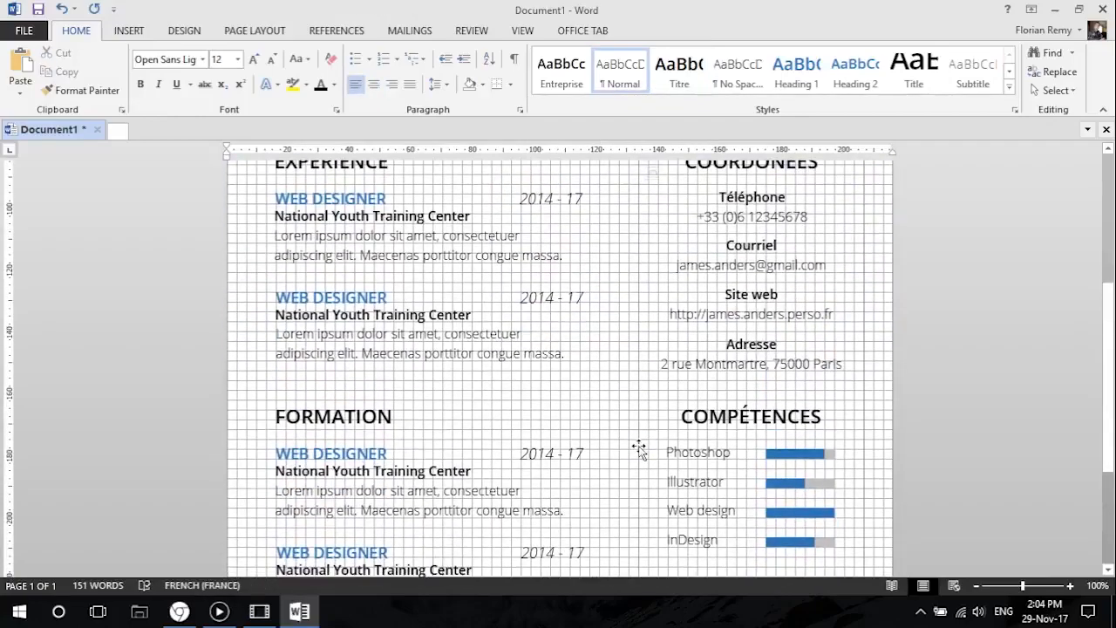
click(639, 448)
scroll(639, 448, down, 3)
ctrl+scroll(667, 490, up, 8)
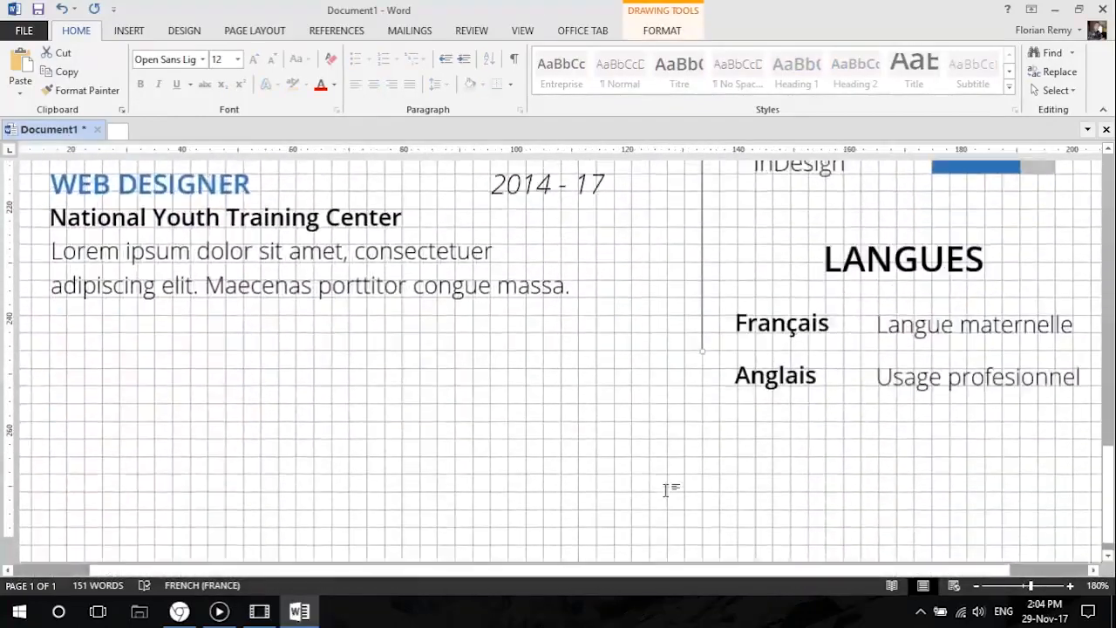
scroll(666, 490, down, 1)
drag(702, 380, 702, 432)
scroll(741, 488, down, 1)
drag(802, 570, 883, 570)
click(1014, 461)
click(1020, 360)
scroll(959, 444, up, 4)
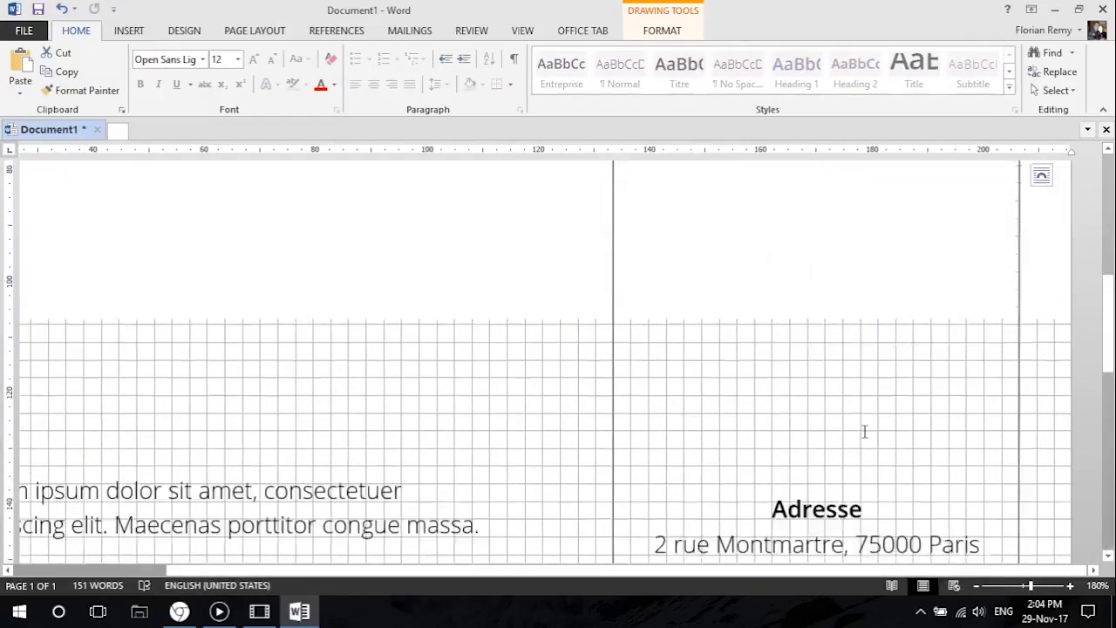
ctrl+scroll(884, 446, down, 10)
key(ctrl+p)
key(Escape)
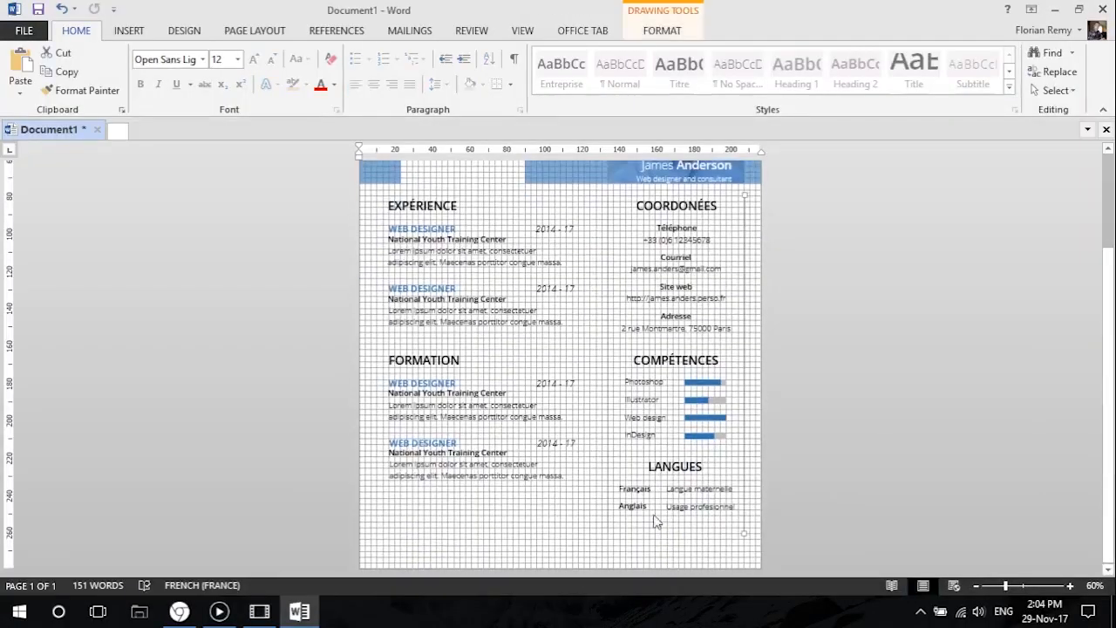
ctrl+scroll(668, 436, up, 8)
scroll(872, 489, up, 4)
scroll(950, 506, down, 4)
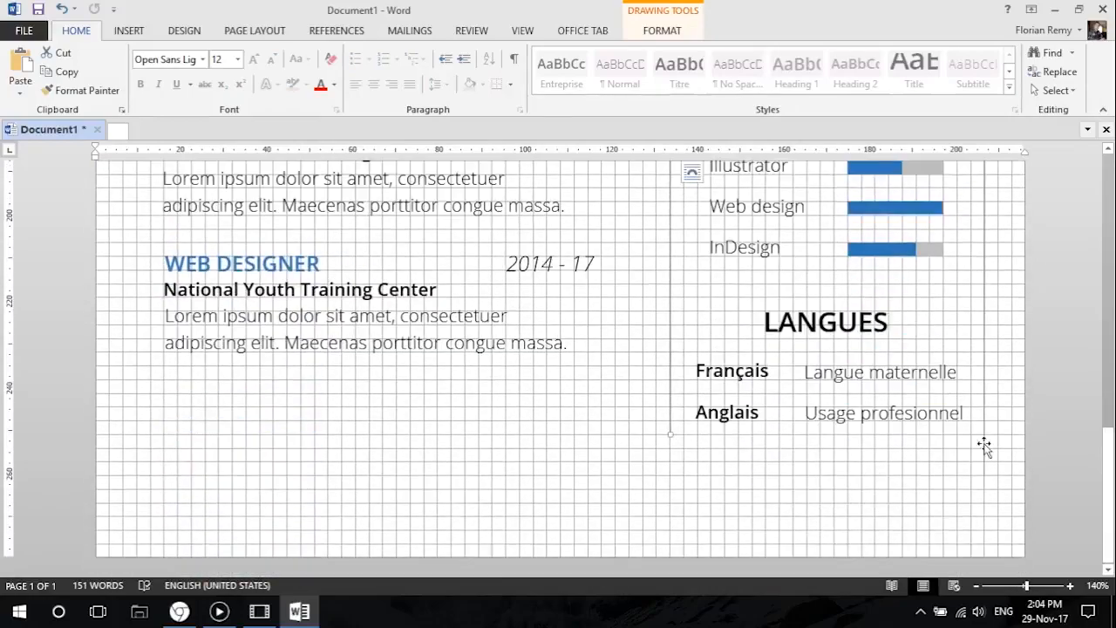
scroll(872, 453, up, 5)
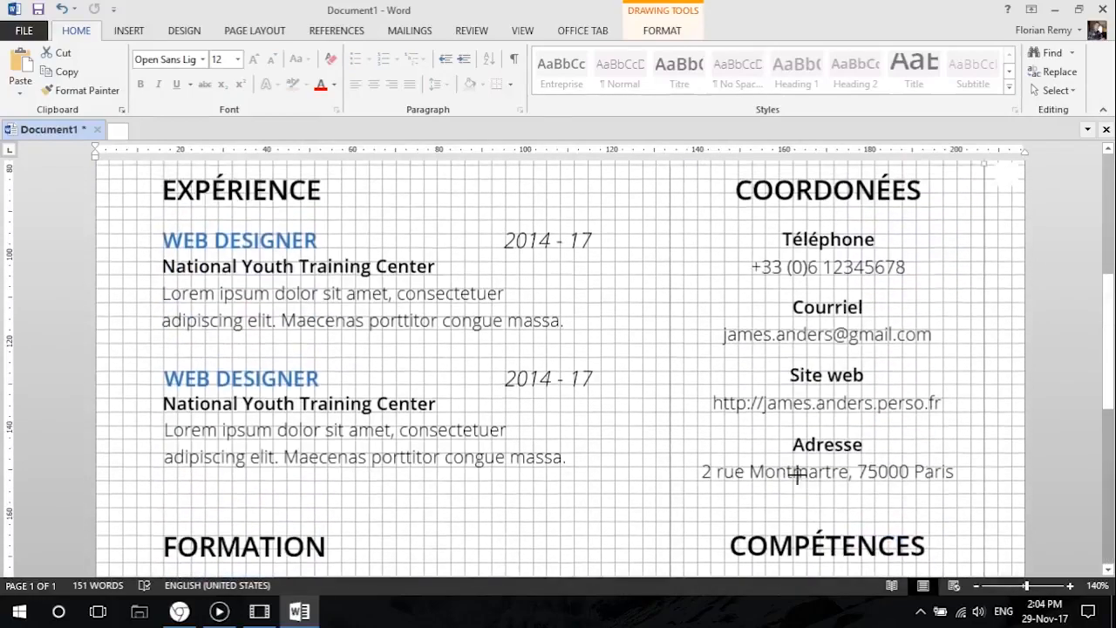
ctrl+scroll(709, 453, down, 10)
ctrl+scroll(552, 352, up, 3)
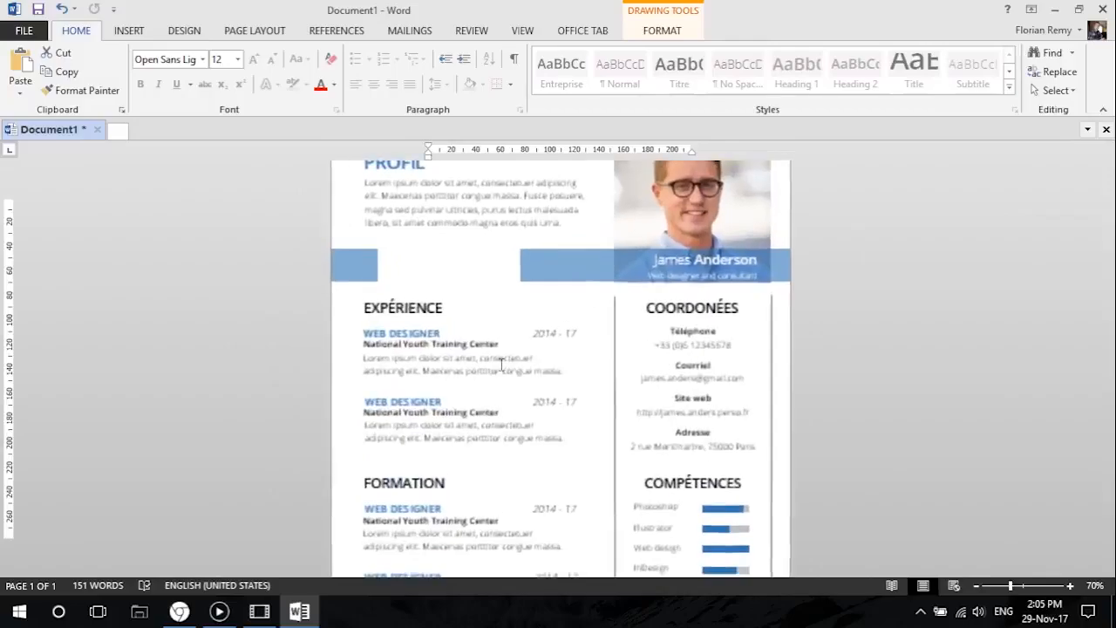
Review the whole resume with the lengthened column lines in the print preview and return to the document.
key(shift+F9)
ctrl+scroll(299, 265, down, 2)
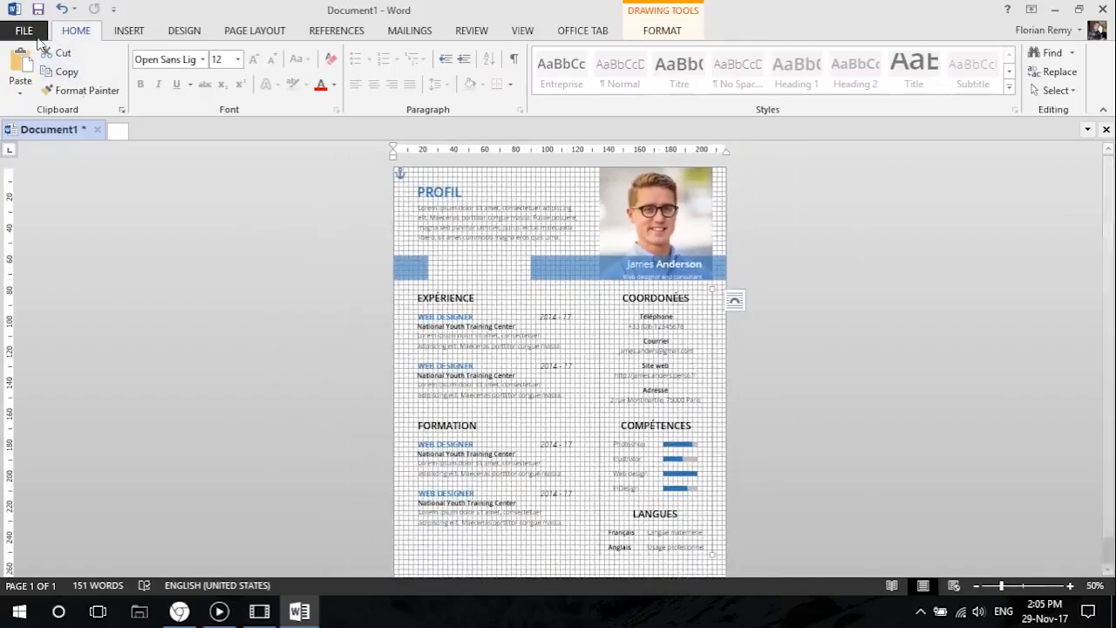
click(24, 31)
click(59, 224)
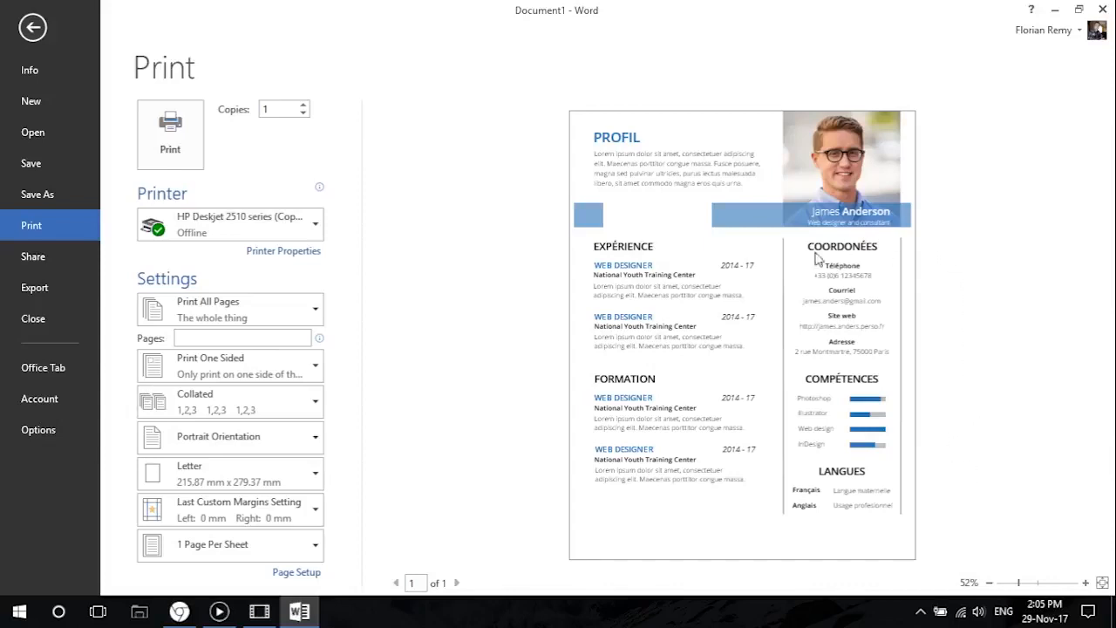
click(33, 27)
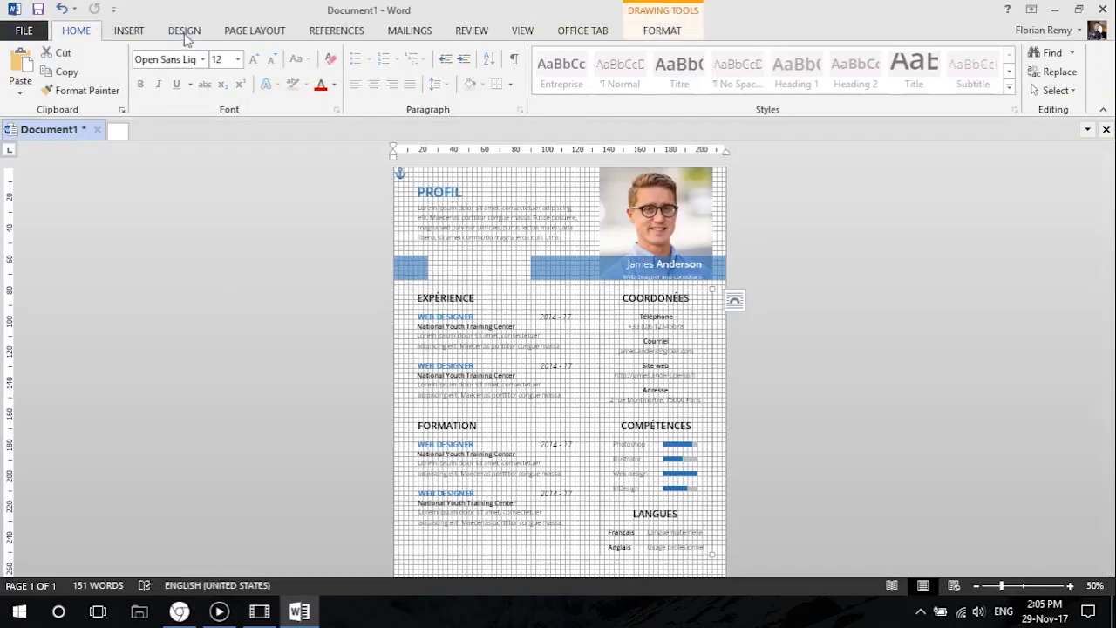
Set the page color to the lightest gray shade of the white theme color and check the print preview.
click(249, 35)
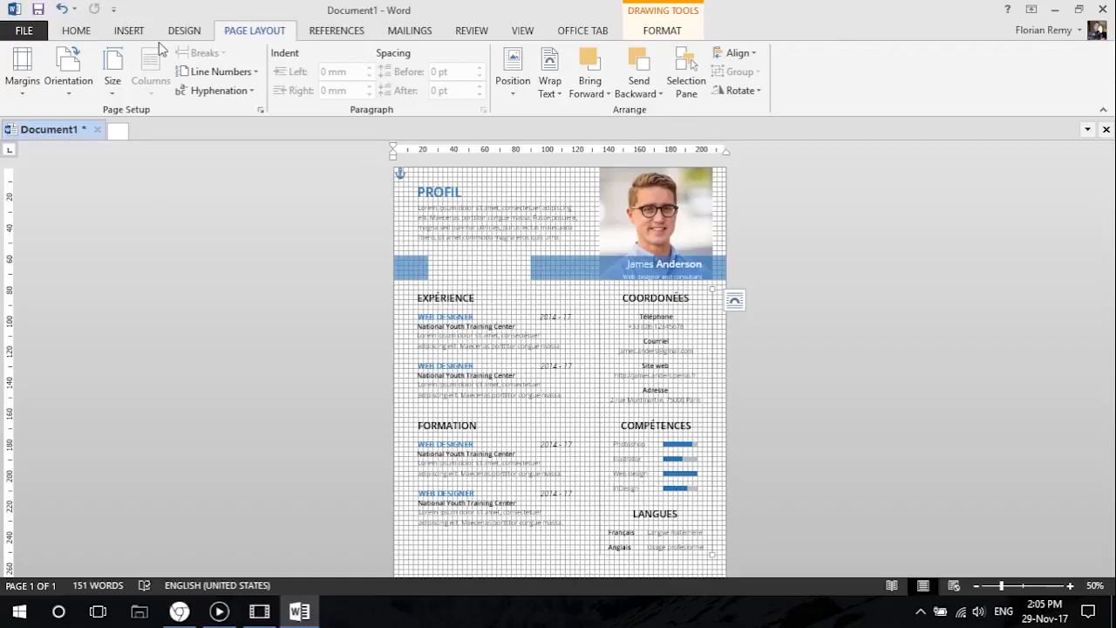
click(179, 35)
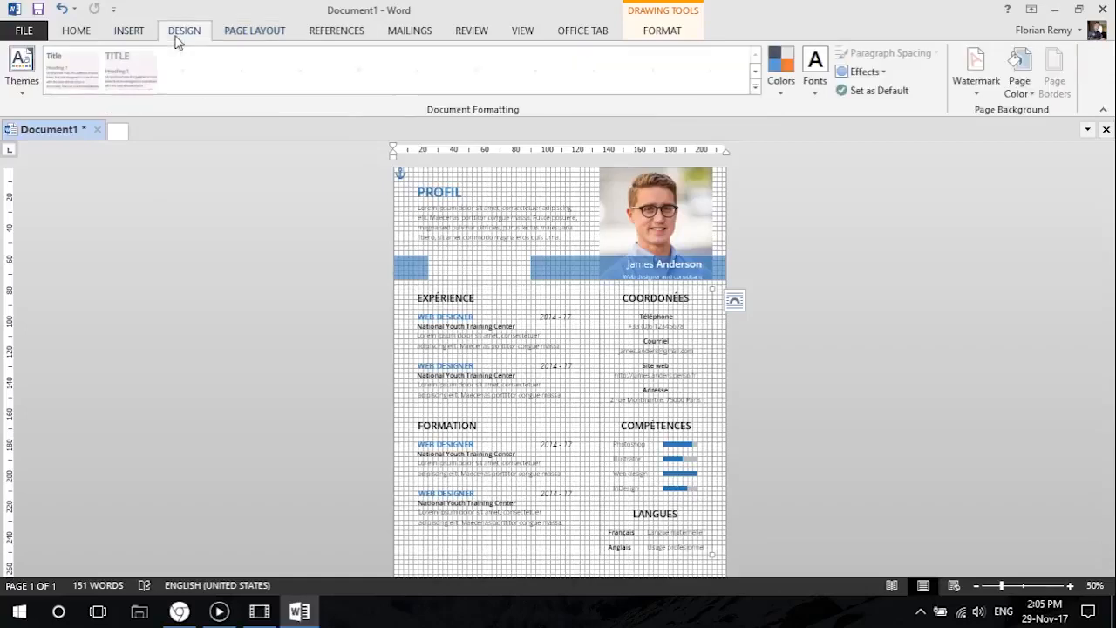
click(1022, 93)
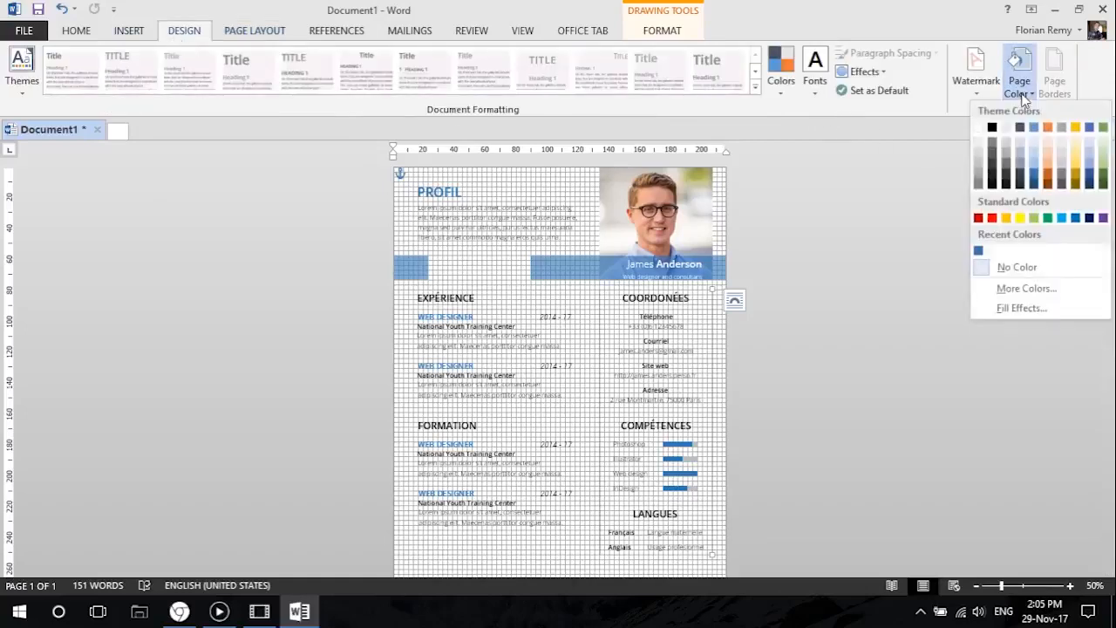
click(980, 144)
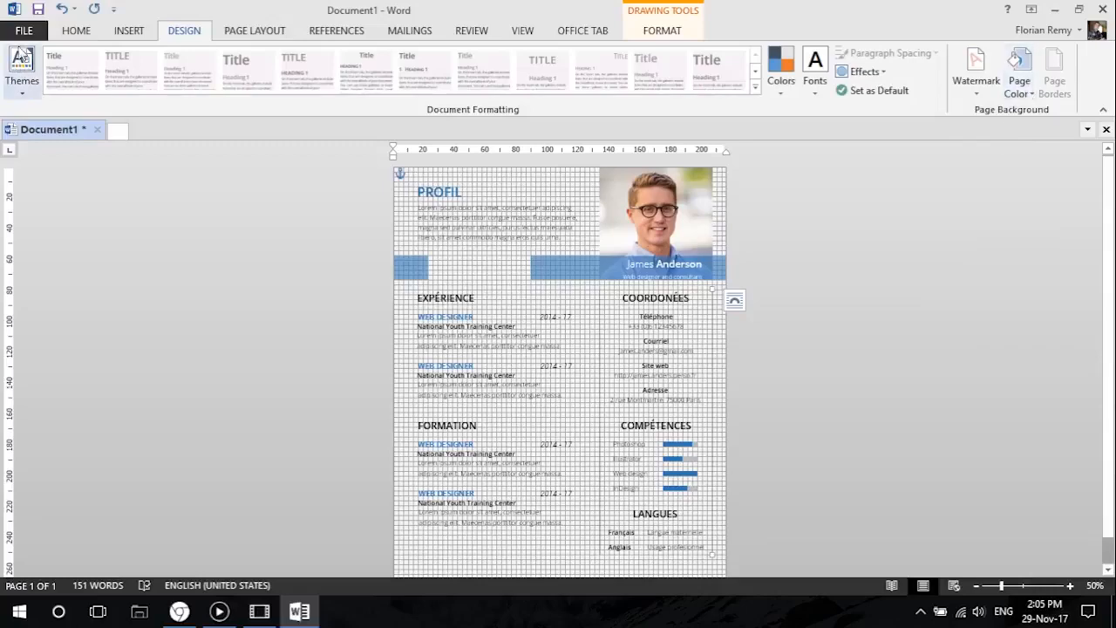
click(24, 31)
click(57, 228)
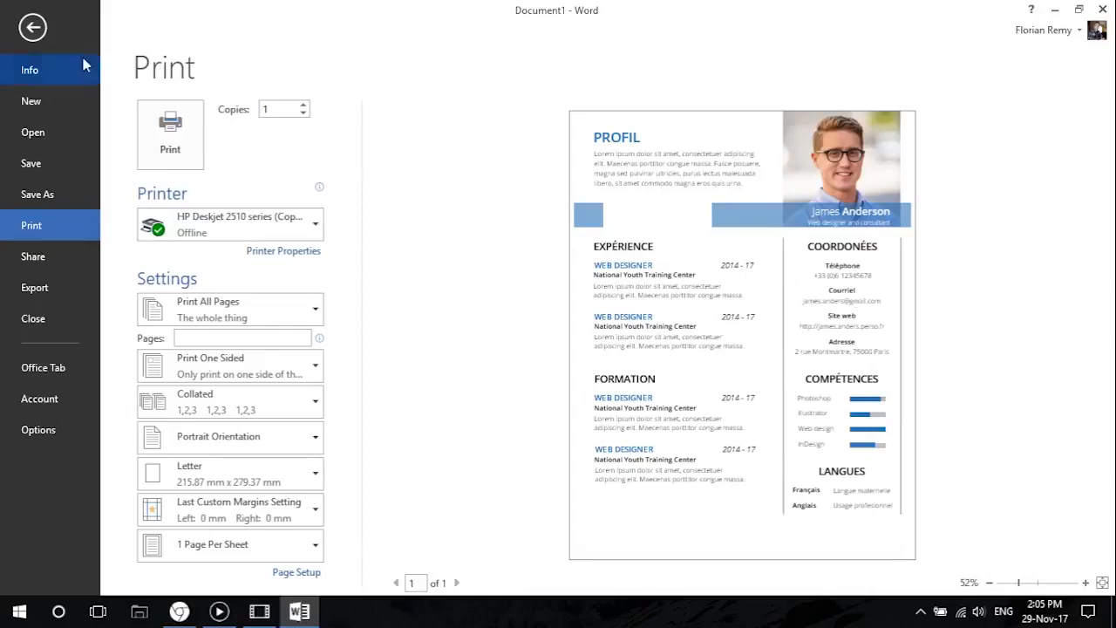
Return from the print preview to the document and hide the gridlines.
key(Escape)
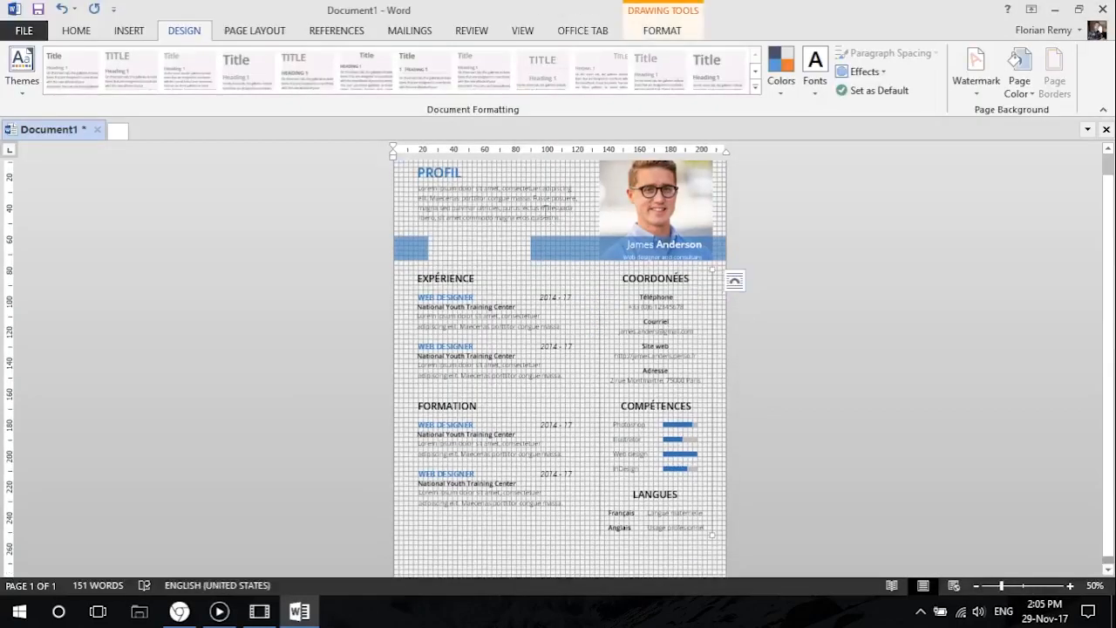
click(521, 33)
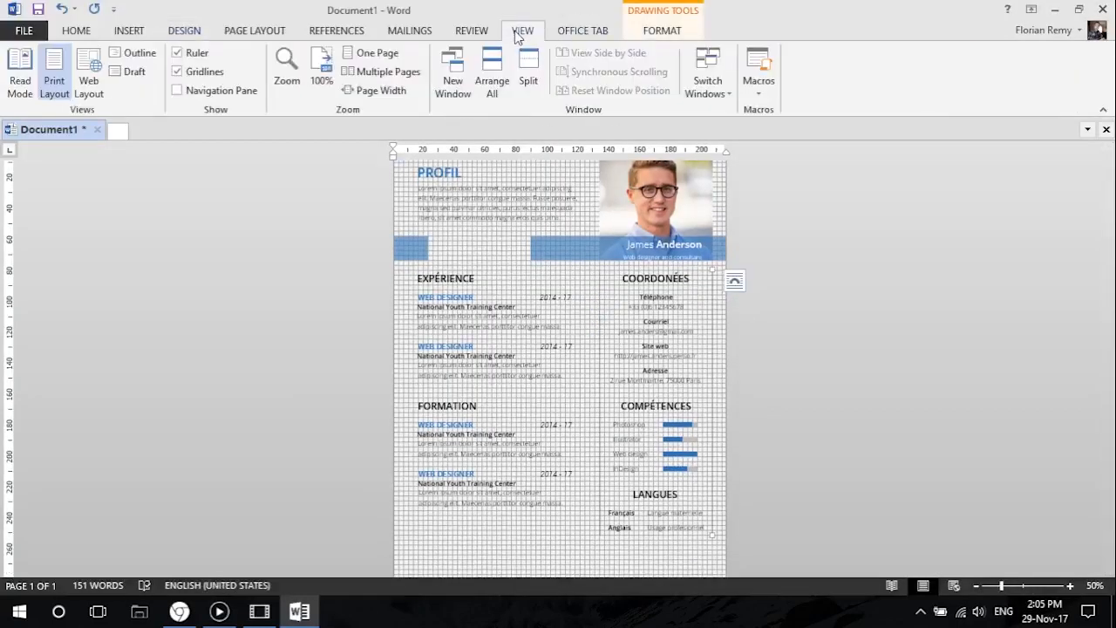
click(190, 75)
Recolor the outlines of both vertical lines framing the contact and skills column with a darker gray shade of the white theme color.
scroll(614, 311, up, 2)
click(616, 290)
click(83, 34)
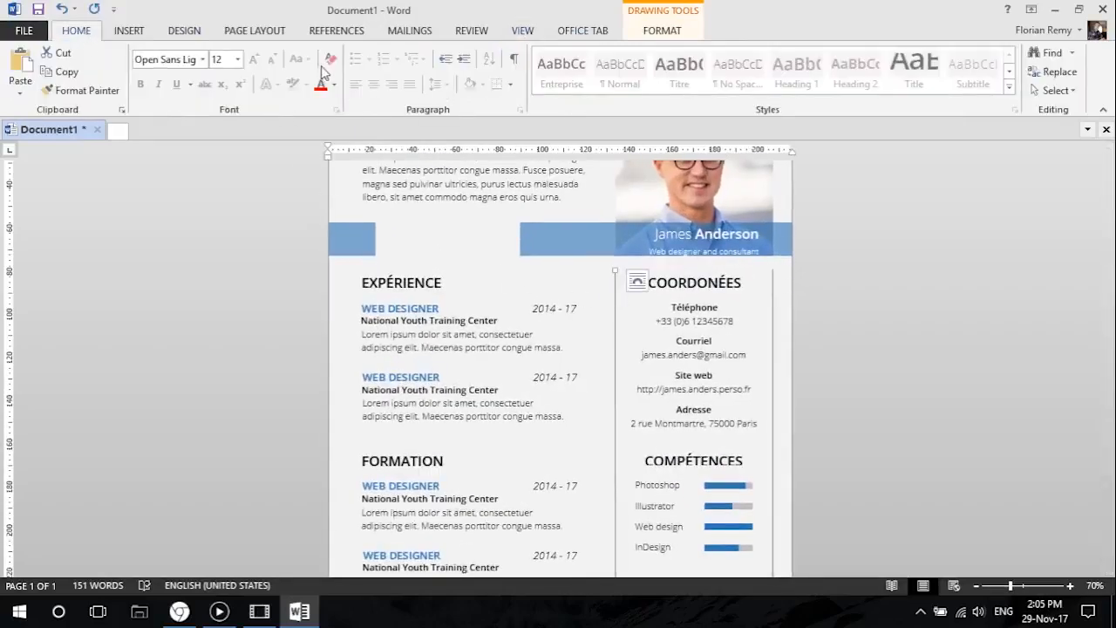
click(678, 33)
click(447, 74)
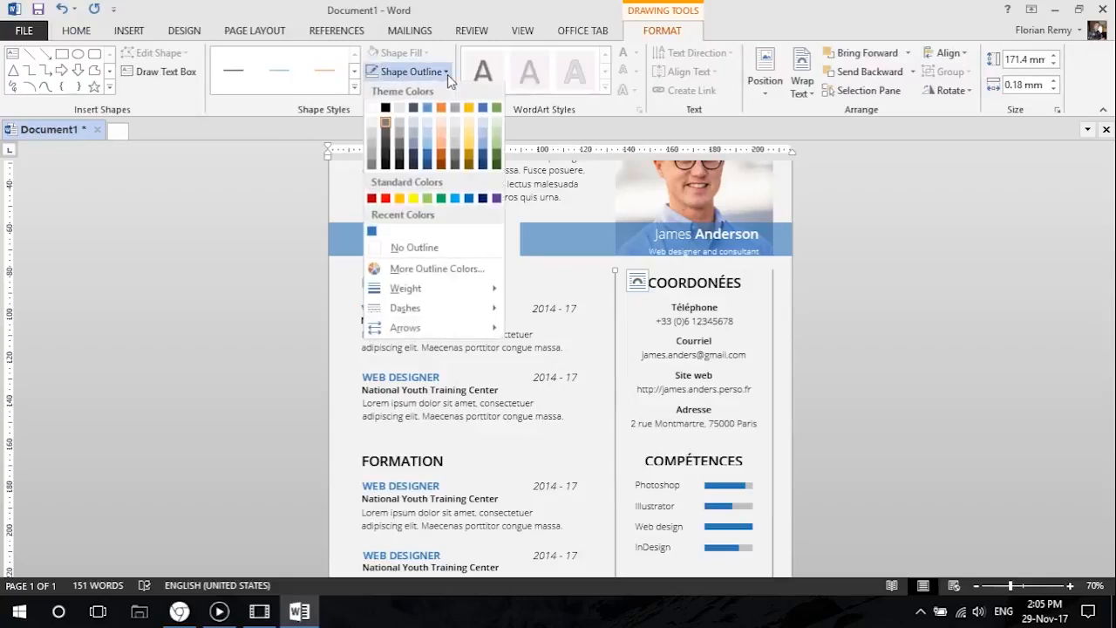
click(372, 159)
click(772, 291)
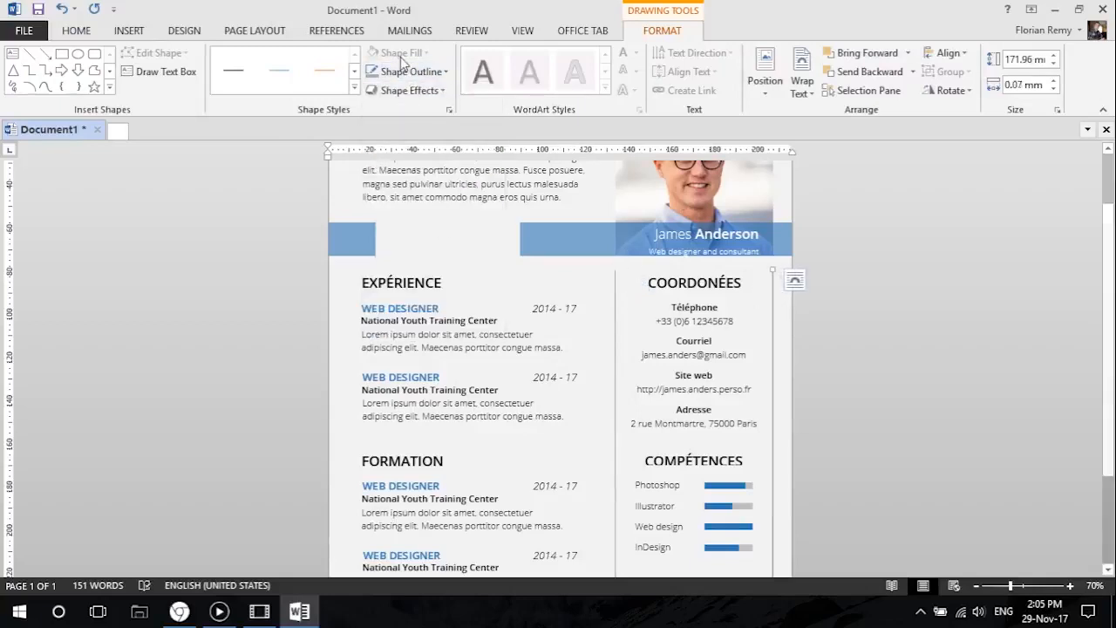
click(410, 71)
click(392, 172)
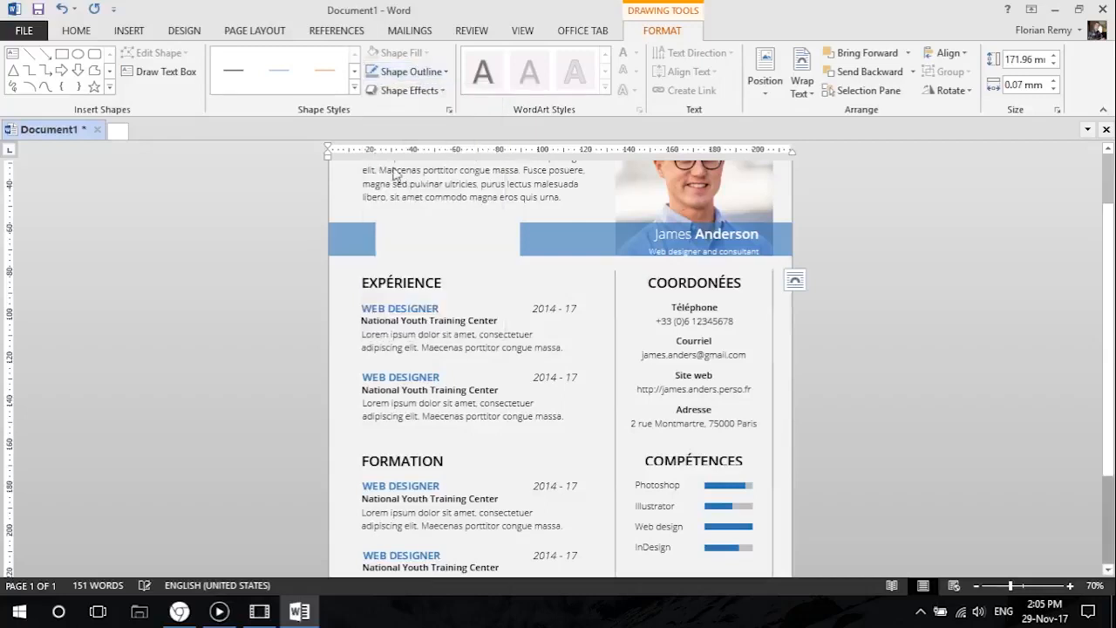
Extend the COMPÉTENCES and LANGUES heading text boxes downward so their clipped letters show in full.
click(718, 322)
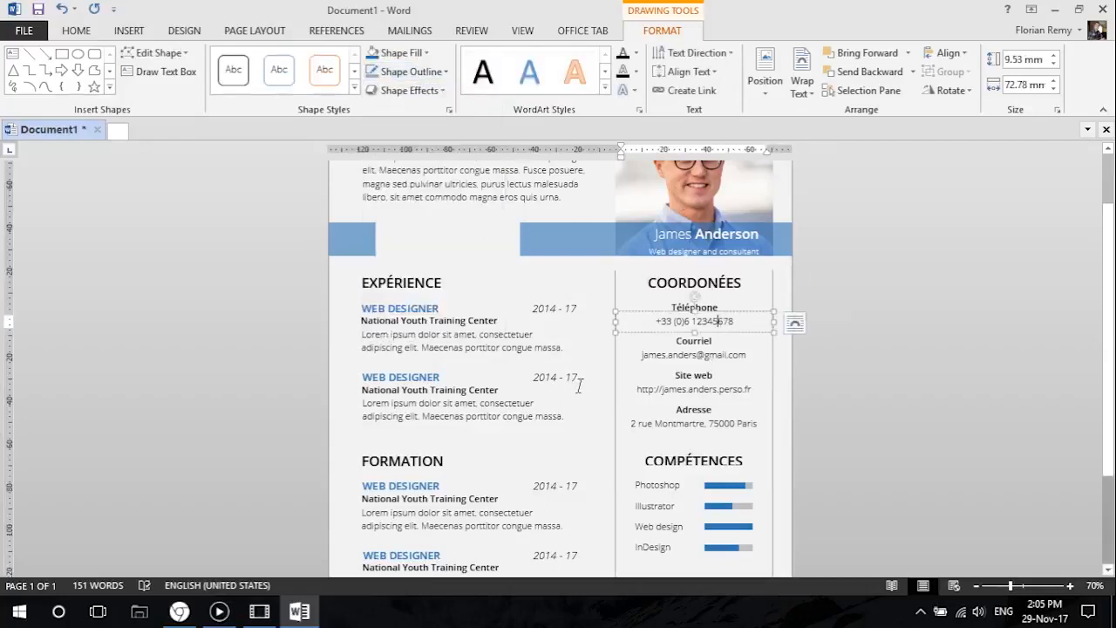
scroll(580, 385, down, 3)
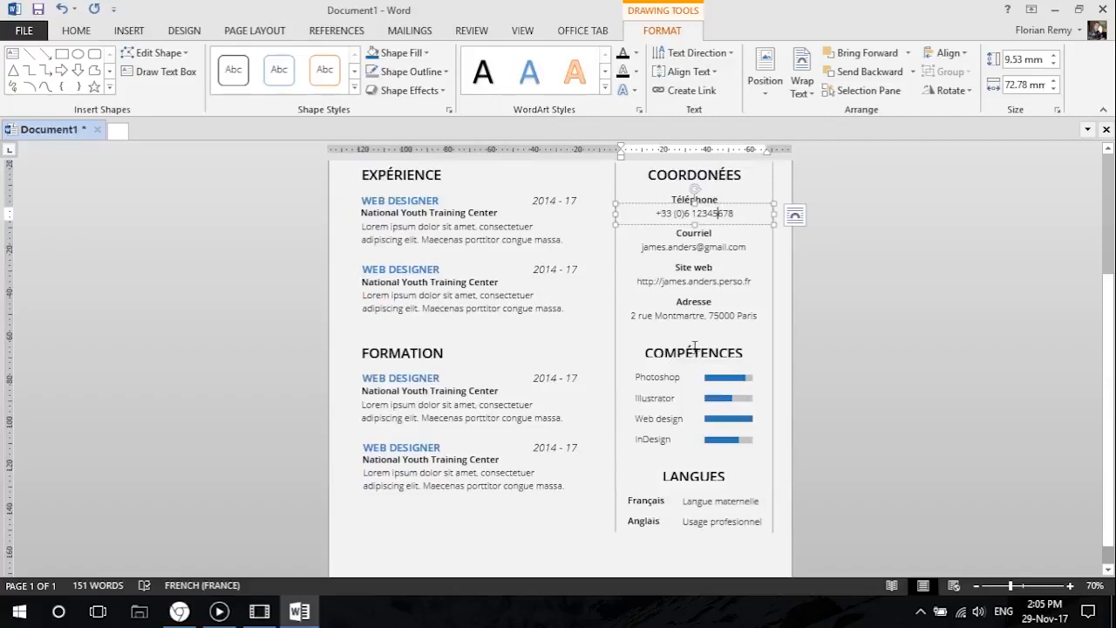
click(694, 349)
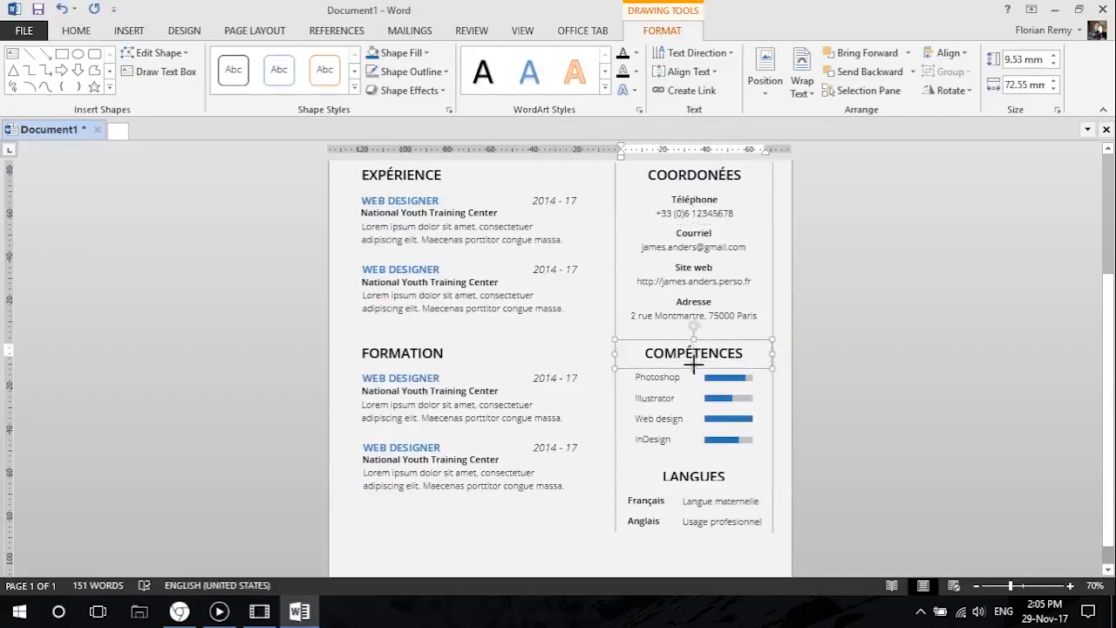
click(698, 481)
drag(691, 493, 692, 491)
click(701, 187)
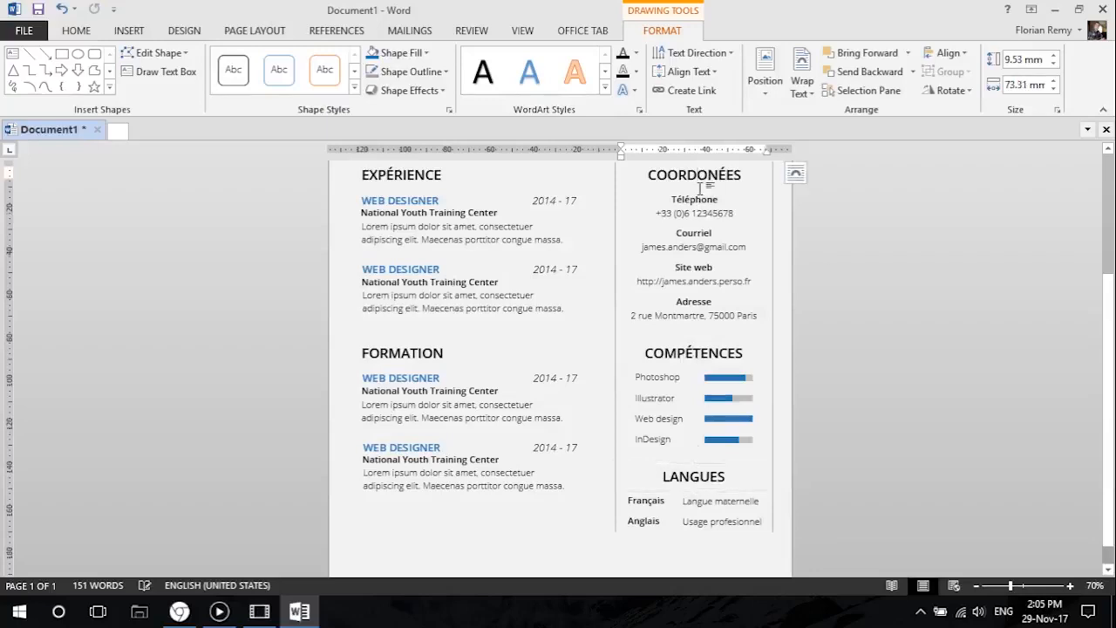
Set the font size of the Web designer and consultant line under the name to 12.
scroll(610, 309, up, 4)
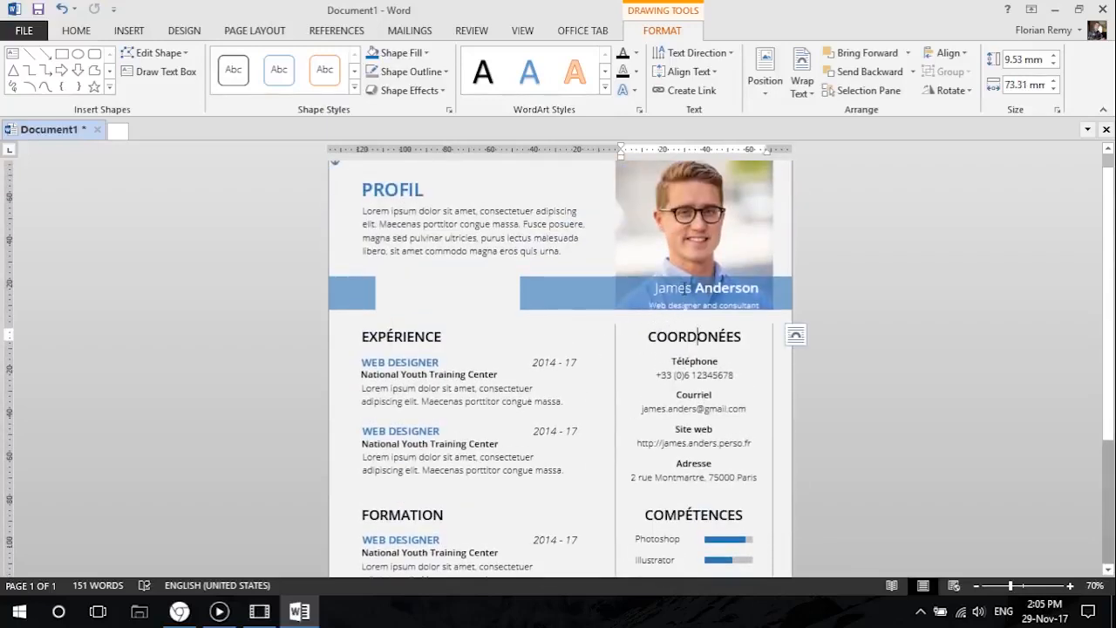
click(708, 288)
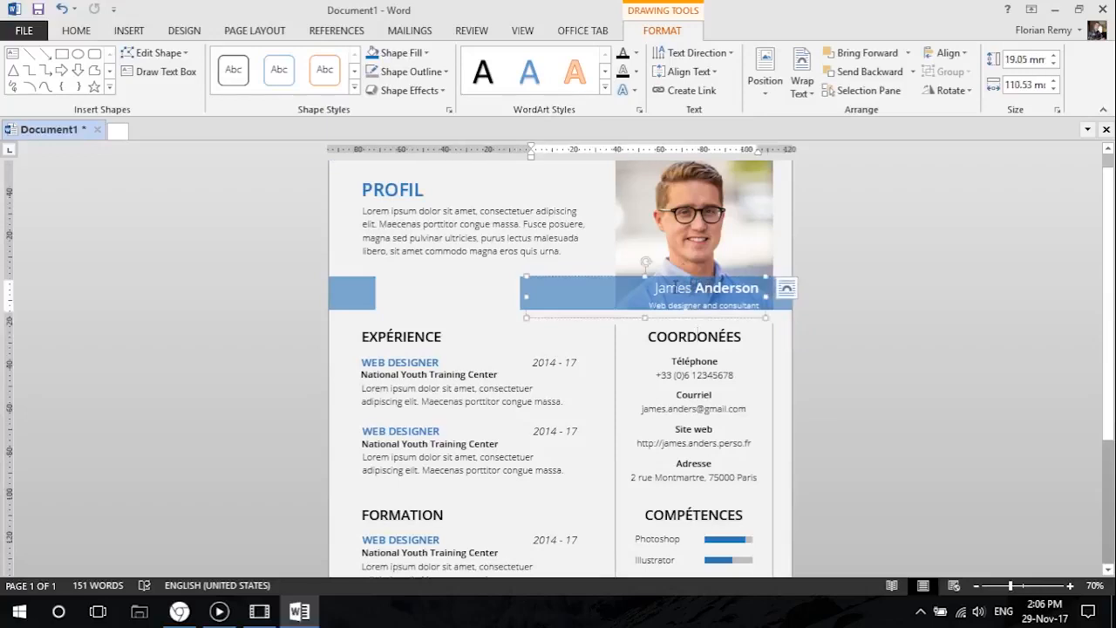
click(689, 337)
click(76, 31)
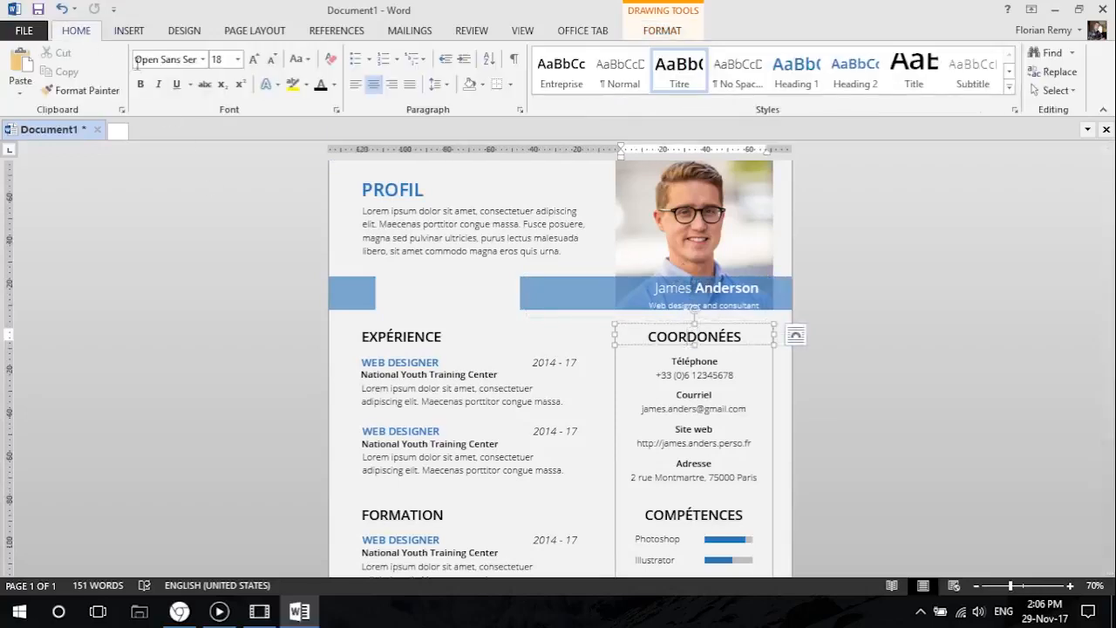
click(695, 294)
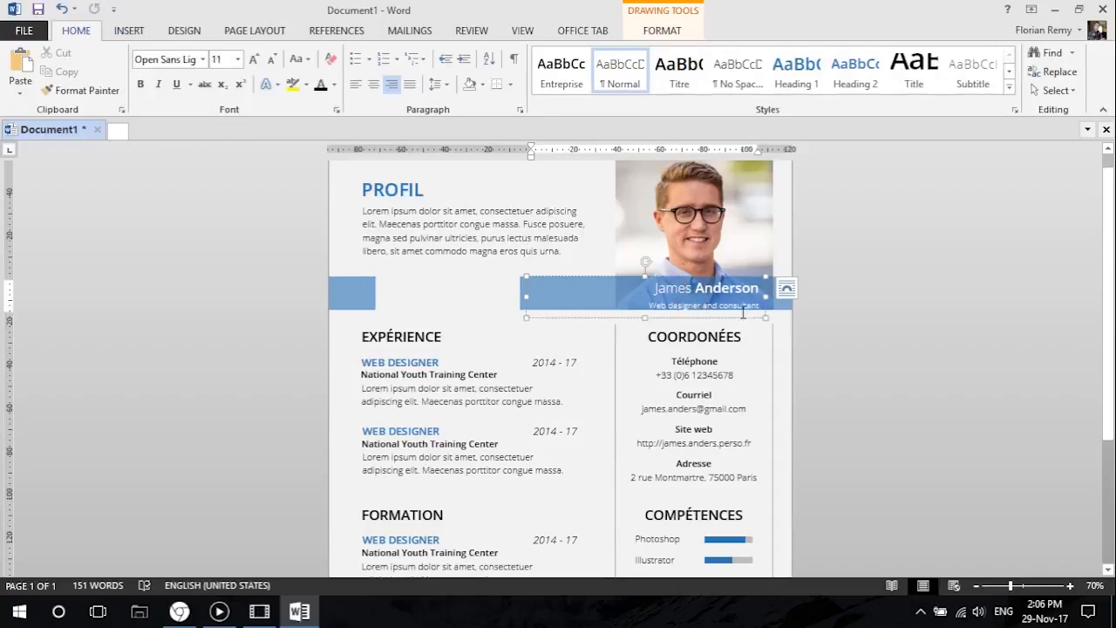
drag(764, 307, 639, 306)
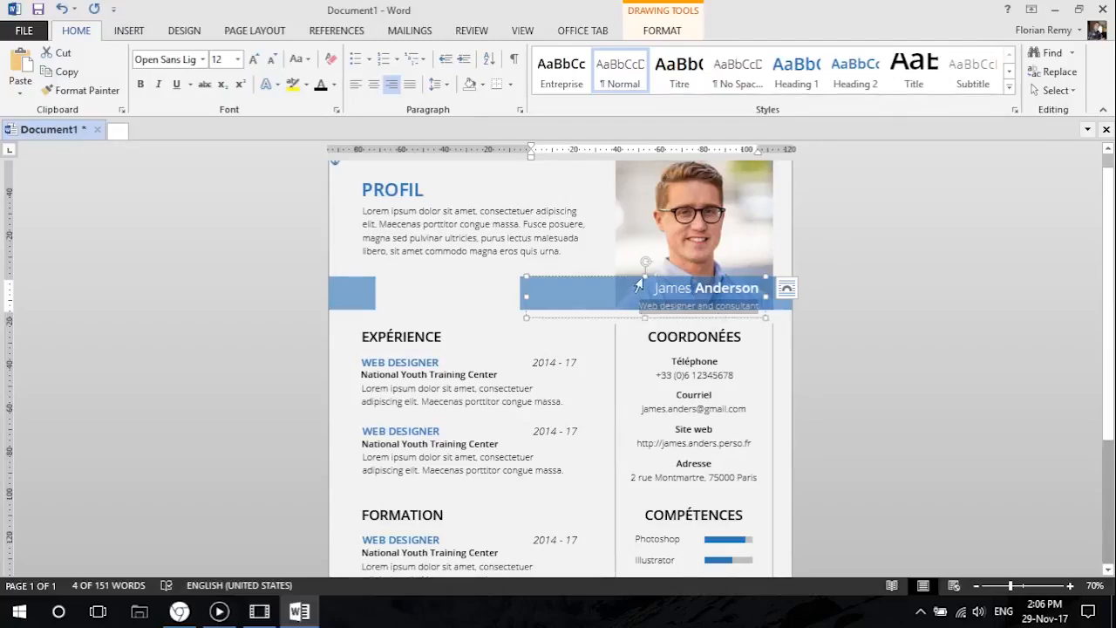
Move the name and job title text box slightly up within the blue banner.
scroll(639, 285, up, 17)
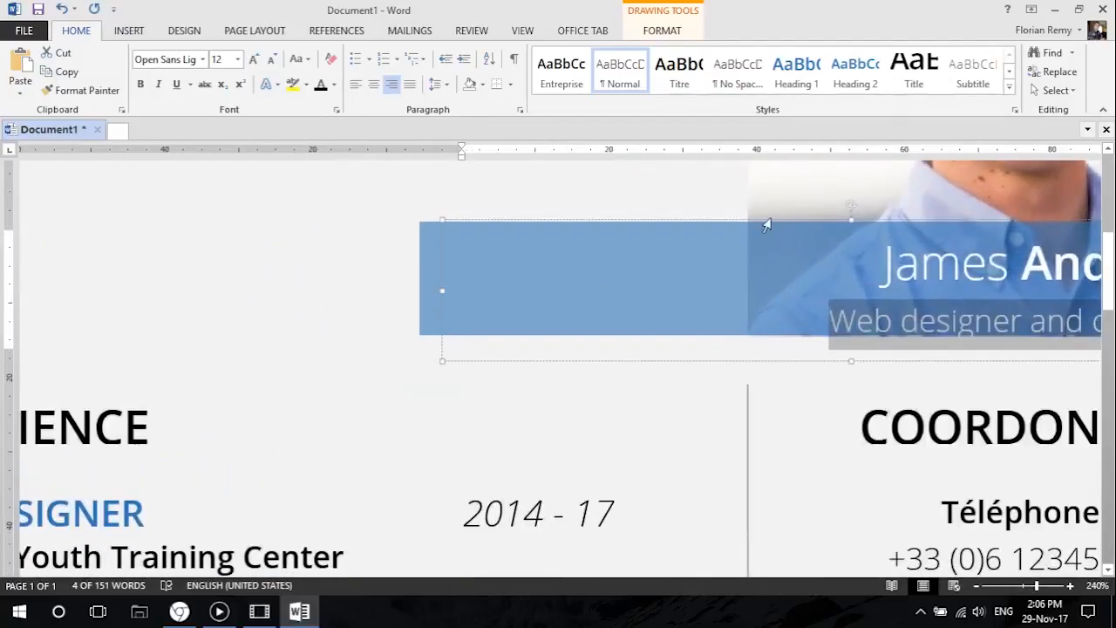
drag(768, 219, 767, 210)
scroll(766, 210, down, 11)
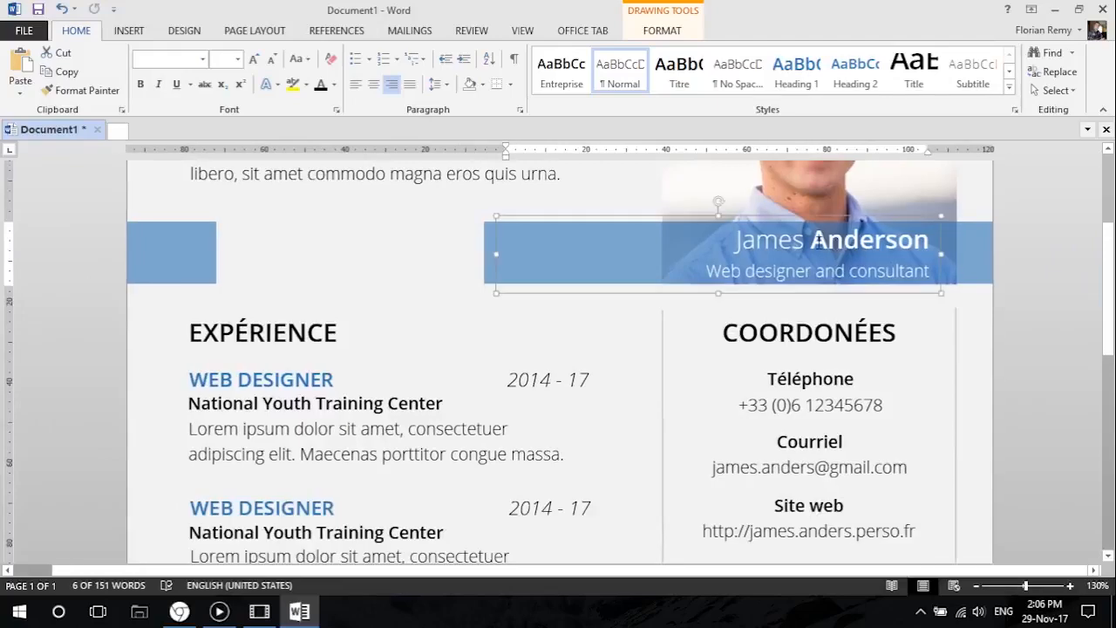
scroll(819, 243, down, 3)
scroll(819, 243, up, 3)
scroll(723, 329, down, 2)
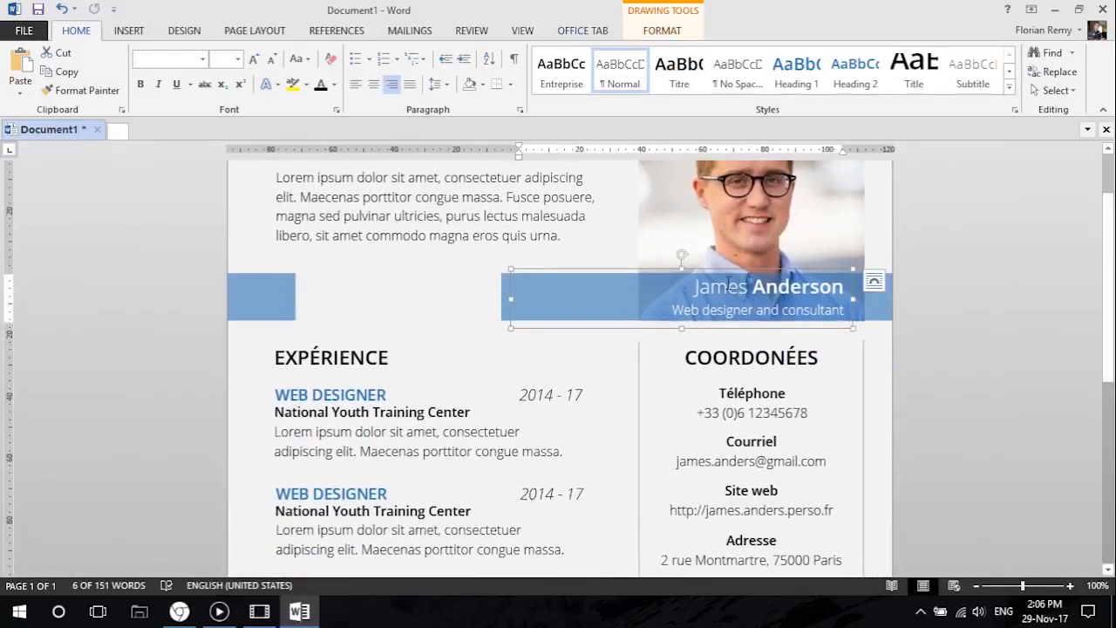
Try to nudge the name text box on the blue banner with the gridlines shown, and revert the change.
click(655, 32)
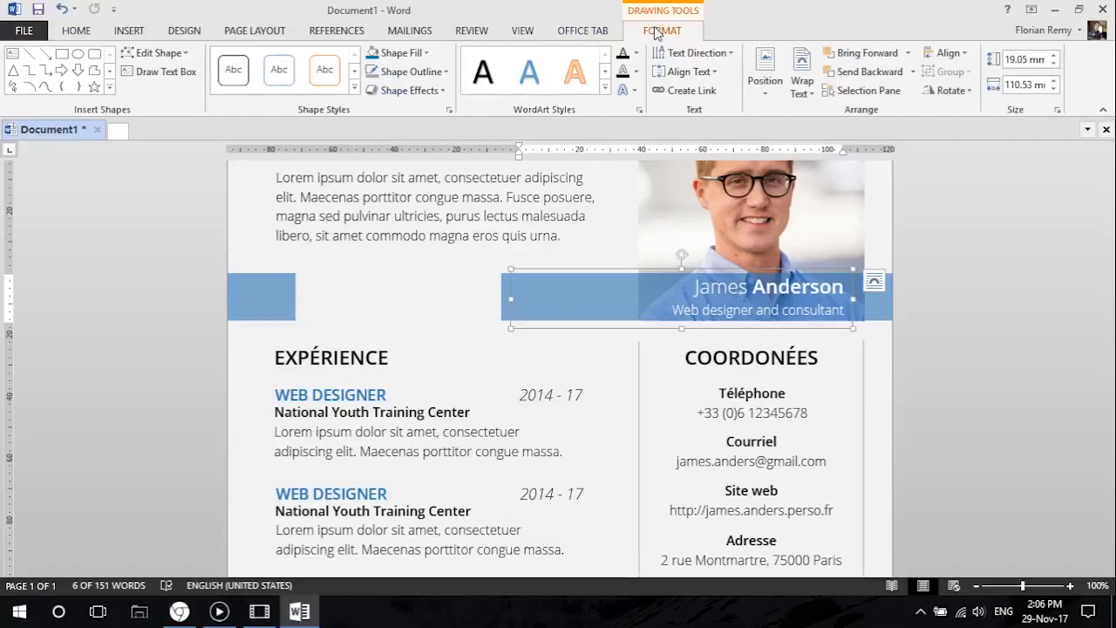
click(520, 32)
click(202, 72)
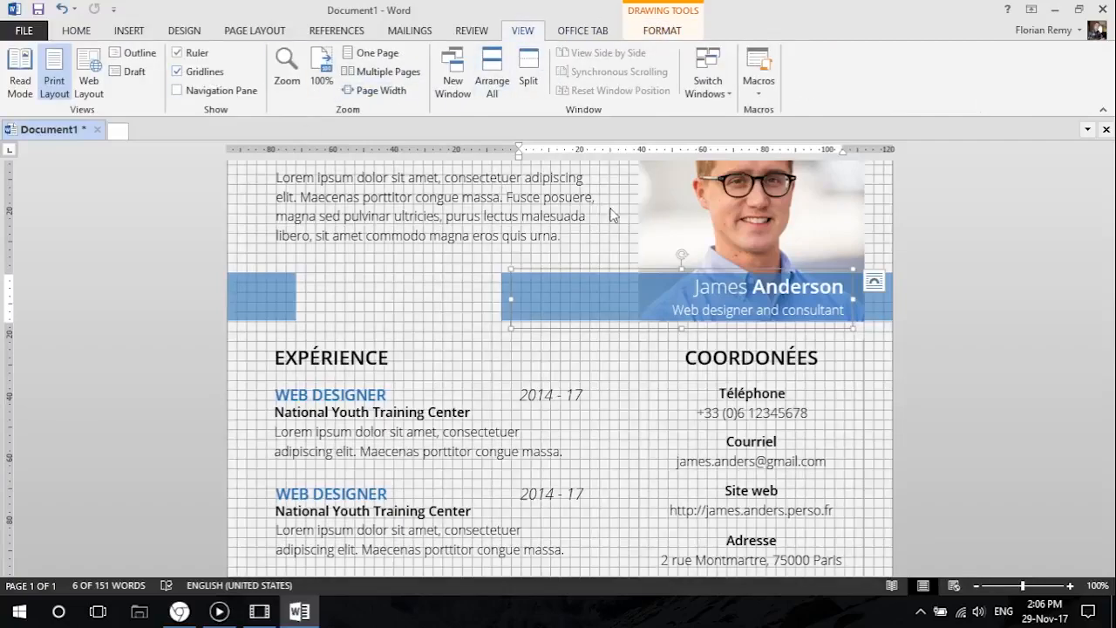
scroll(585, 207, up, 15)
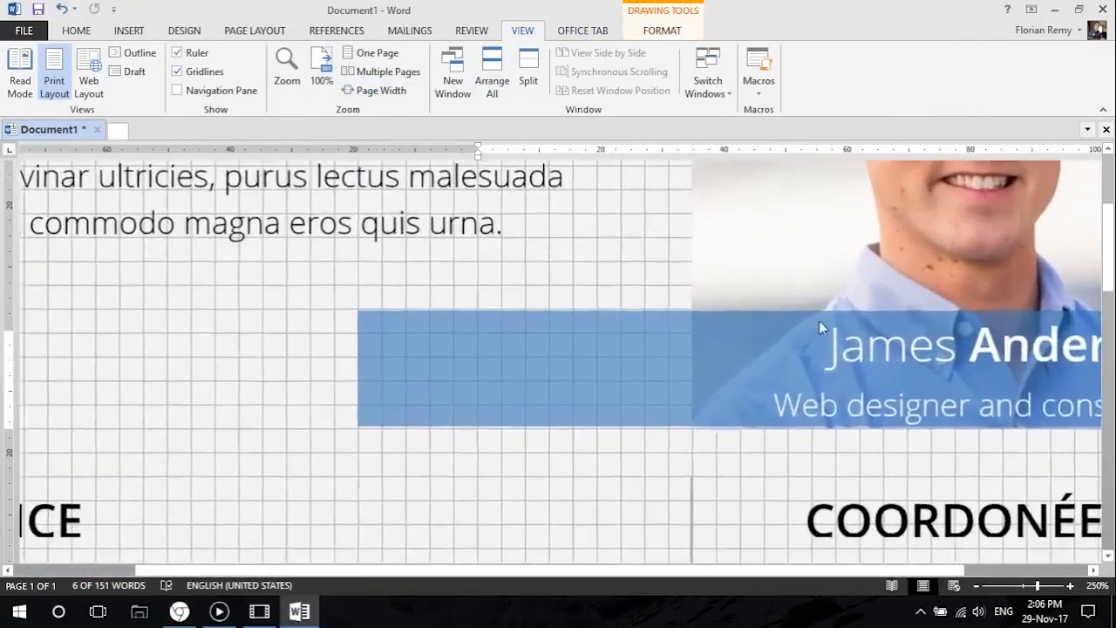
click(822, 322)
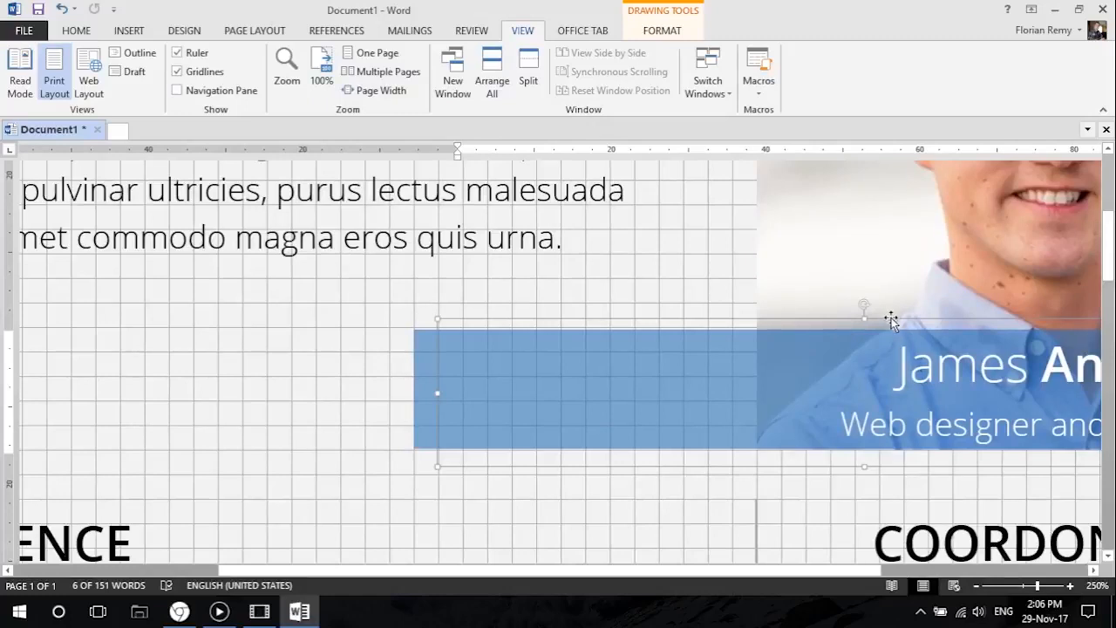
mouse_move(890, 316)
mouse_down()
mouse_move(888, 326)
mouse_move(889, 307)
mouse_move(886, 316)
mouse_up()
drag(648, 374, 646, 376)
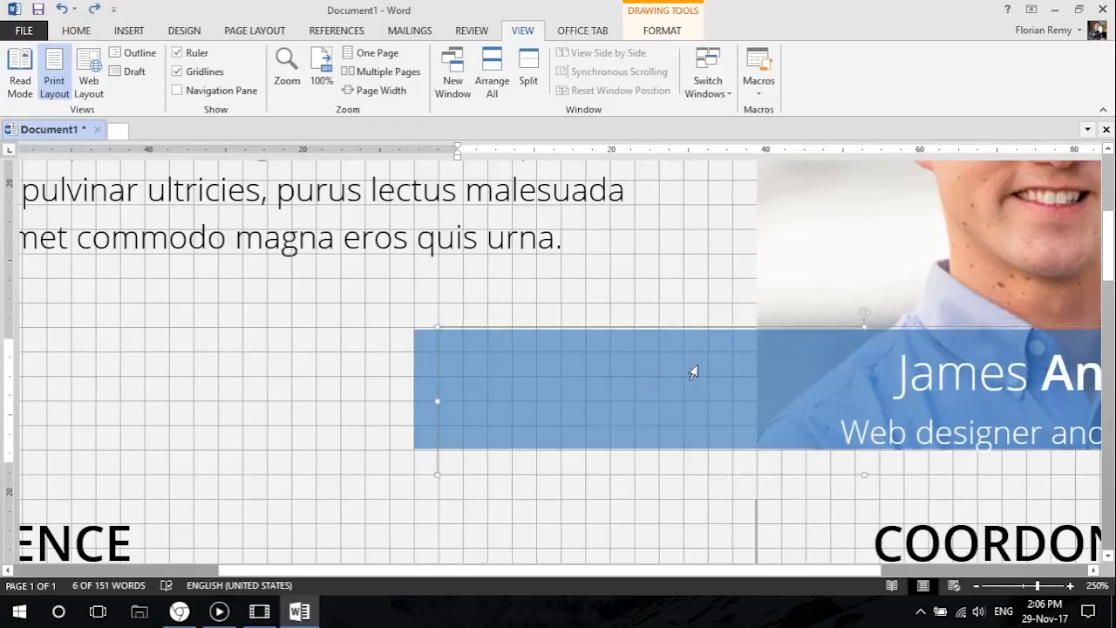
click(91, 10)
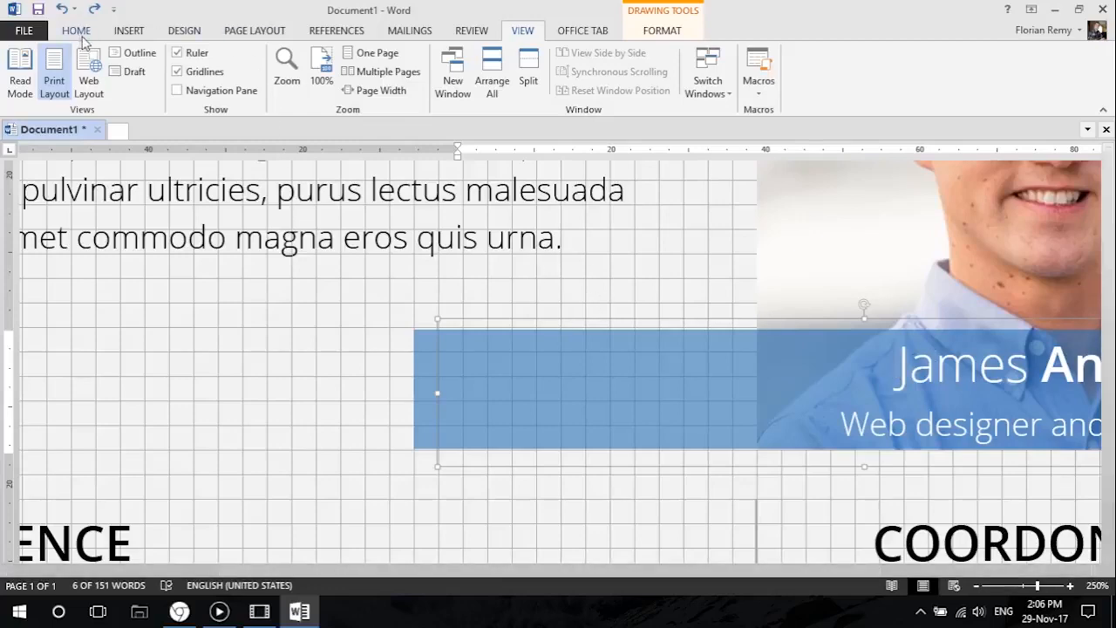
click(177, 72)
scroll(457, 355, down, 17)
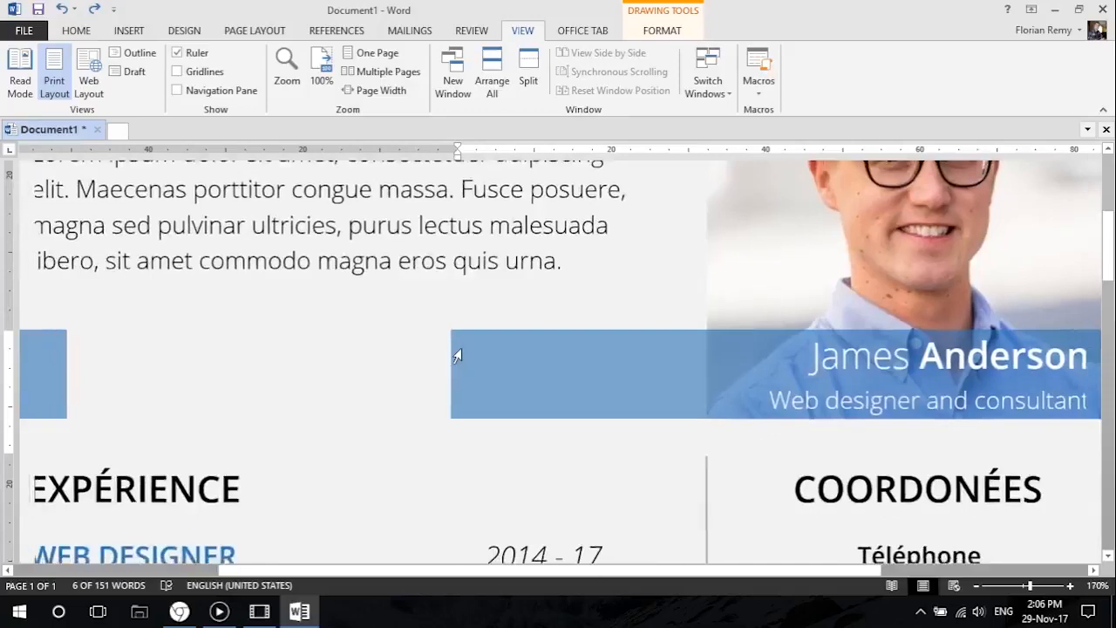
scroll(395, 253, down, 5)
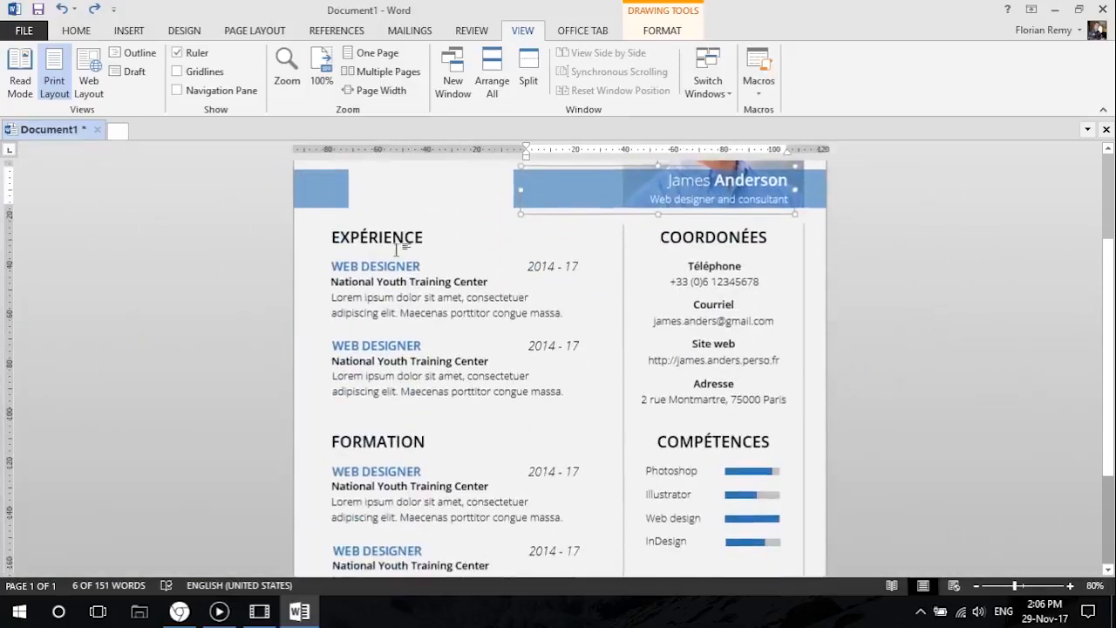
scroll(486, 482, up, 2)
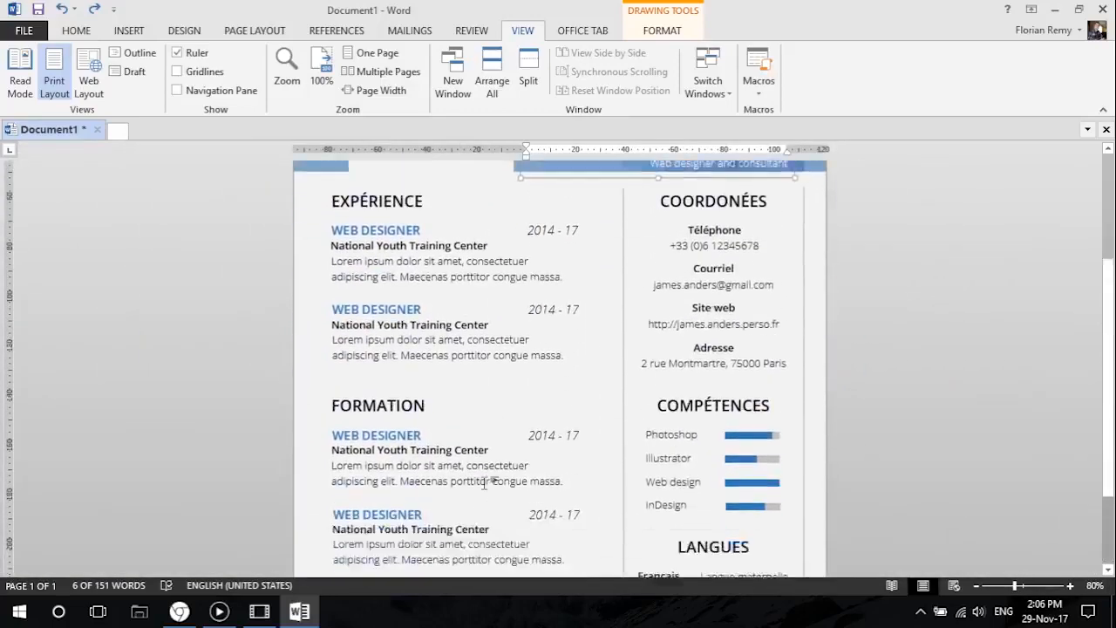
scroll(485, 482, down, 2)
scroll(485, 482, up, 3)
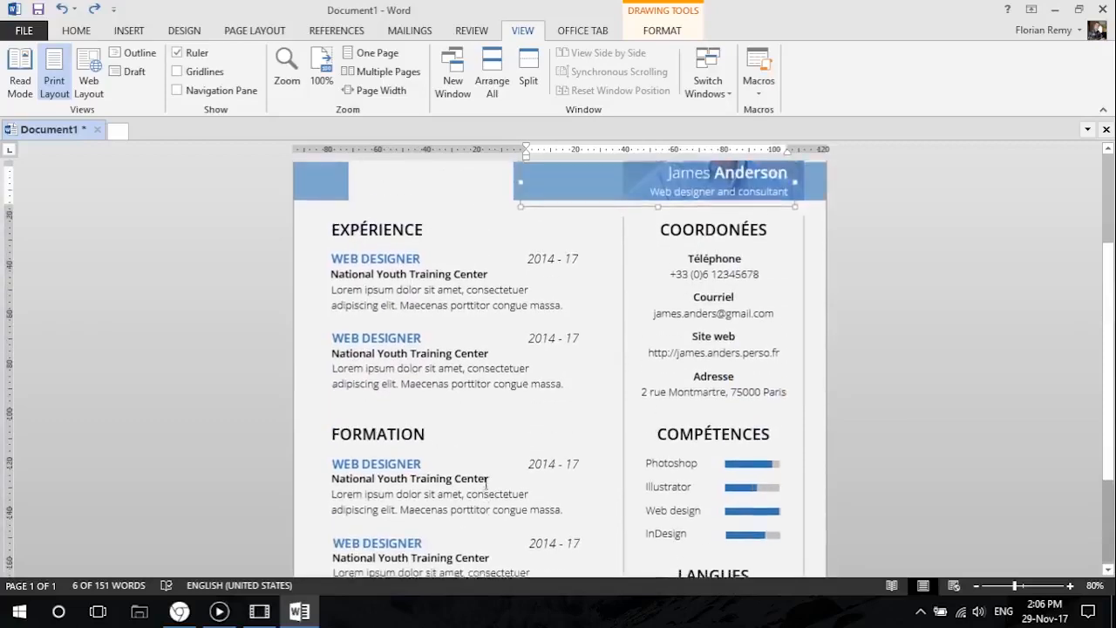
Start saving the resume to the computer's Desktop folder with PDF as the file type.
click(27, 32)
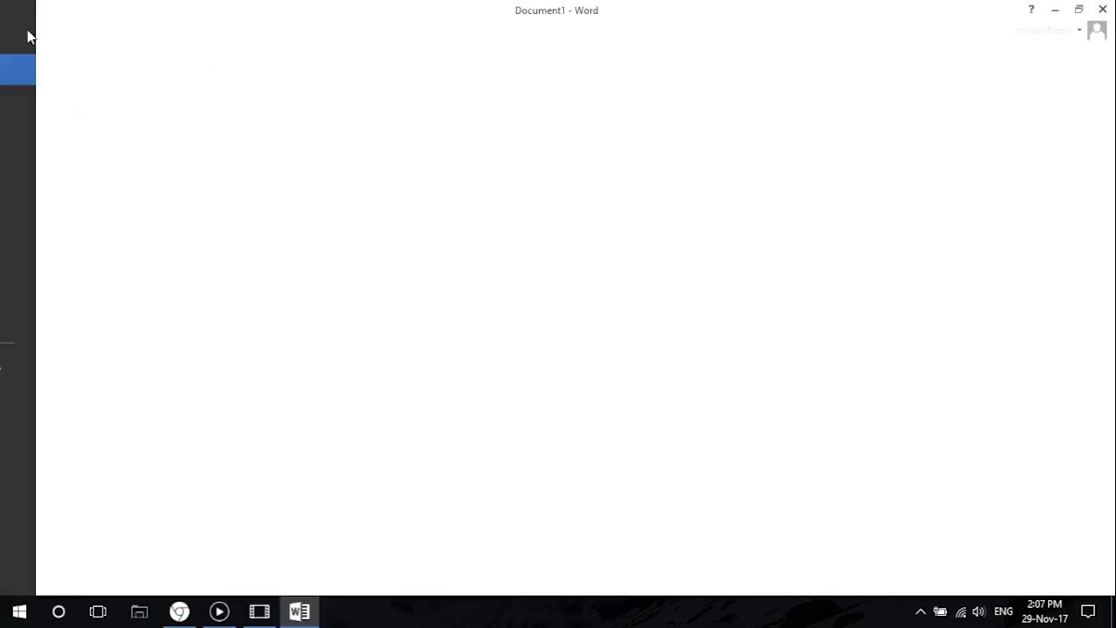
click(62, 194)
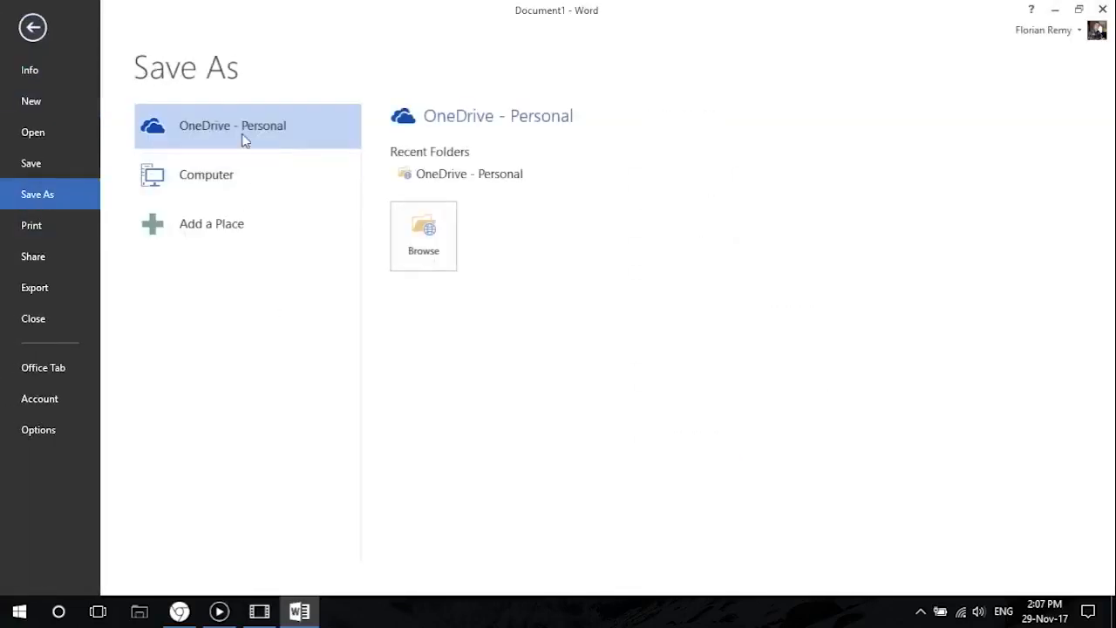
click(266, 185)
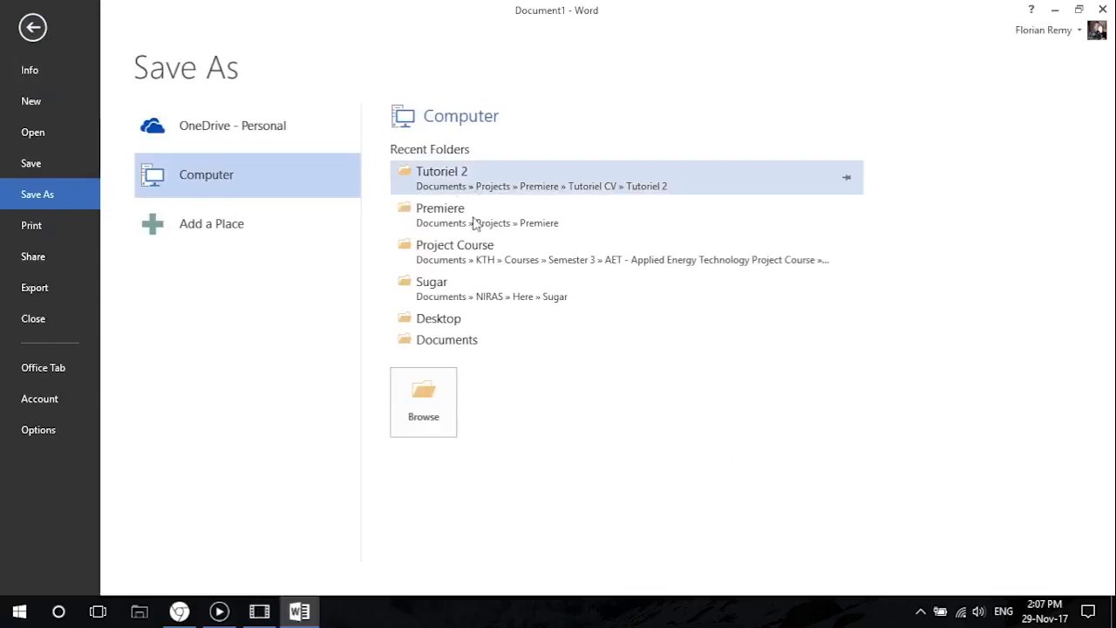
click(455, 320)
click(177, 301)
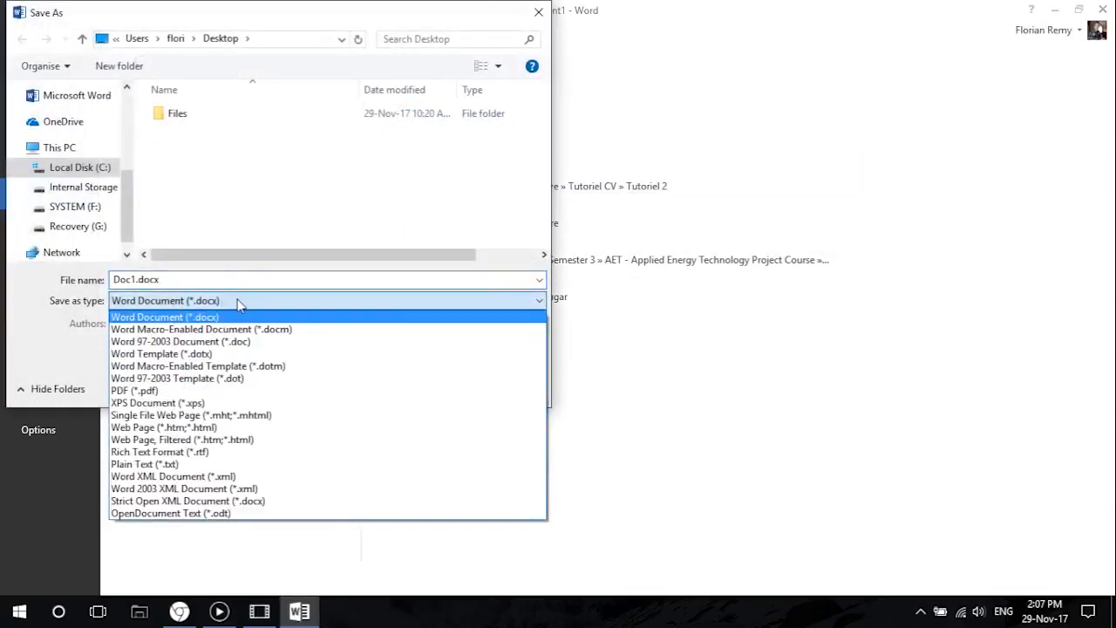
click(144, 391)
Name the PDF with the resume owner's full name followed by - CV and save it.
click(137, 280)
click(137, 281)
drag(133, 279, 107, 279)
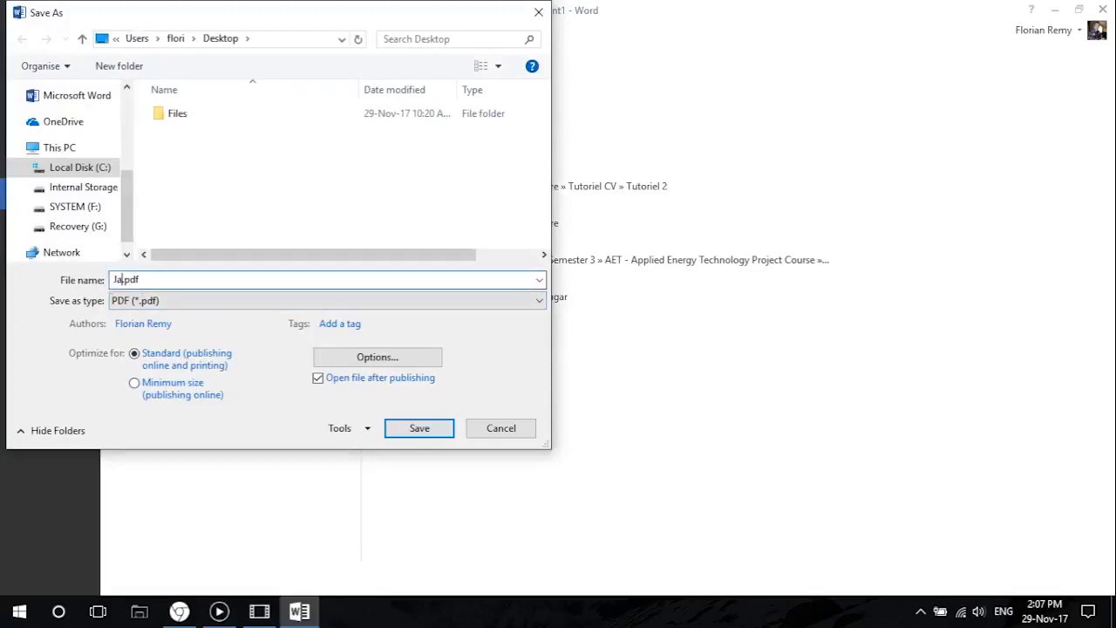
click(424, 428)
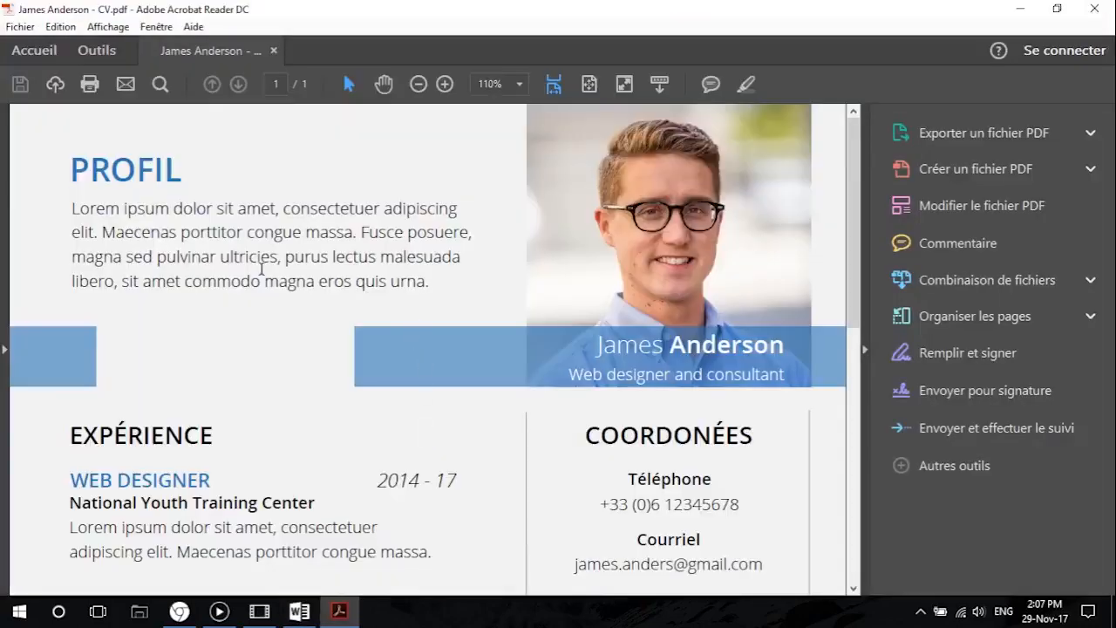
Examine the exported resume PDF in Adobe Acrobat Reader from the profile down to the skills section.
scroll(262, 270, down, 10)
scroll(262, 270, up, 5)
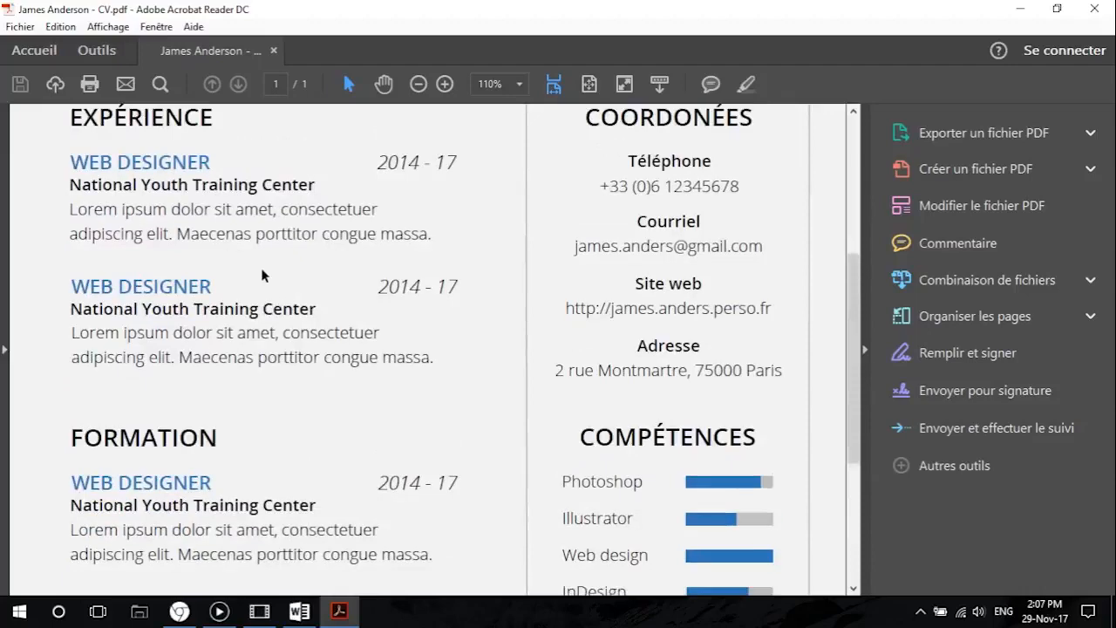
scroll(262, 275, up, 4)
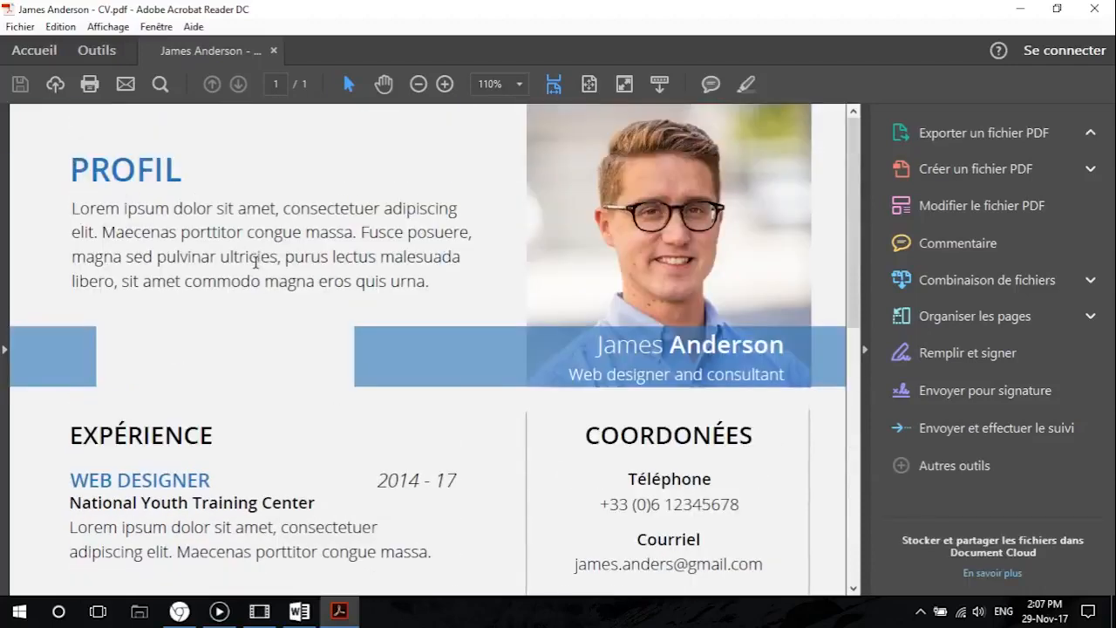